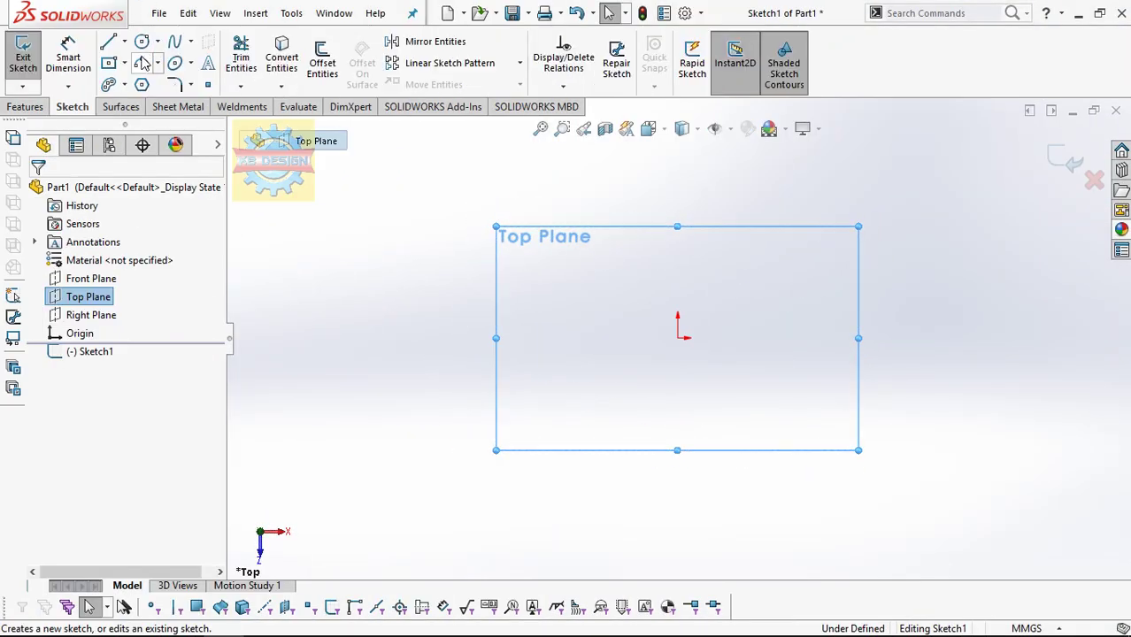
# - Sketch a circle centred on the origin of the Top Plane and dimension it 310 mm in diameter
pyautogui.click(678, 338)
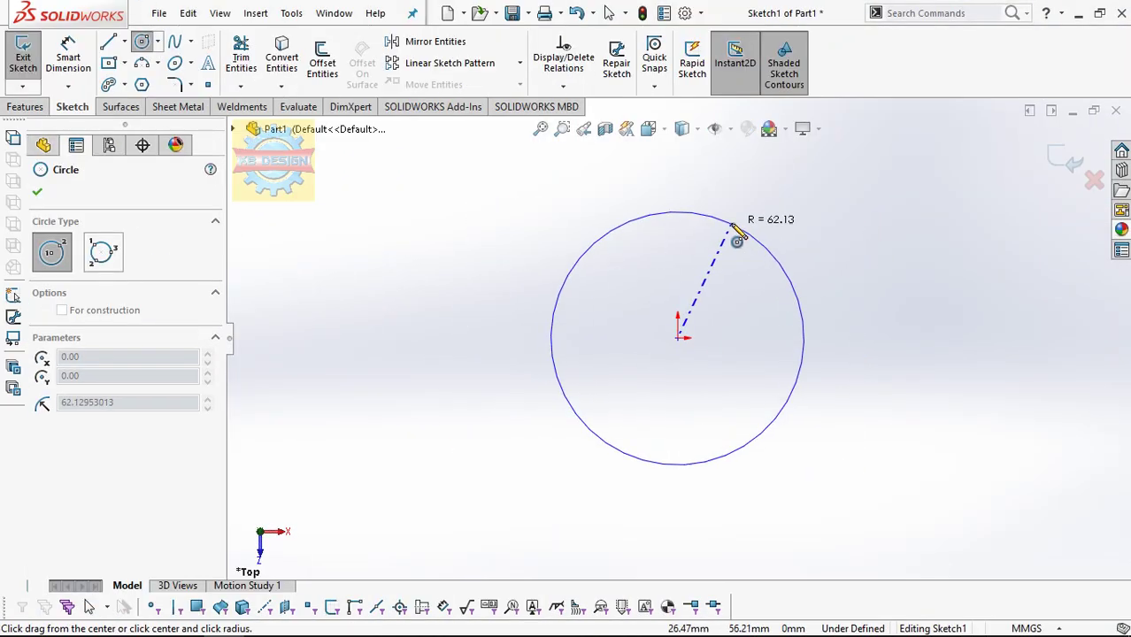
pyautogui.click(766, 251)
pyautogui.press('Escape')
pyautogui.click(763, 252)
pyautogui.click(842, 253)
pyautogui.write('310')
pyautogui.press('Return')
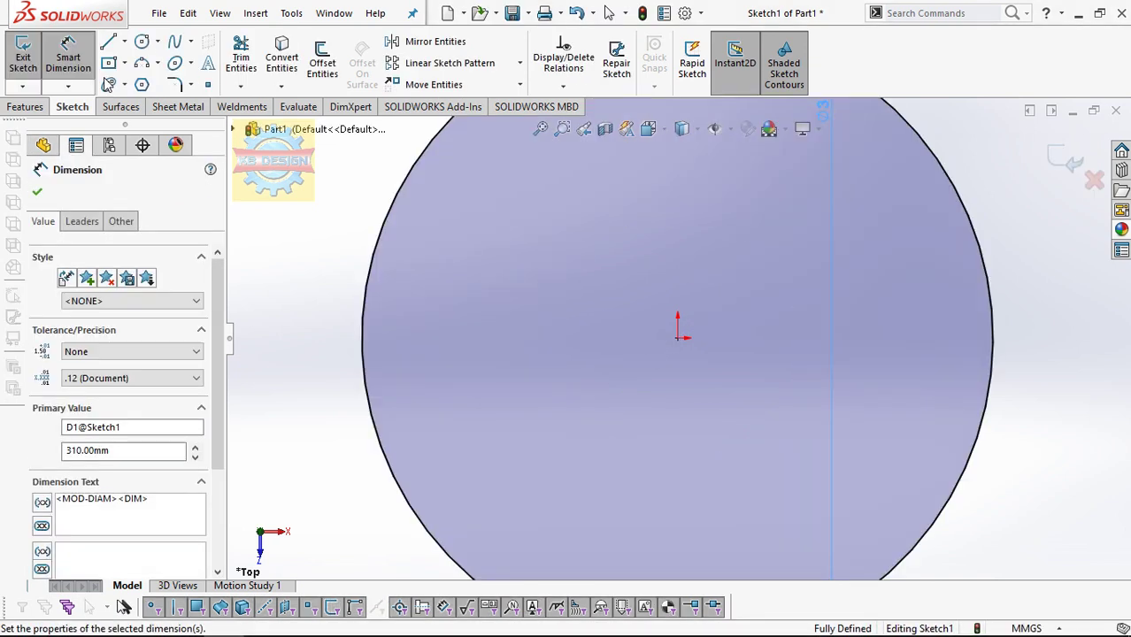
# - Extrude the circle 420 mm into a solid cylinder
pyautogui.click(26, 106)
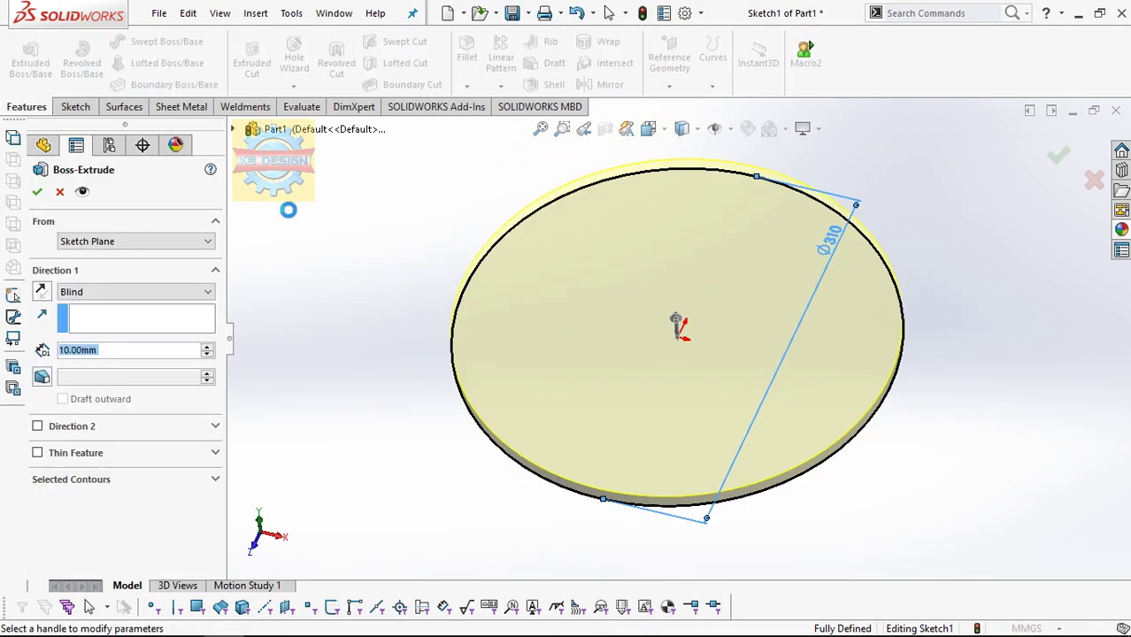
pyautogui.write('42')
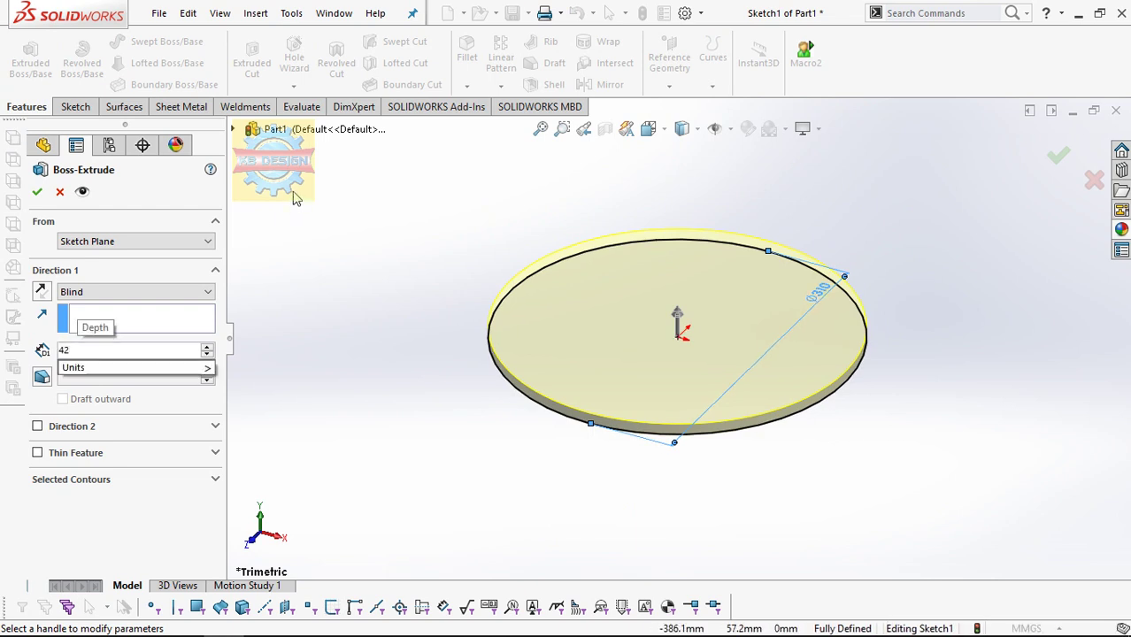
pyautogui.write('0')
pyautogui.press('Return')
pyautogui.click(37, 193)
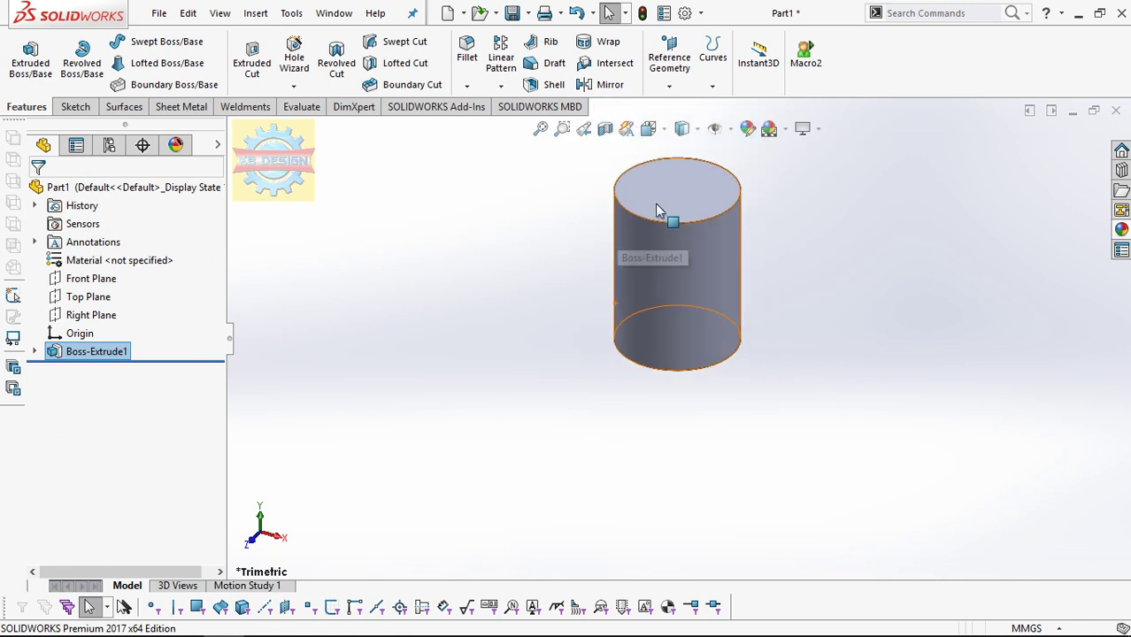
# - On the cylinder's top face, sketch a centred circle dimensioned to 302 mm diameter
pyautogui.click(656, 210)
pyautogui.click(742, 147)
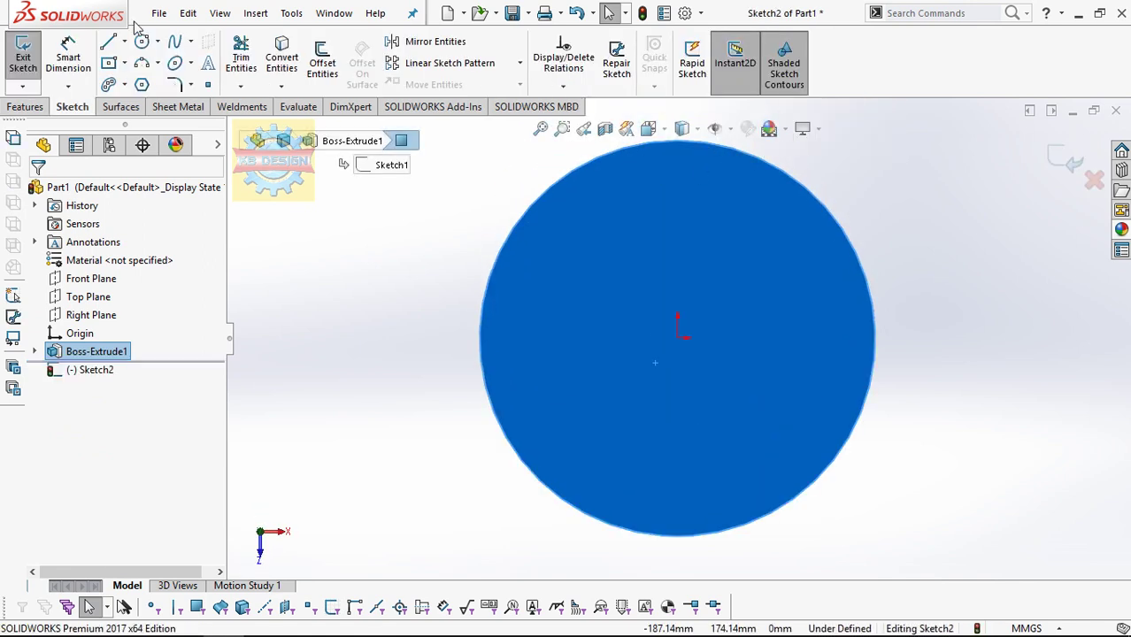
pyautogui.click(142, 44)
pyautogui.click(679, 337)
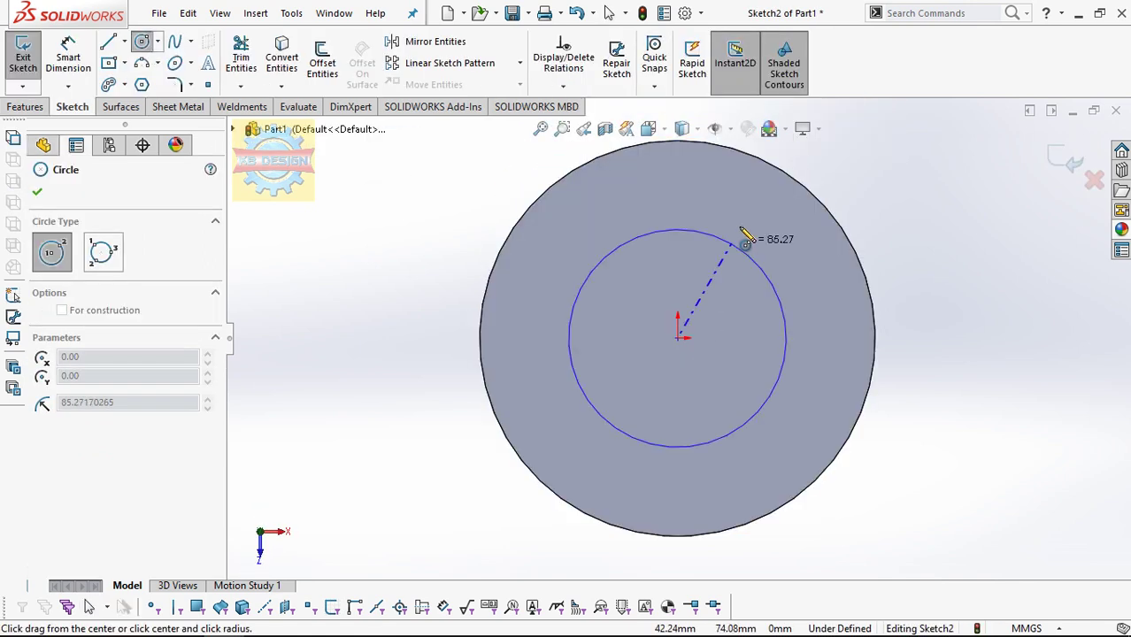
pyautogui.click(753, 197)
pyautogui.press('Escape')
pyautogui.click(687, 184)
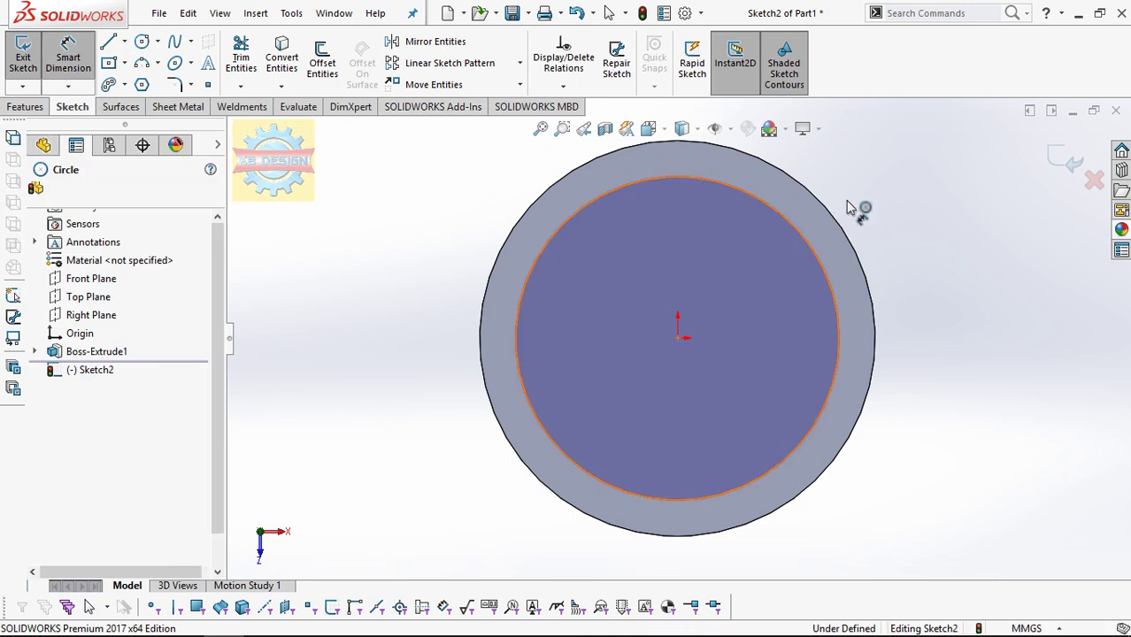
pyautogui.click(885, 205)
pyautogui.write('302')
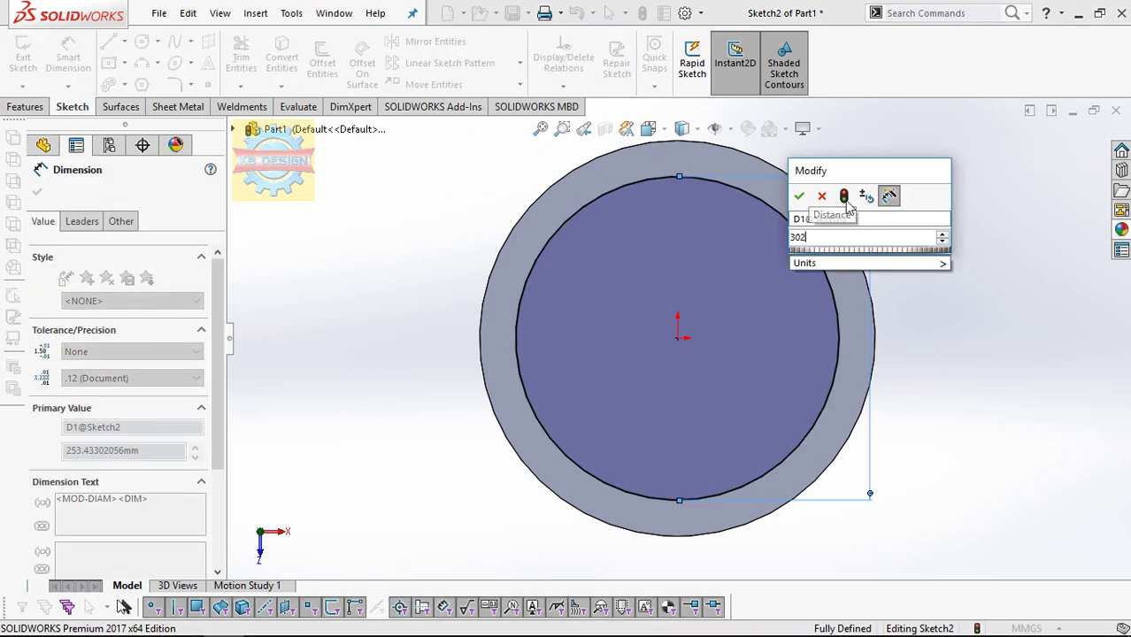
pyautogui.press('Return')
pyautogui.press('Escape')
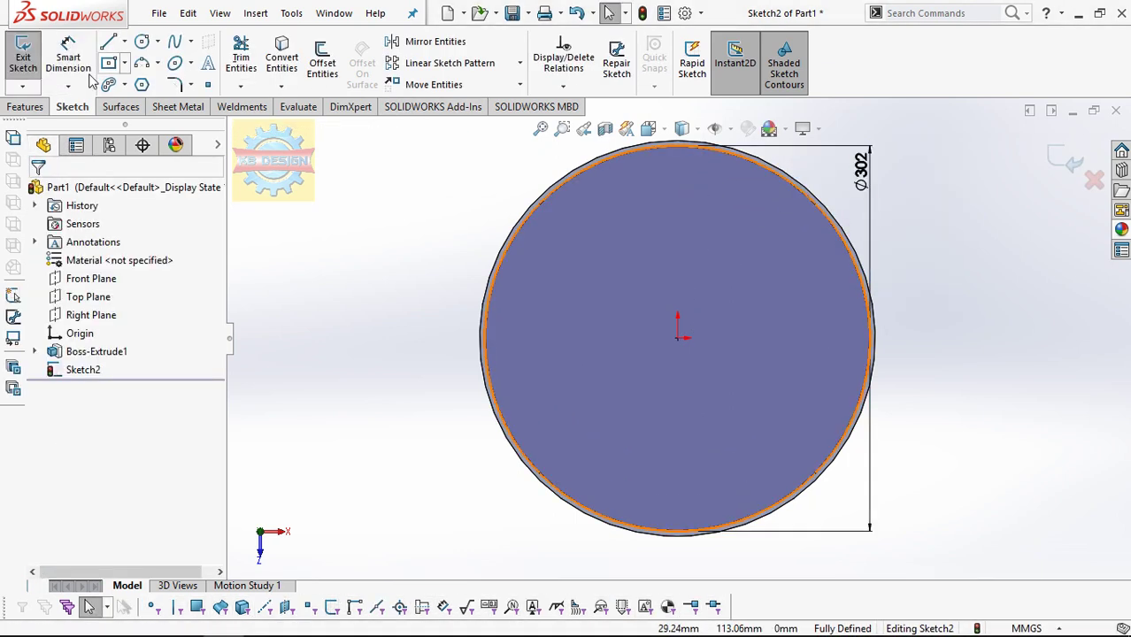
# - Cut the 302 mm circle 404 mm deep to hollow out the cylinder
pyautogui.click(24, 106)
pyautogui.click(253, 62)
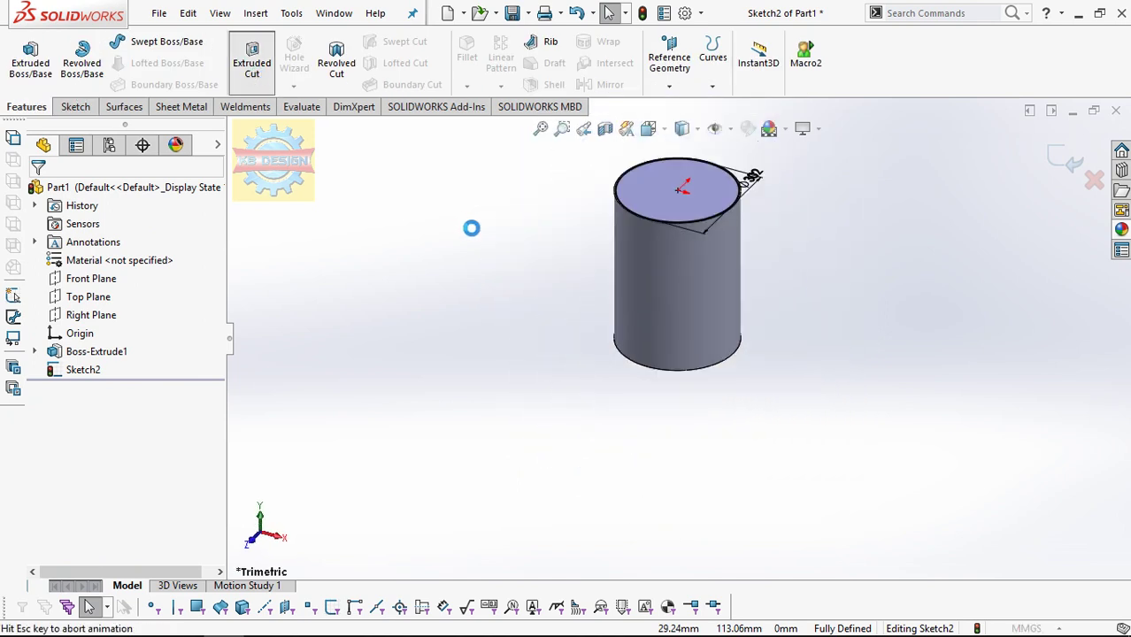
pyautogui.write('40')
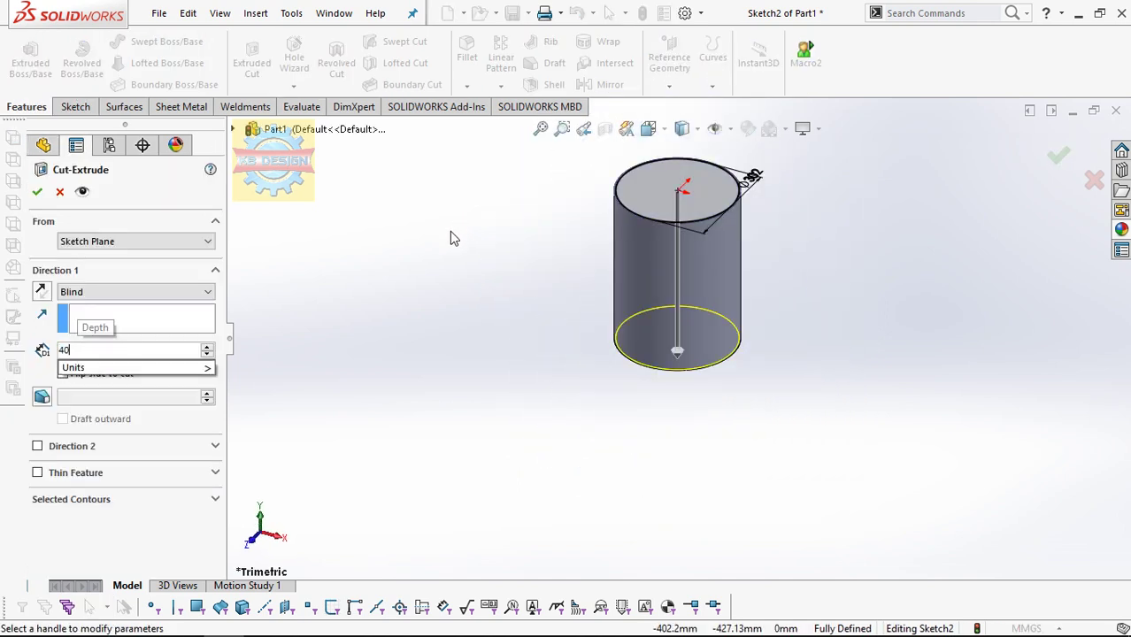
pyautogui.press('Return')
pyautogui.click(37, 191)
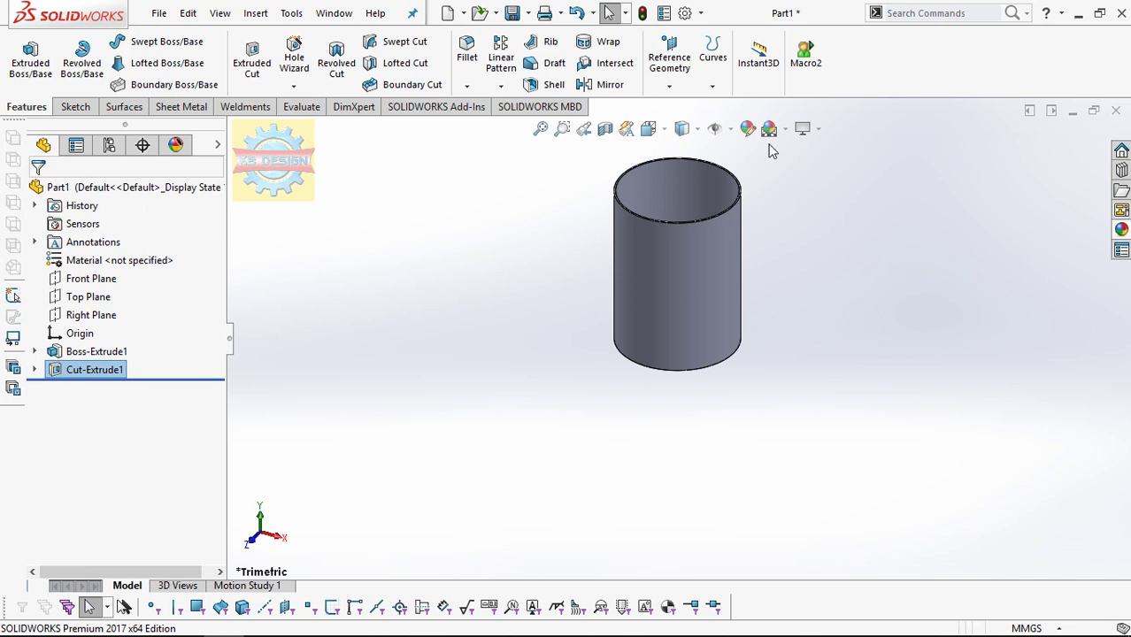
# - Start a sketch on the can's rim face and convert the face's edges into it
pyautogui.scroll(-5, 447, 256)
pyautogui.scroll(-5, 447, 283)
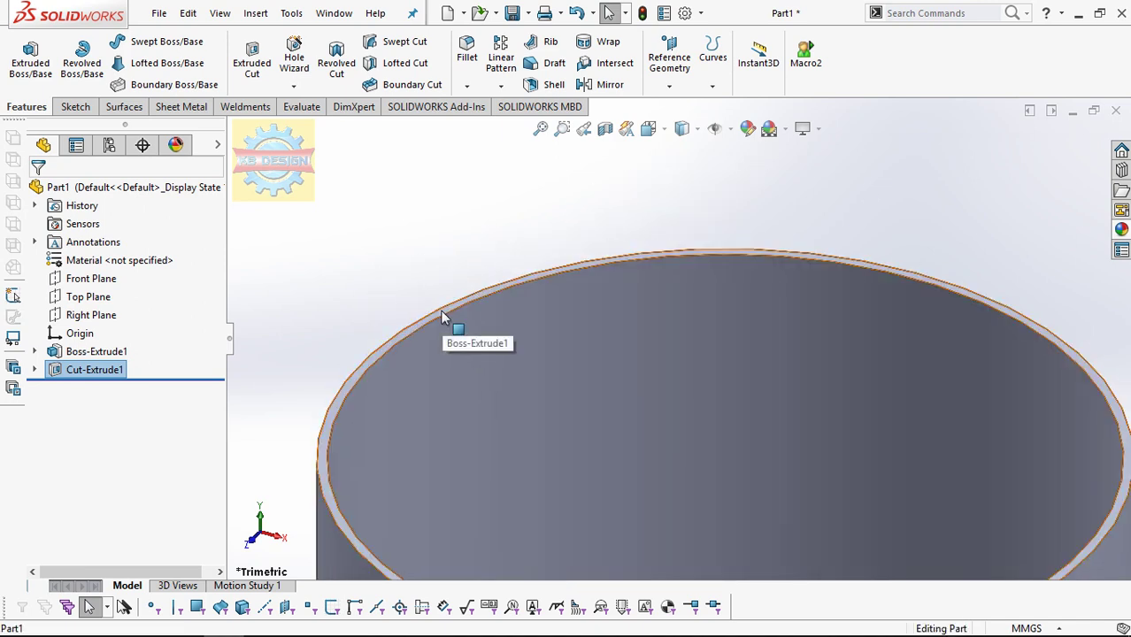
pyautogui.click(445, 318)
pyautogui.click(510, 257)
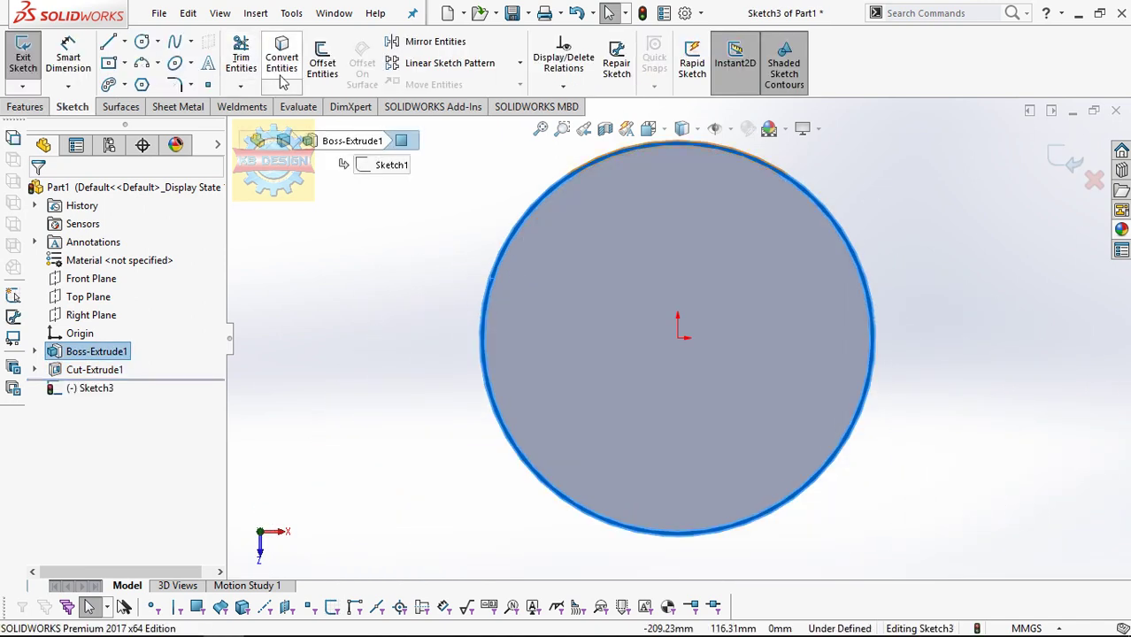
pyautogui.click(281, 53)
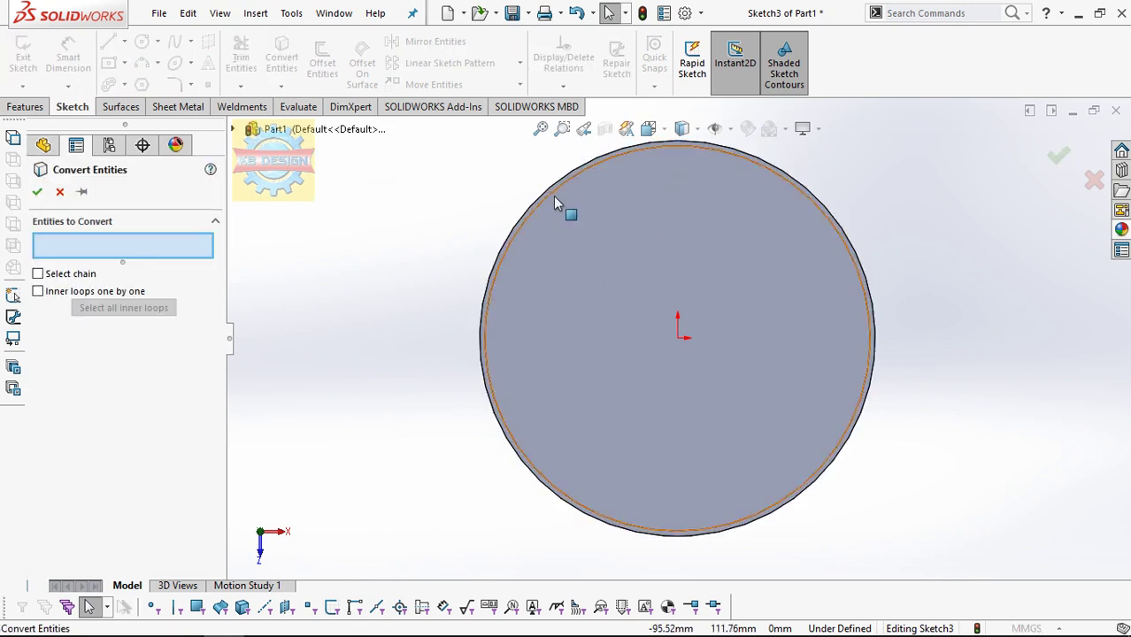
pyautogui.click(552, 195)
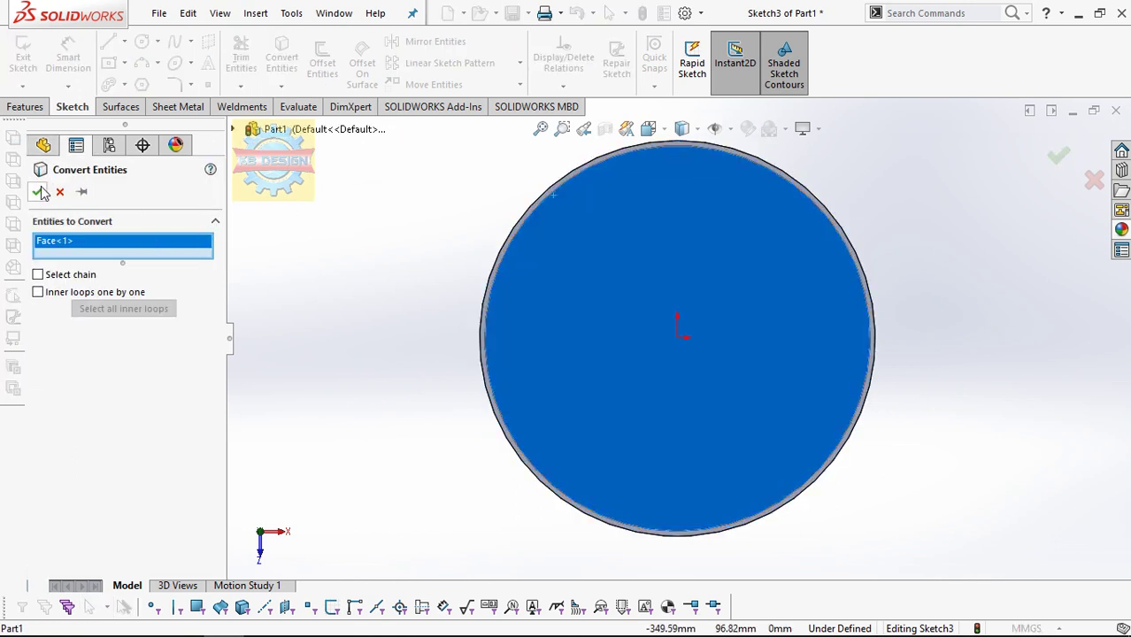
pyautogui.click(39, 192)
# - Draw a vertical diameter line through the circle and trim away the right-hand arc
pyautogui.click(110, 45)
pyautogui.click(677, 145)
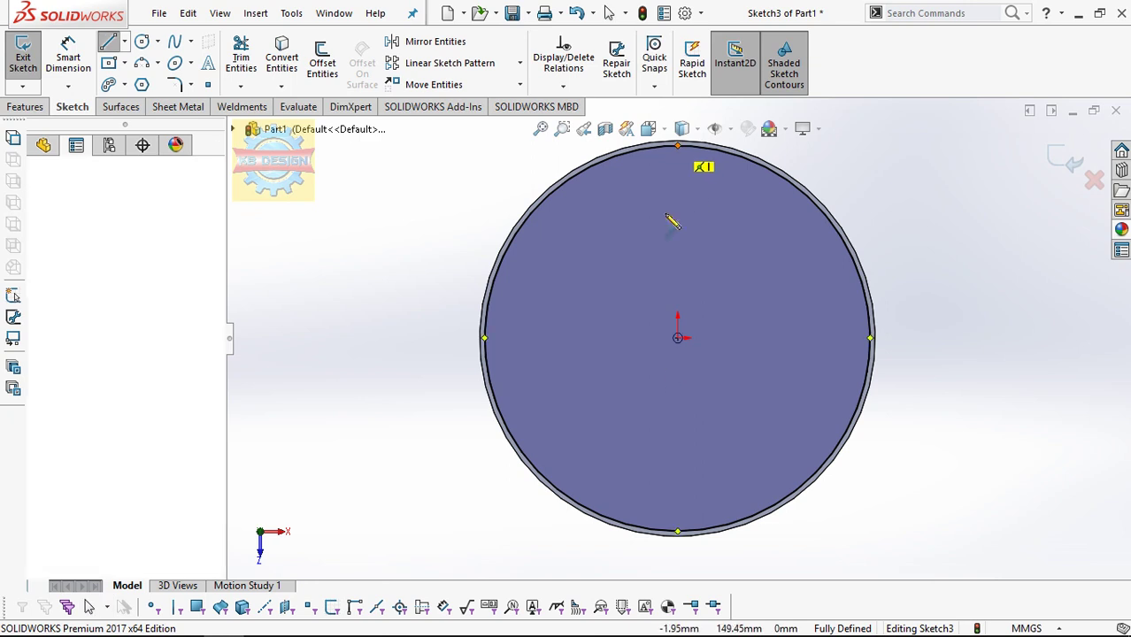
pyautogui.click(678, 532)
pyautogui.press('Escape')
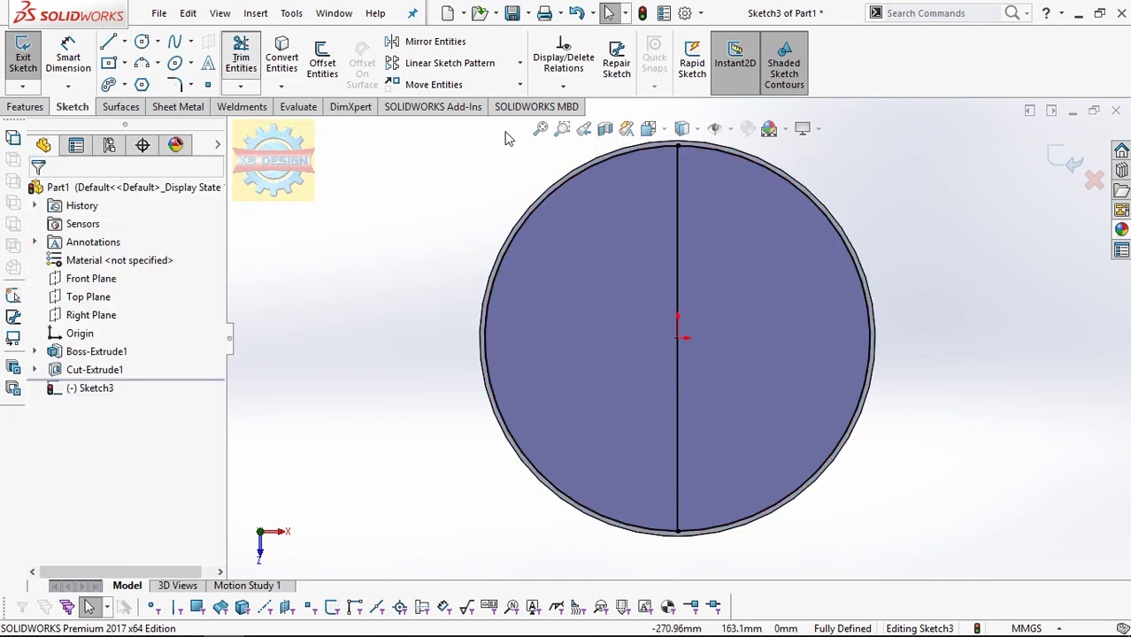
pyautogui.click(240, 54)
pyautogui.moveTo(834, 262); pyautogui.dragTo(872, 266)
pyautogui.click(38, 192)
# - Select the half-disc sketch and begin an Extruded Boss/Base on it
pyautogui.click(25, 106)
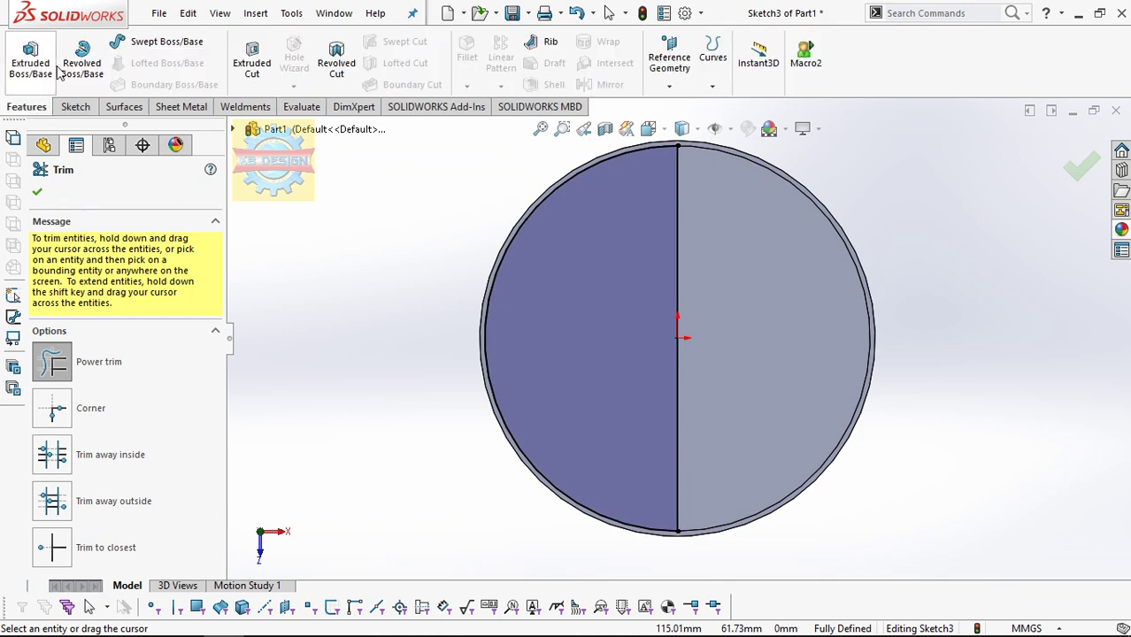
pyautogui.press('Escape')
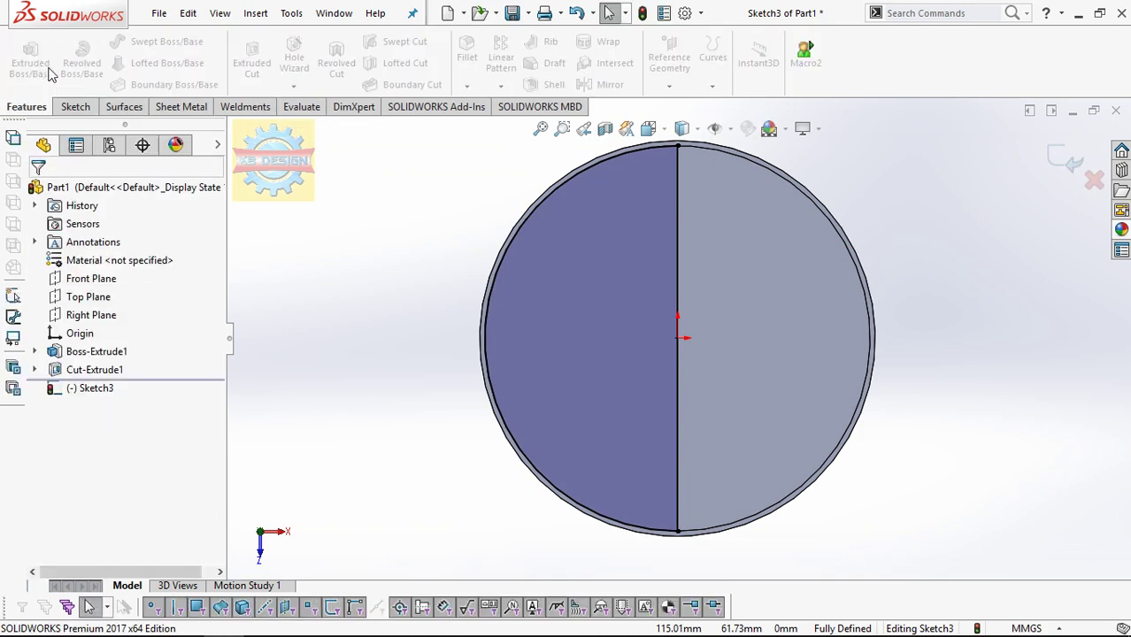
pyautogui.click(30, 62)
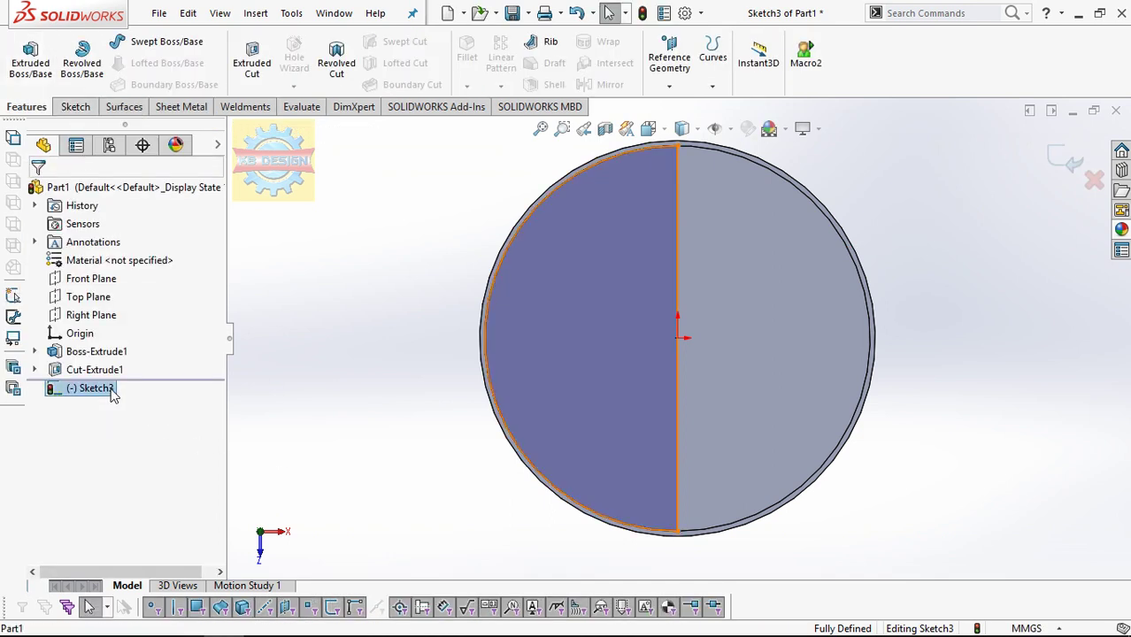
pyautogui.click(30, 56)
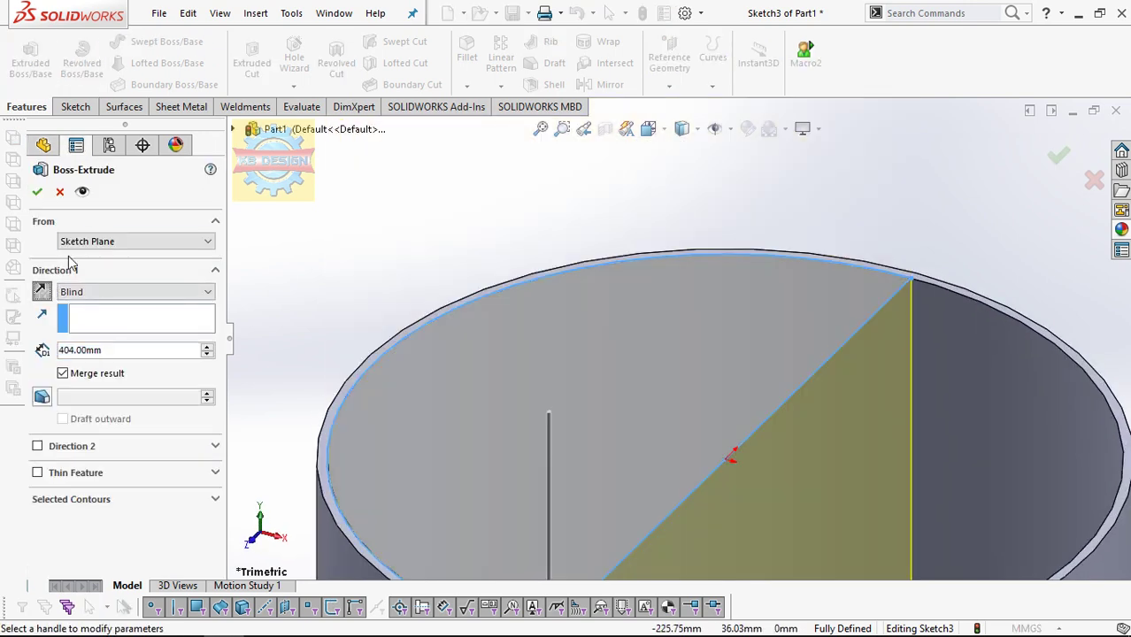
# - Extrude the half-disc 0.5 mm thick, starting at a reversed 5 mm offset into the can
pyautogui.click(89, 241)
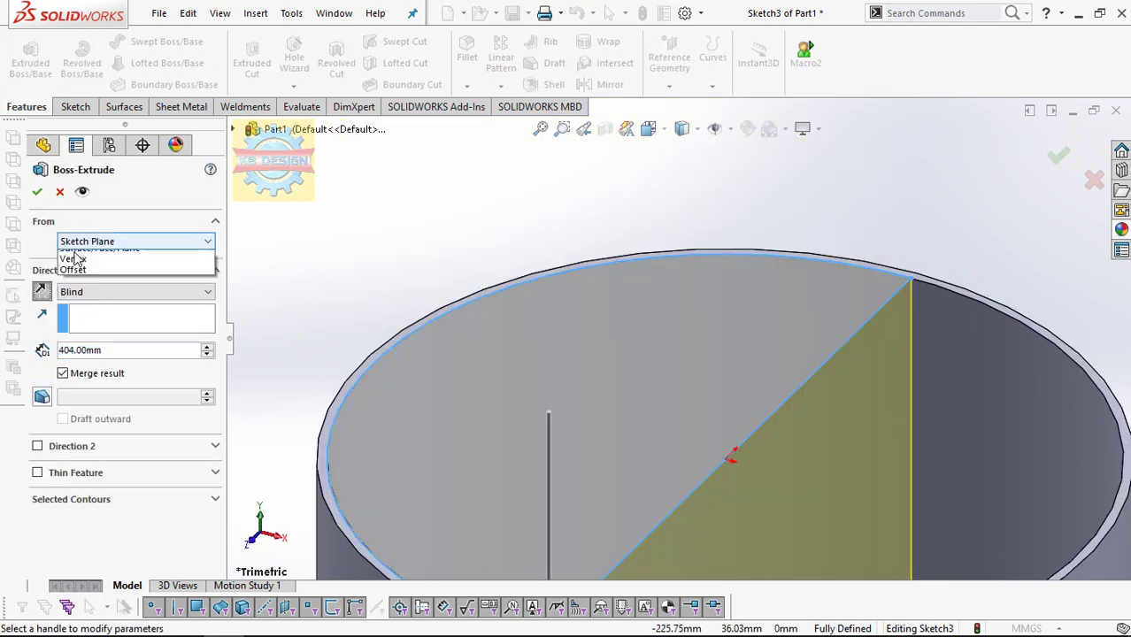
pyautogui.click(87, 290)
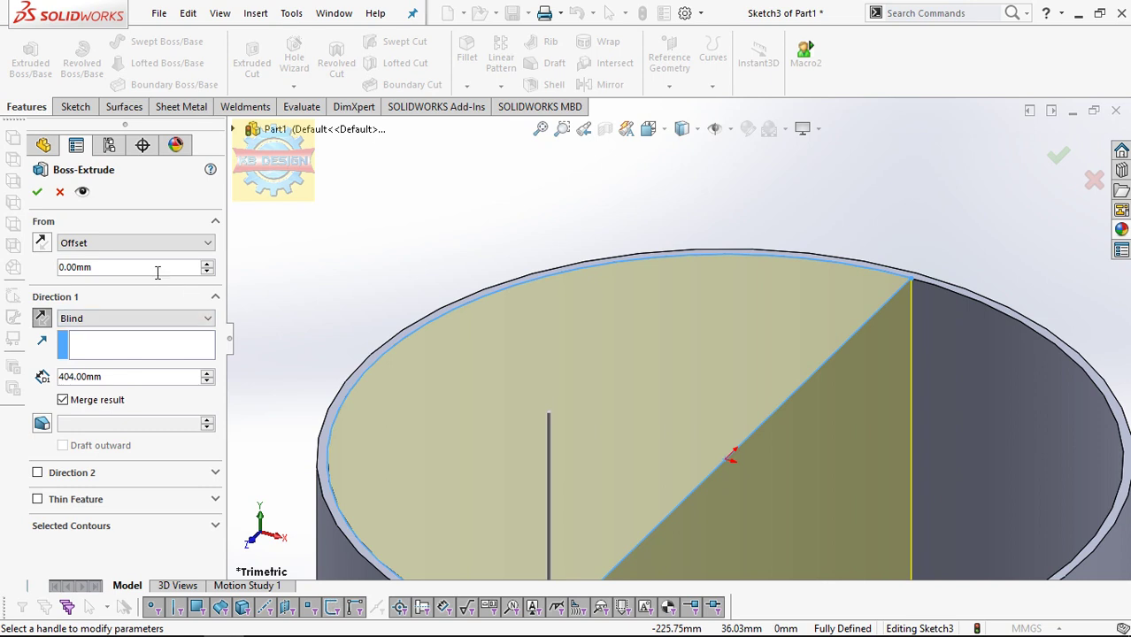
pyautogui.write('5')
pyautogui.press('Return')
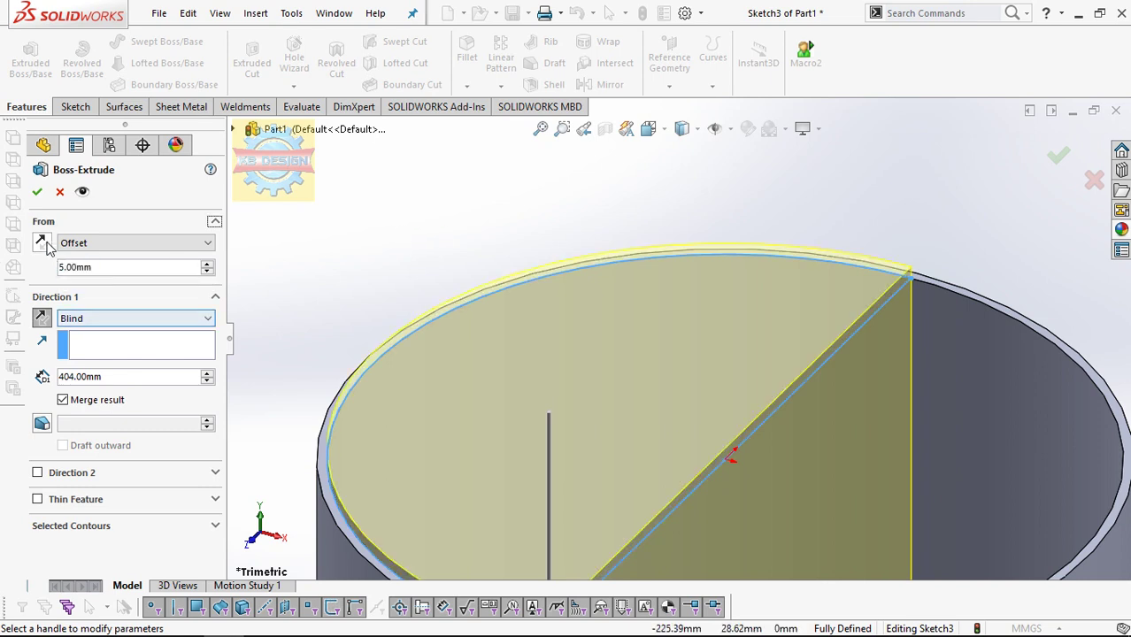
pyautogui.click(43, 243)
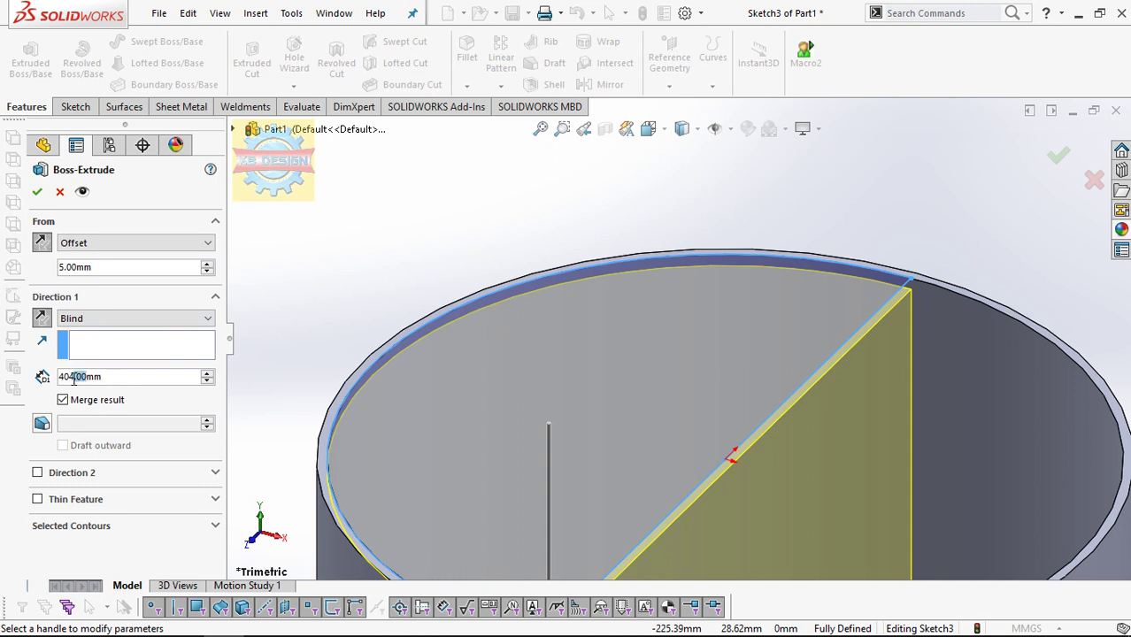
pyautogui.write('0.5')
pyautogui.press('Return')
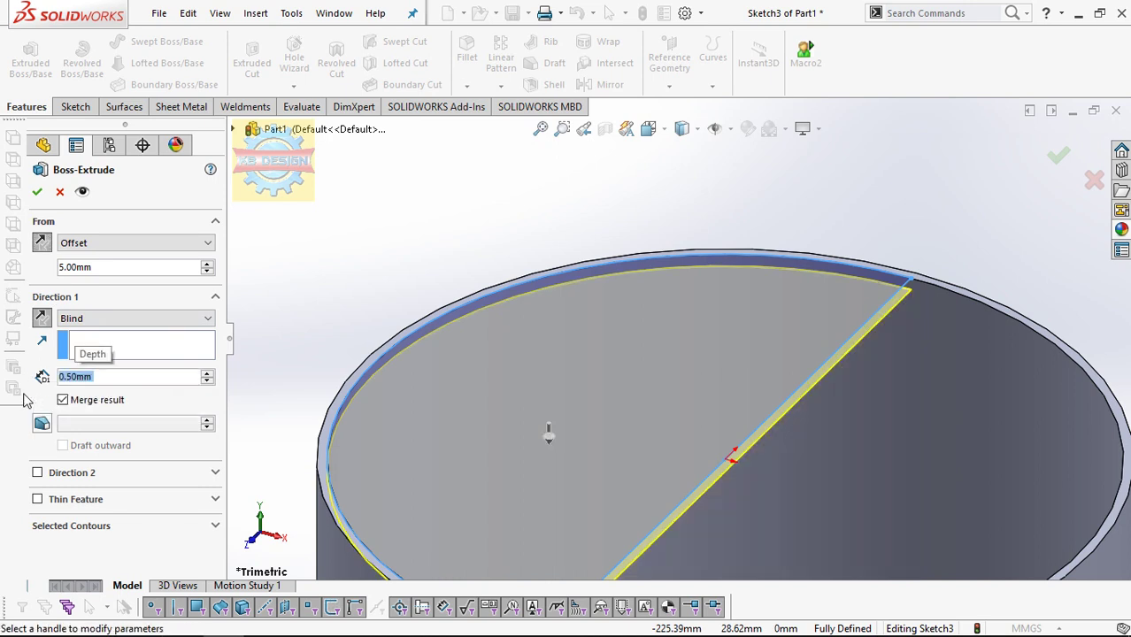
pyautogui.click(36, 191)
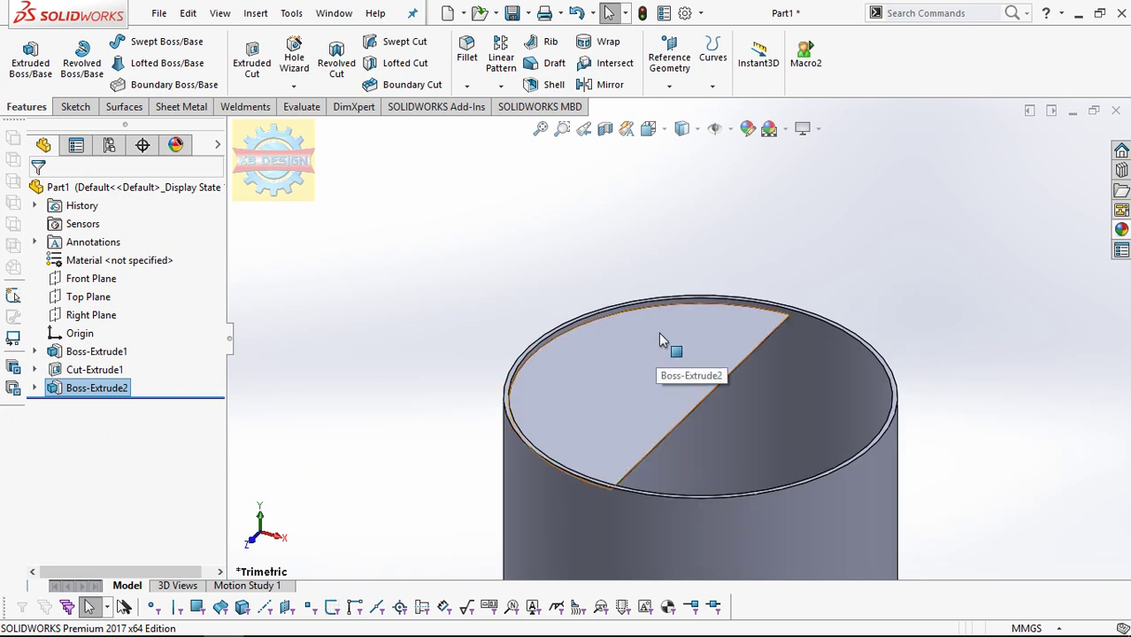
# - Start a reference plane offset from the Right Plane, then cancel it
pyautogui.click(97, 315)
pyautogui.click(670, 84)
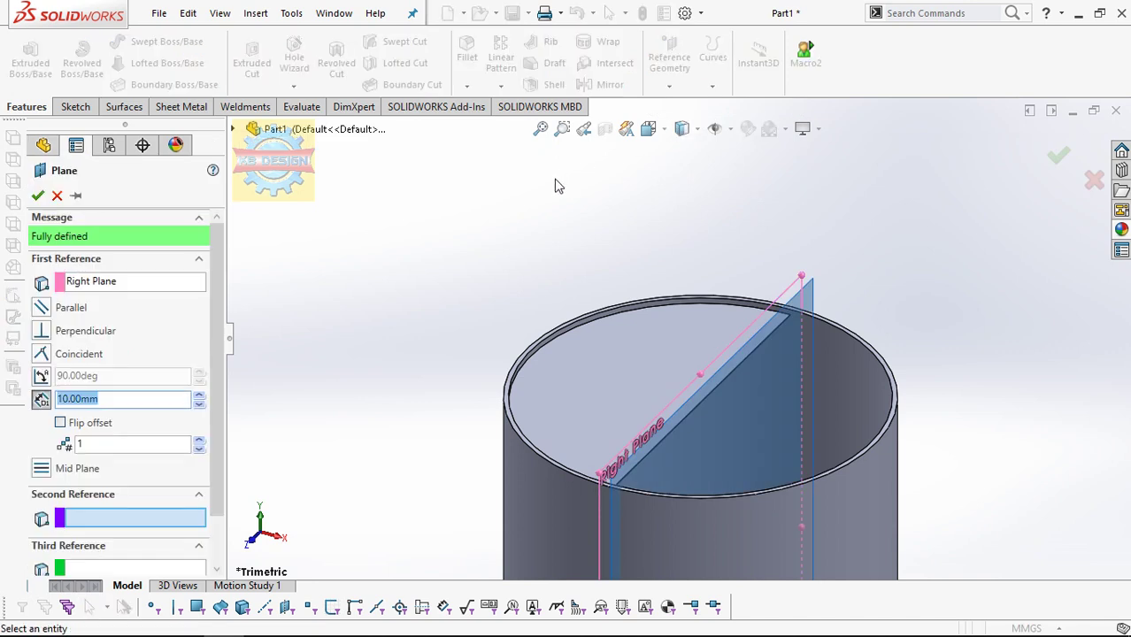
pyautogui.press('Escape')
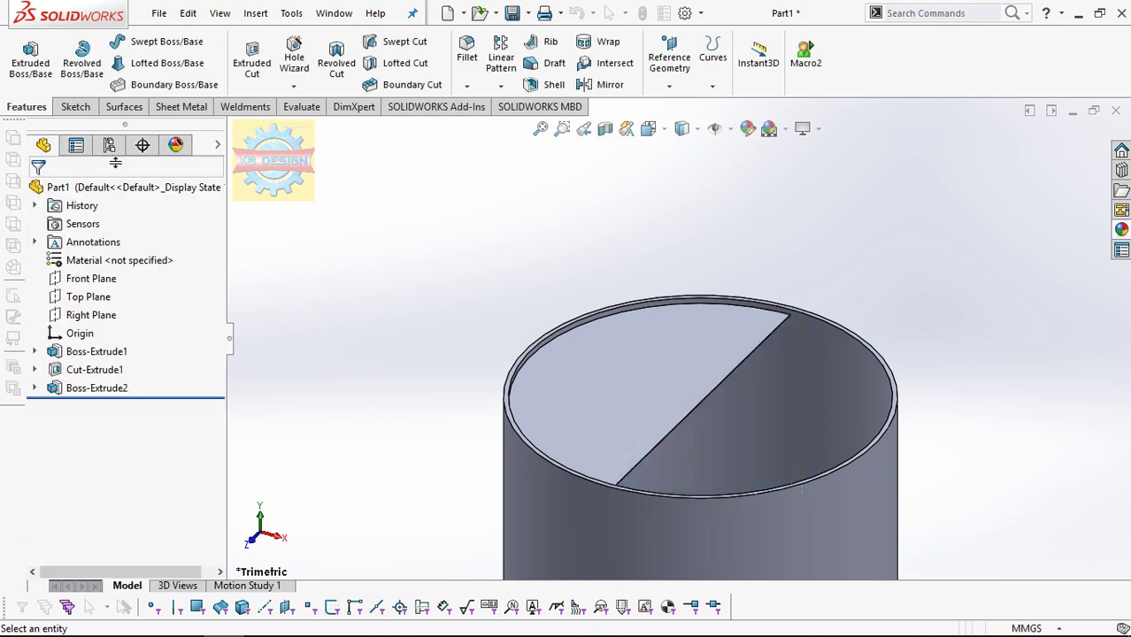
# - On the Front Plane, draw a three-point handle arc bulging out from the body's right edge
pyautogui.click(93, 278)
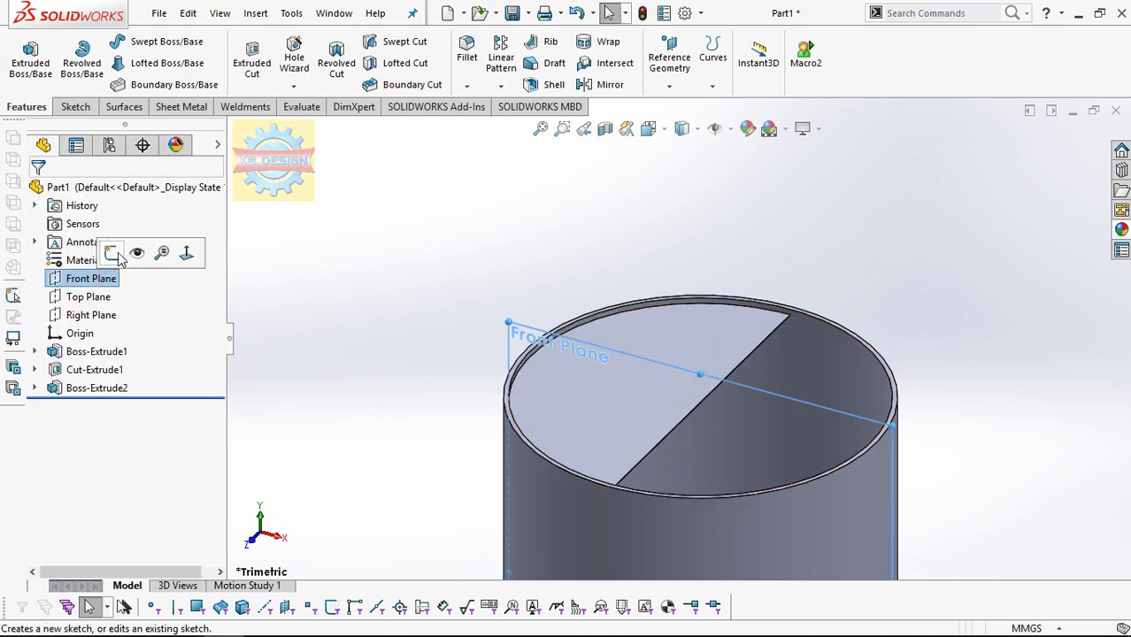
pyautogui.click(120, 255)
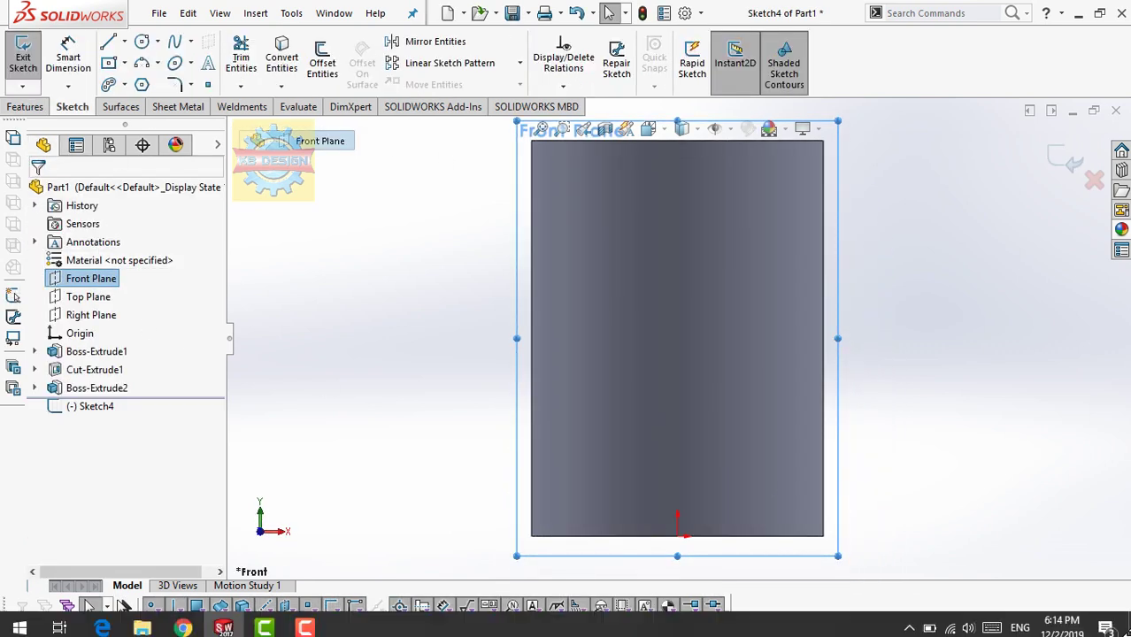
pyautogui.click(141, 63)
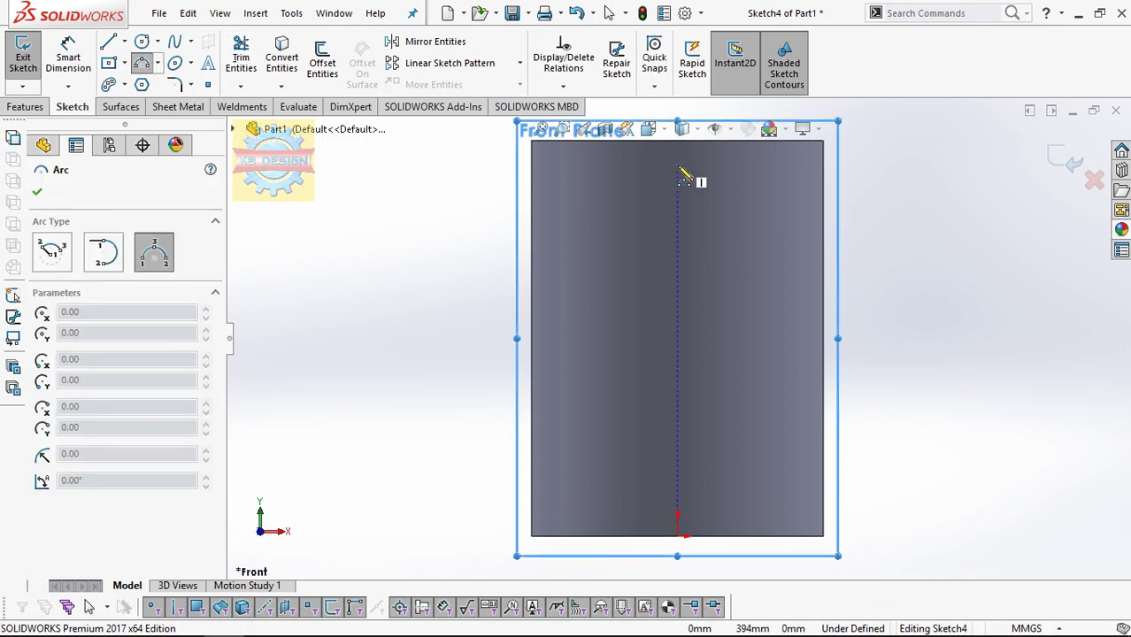
pyautogui.moveTo(823, 196)
pyautogui.mouseDown()
pyautogui.moveTo(804, 471)
pyautogui.moveTo(824, 448)
pyautogui.mouseUp()
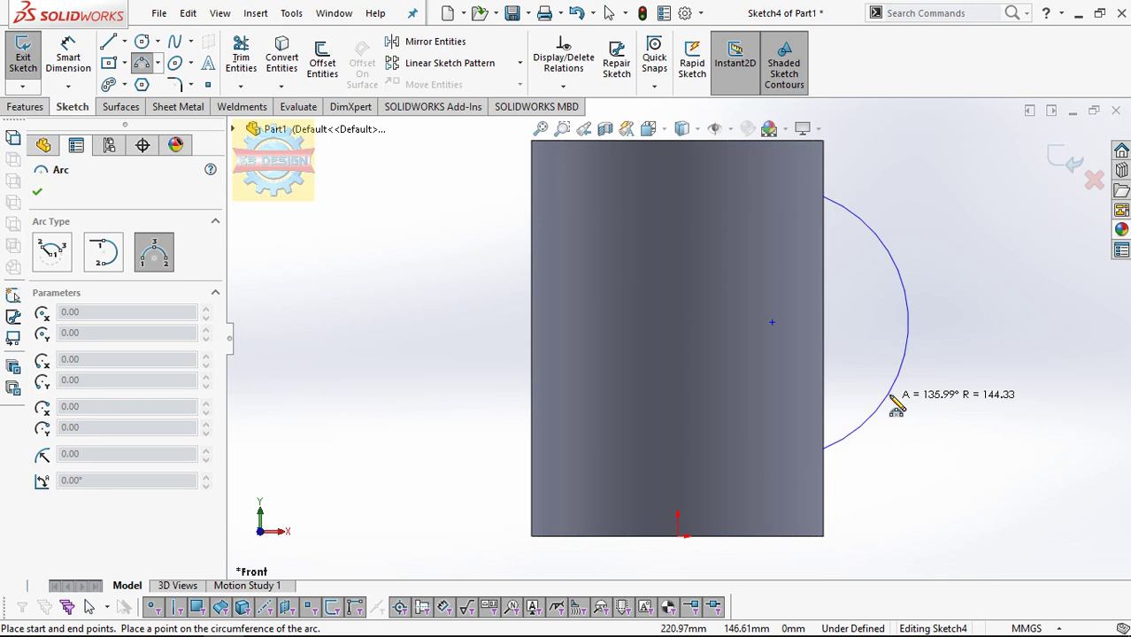
pyautogui.click(912, 413)
# - Dimension the handle arc's radius to R125
pyautogui.click(68, 53)
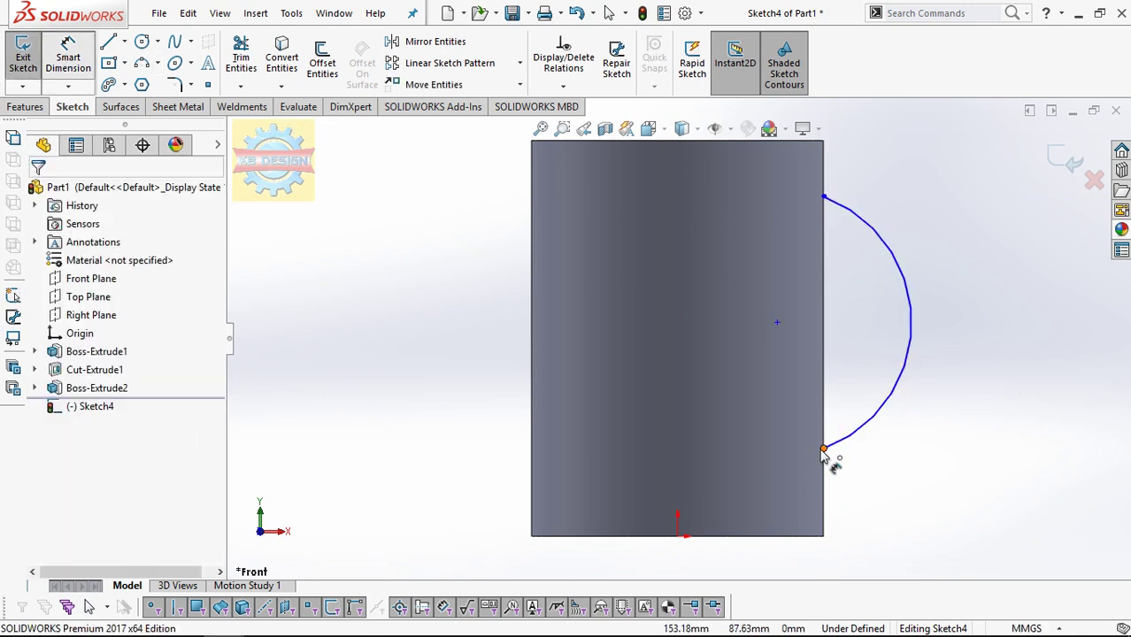
pyautogui.click(898, 374)
pyautogui.click(875, 331)
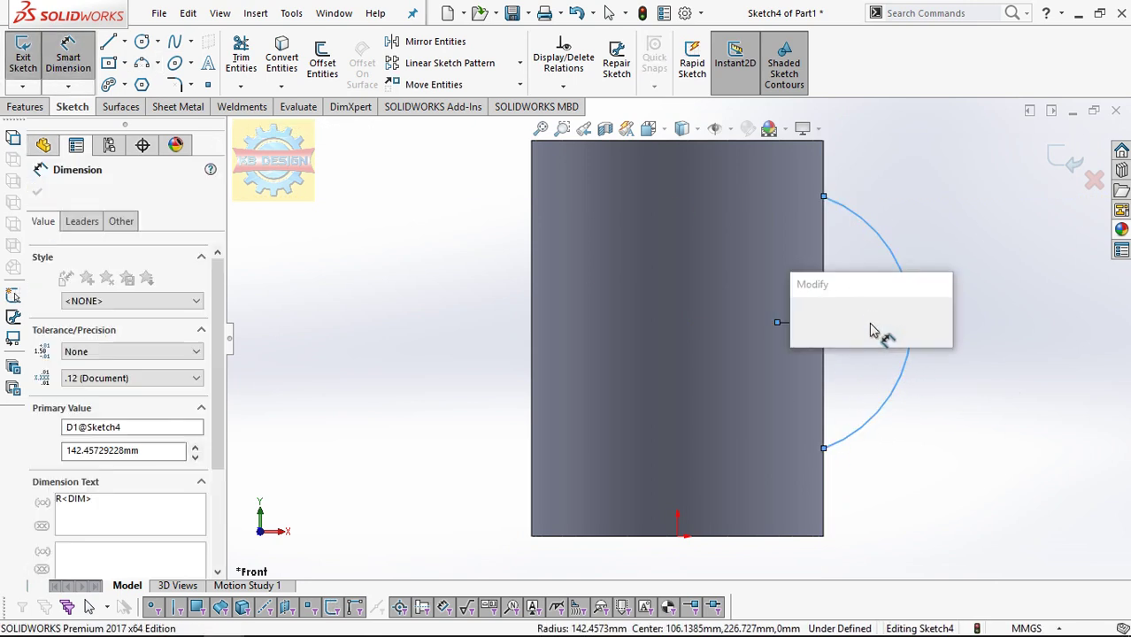
pyautogui.write('115')
pyautogui.press('Return')
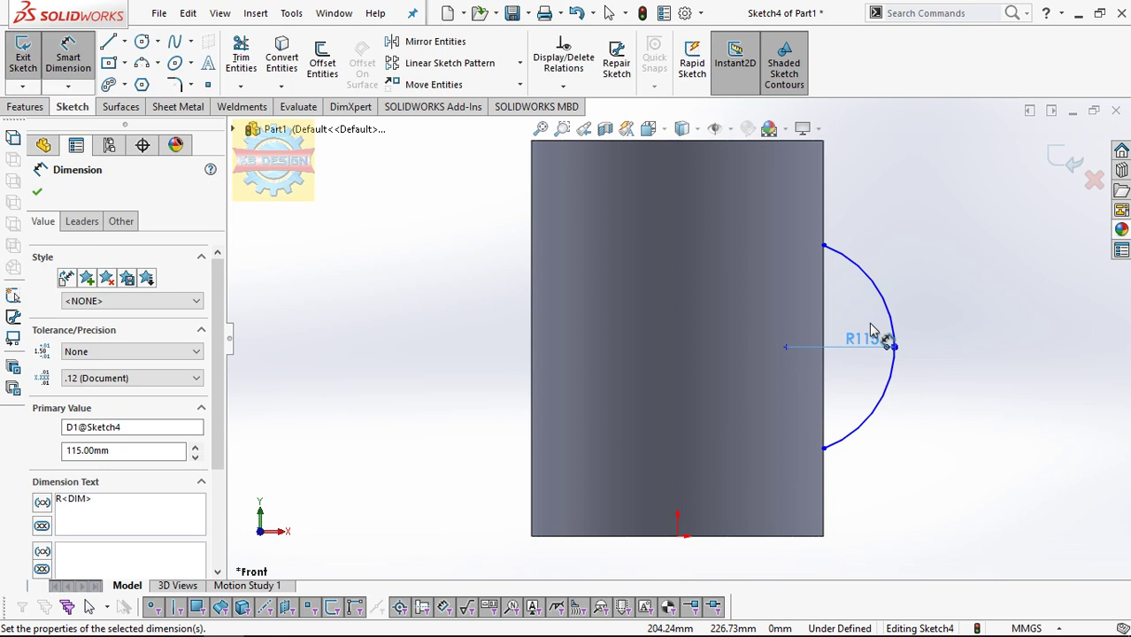
pyautogui.click(869, 339)
pyautogui.write('125')
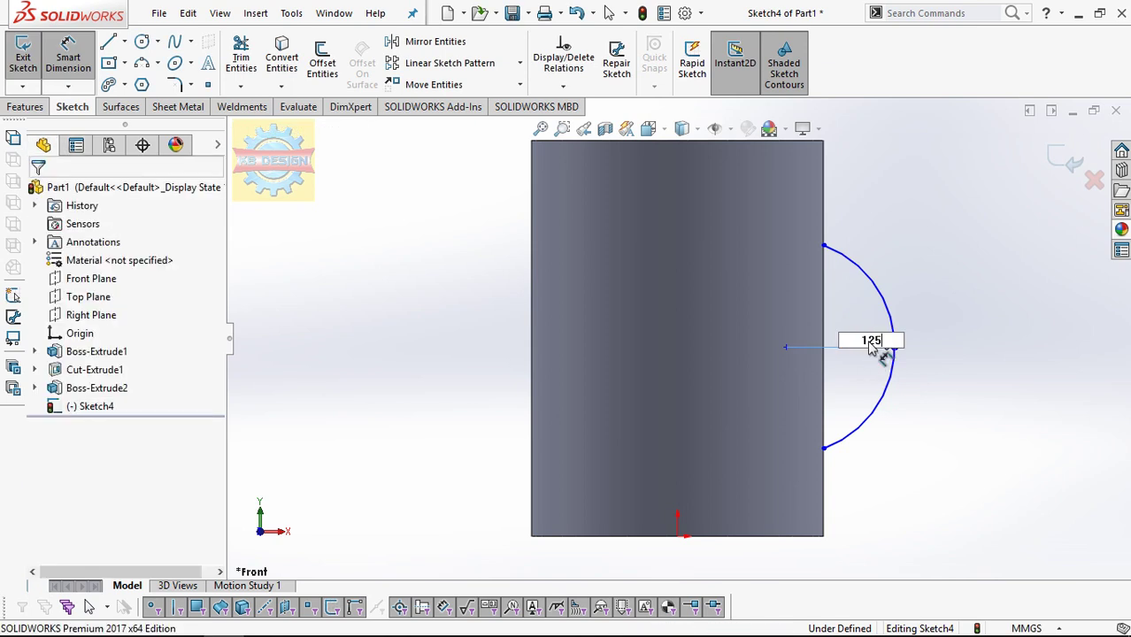
pyautogui.press('Return')
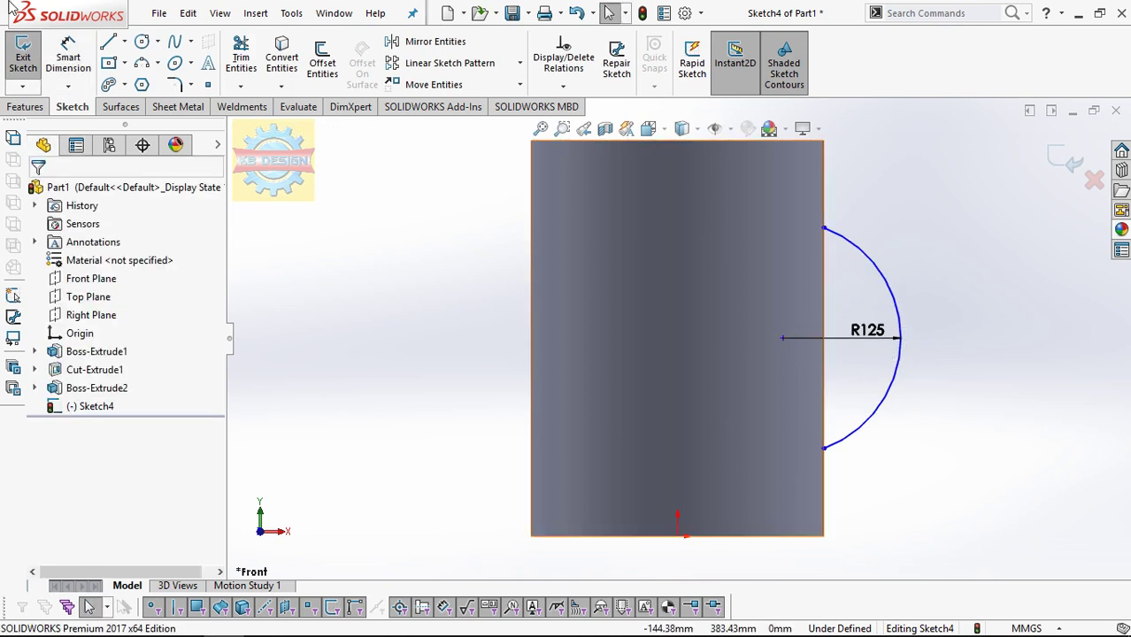
# - Set the arc's horizontal distance from the body's side edge to 115 mm
pyautogui.click(68, 58)
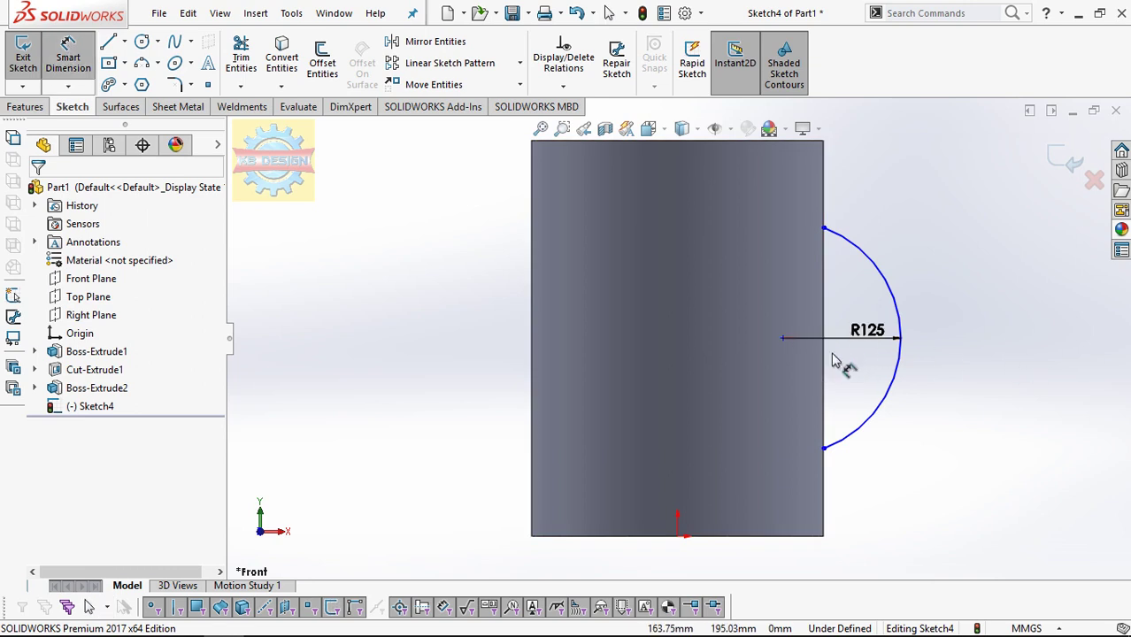
pyautogui.click(825, 364)
pyautogui.click(899, 340)
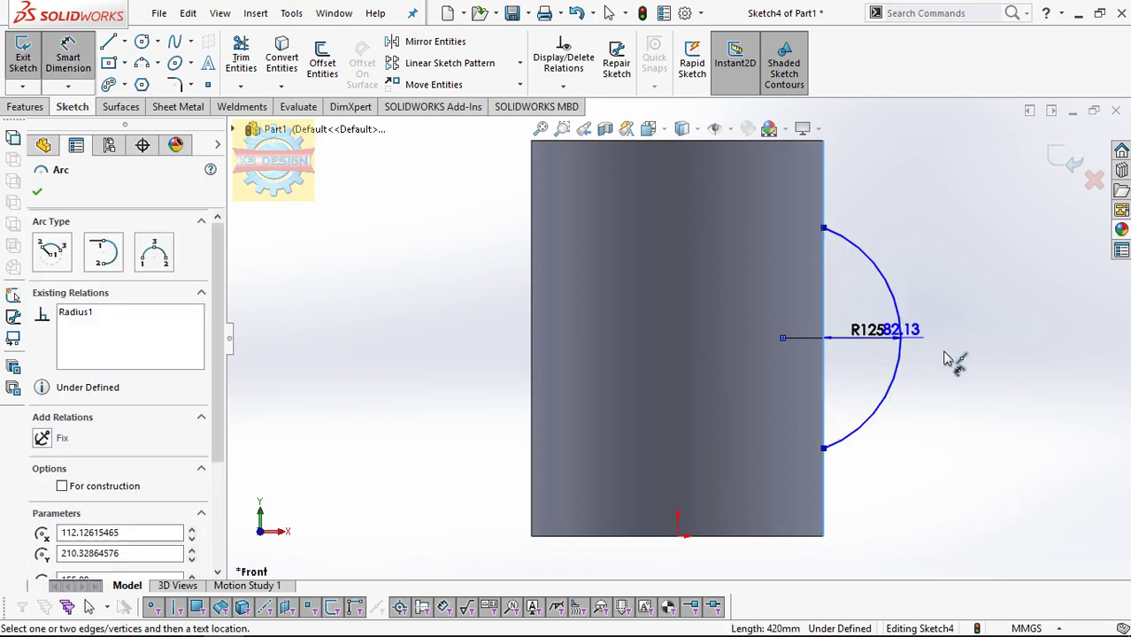
pyautogui.click(945, 377)
pyautogui.write('115')
pyautogui.press('Return')
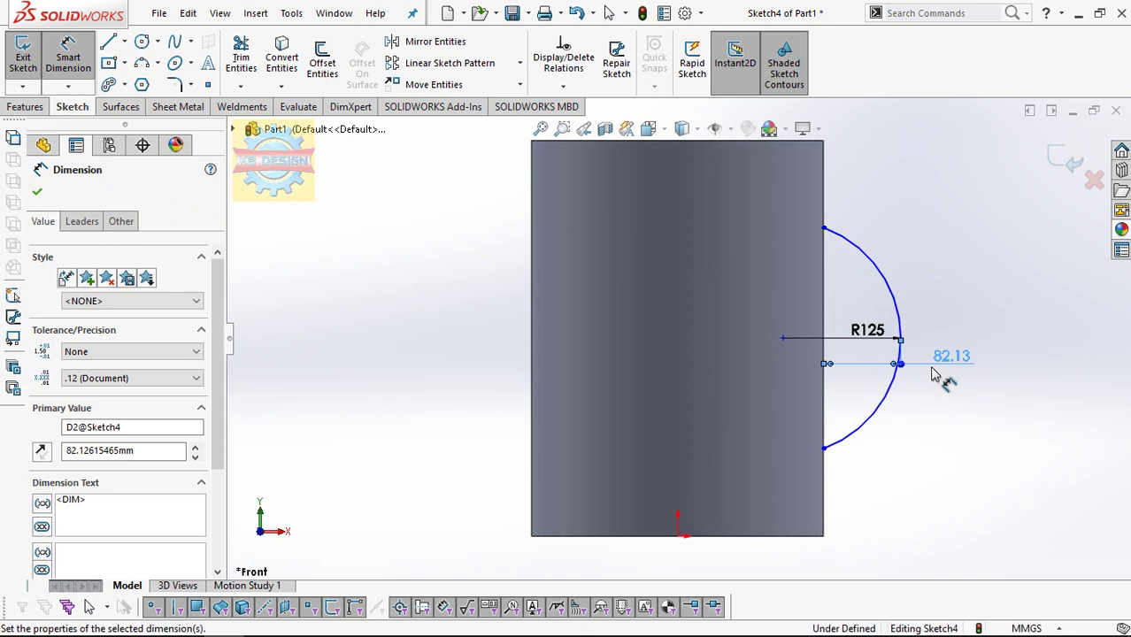
pyautogui.press('Escape')
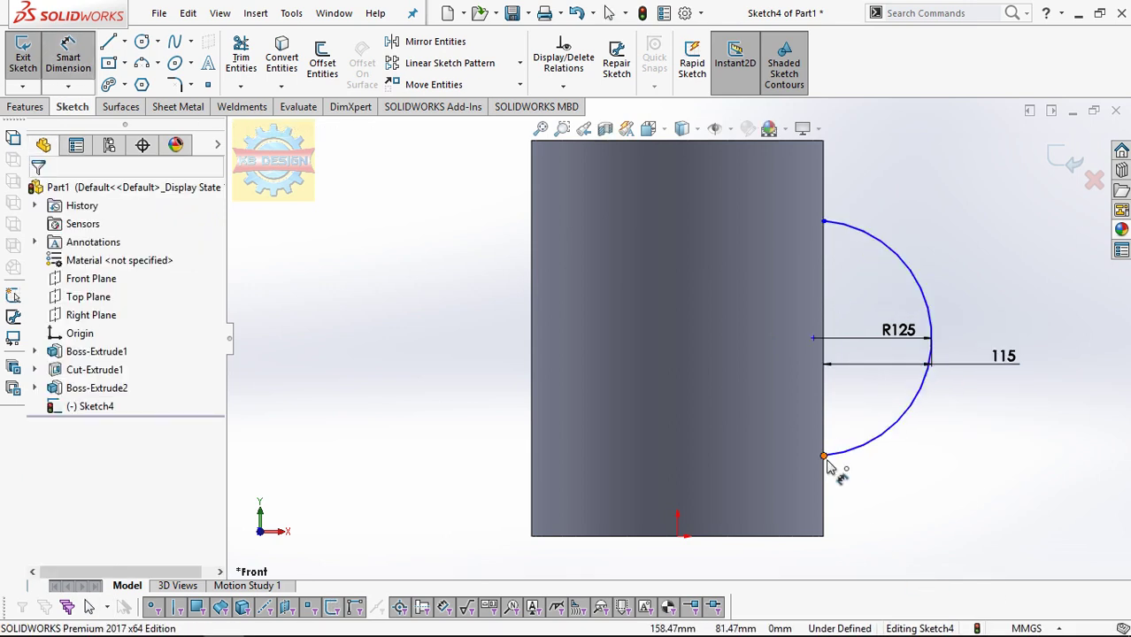
# - Add the vertical distance from the arc's lower end to the bottom edge and exit the sketch
pyautogui.click(826, 458)
pyautogui.click(827, 536)
pyautogui.click(905, 525)
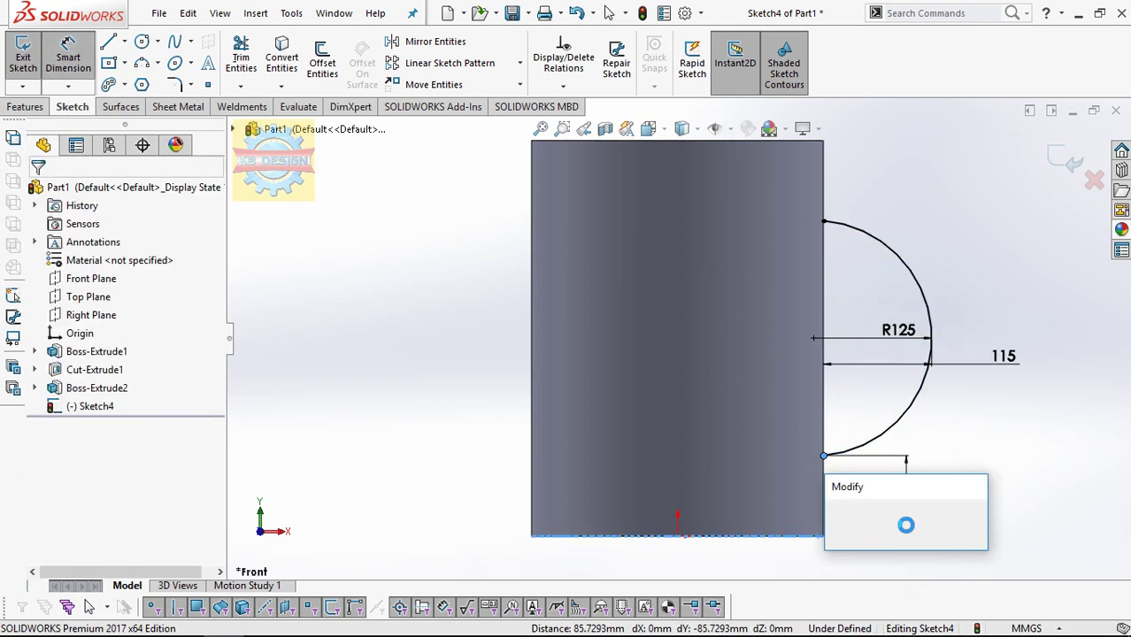
pyautogui.write('125')
pyautogui.press('Return')
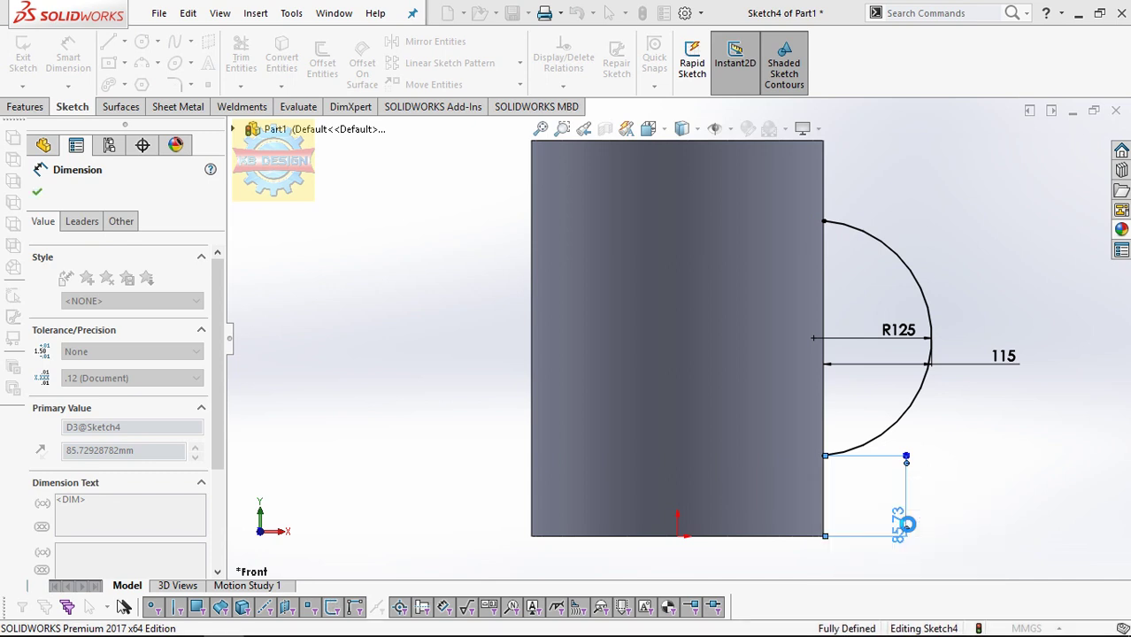
pyautogui.press('Escape')
pyautogui.click(23, 55)
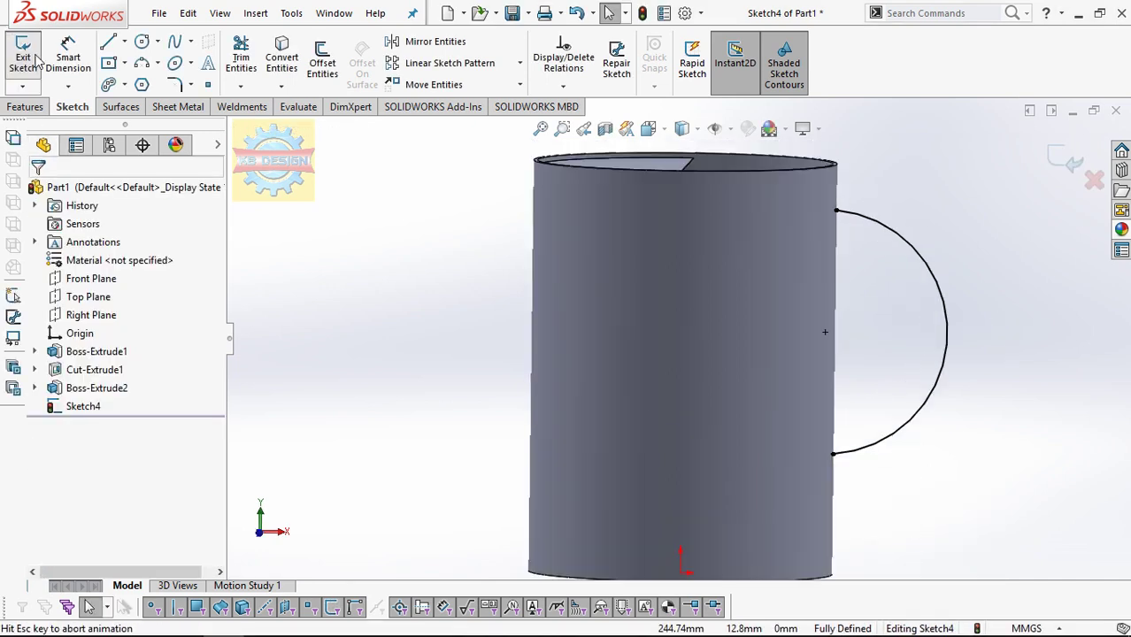
# - Create Plane1 through the handle arc's endpoint, referenced to the Right Plane
pyautogui.click(670, 55)
pyautogui.click(680, 106)
pyautogui.click(772, 416)
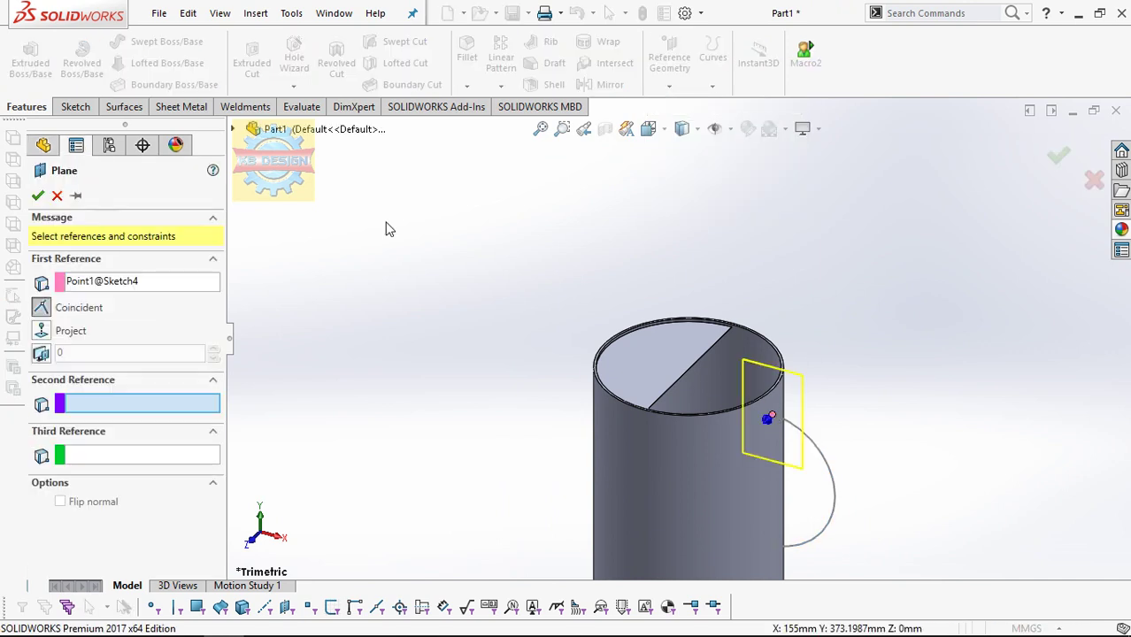
pyautogui.click(235, 132)
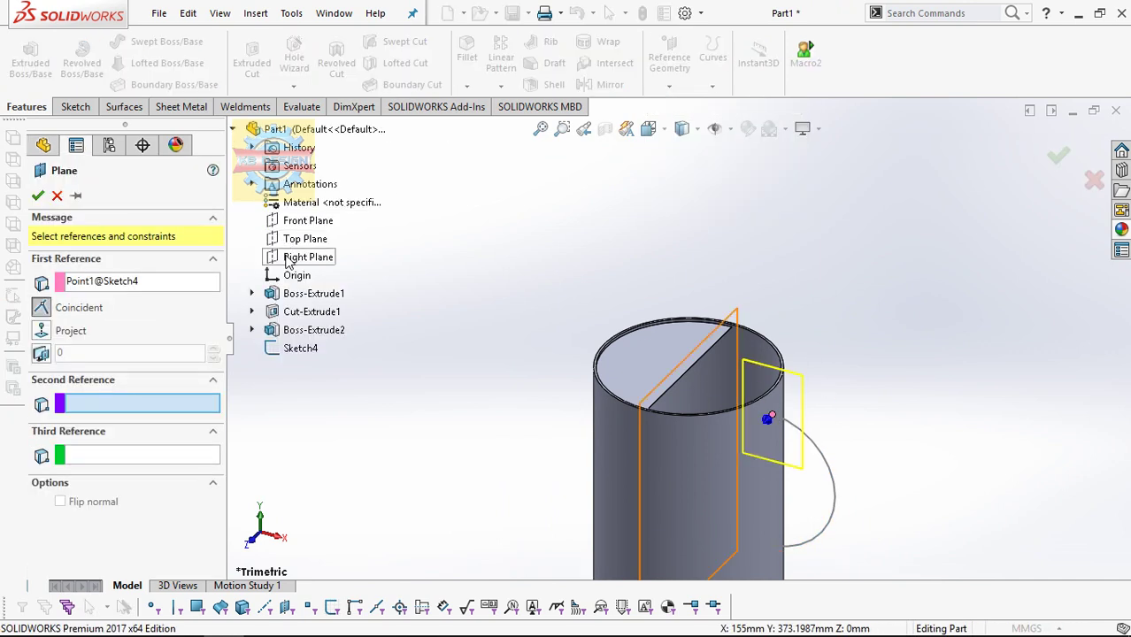
pyautogui.click(306, 257)
pyautogui.click(37, 196)
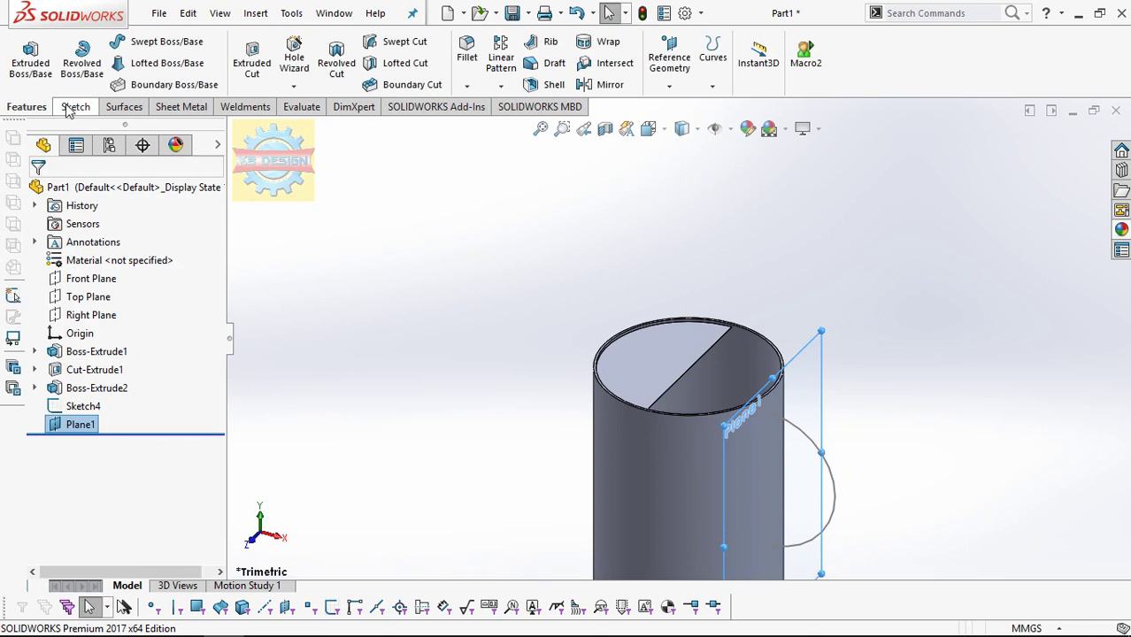
# - On Plane1, sketch a centre-point rectangle dimensioned 35 × 10 mm
pyautogui.click(23, 53)
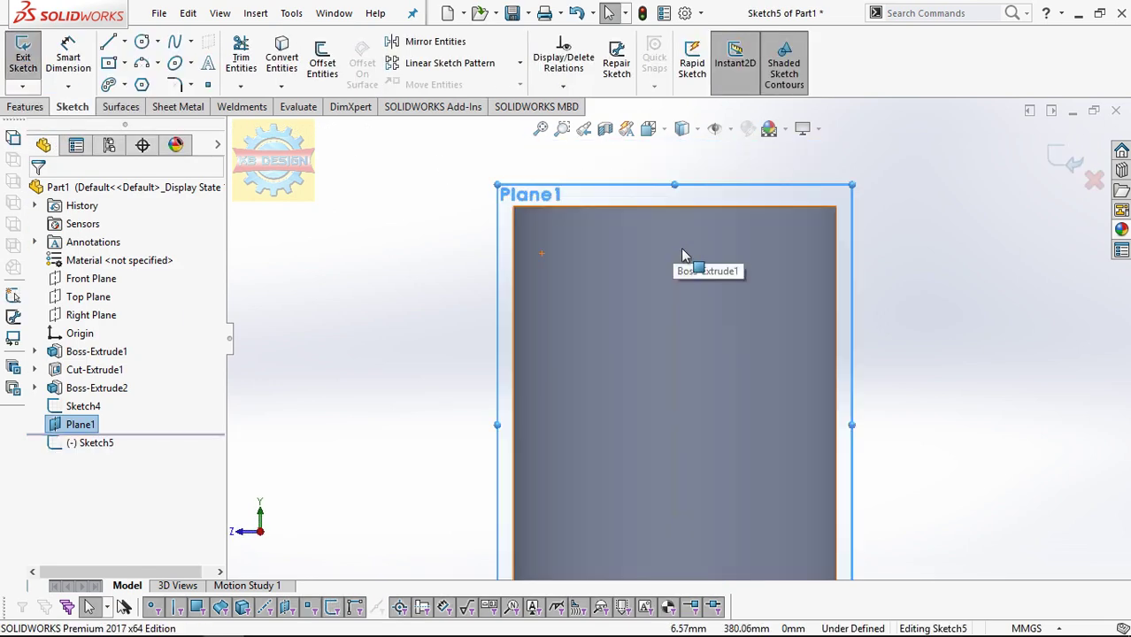
pyautogui.click(110, 63)
pyautogui.click(675, 243)
pyautogui.click(713, 241)
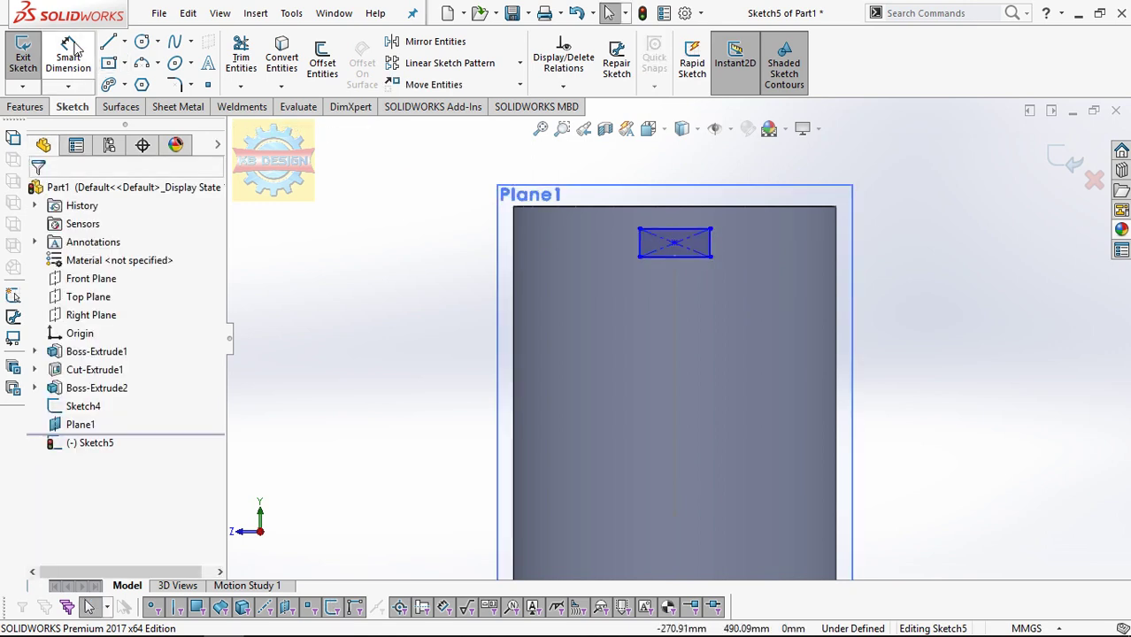
pyautogui.click(683, 235)
pyautogui.click(687, 175)
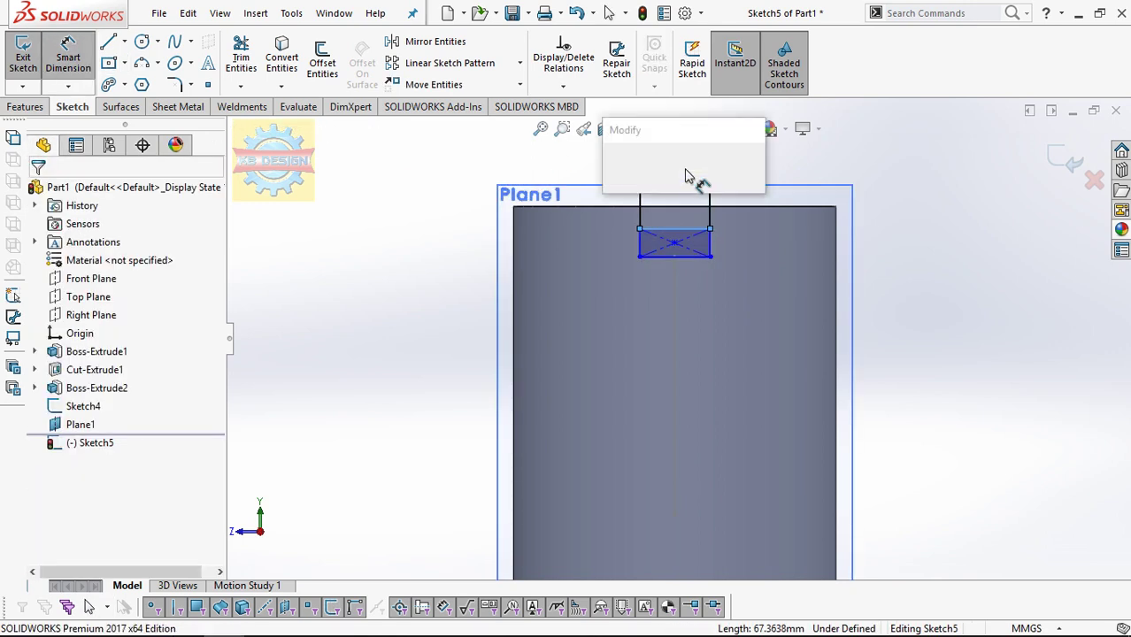
pyautogui.write('35')
pyautogui.press('Return')
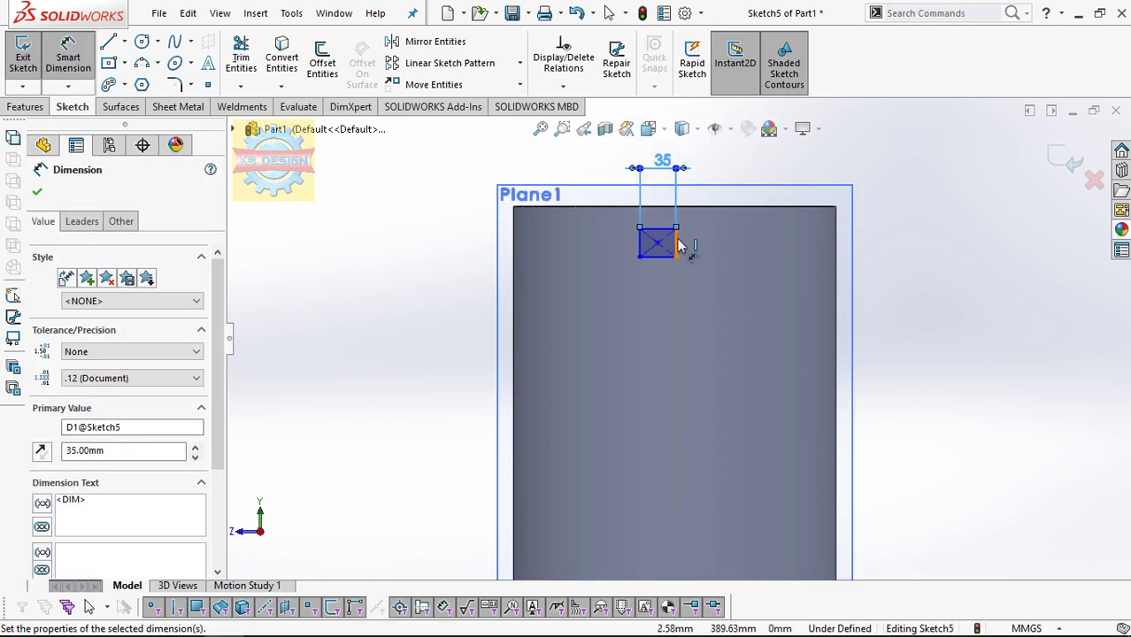
pyautogui.click(883, 252)
pyautogui.write('10')
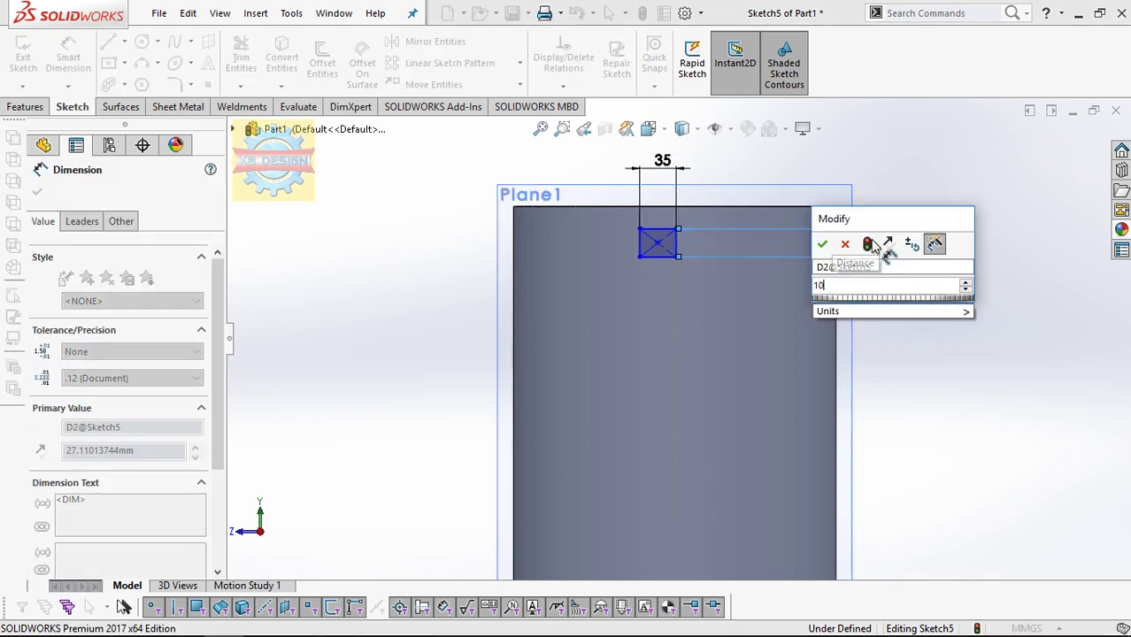
pyautogui.press('Return')
pyautogui.press('Escape')
# - Make the rectangle coincident with the handle arc's endpoint to fully define it, then exit the sketch
pyautogui.moveTo(803, 235); pyautogui.dragTo(849, 173, button='middle')
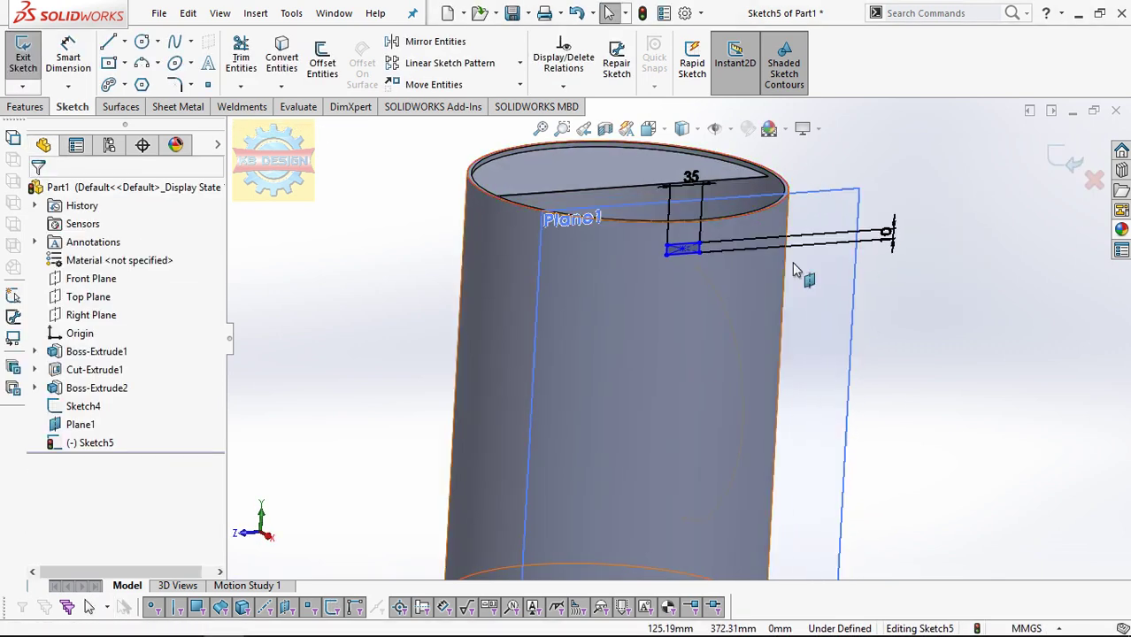
pyautogui.click(563, 86)
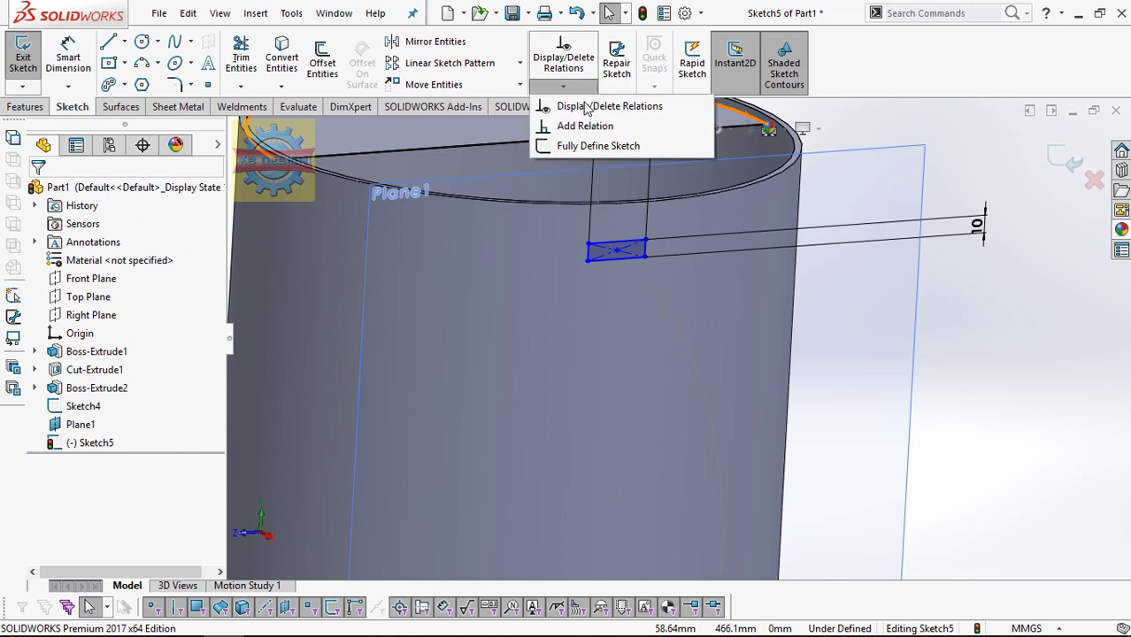
pyautogui.click(615, 260)
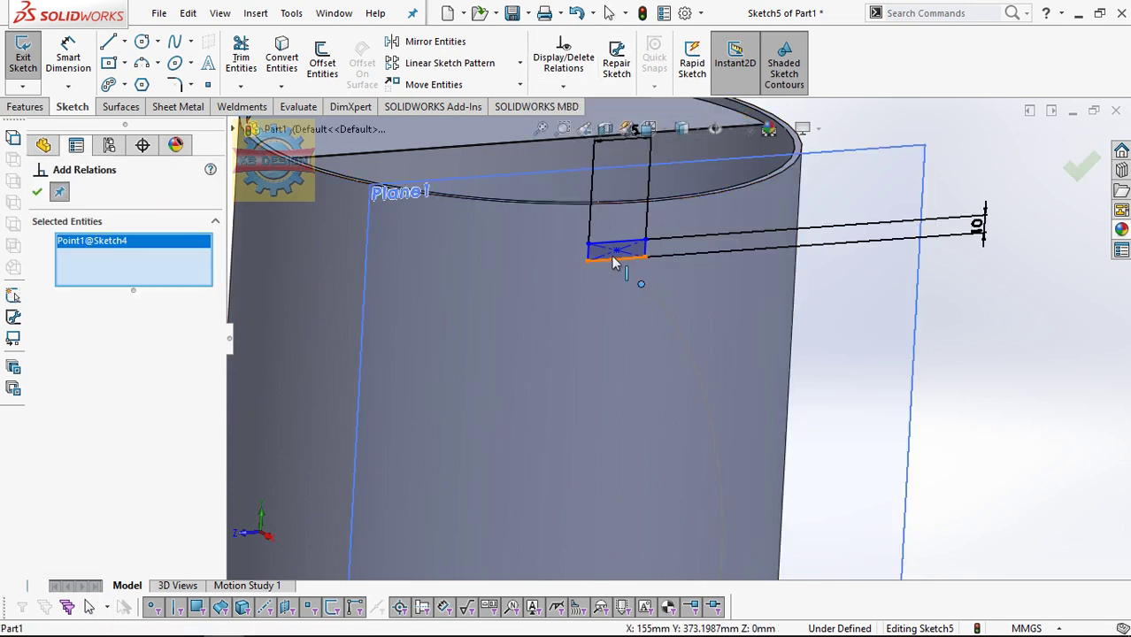
pyautogui.click(532, 254)
pyautogui.click(42, 498)
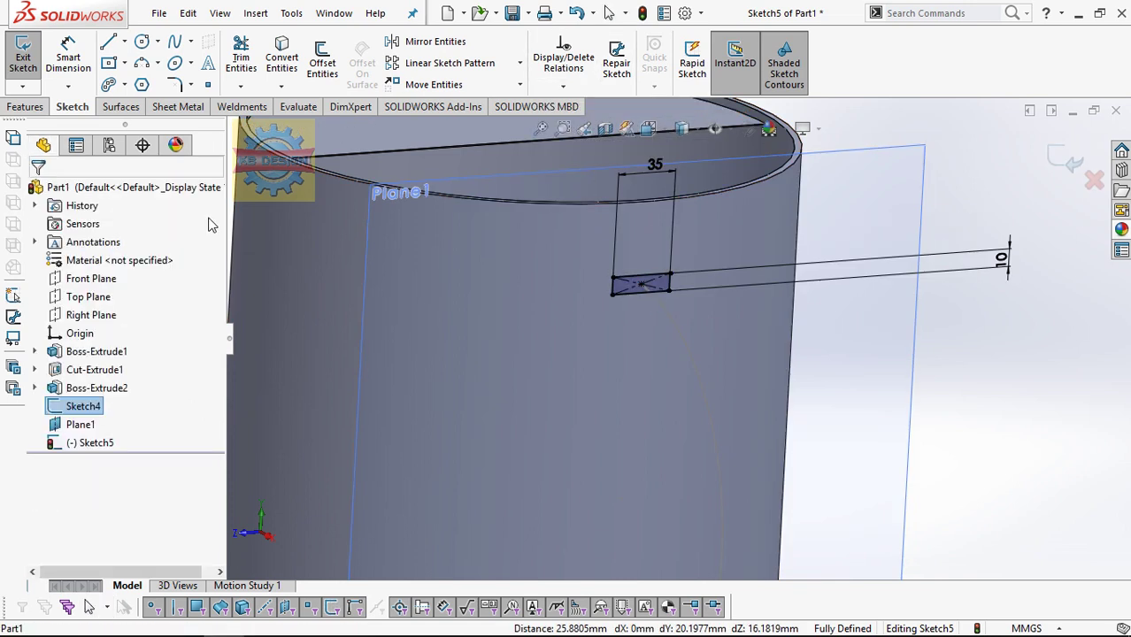
pyautogui.rightClick(905, 177)
pyautogui.click(1013, 381)
pyautogui.hotkey('ctrl', '7')
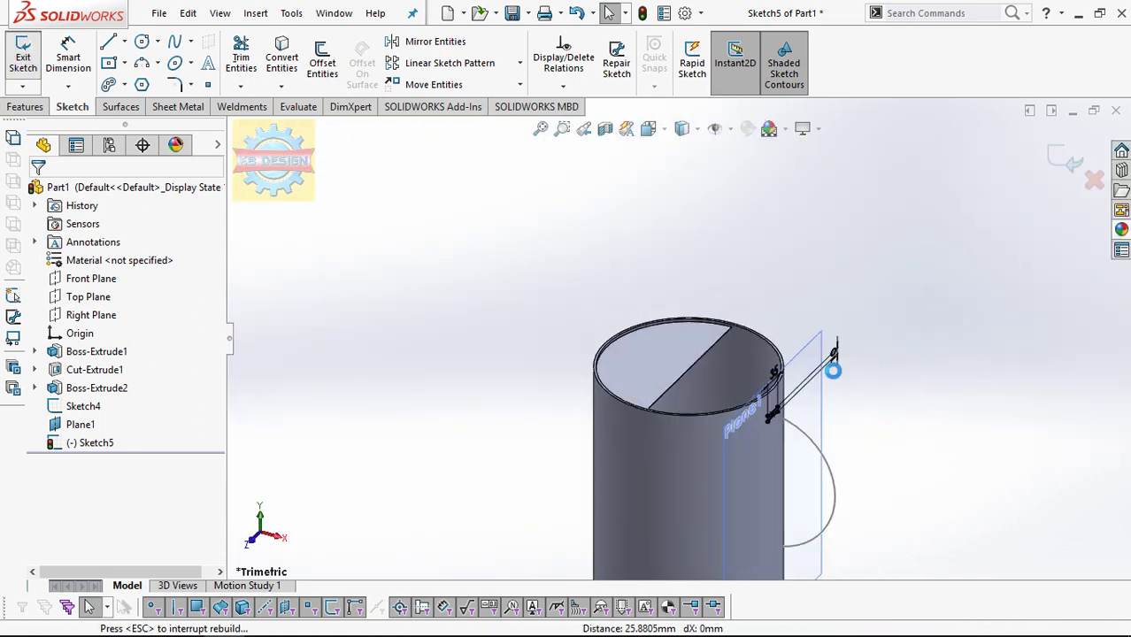
pyautogui.click(820, 368)
# - Hide Plane1 and sweep the rectangle profile along the Sketch4 arc to form the handle
pyautogui.click(903, 307)
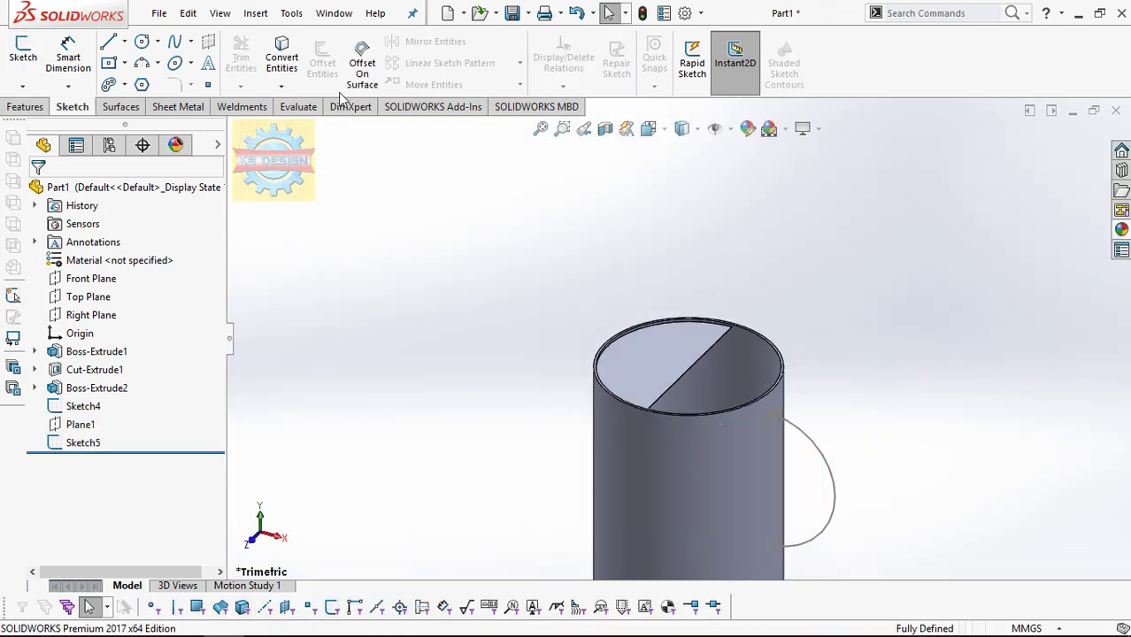
pyautogui.click(26, 106)
pyautogui.click(155, 42)
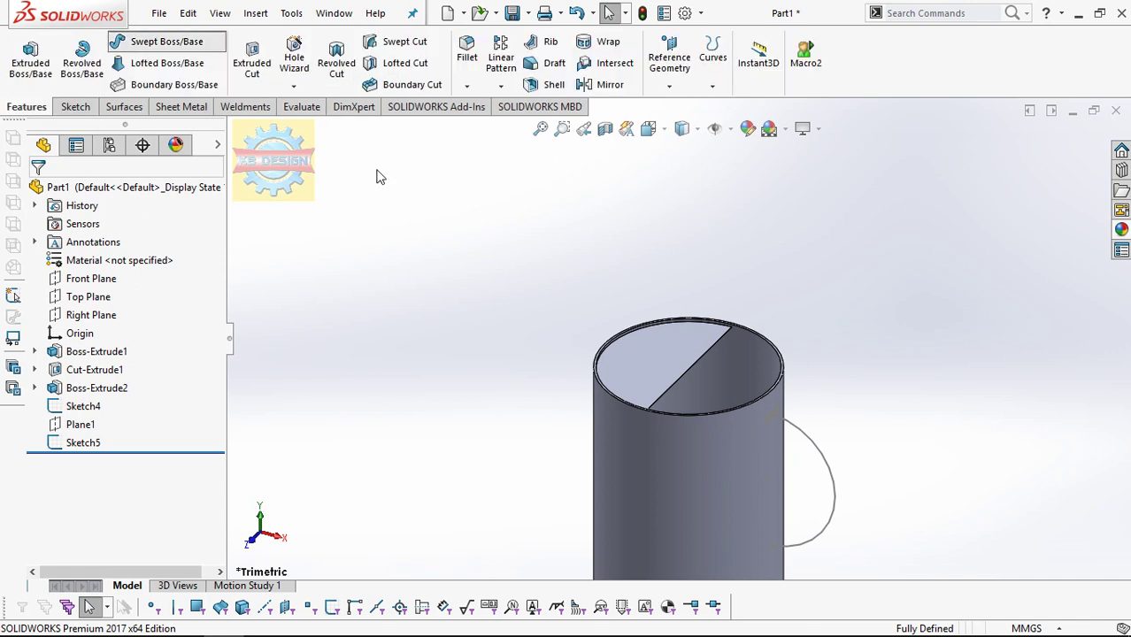
pyautogui.click(788, 430)
pyautogui.click(845, 478)
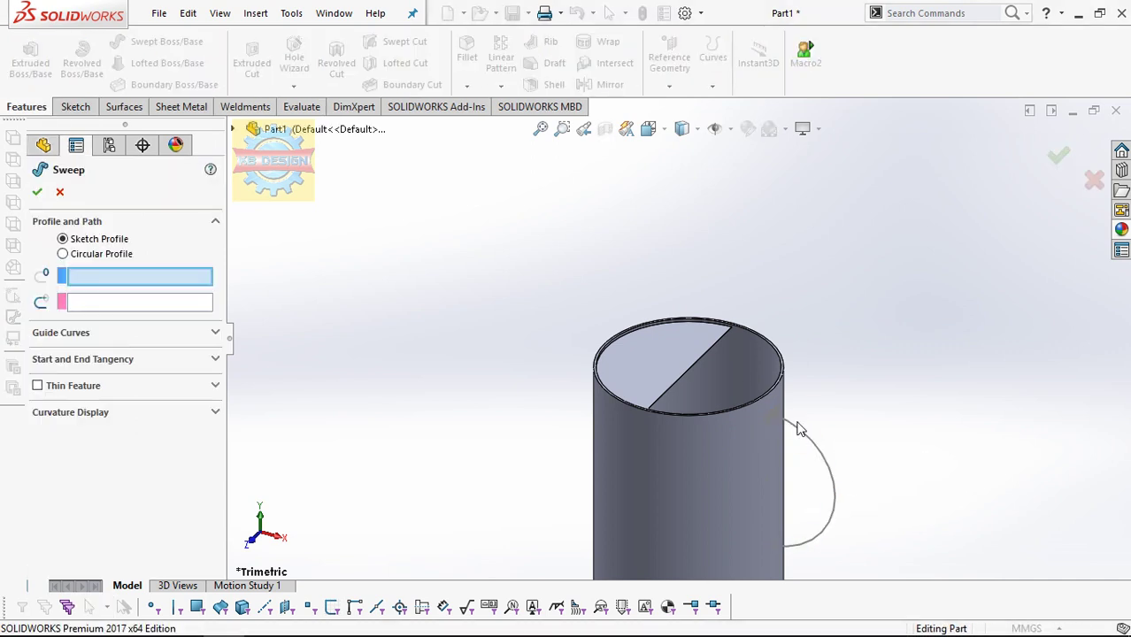
pyautogui.scroll(-4, 771, 409)
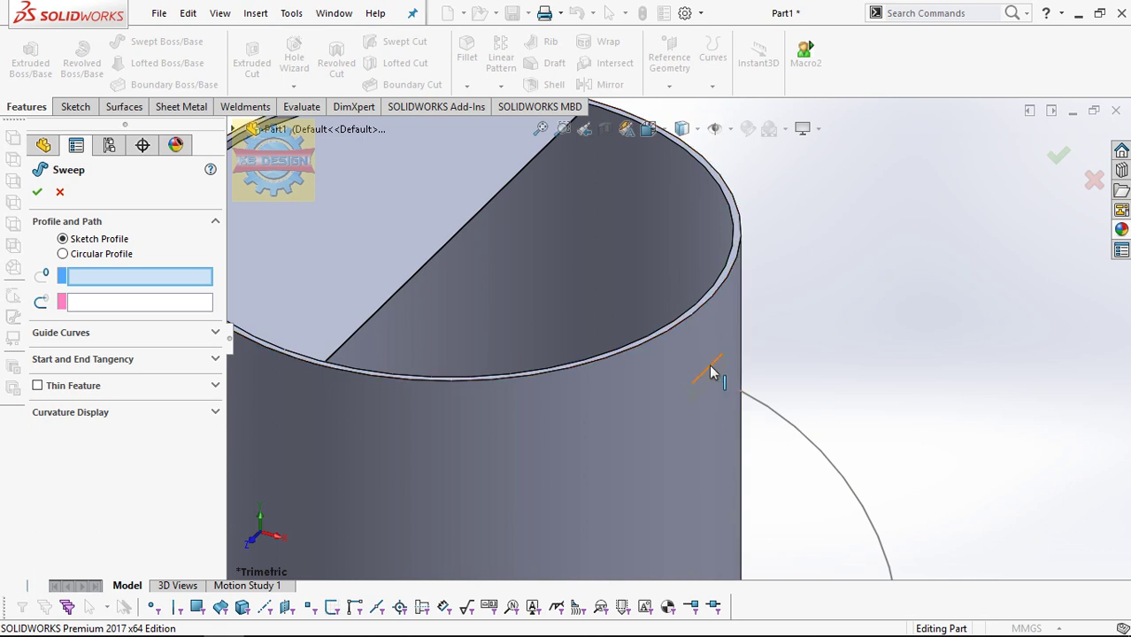
pyautogui.click(710, 371)
pyautogui.click(744, 396)
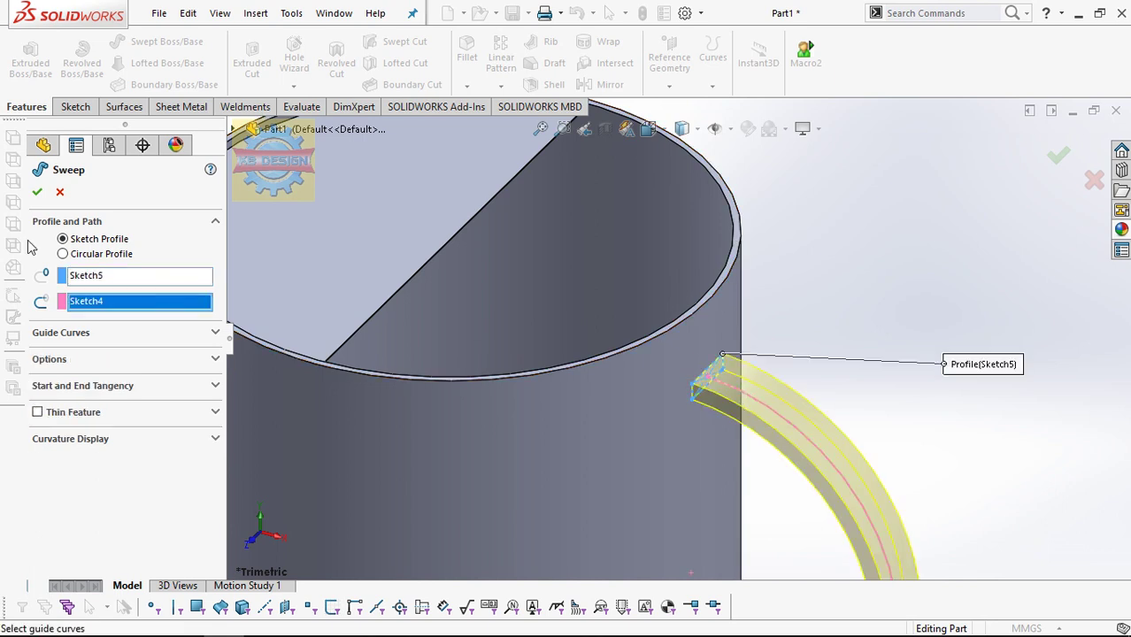
pyautogui.click(113, 366)
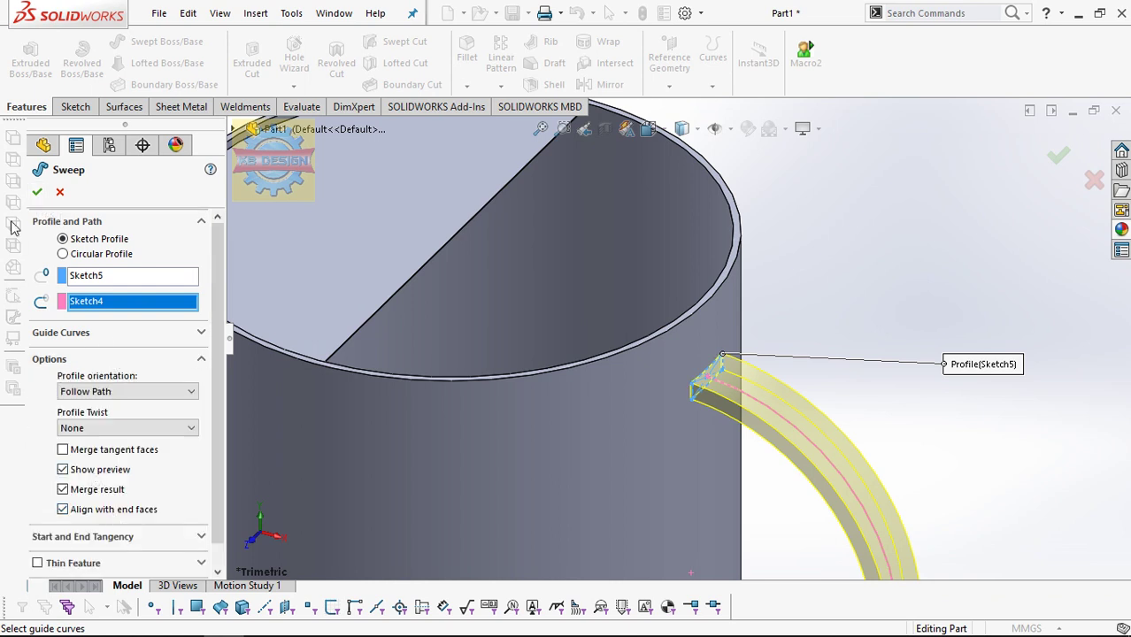
pyautogui.click(38, 196)
# - Round four edges of the handle with a 2 mm fillet
pyautogui.scroll(5, 666, 366)
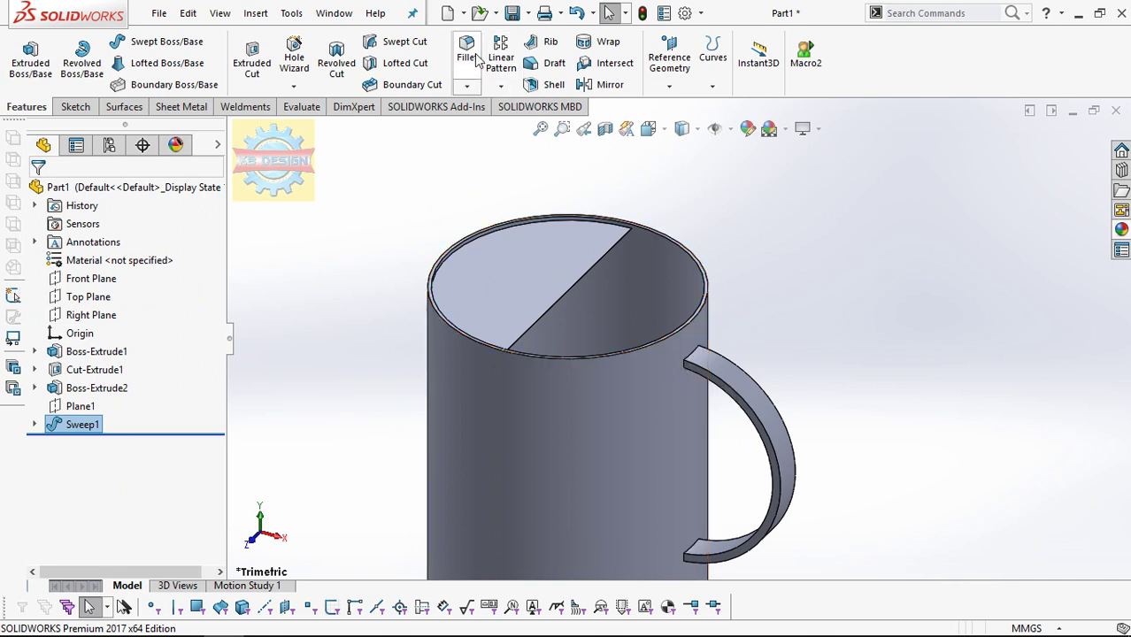
pyautogui.click(716, 390)
pyautogui.click(735, 361)
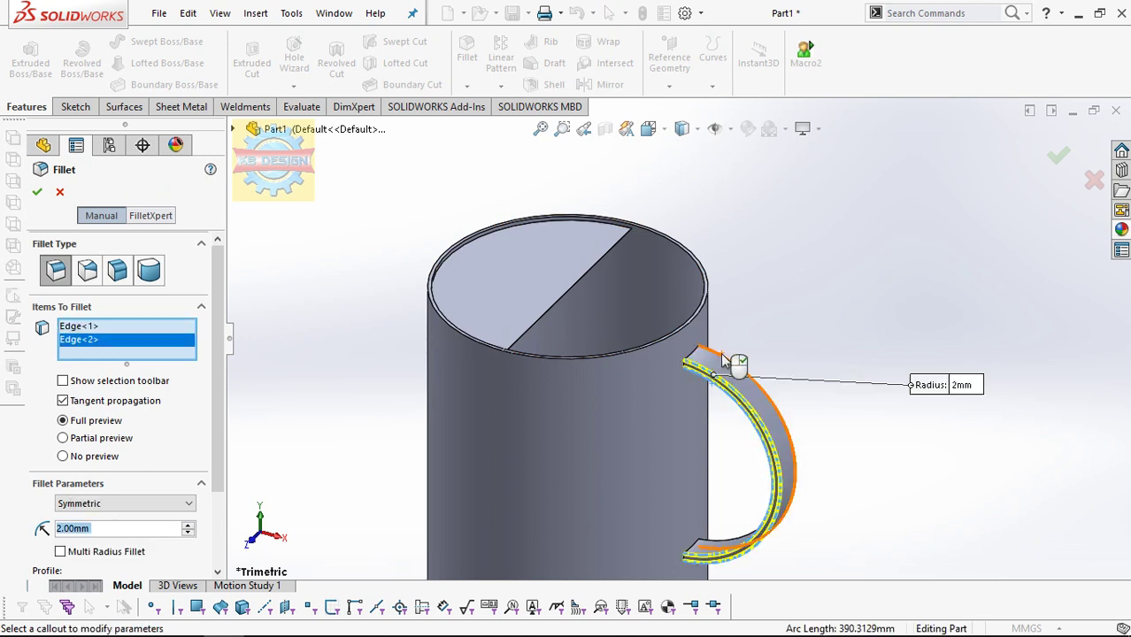
pyautogui.click(777, 423)
pyautogui.moveTo(777, 422)
pyautogui.mouseDown(button='middle')
pyautogui.moveTo(657, 445)
pyautogui.moveTo(757, 400)
pyautogui.mouseUp(button='middle')
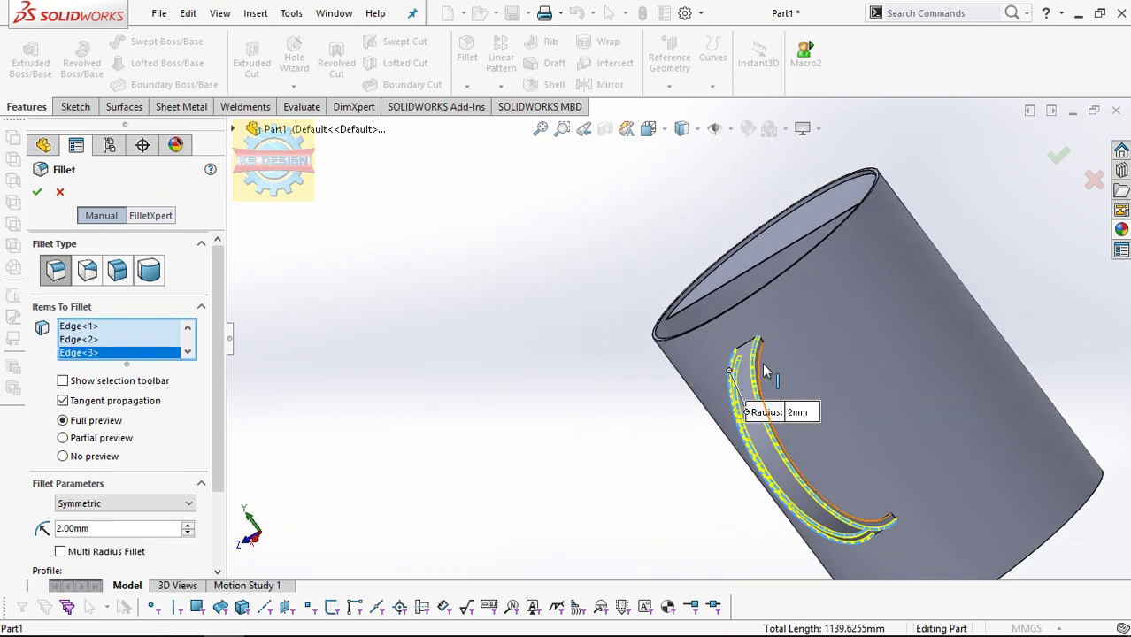
pyautogui.click(758, 365)
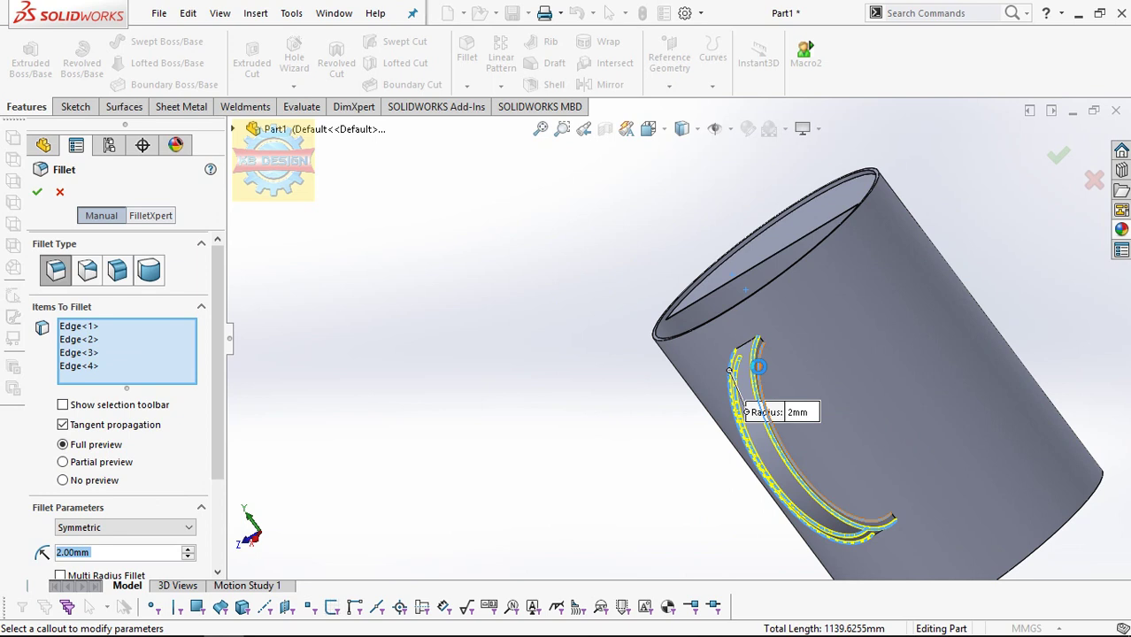
pyautogui.click(36, 193)
pyautogui.scroll(3, 746, 391)
pyautogui.moveTo(747, 391); pyautogui.dragTo(875, 303, button='middle')
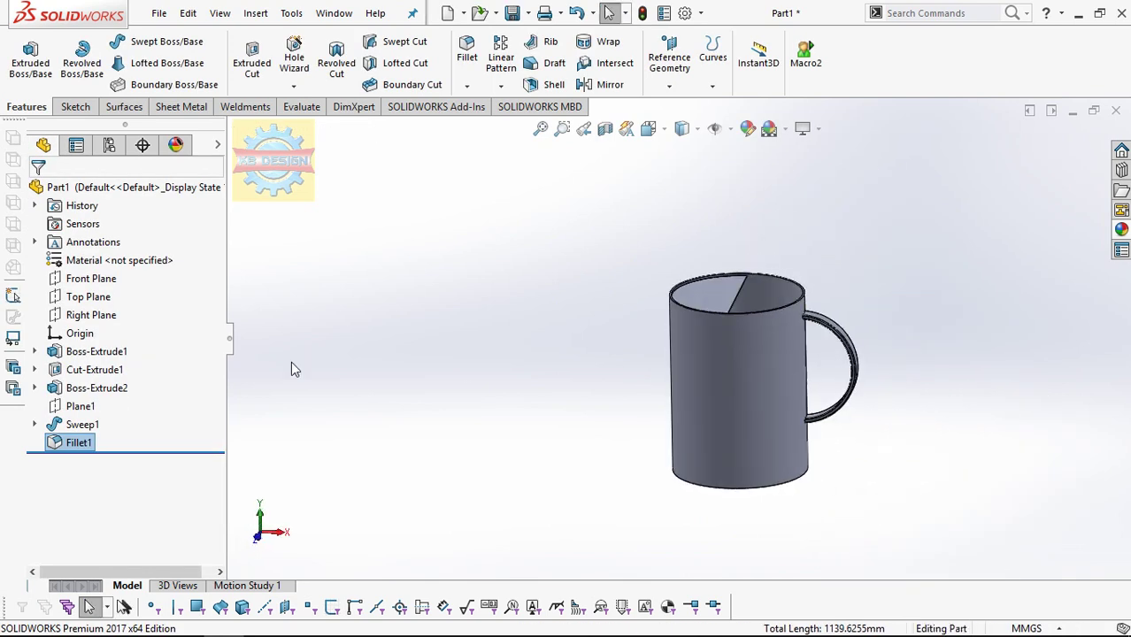
# - Start a sketch on the Front Plane and draw a spout centerline ending at the mug's left side
pyautogui.click(88, 298)
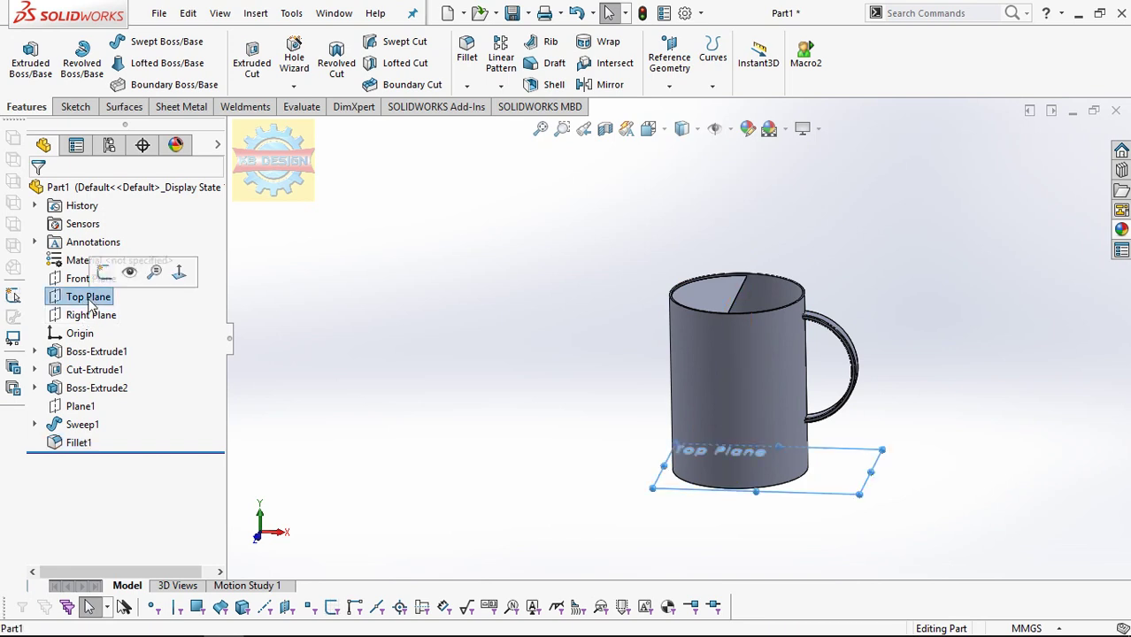
pyautogui.click(89, 279)
pyautogui.click(177, 253)
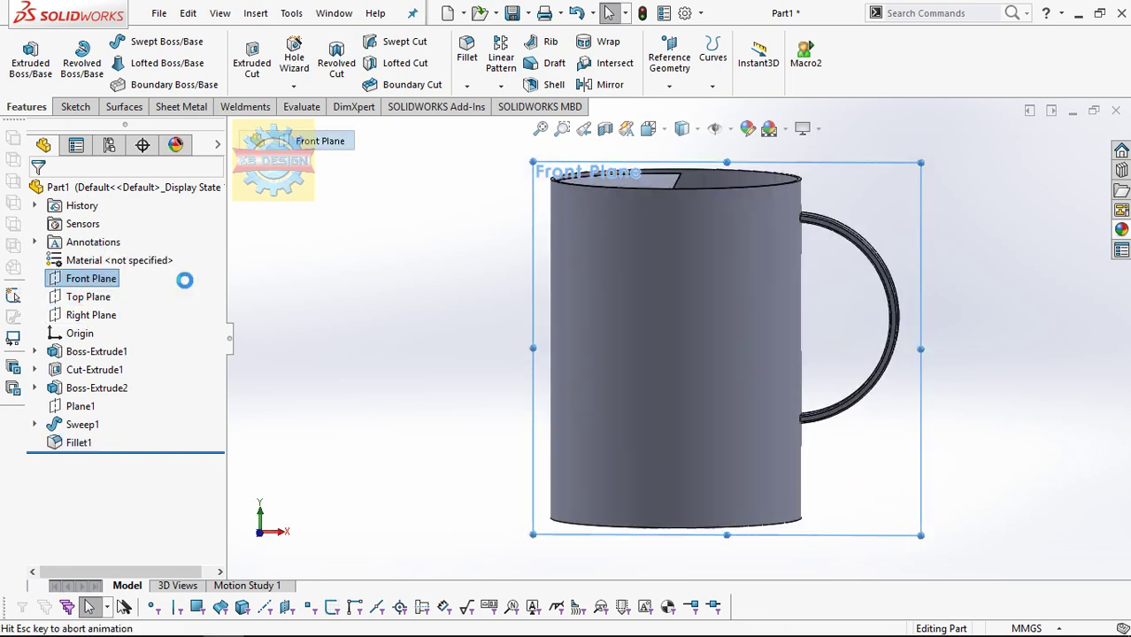
pyautogui.click(124, 42)
pyautogui.click(145, 82)
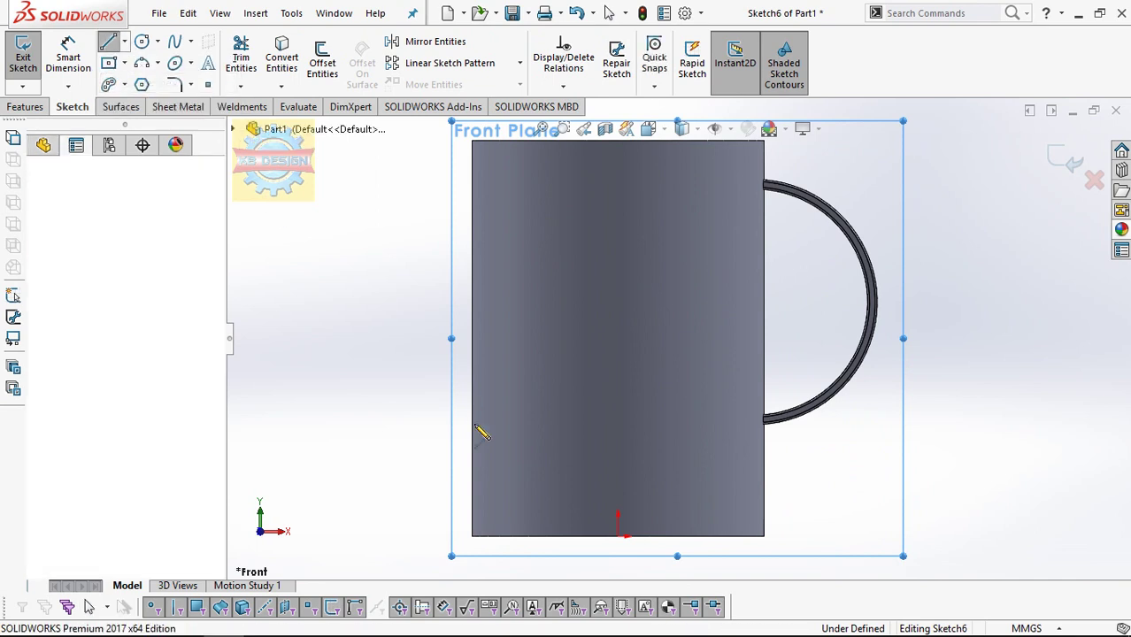
pyautogui.click(472, 473)
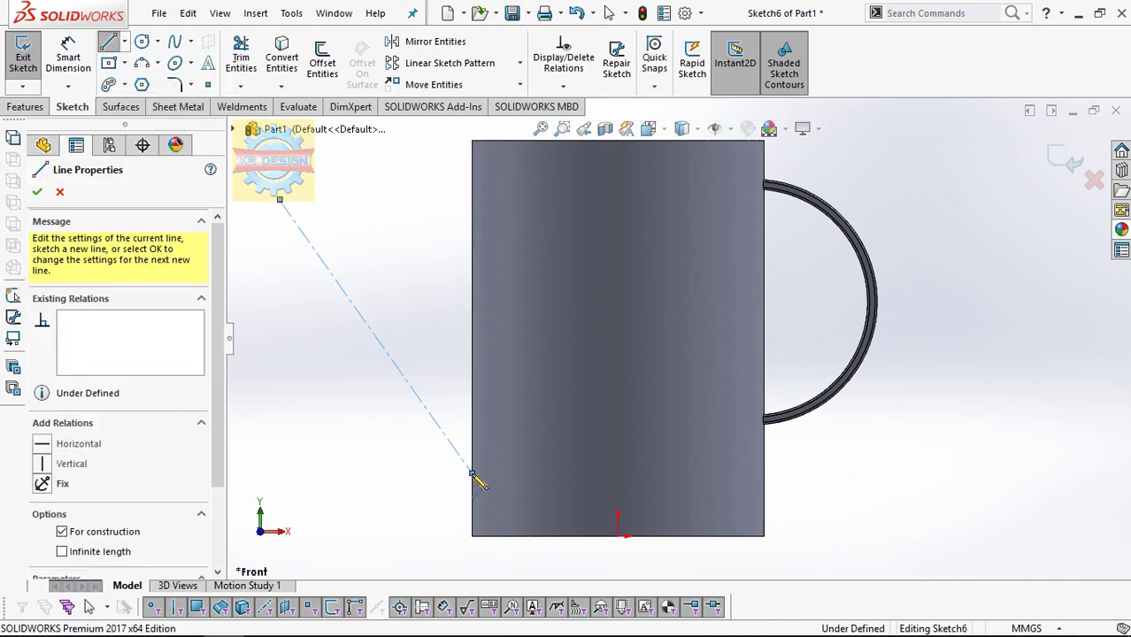
pyautogui.press('Escape')
# - Dimension the centerline's lower endpoint 64.50 above the mug base and its angle at 50°
pyautogui.click(84, 79)
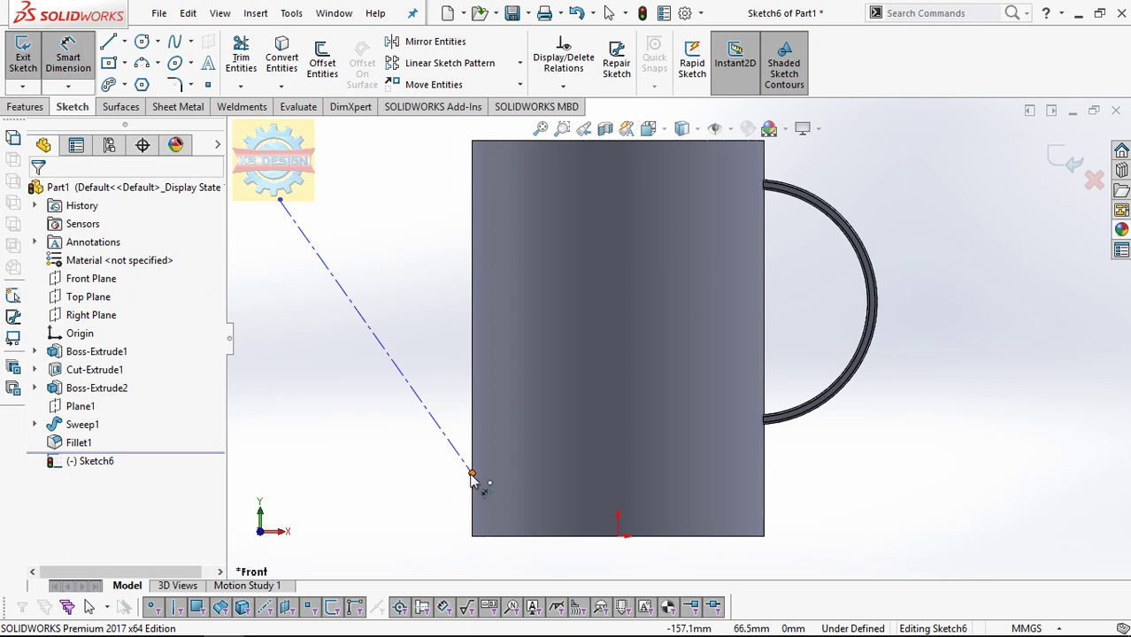
pyautogui.click(471, 476)
pyautogui.click(474, 536)
pyautogui.click(416, 513)
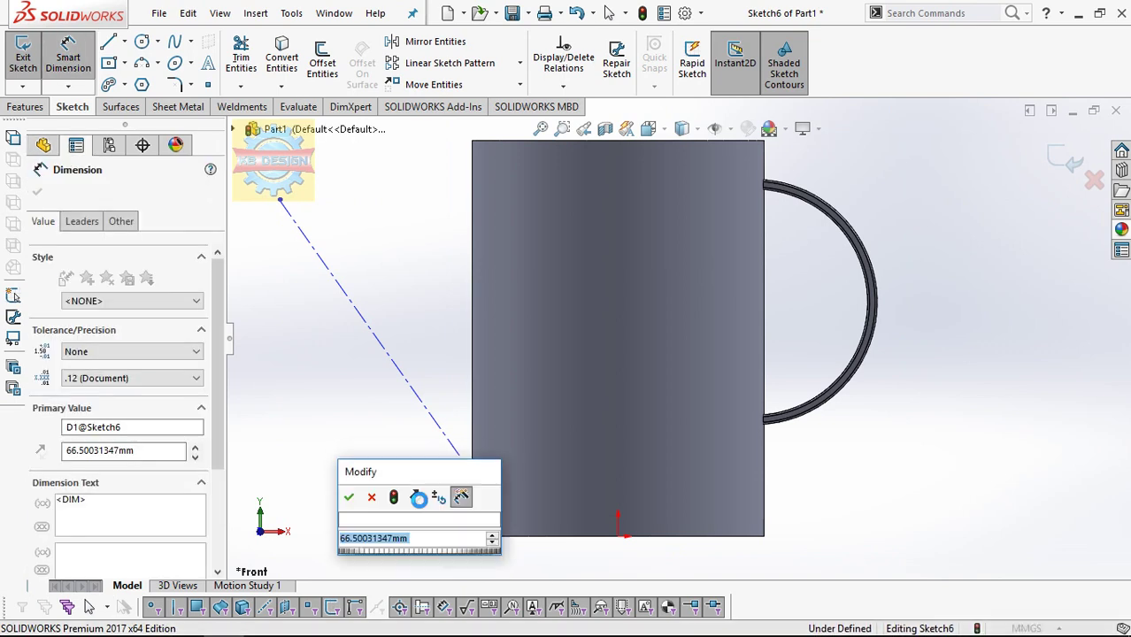
pyautogui.write('65')
pyautogui.press('Return')
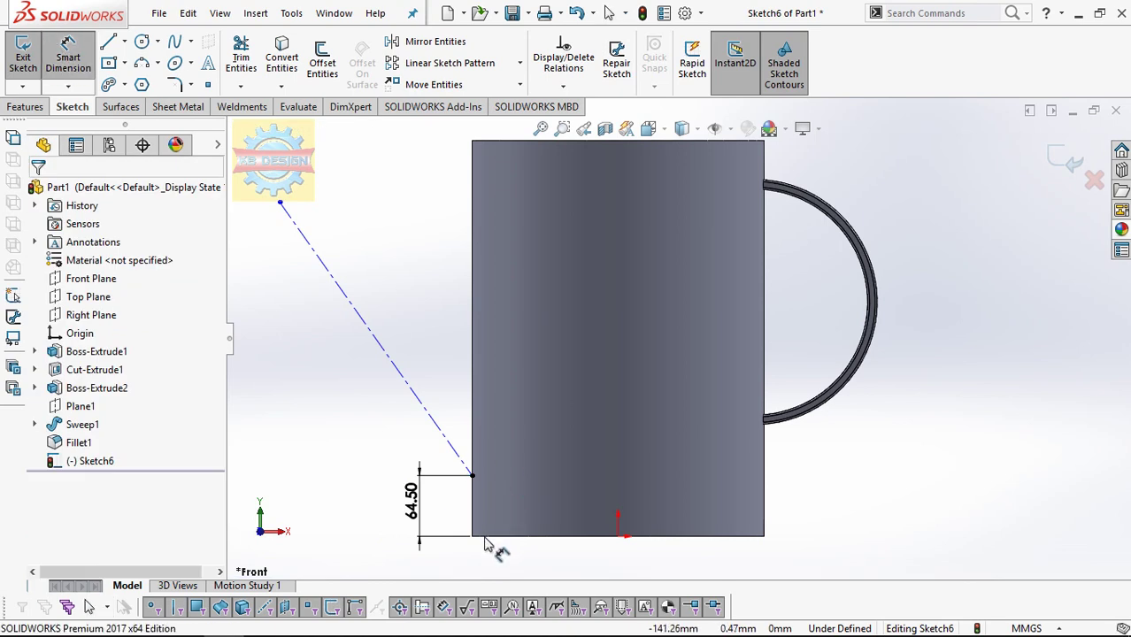
pyautogui.click(484, 537)
pyautogui.click(446, 440)
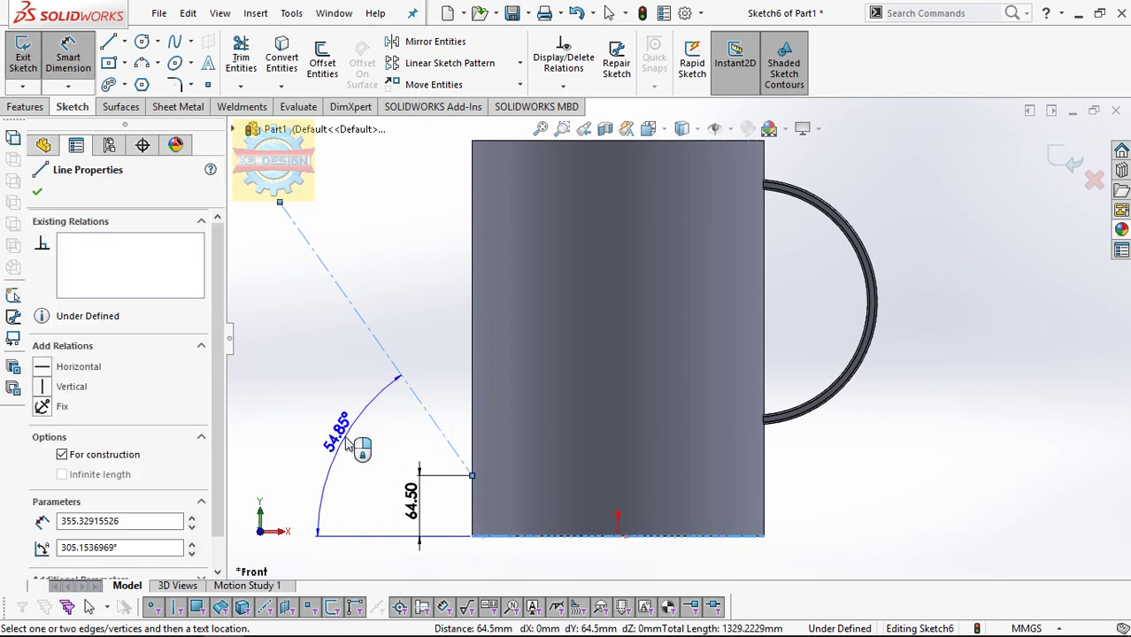
pyautogui.click(352, 445)
pyautogui.write('50')
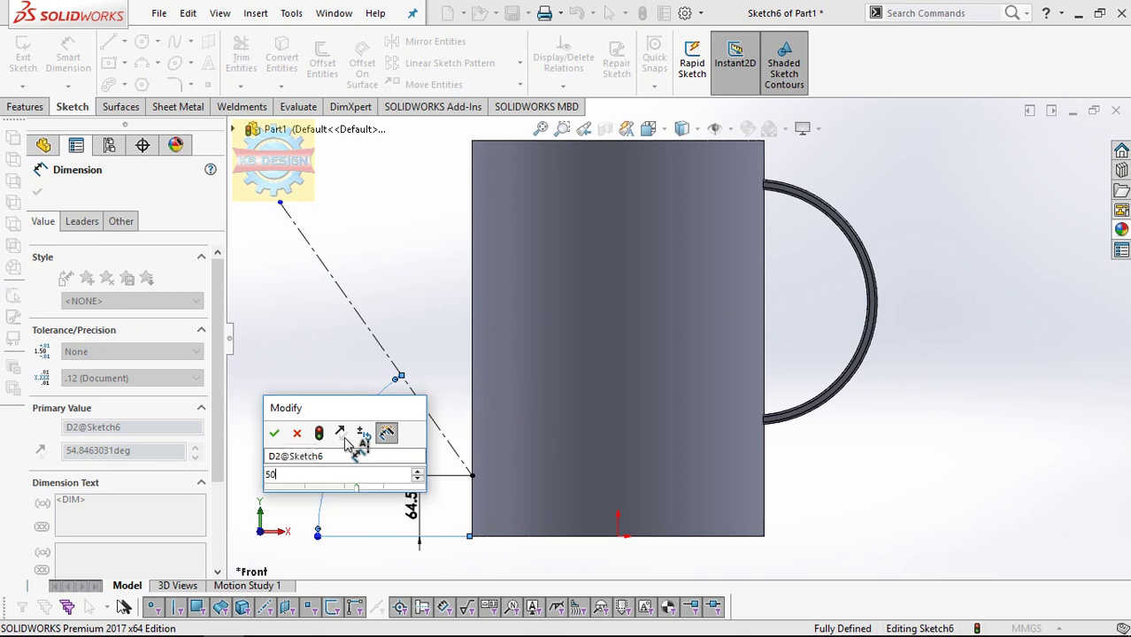
pyautogui.press('Return')
pyautogui.press('Escape')
# - Draw a horizontal line from the centerline to the mug's side, discarding a trial length dimension
pyautogui.click(364, 347)
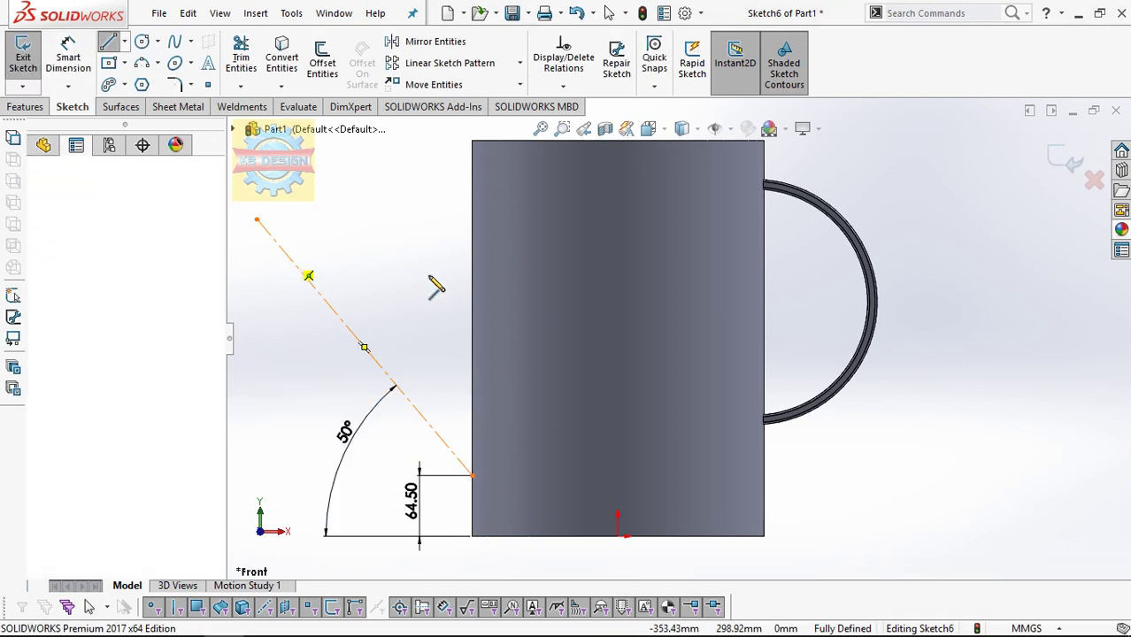
pyautogui.click(472, 255)
pyautogui.press('Escape')
pyautogui.click(86, 63)
pyautogui.click(373, 256)
pyautogui.click(379, 237)
pyautogui.click(323, 232)
pyautogui.press('Escape')
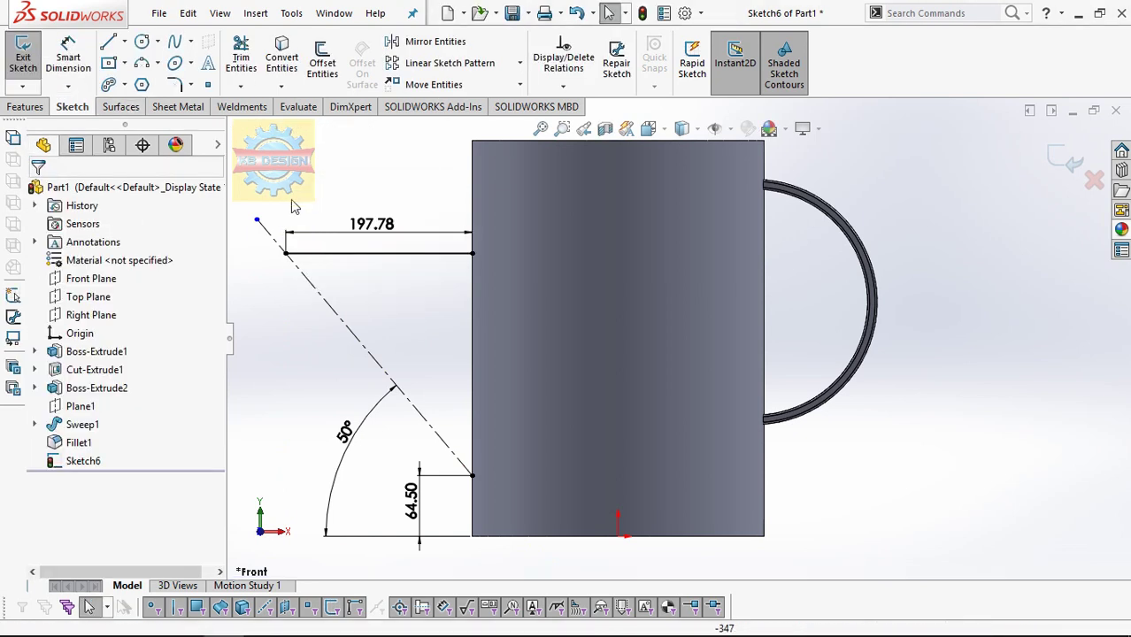
pyautogui.hotkey('ctrl', 'z')
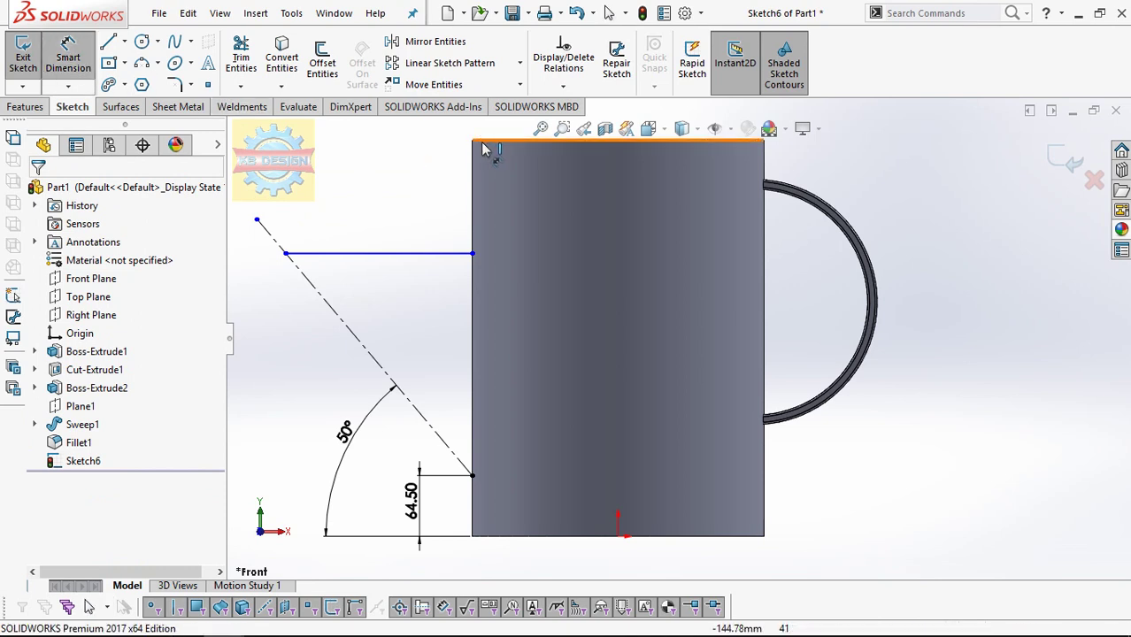
# - Dimension the horizontal line 85 below the mug's top rim
pyautogui.click(482, 146)
pyautogui.click(431, 253)
pyautogui.click(441, 215)
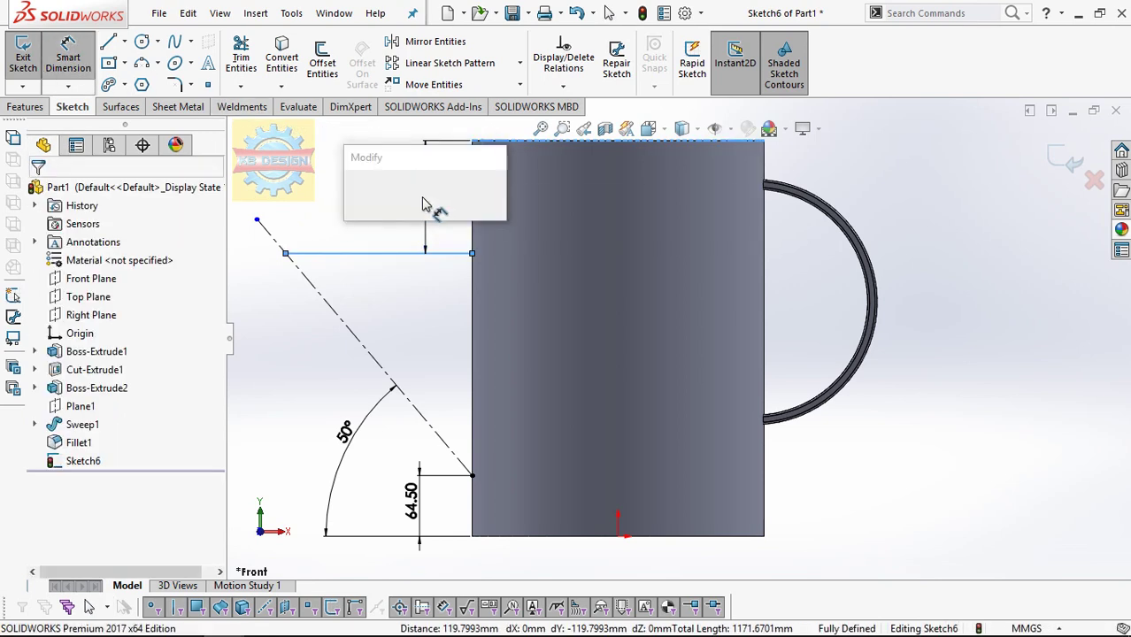
pyautogui.write('85')
pyautogui.press('Return')
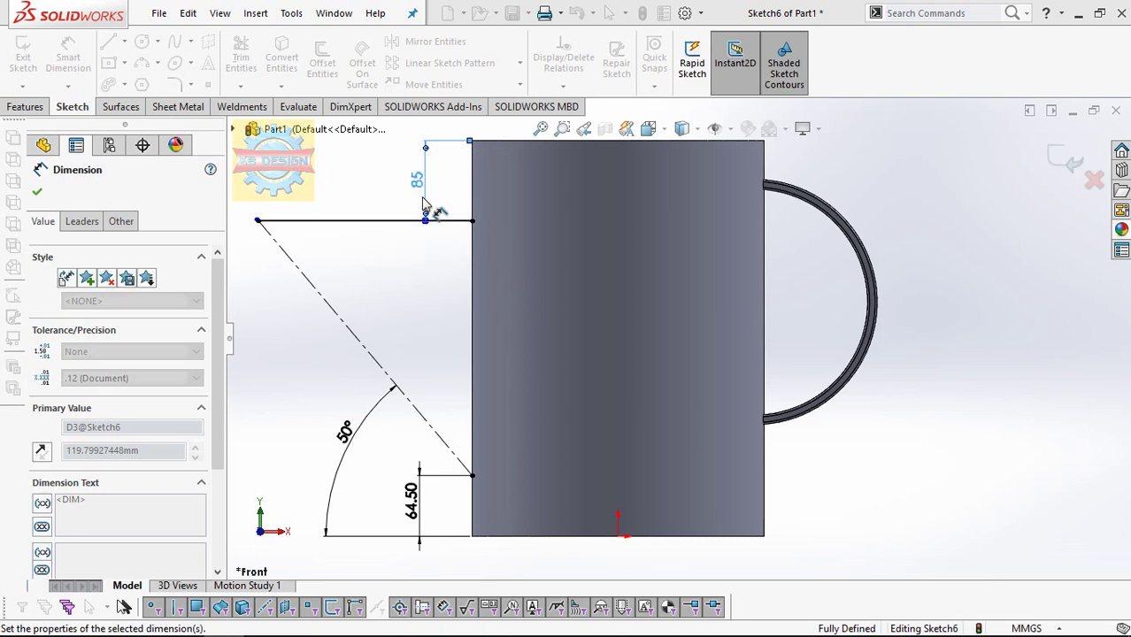
pyautogui.press('Escape')
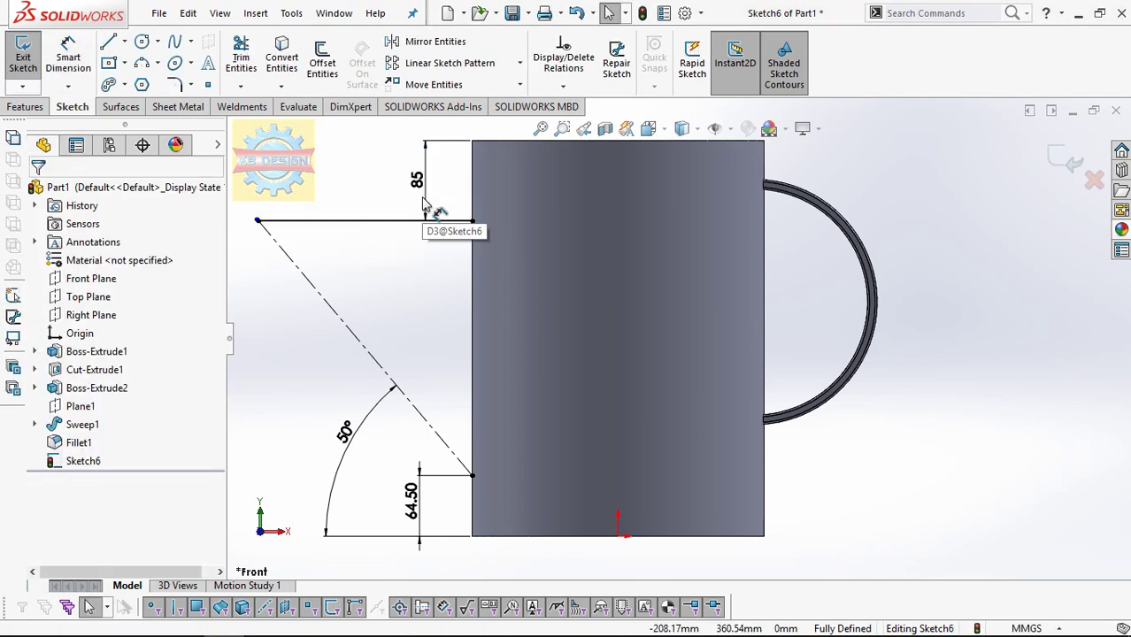
# - Exit the sketch and create Plane2 at the centerline's outer end, perpendicular to it
pyautogui.hotkey('ctrl', 'b')
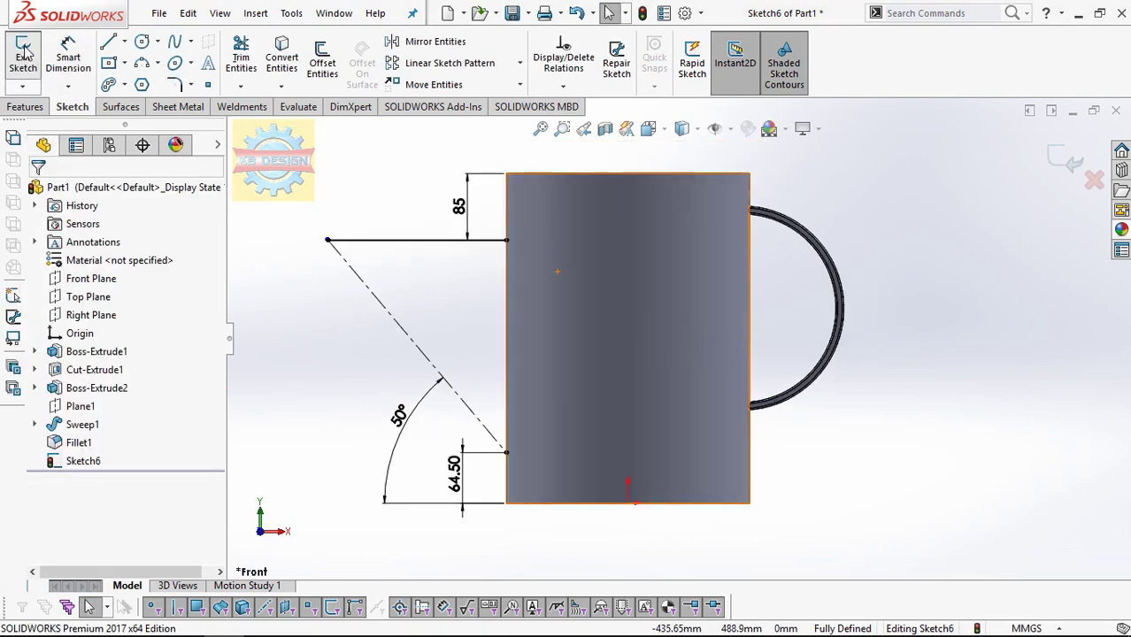
pyautogui.click(25, 107)
pyautogui.click(670, 62)
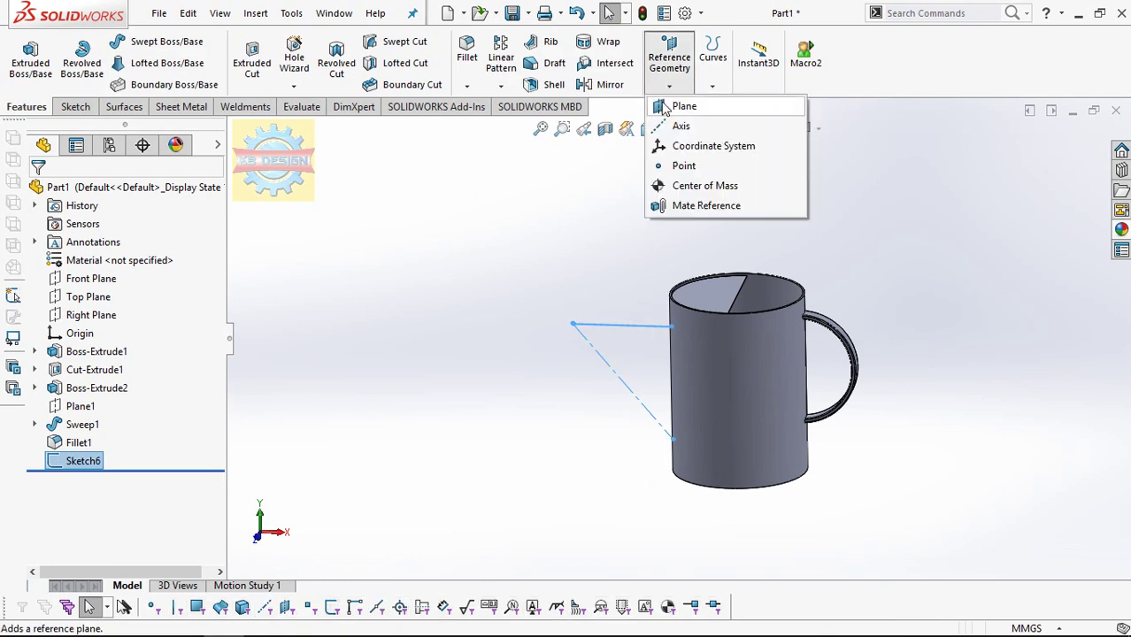
pyautogui.click(682, 106)
pyautogui.click(573, 326)
pyautogui.click(593, 346)
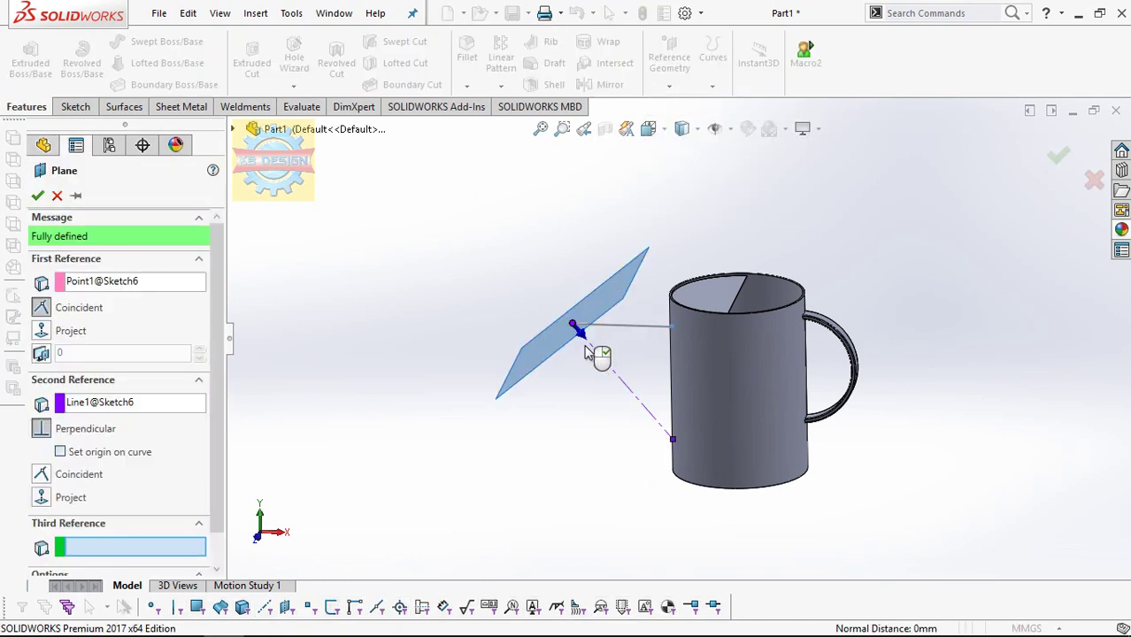
pyautogui.click(37, 195)
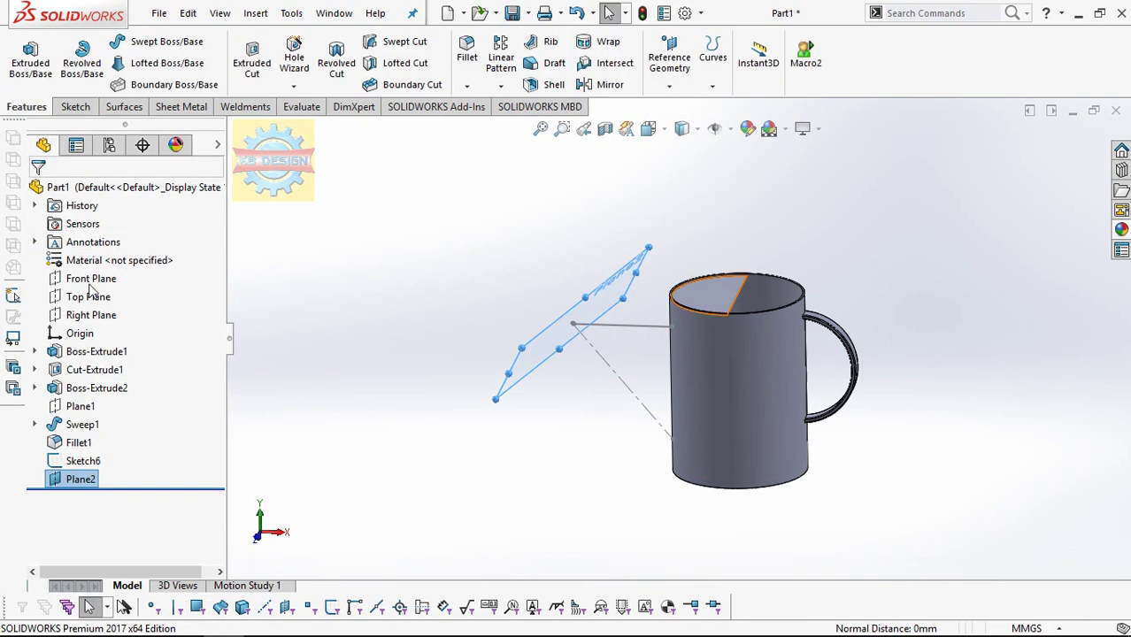
# - Start a sketch on Plane2 and draw a circle with a 29.5 mm diameter
pyautogui.click(73, 107)
pyautogui.click(27, 54)
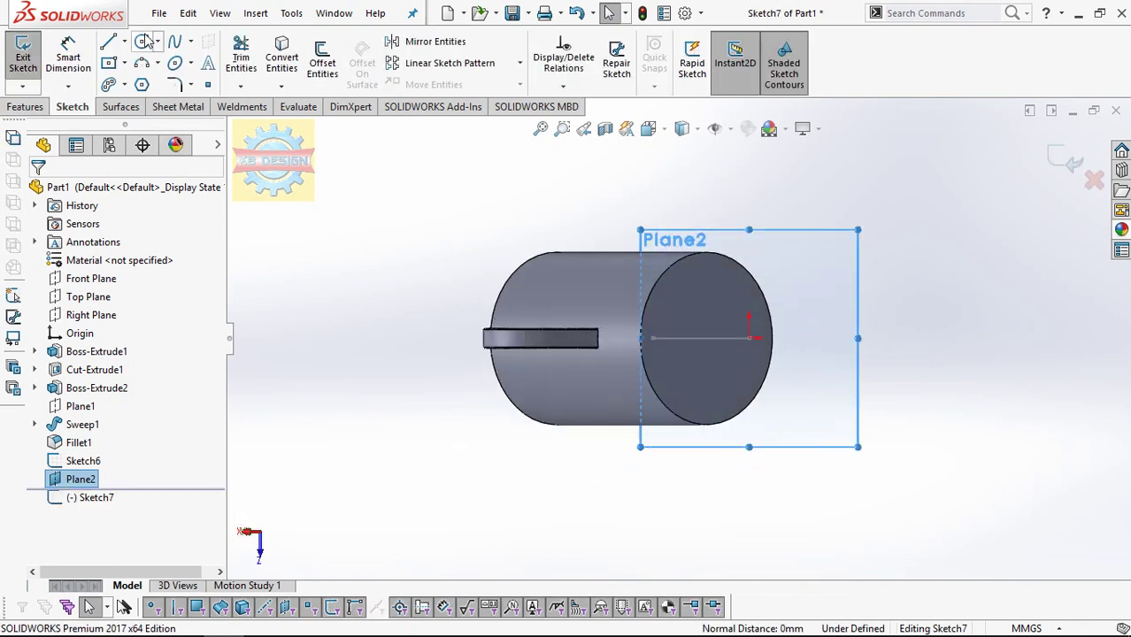
pyautogui.hotkey('ctrl', '8')
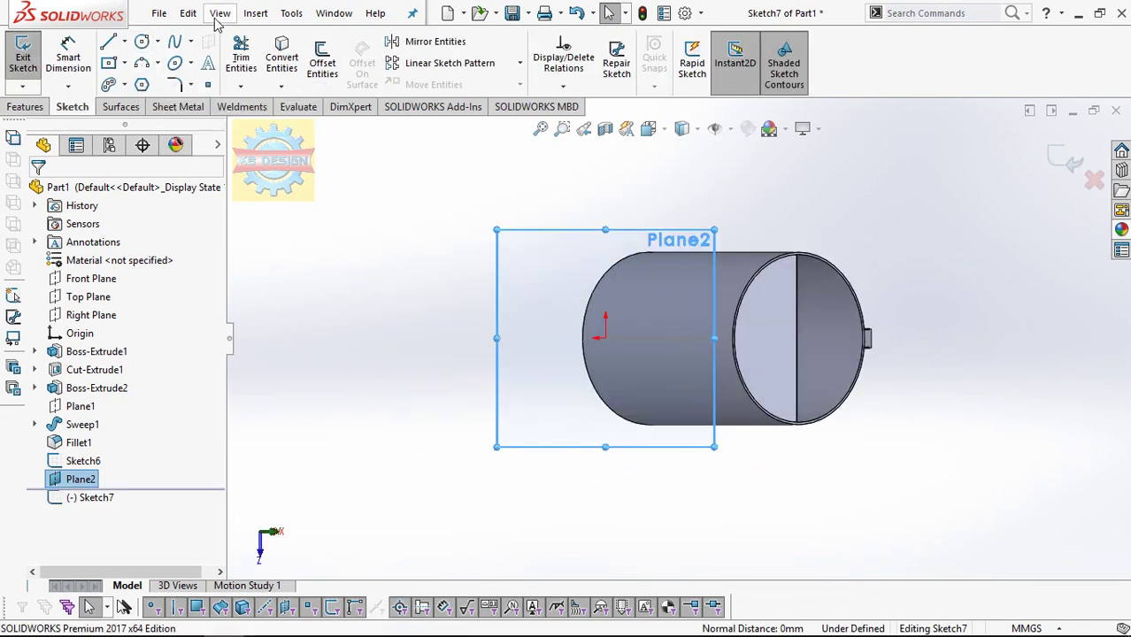
pyautogui.click(143, 42)
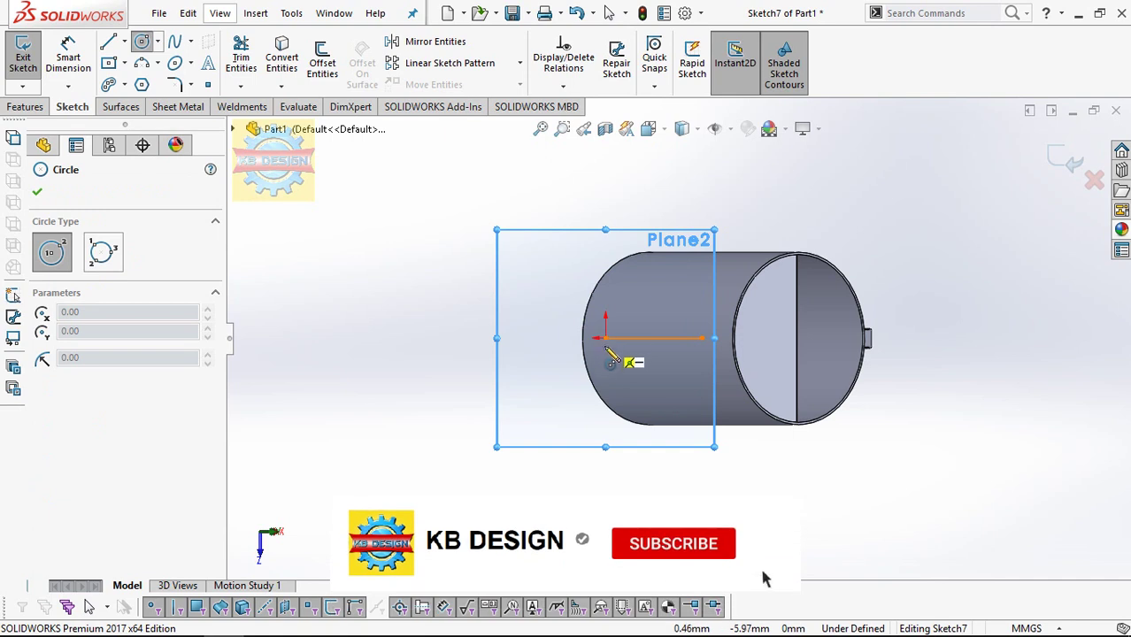
pyautogui.moveTo(559, 345); pyautogui.dragTo(576, 334)
pyautogui.press('Escape')
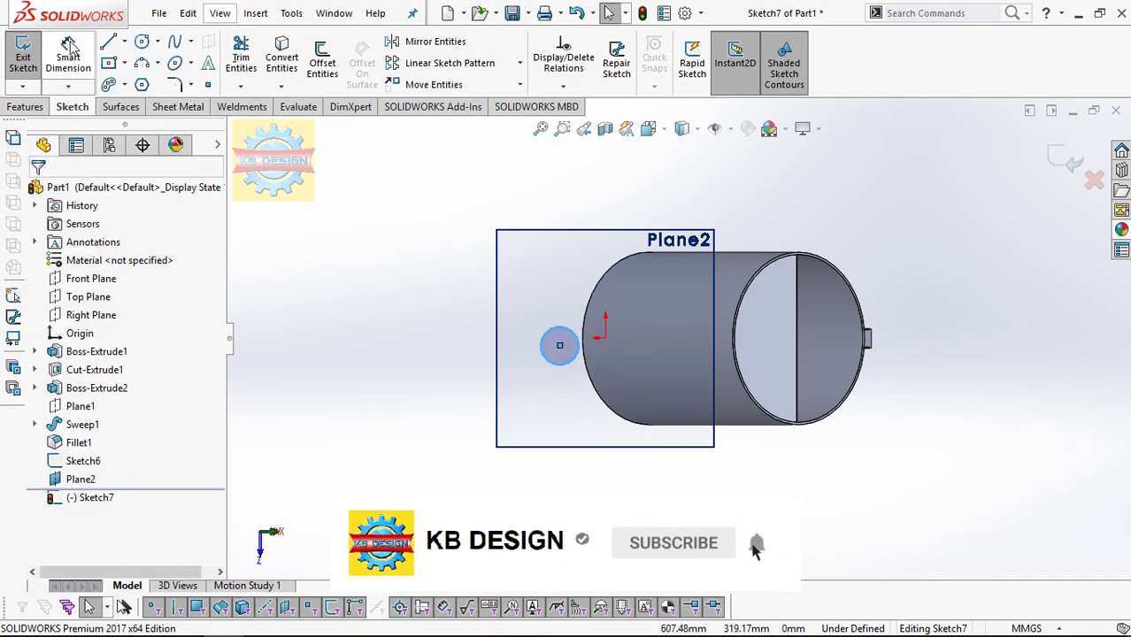
pyautogui.doubleClick(587, 285)
pyautogui.write('29.5')
pyautogui.press('Return')
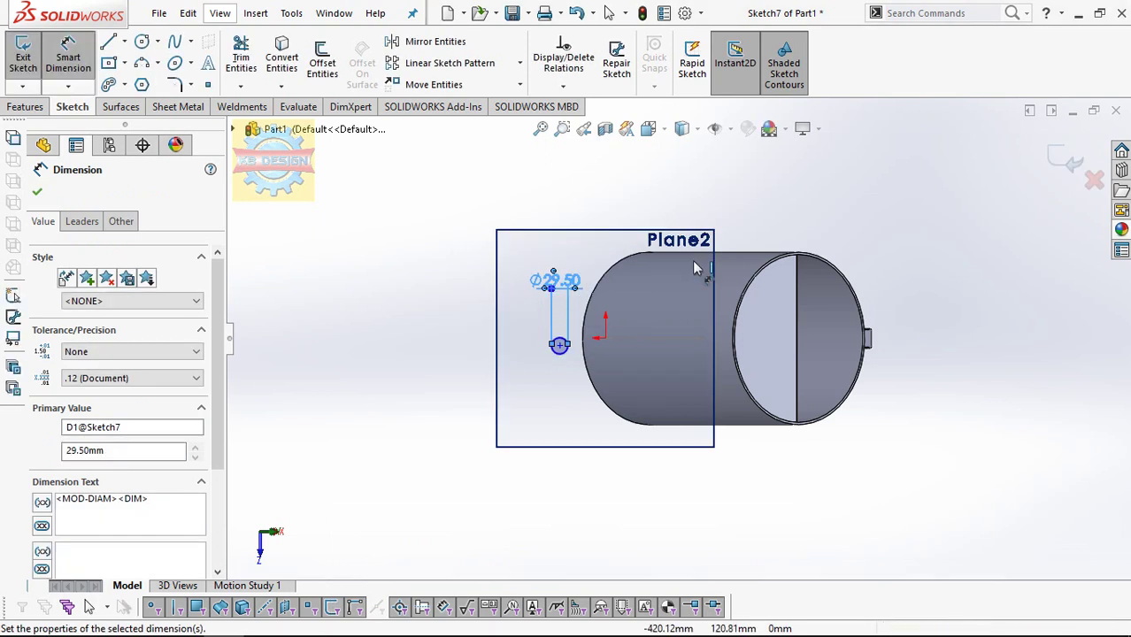
pyautogui.press('Escape')
# - Set the circle's centre coordinates to X 0, Y 0 and exit the sketch
pyautogui.scroll(3, 514, 279)
pyautogui.click(563, 85)
pyautogui.click(576, 124)
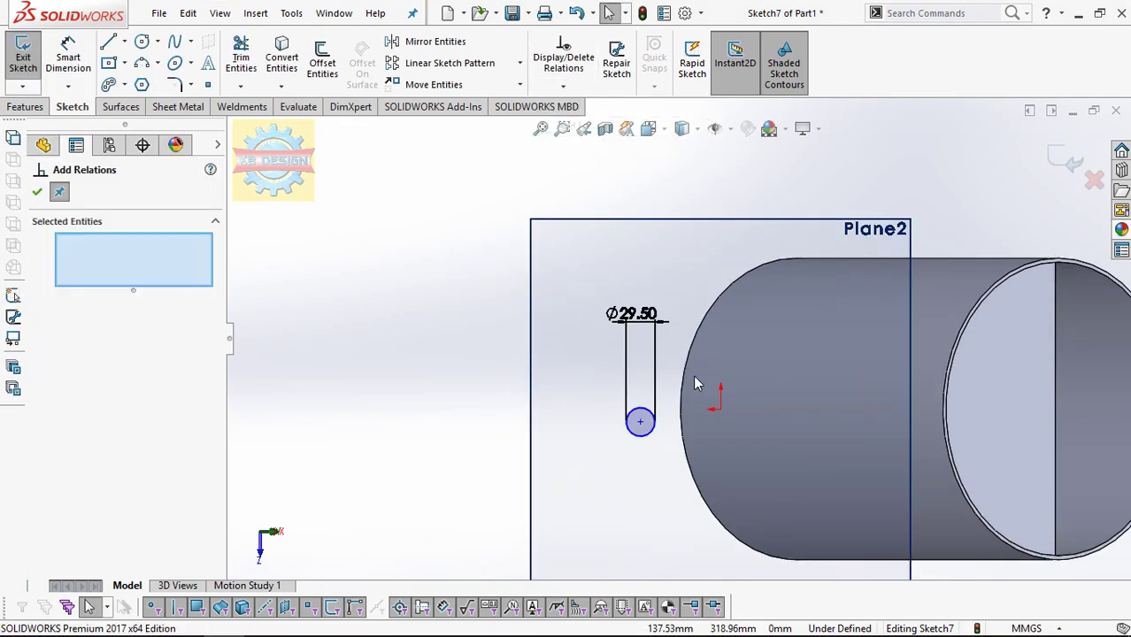
pyautogui.click(641, 423)
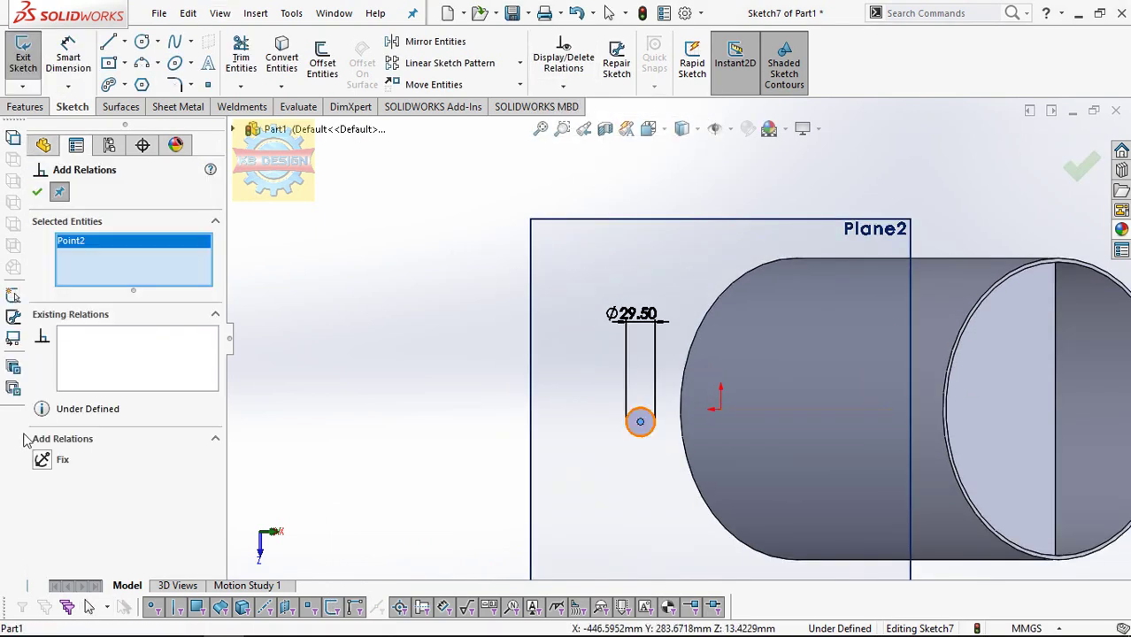
pyautogui.press('Escape')
pyautogui.click(642, 424)
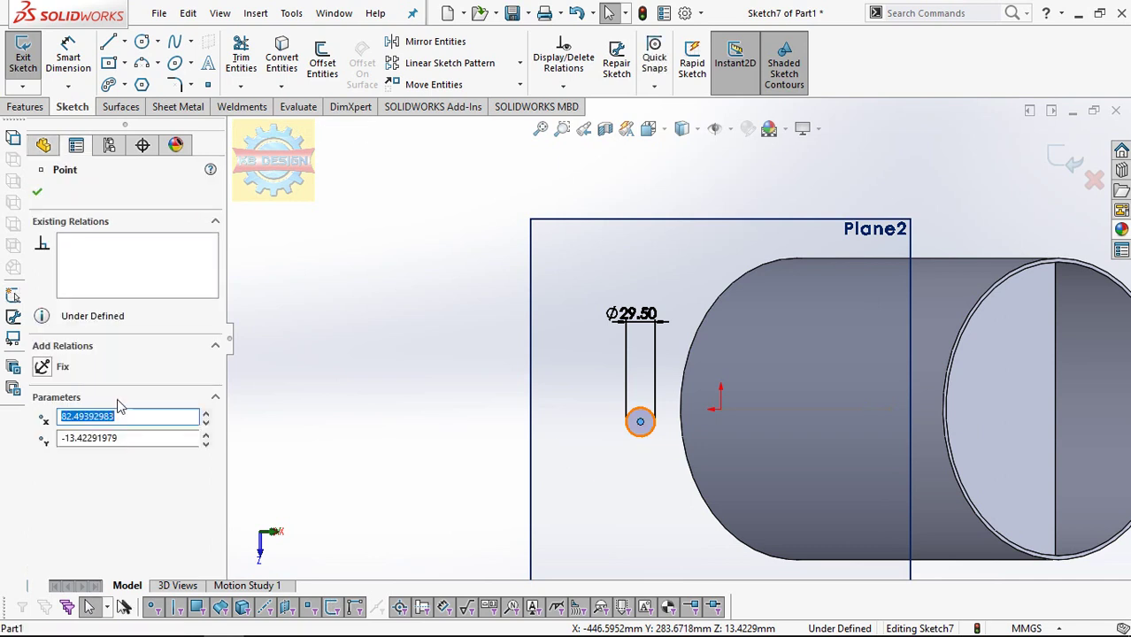
pyautogui.write('0')
pyautogui.press('Tab')
pyautogui.write('0')
pyautogui.press('Return')
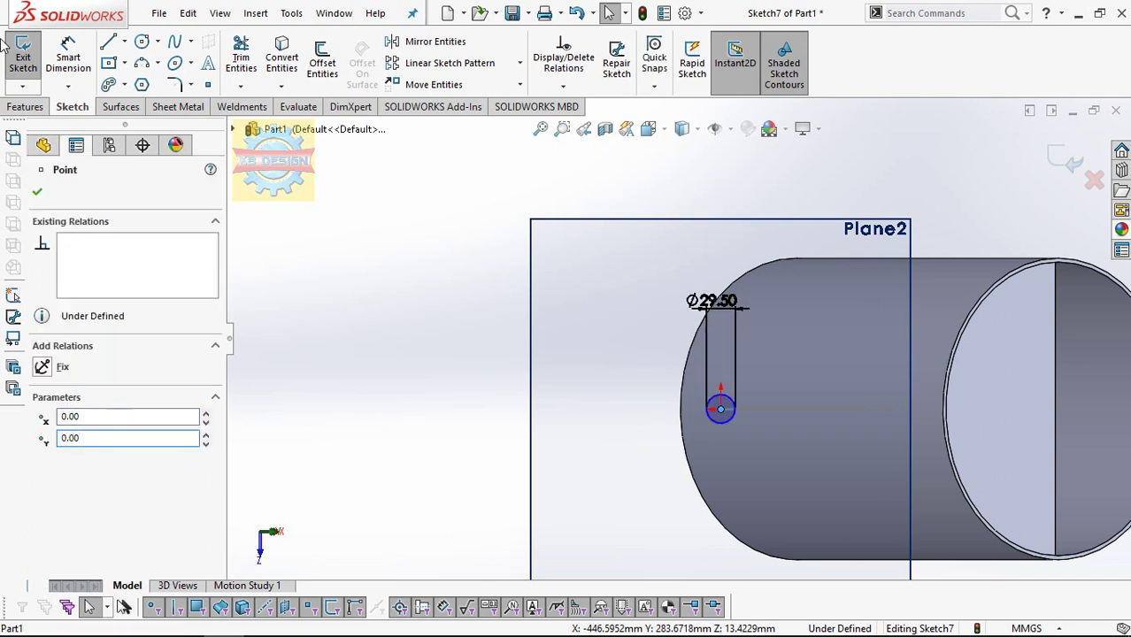
pyautogui.click(23, 54)
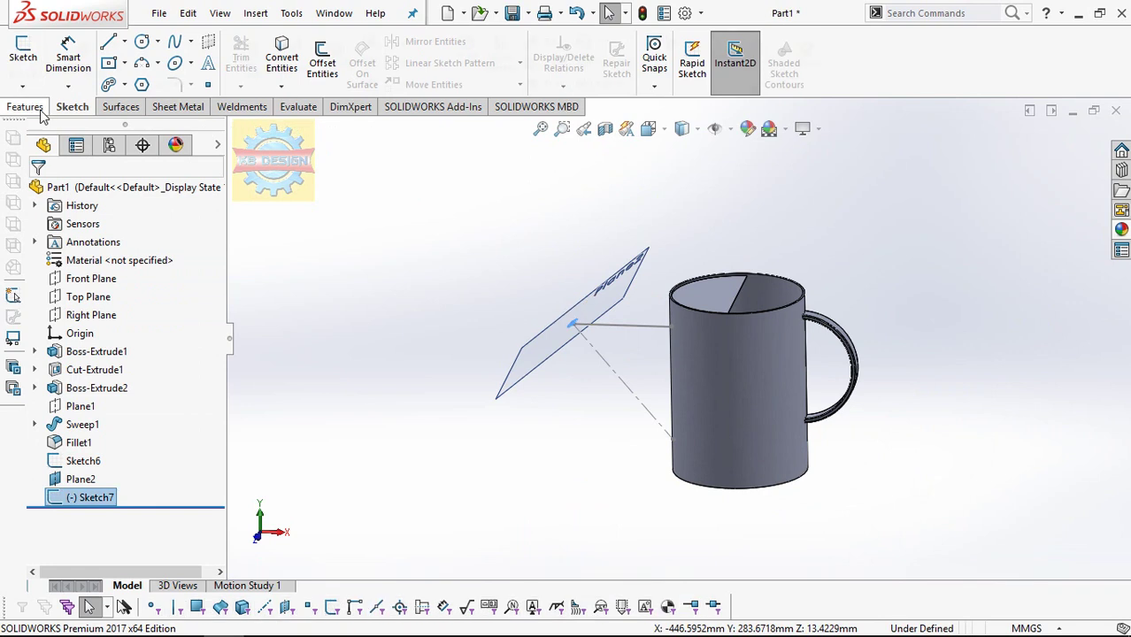
# - Extrude the Ø29.50 circle Up To Next with a 2° outward draft as Boss-Extrude3
pyautogui.click(27, 106)
pyautogui.click(30, 60)
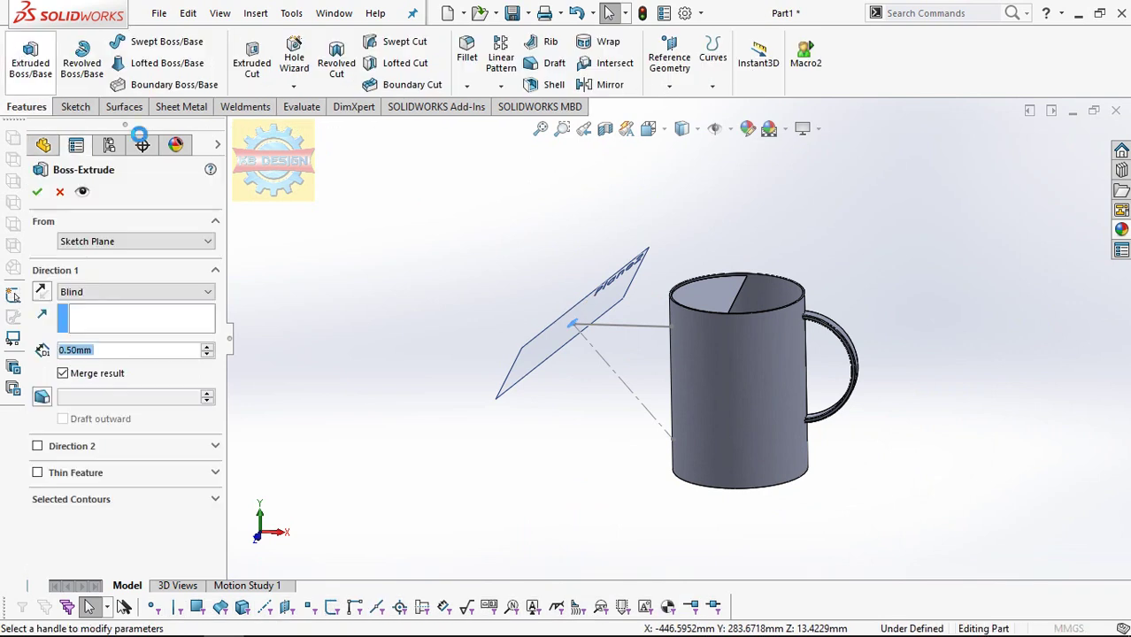
pyautogui.click(135, 292)
pyautogui.click(117, 326)
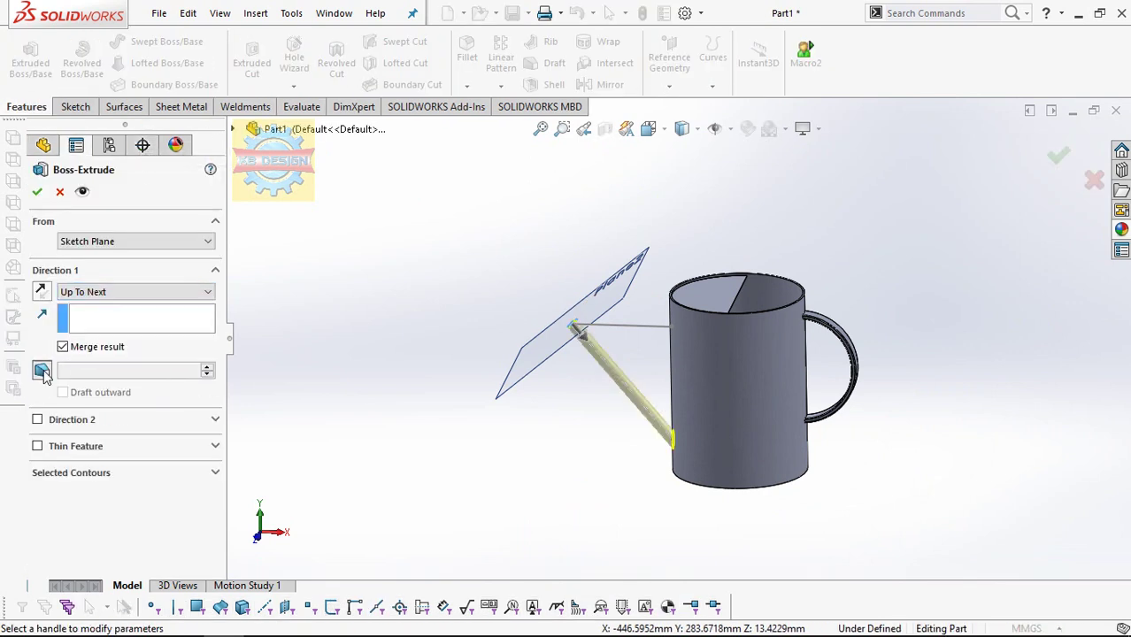
pyautogui.click(42, 371)
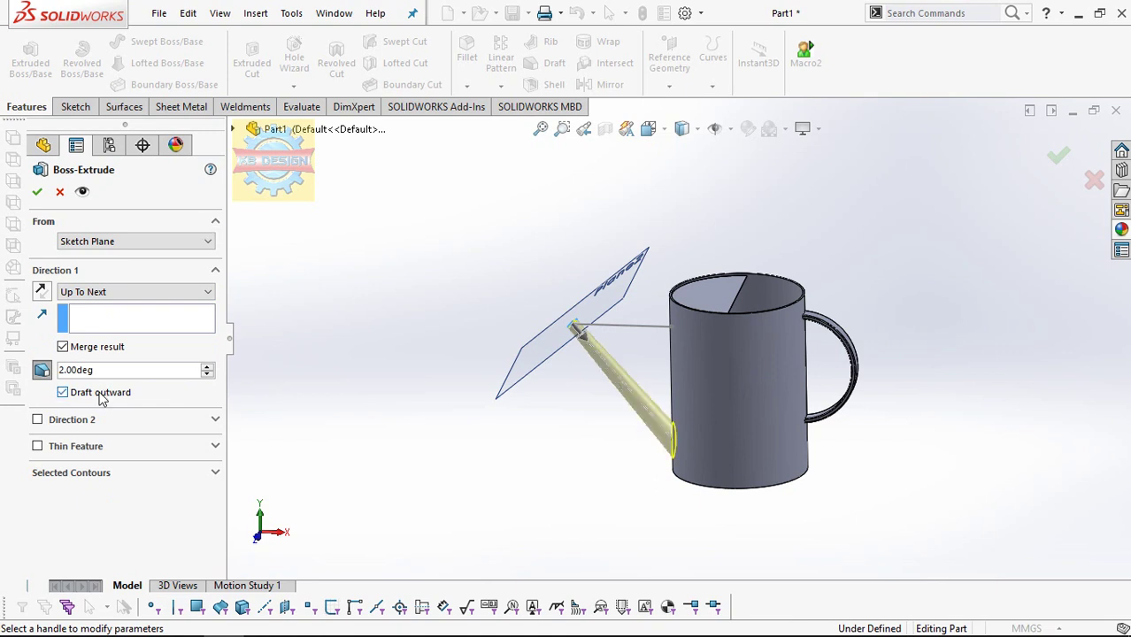
pyautogui.click(37, 191)
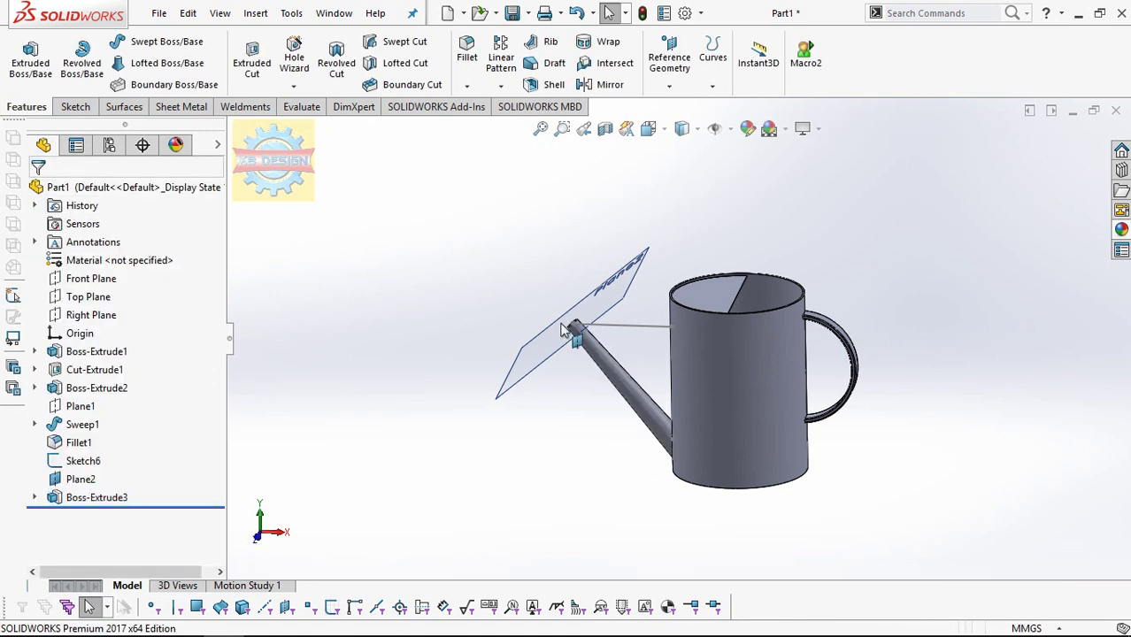
pyautogui.press('Escape')
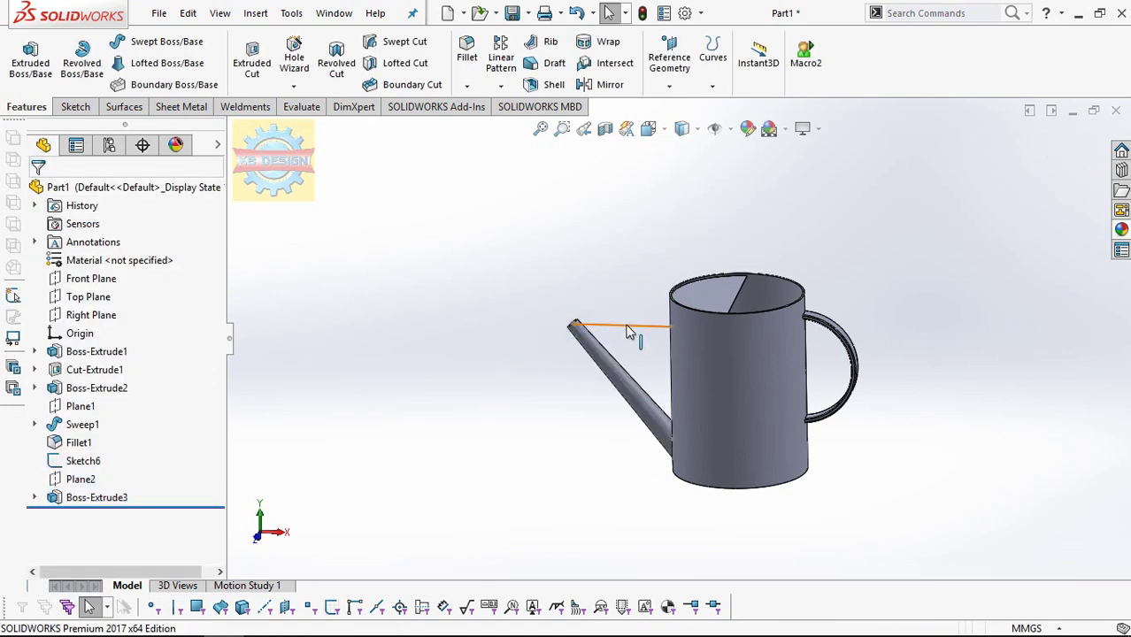
pyautogui.click(629, 328)
pyautogui.scroll(-3, 628, 333)
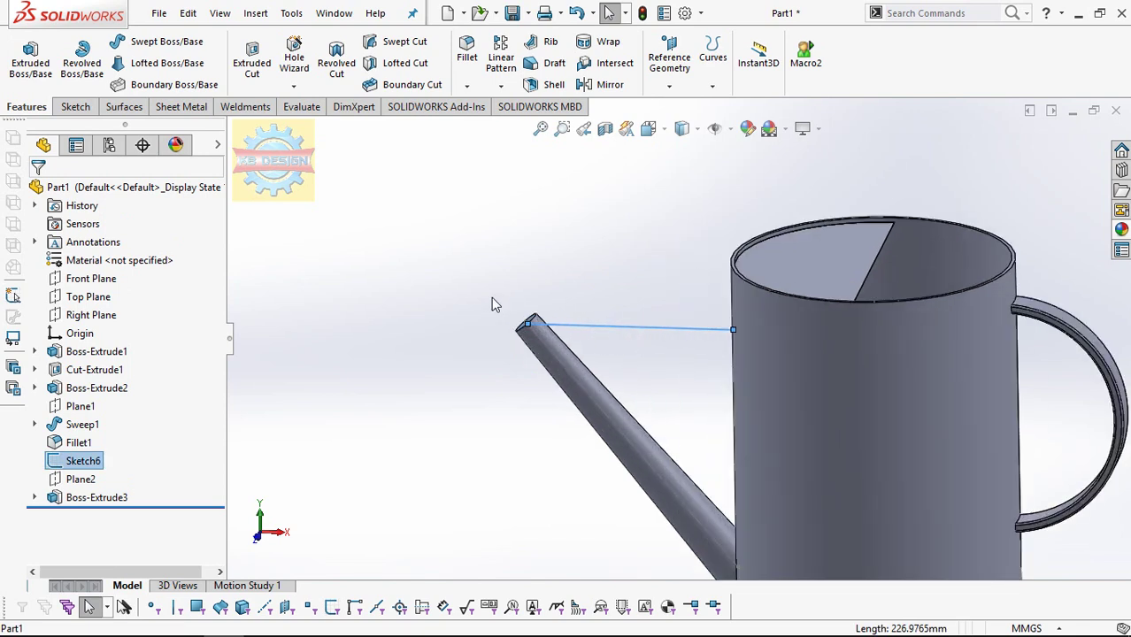
pyautogui.scroll(2, 534, 314)
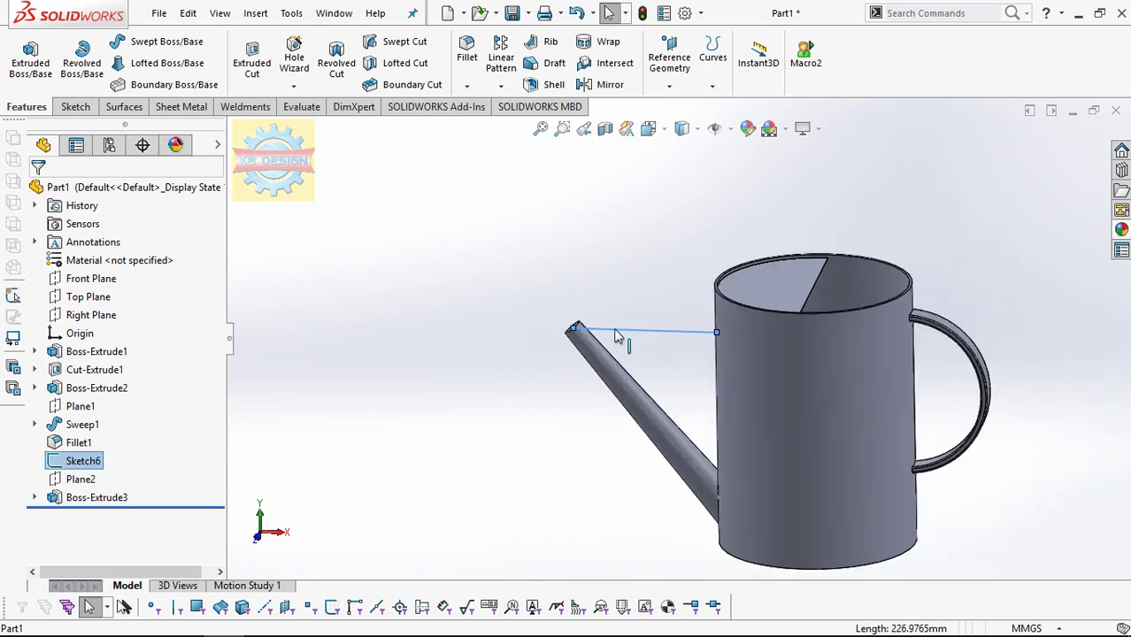
pyautogui.click(35, 498)
pyautogui.click(88, 516)
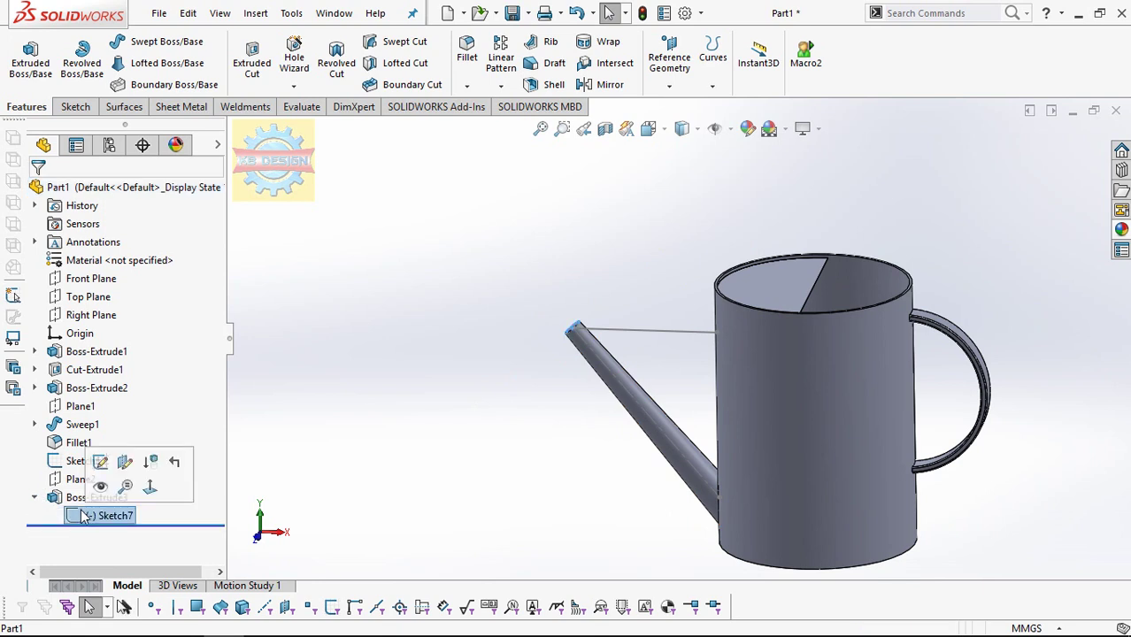
pyautogui.click(105, 469)
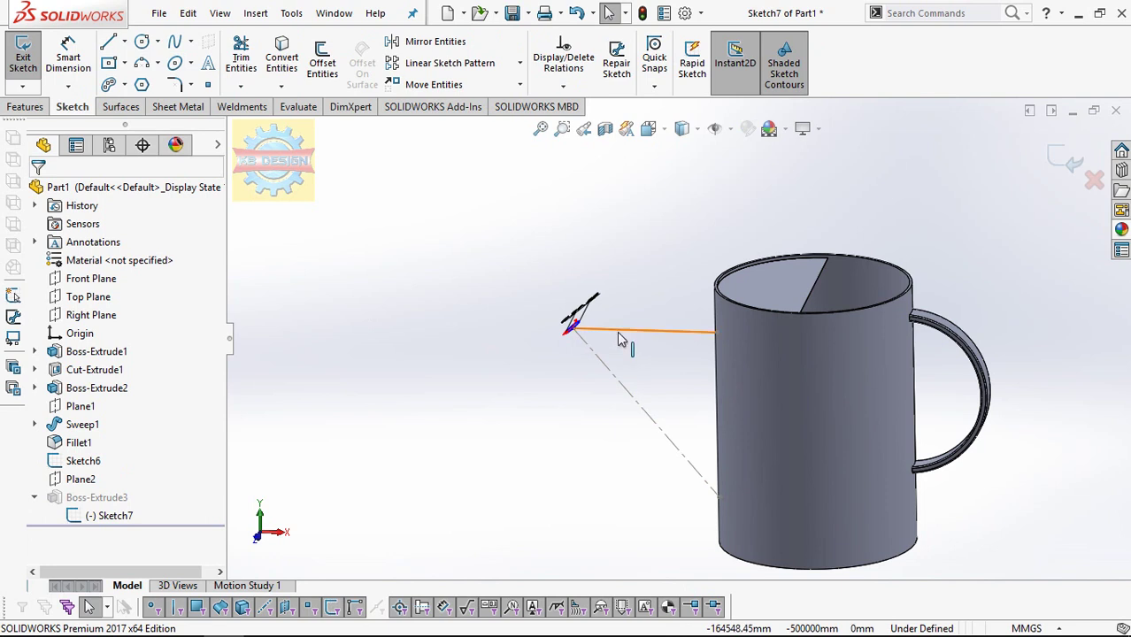
pyautogui.moveTo(617, 335); pyautogui.dragTo(500, 299, button='right')
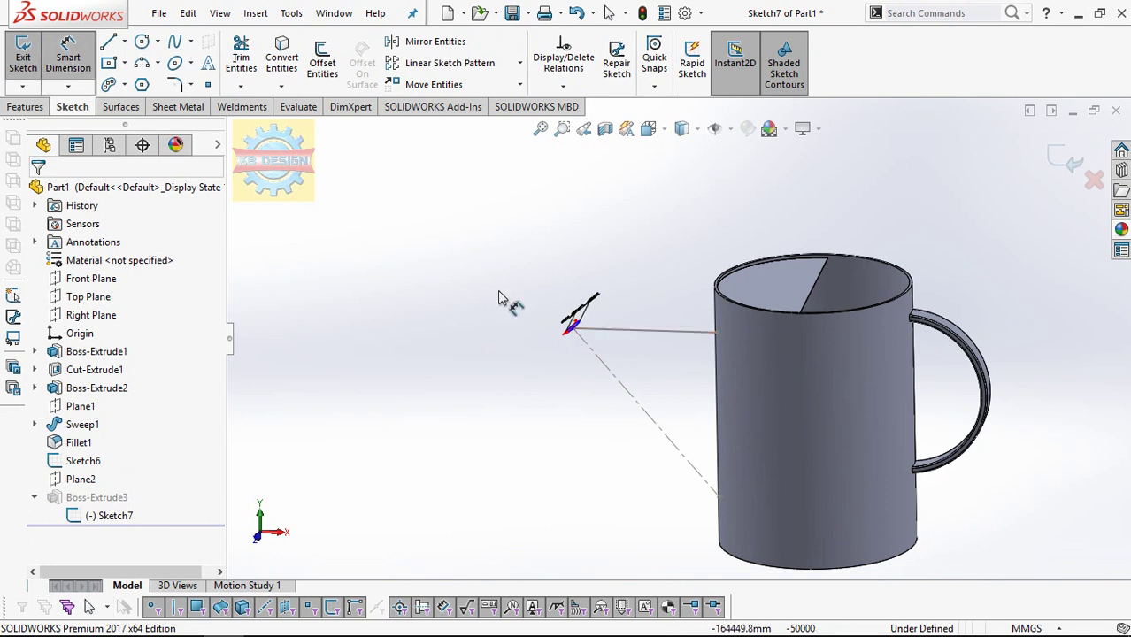
pyautogui.click(574, 335)
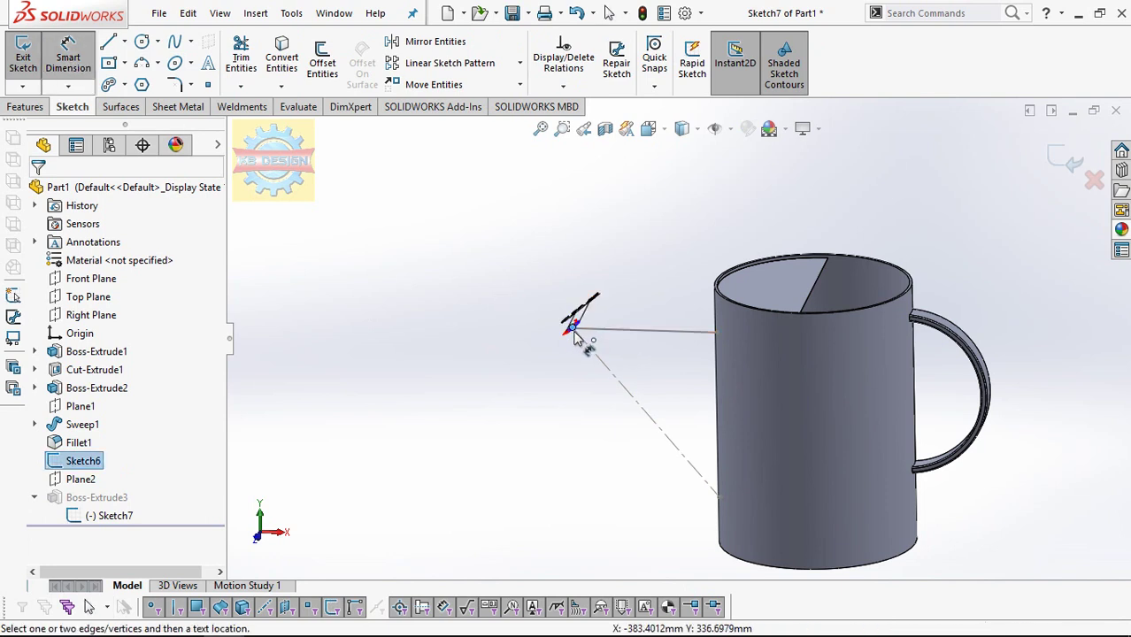
pyautogui.click(23, 55)
# - Edit Sketch6, dimension the line's upper endpoint 330 mm from the mug's side edge, and exit
pyautogui.click(78, 461)
pyautogui.click(87, 407)
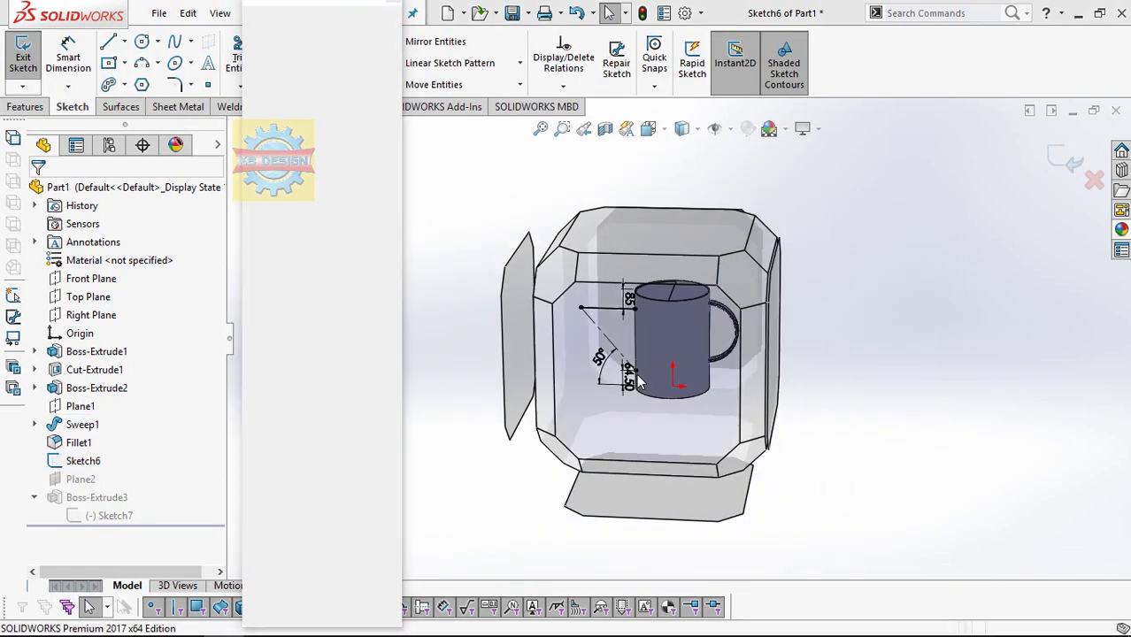
pyautogui.press('d')
pyautogui.scroll(-4, 472, 303)
pyautogui.scroll(-1, 465, 186)
pyautogui.scroll(-1, 439, 199)
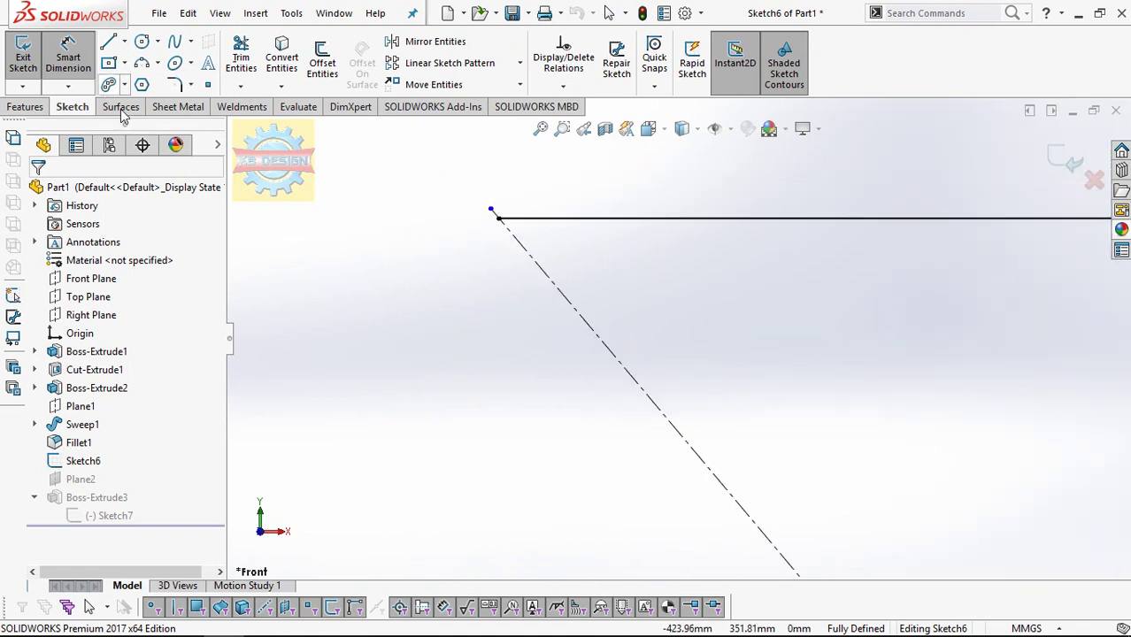
pyautogui.click(493, 212)
pyautogui.scroll(5, 753, 328)
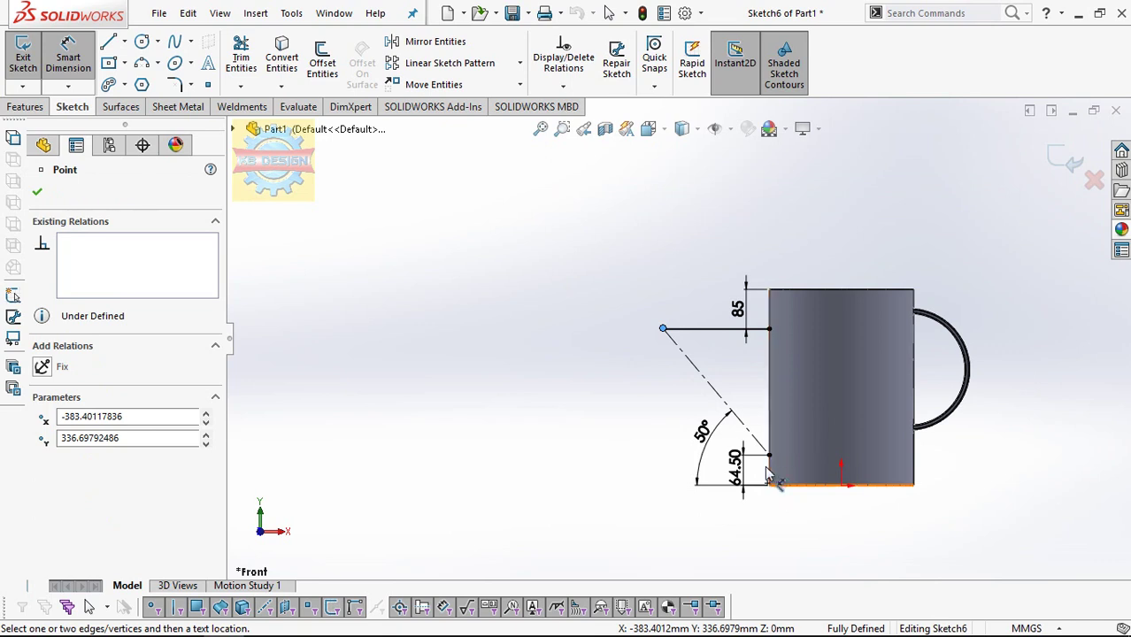
pyautogui.click(772, 476)
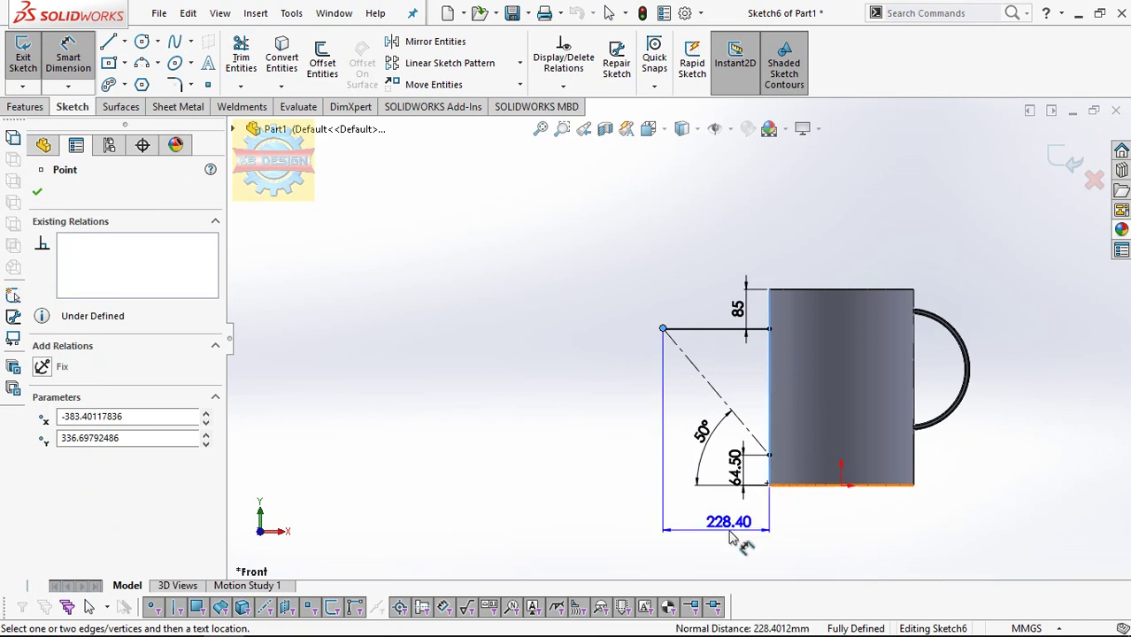
pyautogui.click(732, 538)
pyautogui.write('330')
pyautogui.press('Return')
pyautogui.press('Escape')
pyautogui.scroll(-2, 816, 270)
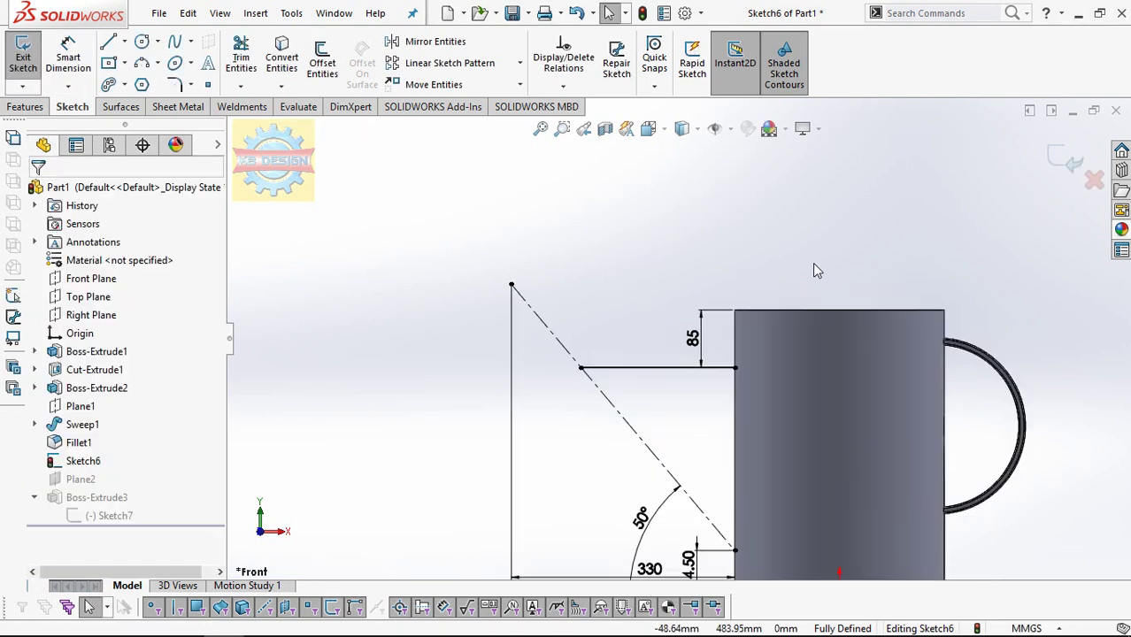
pyautogui.click(13, 49)
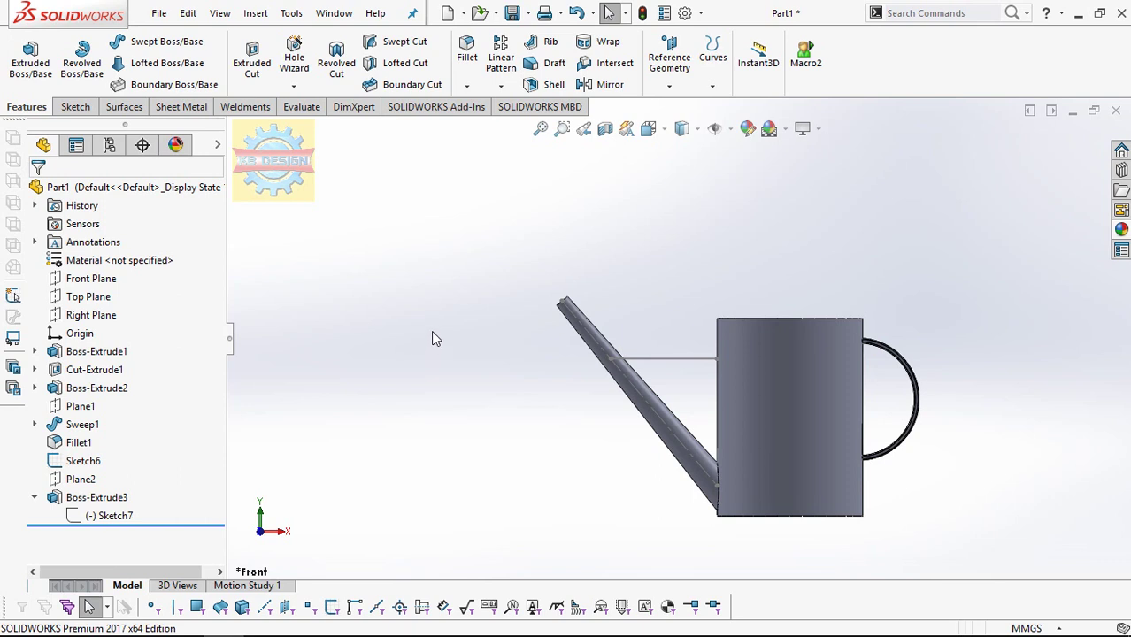
# - Sweep a 35 mm circular profile along the Sketch6 horizontal line to create Sweep3
pyautogui.click(167, 42)
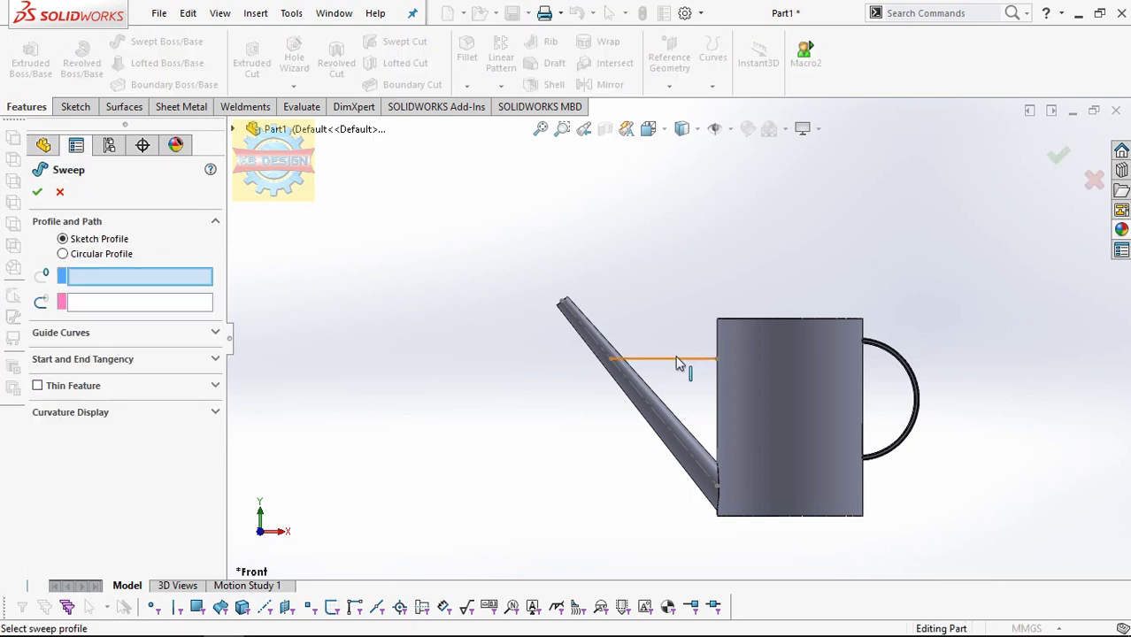
pyautogui.click(679, 360)
pyautogui.click(724, 410)
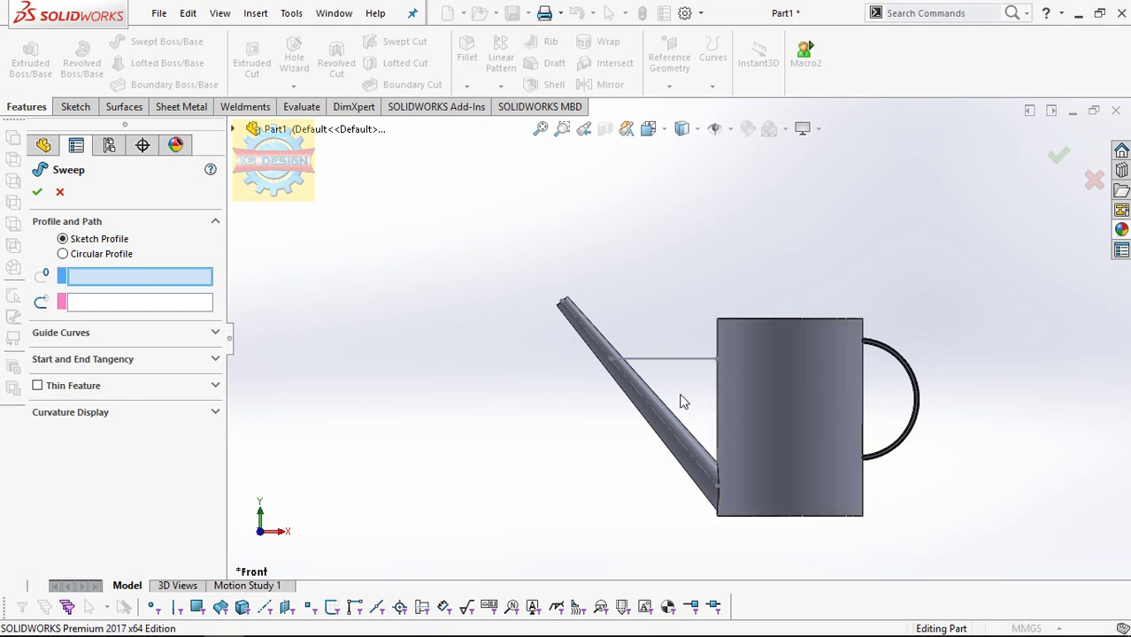
pyautogui.click(105, 254)
pyautogui.click(647, 363)
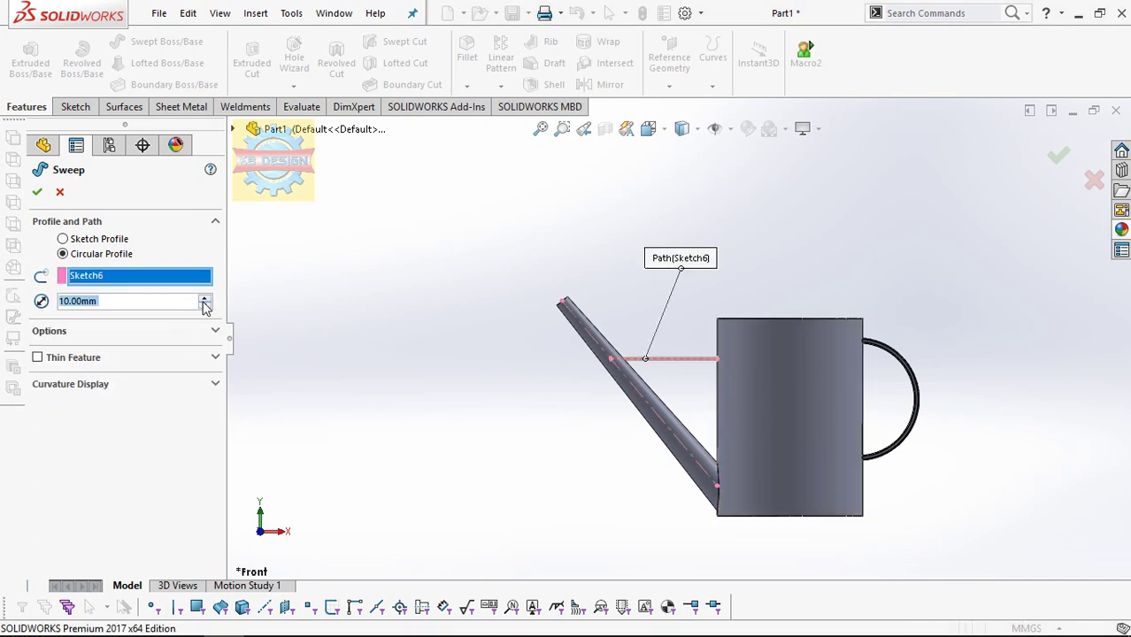
pyautogui.write('35')
pyautogui.press('Return')
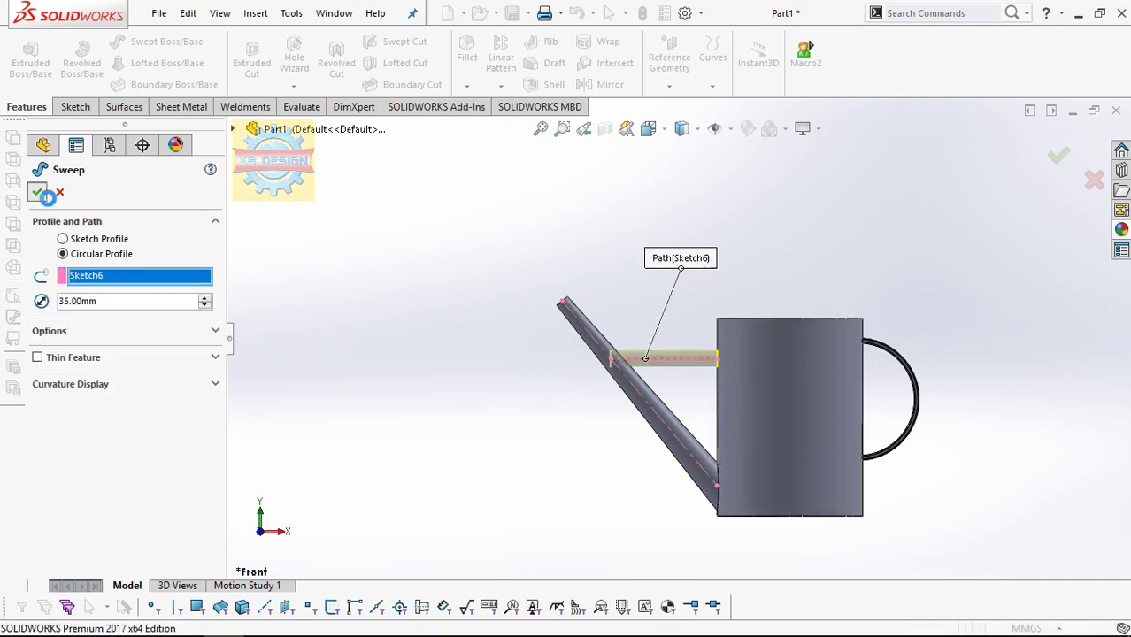
pyautogui.click(37, 193)
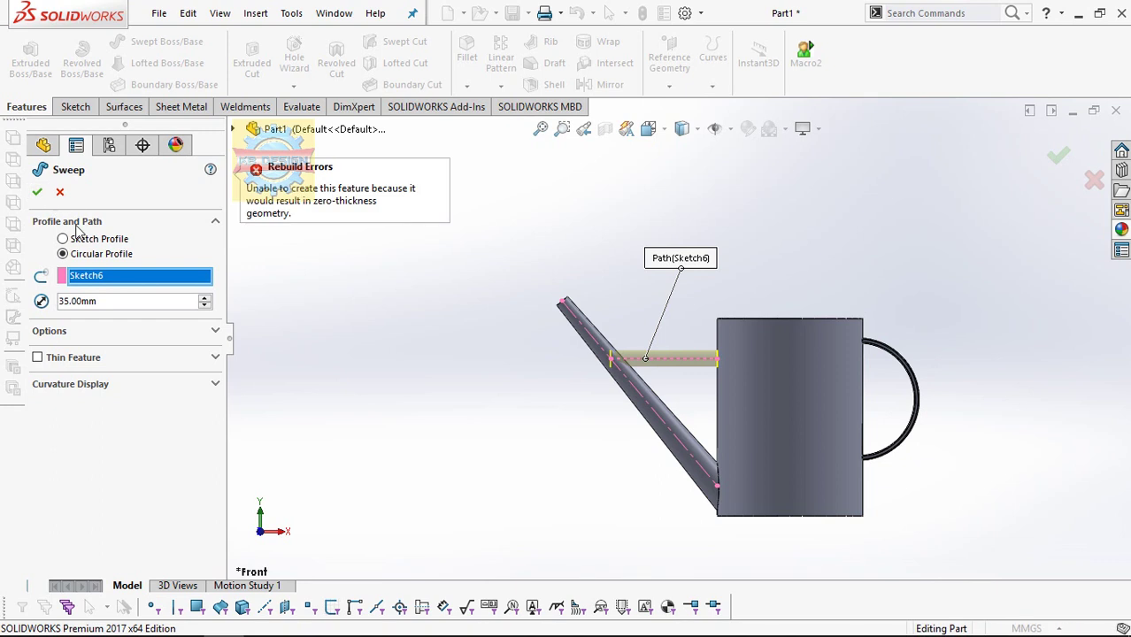
pyautogui.click(156, 332)
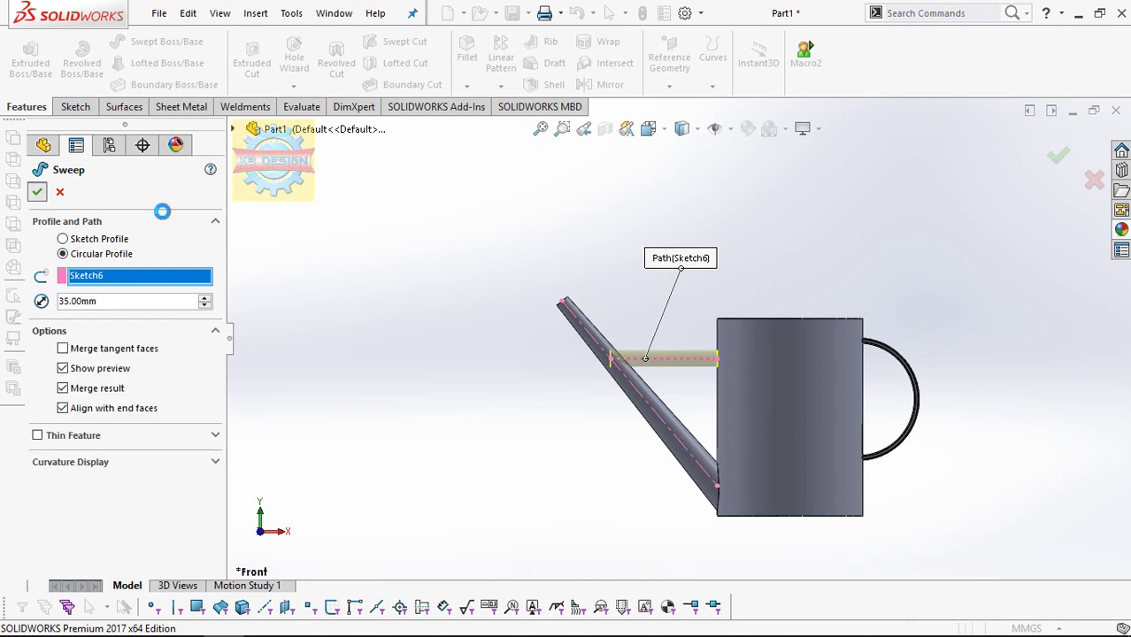
pyautogui.press('Return')
pyautogui.moveTo(560, 298)
pyautogui.mouseDown(button='middle')
pyautogui.moveTo(605, 347)
pyautogui.moveTo(598, 355)
pyautogui.mouseUp(button='middle')
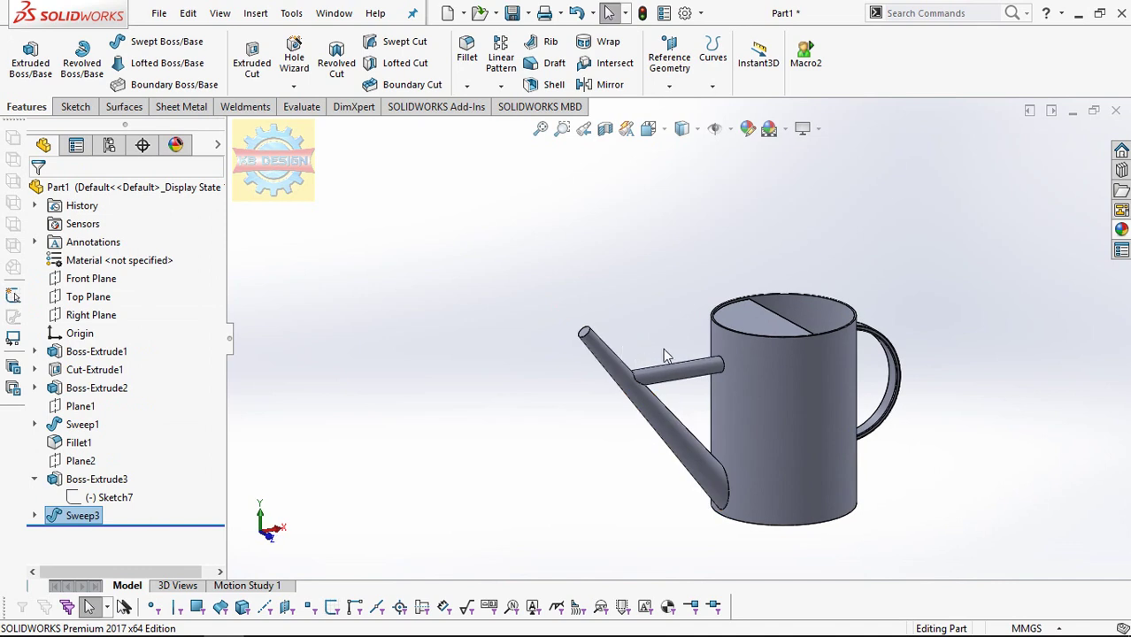
# - Sketch on the spout's end face a circle offset 2 mm inward from its edge
pyautogui.scroll(-3, 621, 343)
pyautogui.click(502, 314)
pyautogui.click(572, 257)
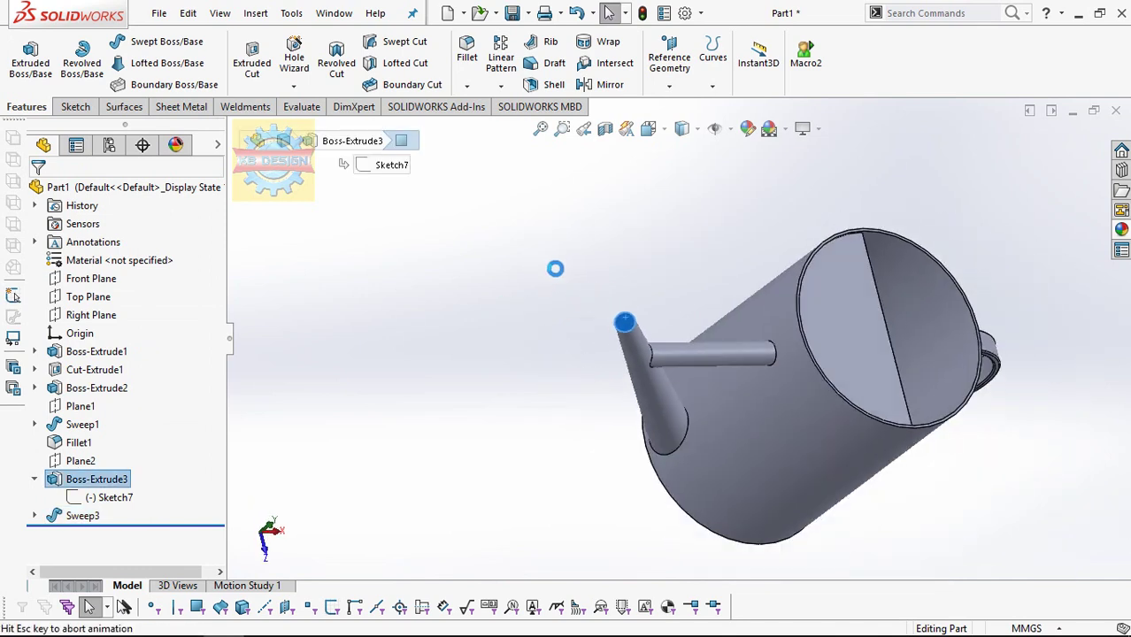
pyautogui.click(322, 62)
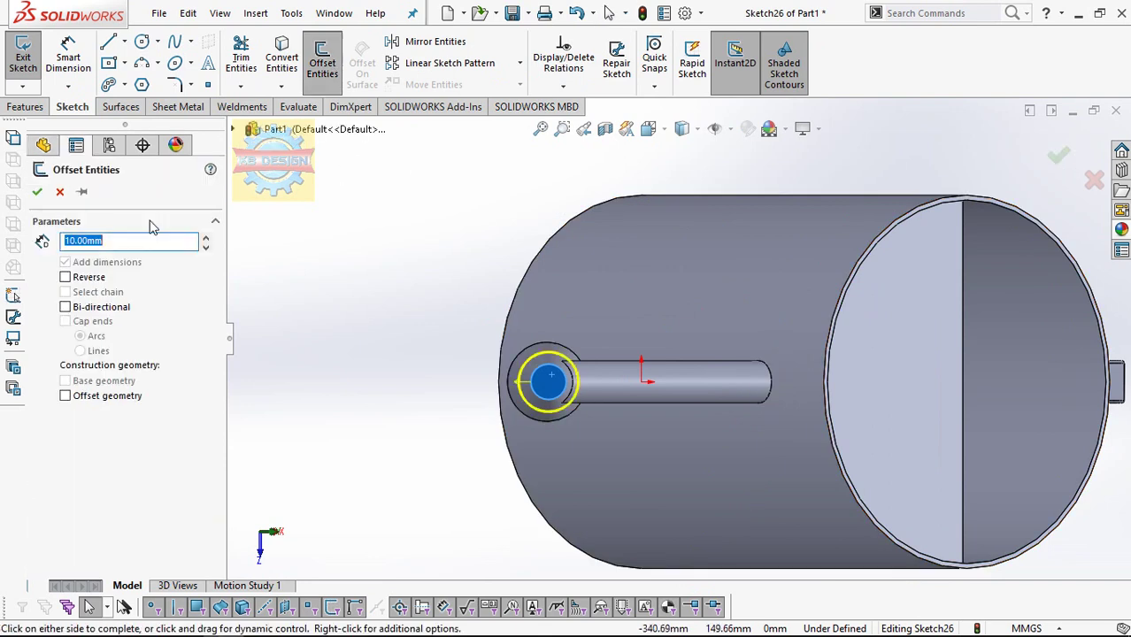
pyautogui.click(38, 193)
# - Cut-extrude the offset circle Up To Next to hollow the spout as Cut-Extrude2
pyautogui.click(26, 106)
pyautogui.click(252, 60)
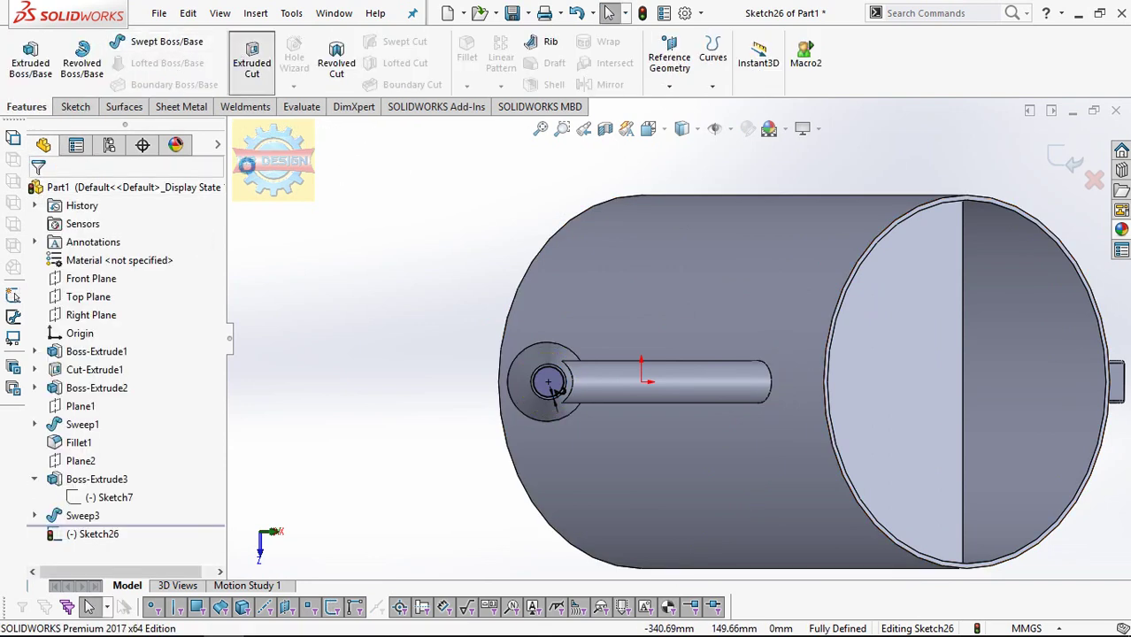
pyautogui.click(113, 292)
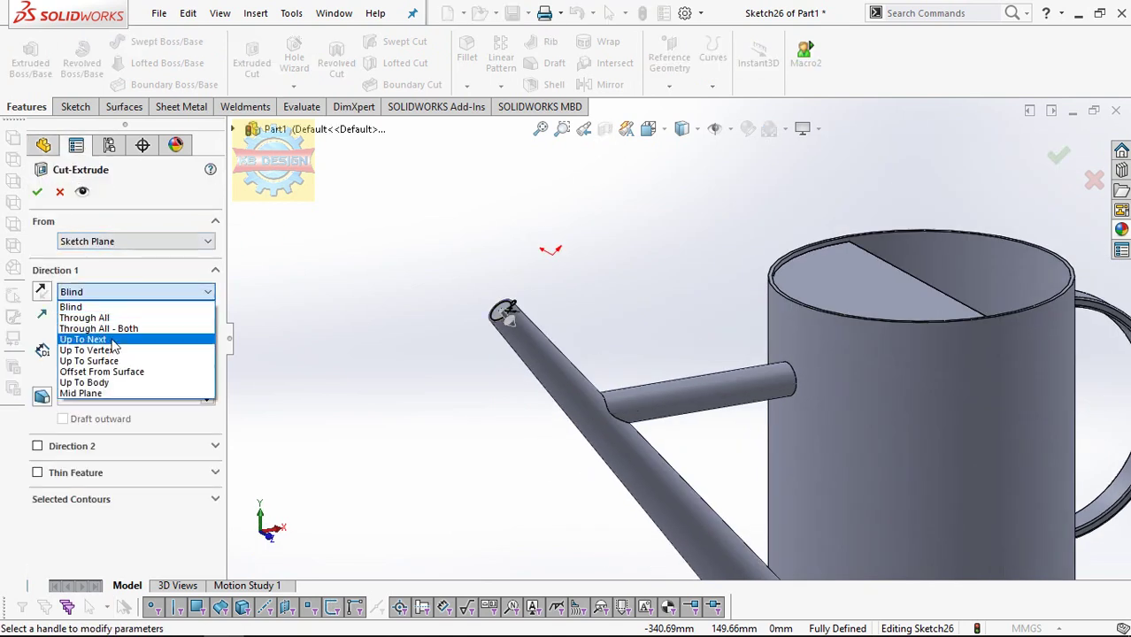
pyautogui.click(180, 340)
pyautogui.scroll(3, 806, 299)
pyautogui.scroll(2, 806, 299)
pyautogui.click(37, 191)
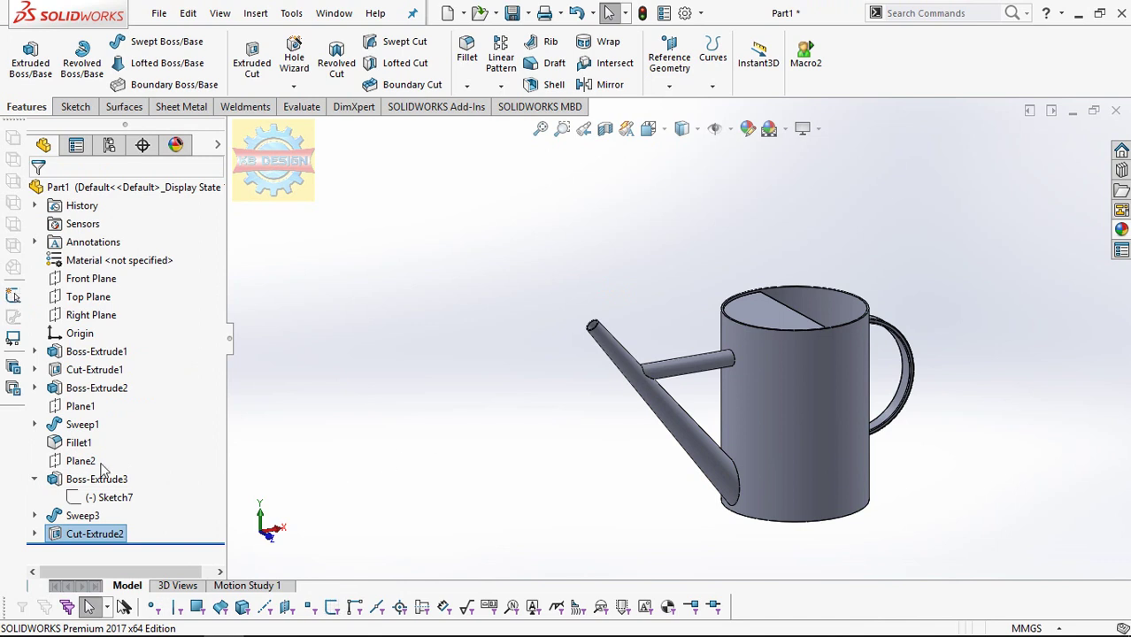
# - Show Sketch6 and create Plane3 at the junction point, perpendicular to the spout line
pyautogui.click(81, 516)
pyautogui.click(35, 516)
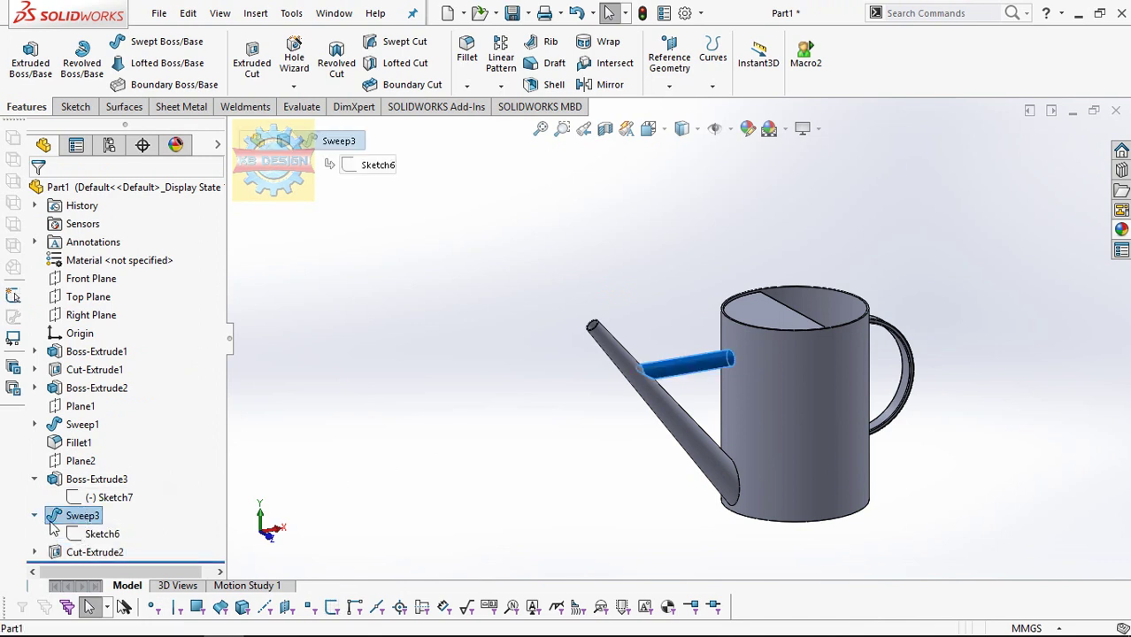
pyautogui.click(98, 534)
pyautogui.click(103, 507)
pyautogui.scroll(-3, 646, 363)
pyautogui.click(657, 75)
pyautogui.click(681, 106)
pyautogui.click(634, 342)
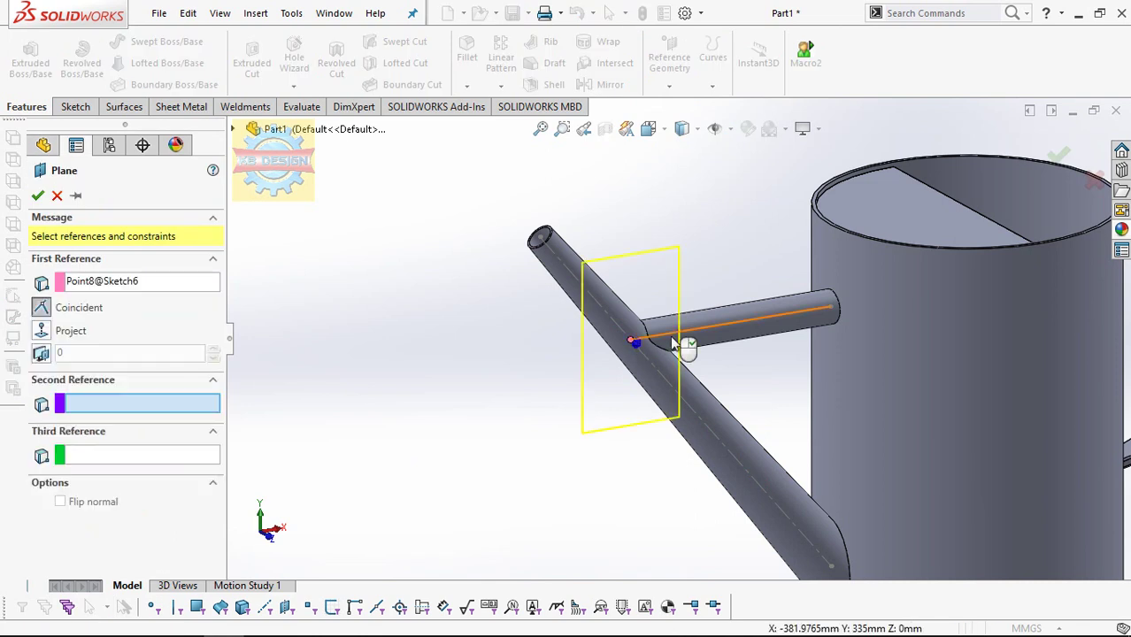
pyautogui.click(675, 343)
pyautogui.click(37, 195)
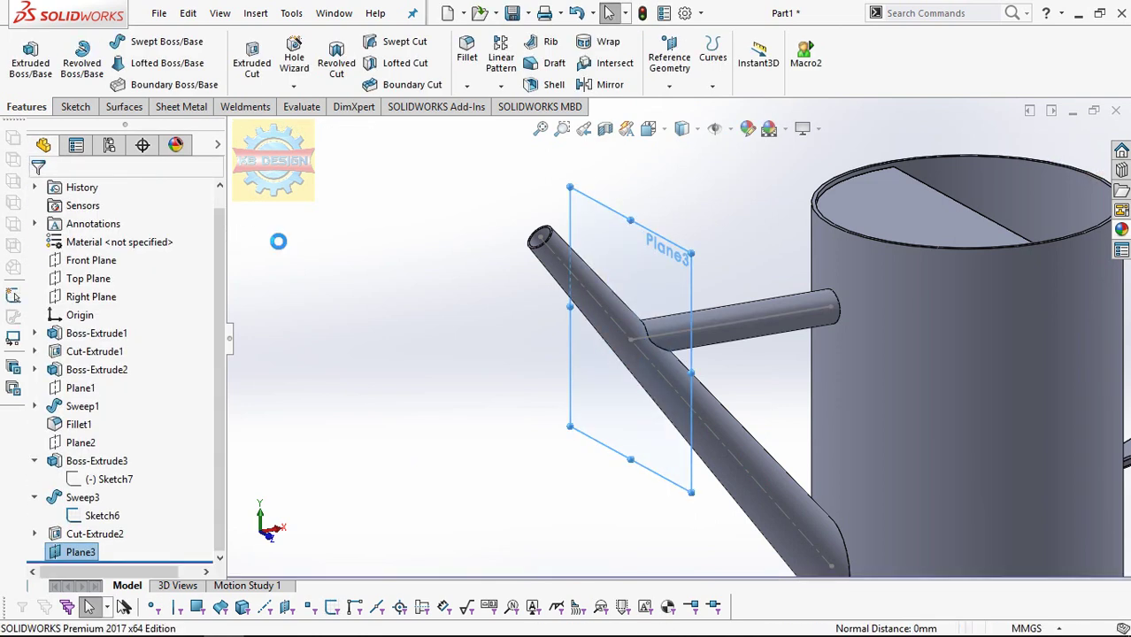
# - Sketch a circle on Plane3 and dimension it to a 31 mm diameter
pyautogui.click(592, 232)
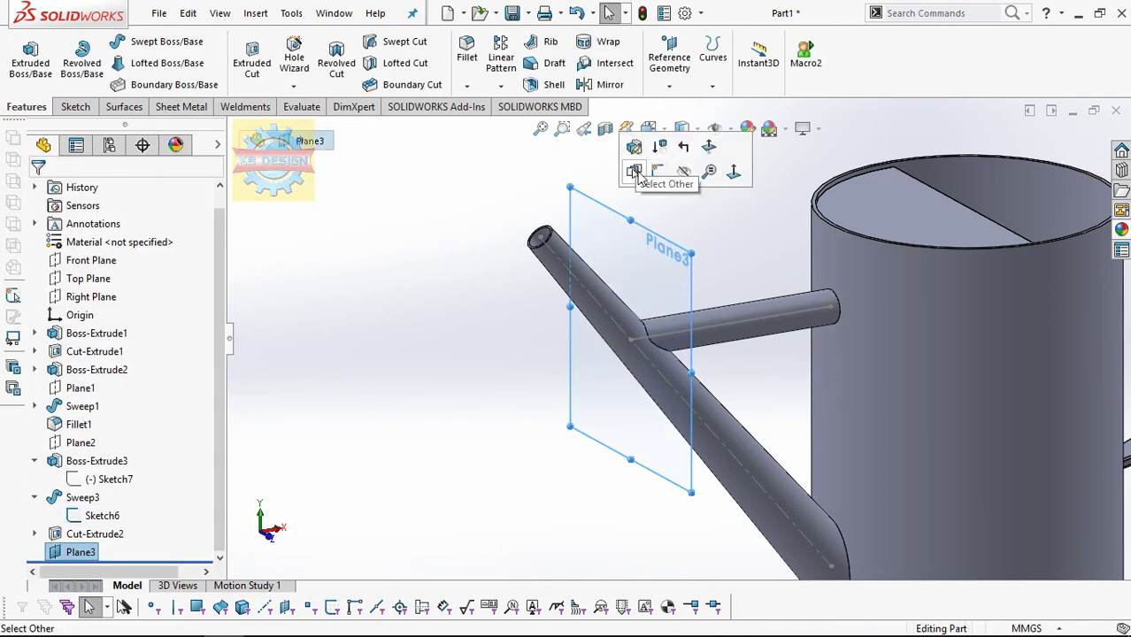
pyautogui.click(641, 170)
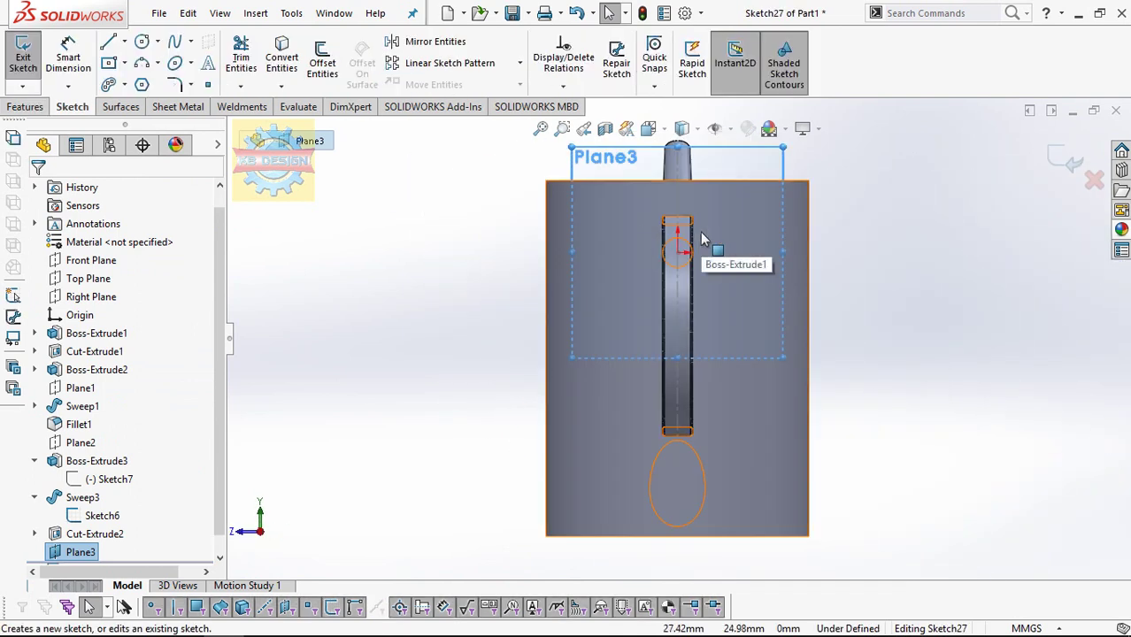
pyautogui.hotkey('ctrl', '8')
pyautogui.click(141, 41)
pyautogui.click(697, 271)
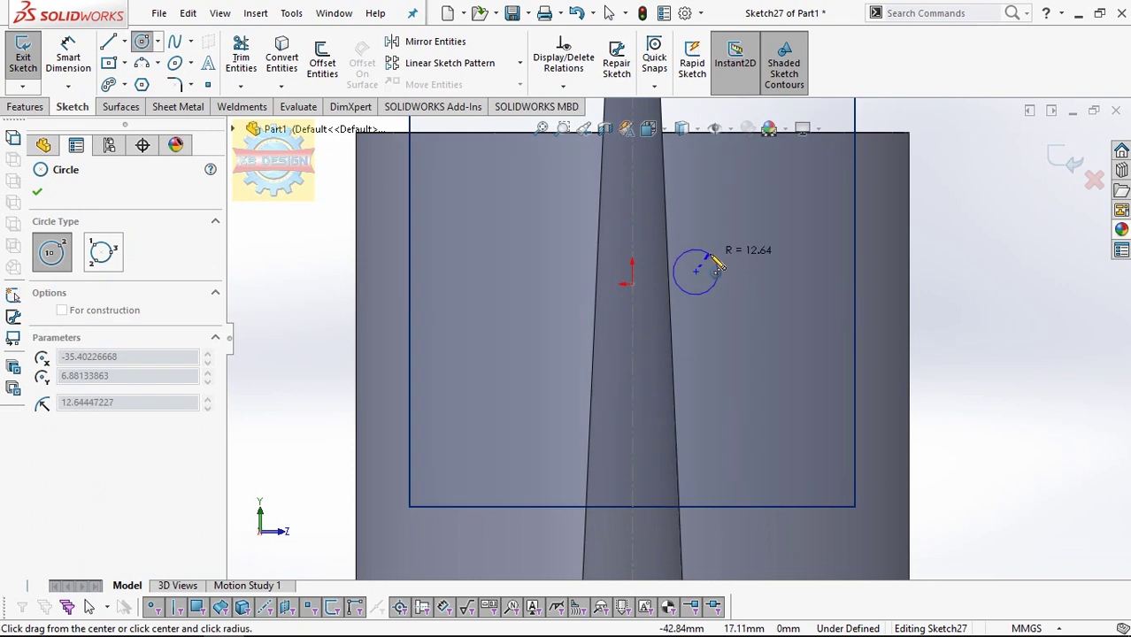
pyautogui.click(715, 263)
pyautogui.click(68, 55)
pyautogui.click(716, 263)
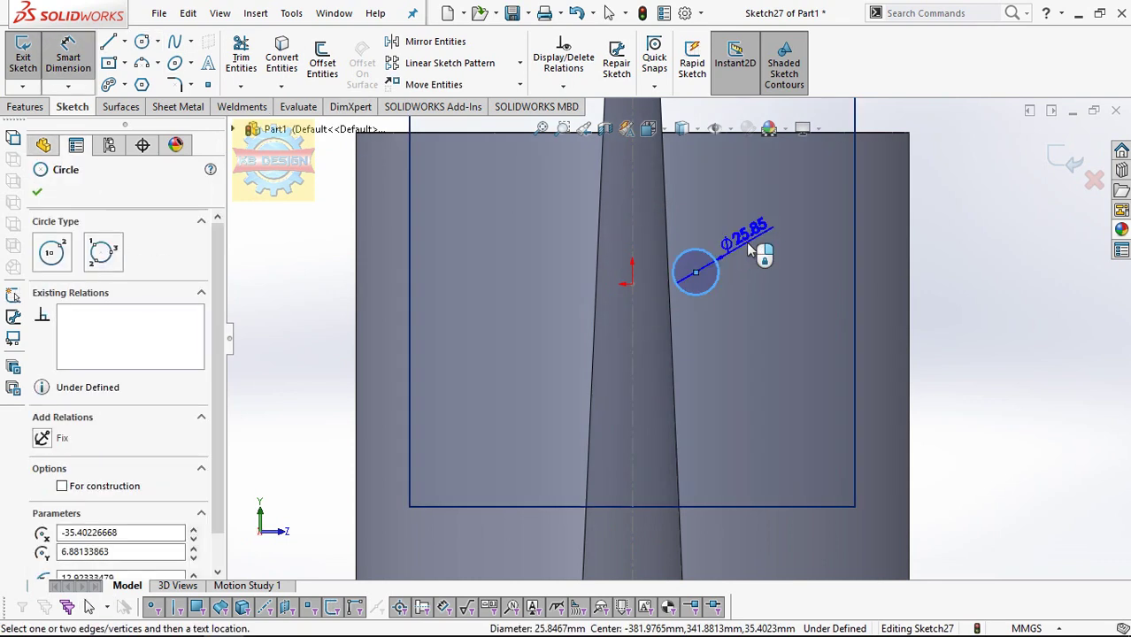
pyautogui.click(748, 250)
pyautogui.write('31')
pyautogui.press('Return')
pyautogui.press('Escape')
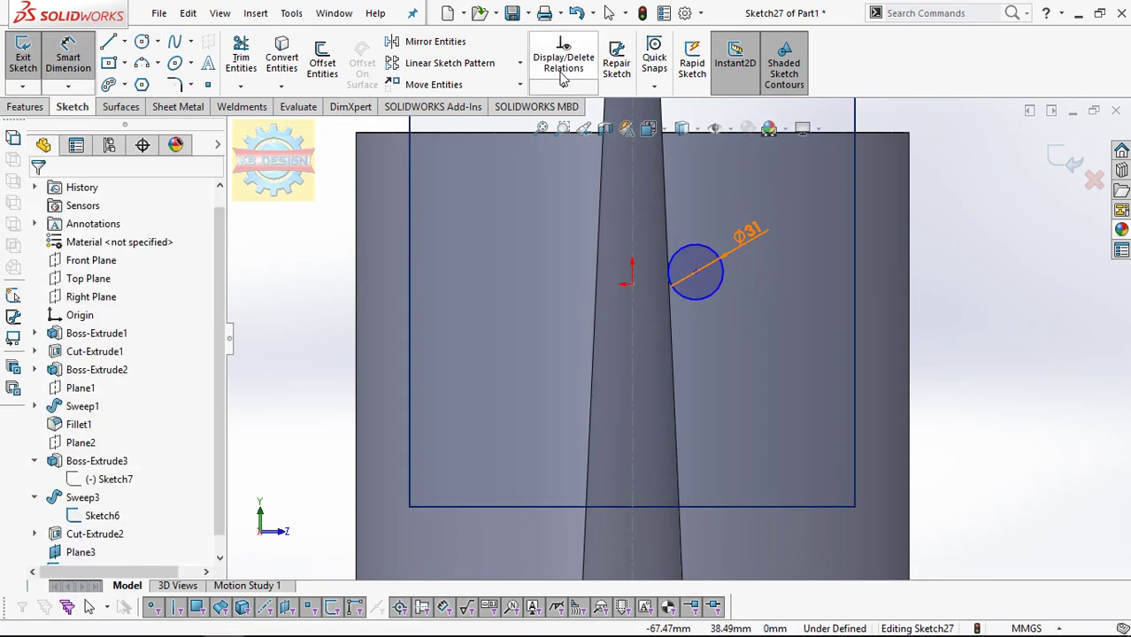
# - Set the circle's centre coordinates to 0 so it sits on the origin
pyautogui.click(696, 271)
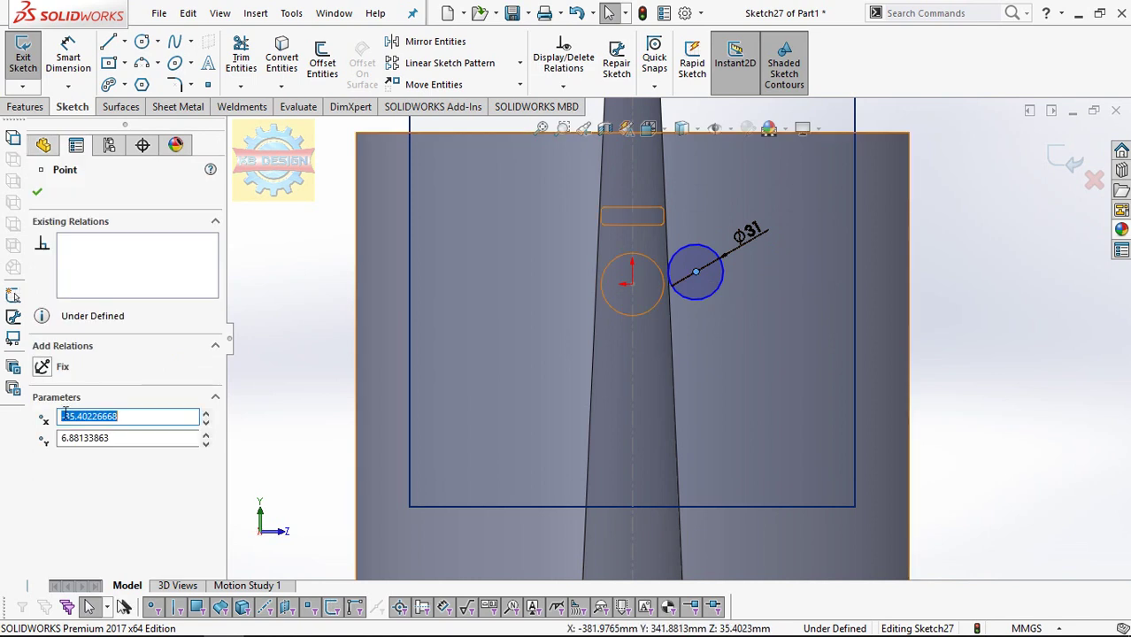
pyautogui.press('Tab')
pyautogui.write('0')
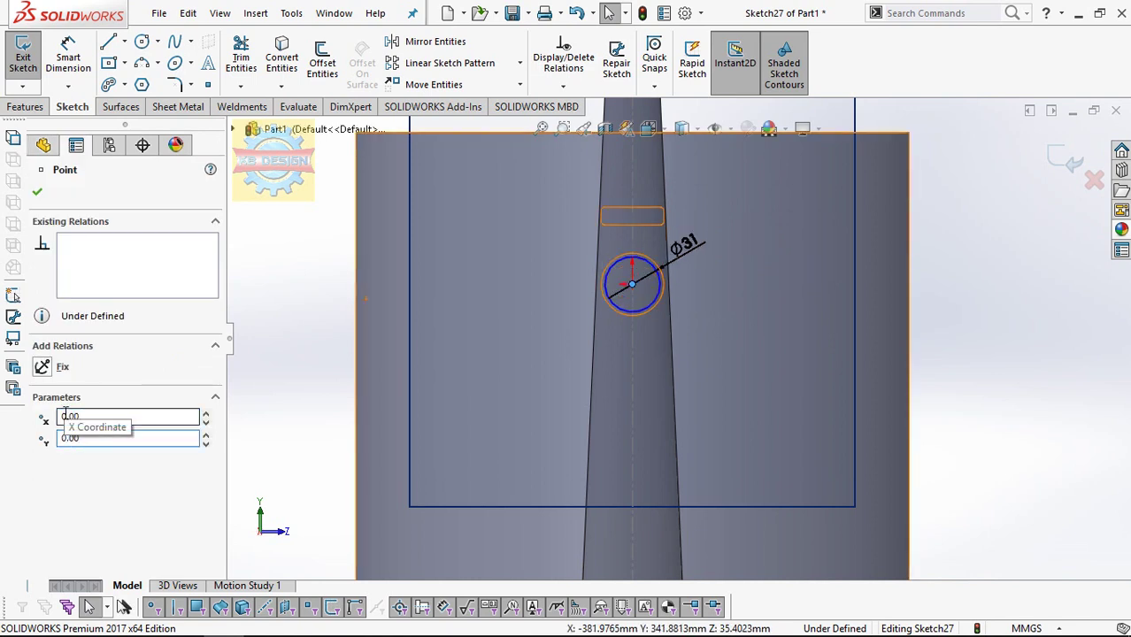
pyautogui.click(24, 107)
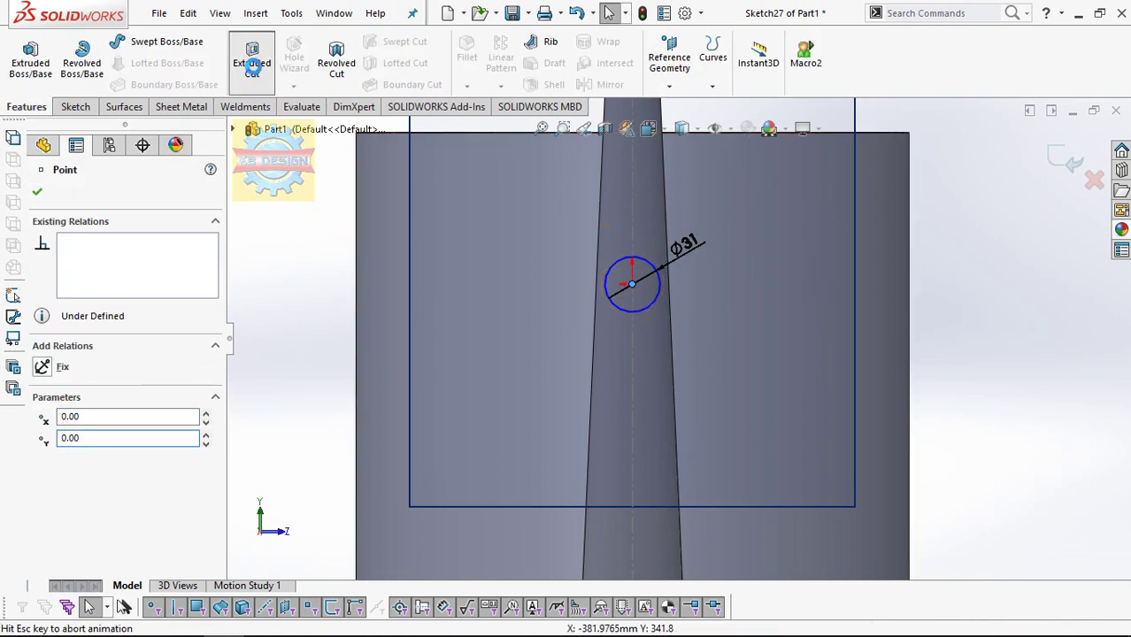
# - Cut the Ø31 mm circle Up To Next to bore through the connecting tube
pyautogui.click(251, 58)
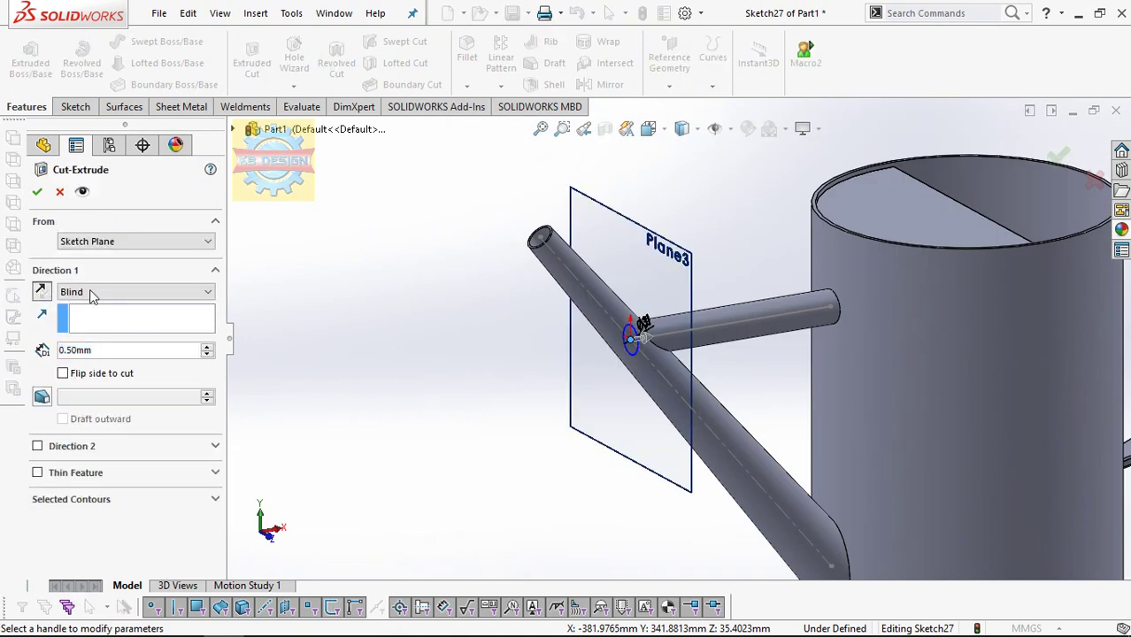
pyautogui.click(88, 292)
pyautogui.click(77, 333)
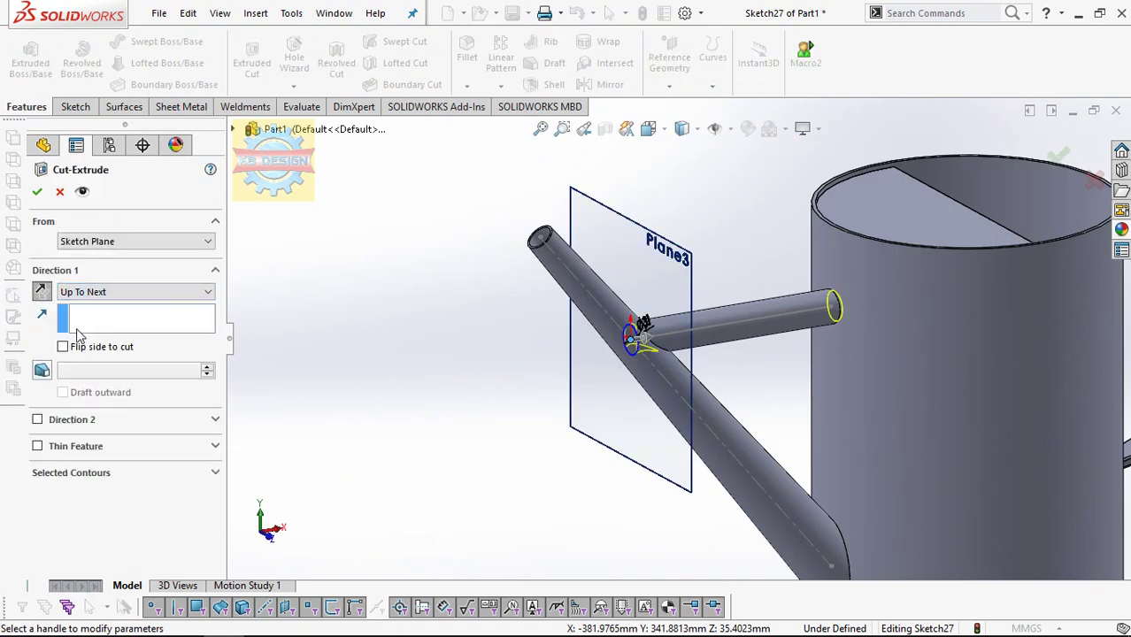
pyautogui.click(37, 192)
# - Hide the path sketch and Plane3
pyautogui.click(722, 332)
pyautogui.click(825, 269)
pyautogui.click(695, 265)
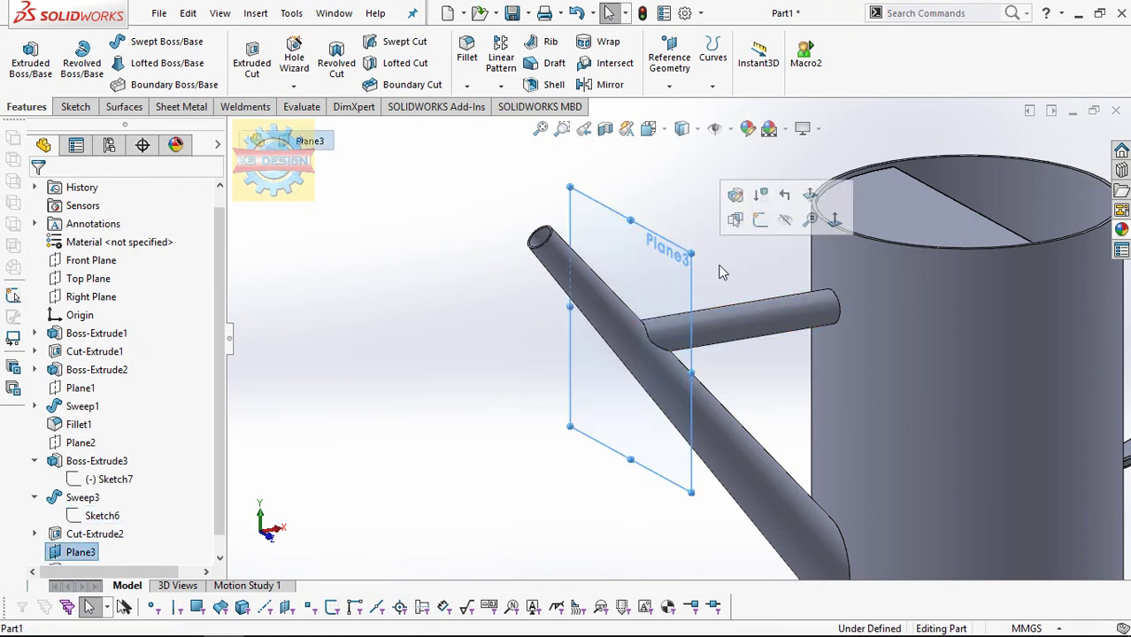
pyautogui.click(784, 223)
pyautogui.click(98, 260)
# - Sketch a closed outline around the spout tip on the Front Plane
pyautogui.click(122, 238)
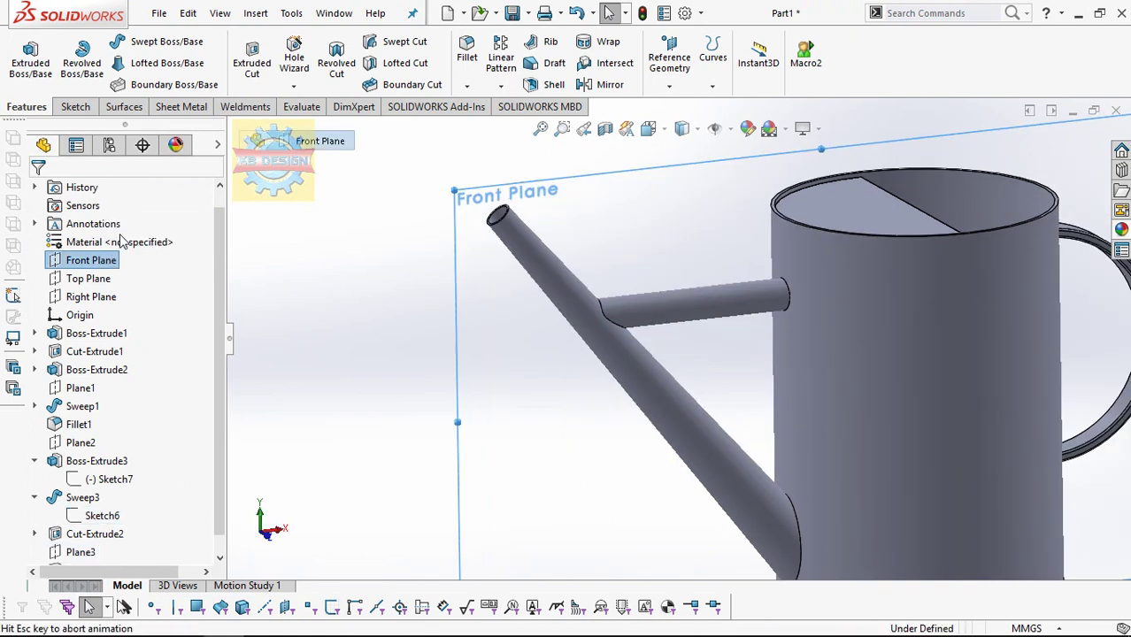
pyautogui.scroll(-5, 577, 237)
pyautogui.click(109, 42)
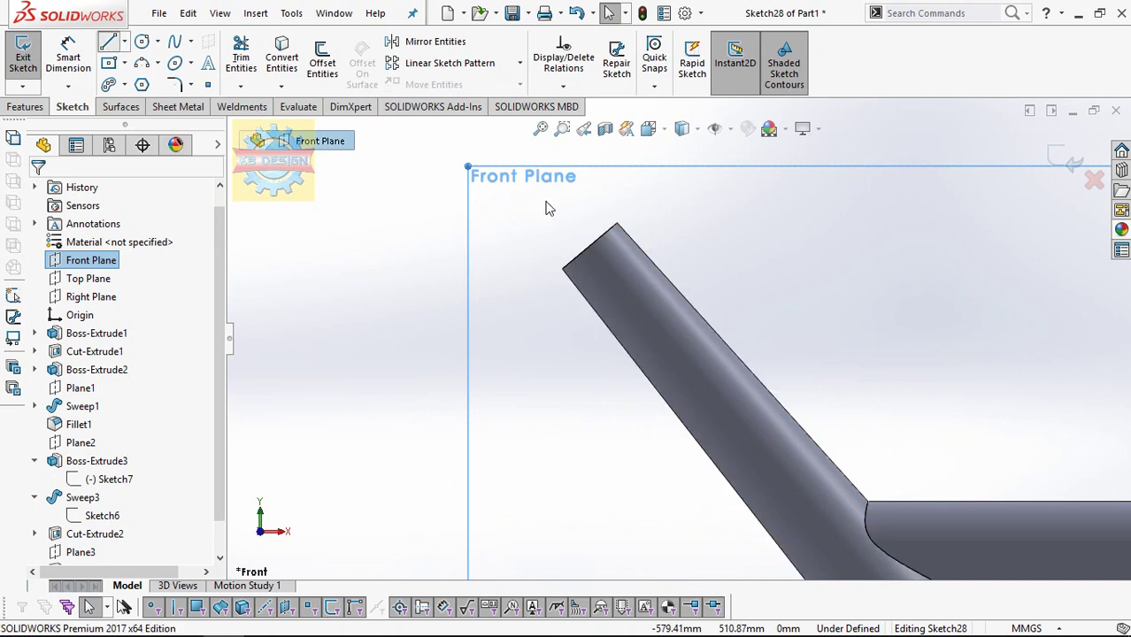
pyautogui.click(617, 226)
pyautogui.click(585, 340)
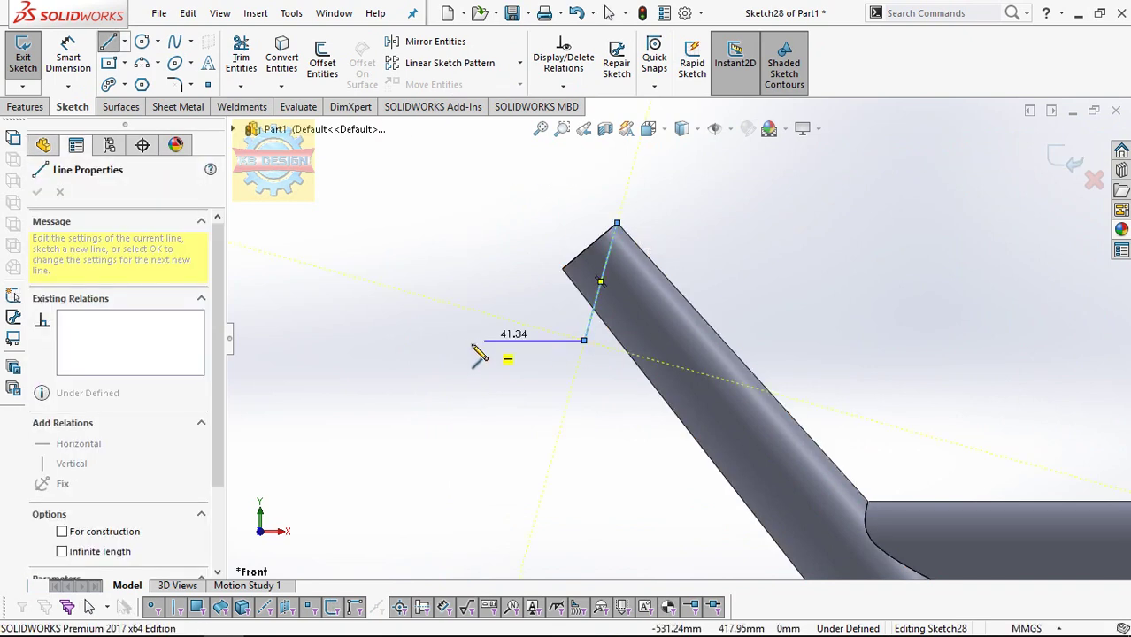
pyautogui.click(436, 340)
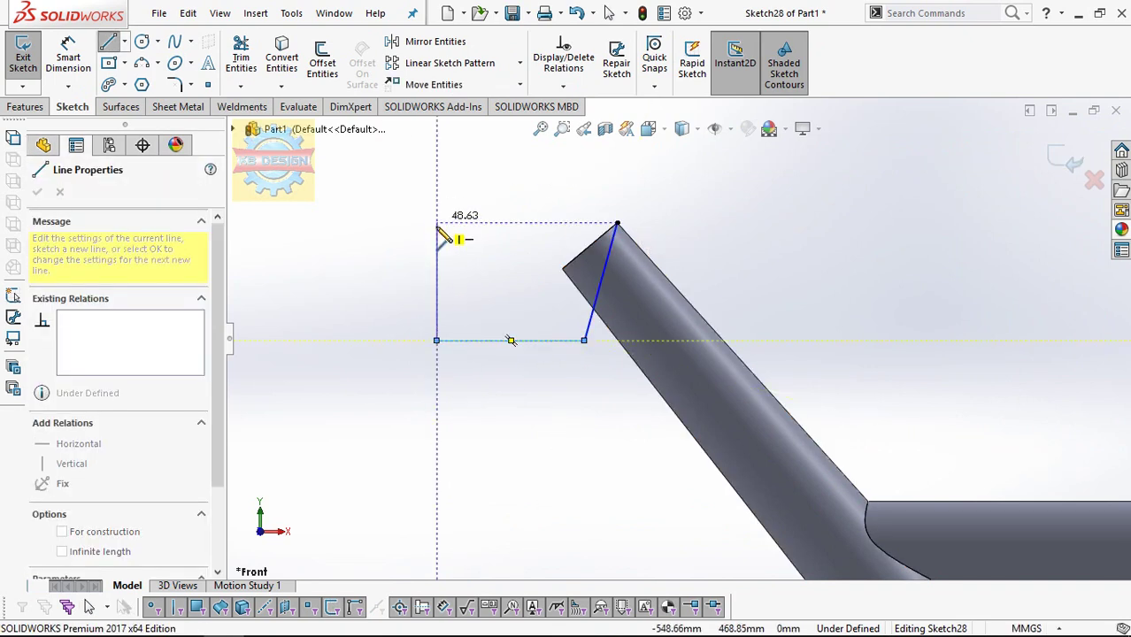
pyautogui.click(436, 223)
pyautogui.click(617, 223)
pyautogui.press('Escape')
# - Dimension the outline's slanted edge at 60° from the bottom line
pyautogui.click(577, 342)
pyautogui.click(592, 322)
pyautogui.click(746, 288)
pyautogui.write('0')
pyautogui.press('Return')
# - Cut the outline Through All in both directions to slant the spout tip open
pyautogui.click(26, 107)
pyautogui.click(249, 60)
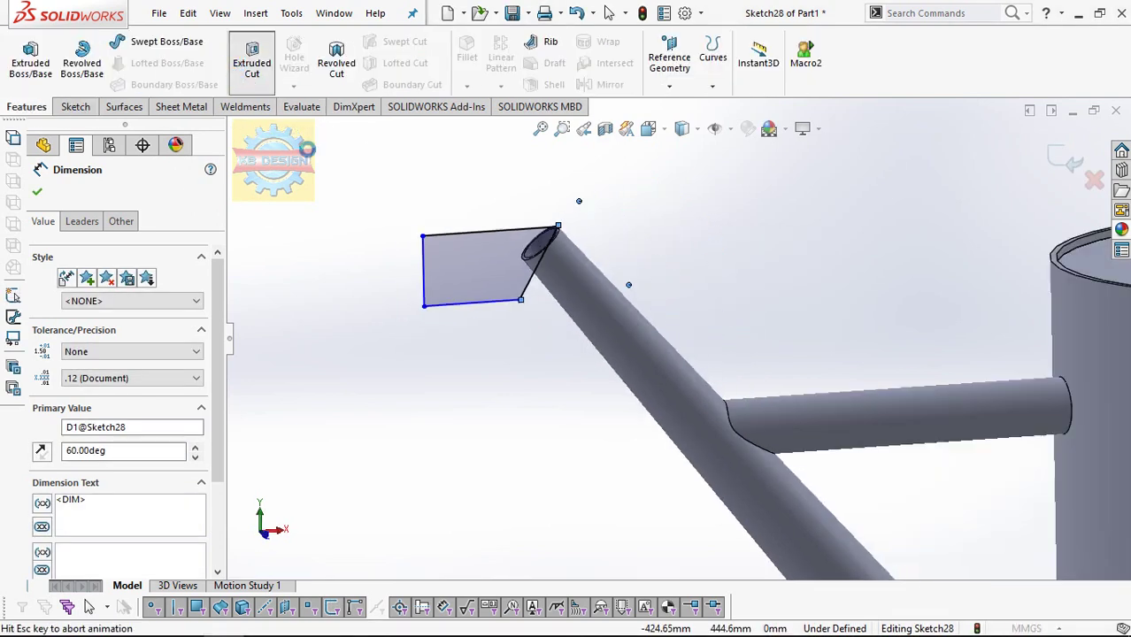
pyautogui.click(139, 291)
pyautogui.click(128, 328)
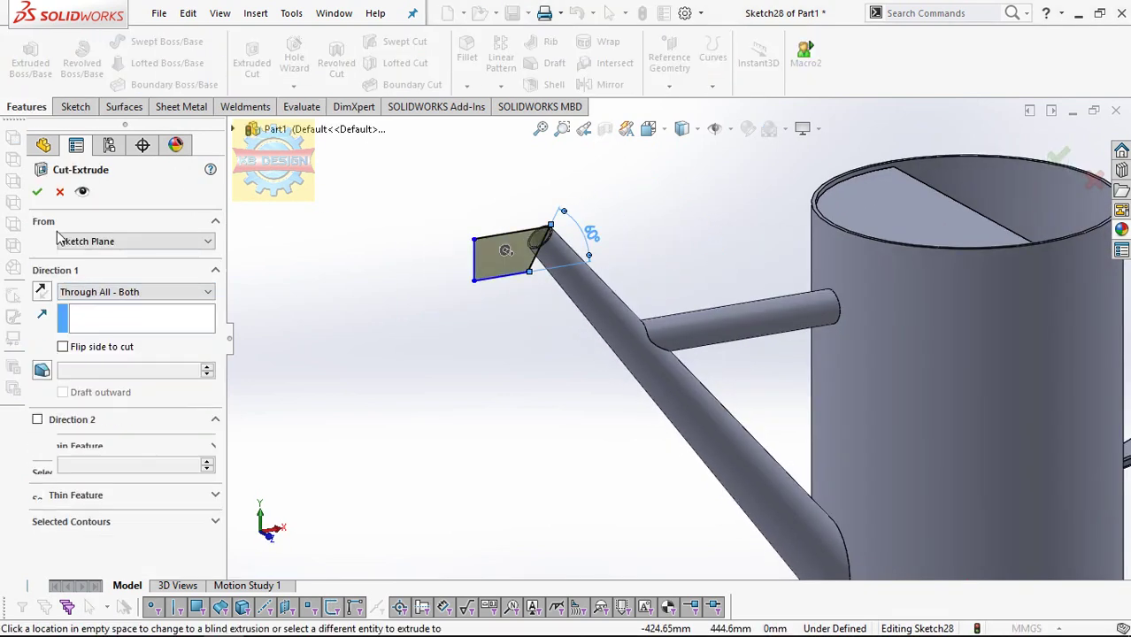
pyautogui.click(37, 191)
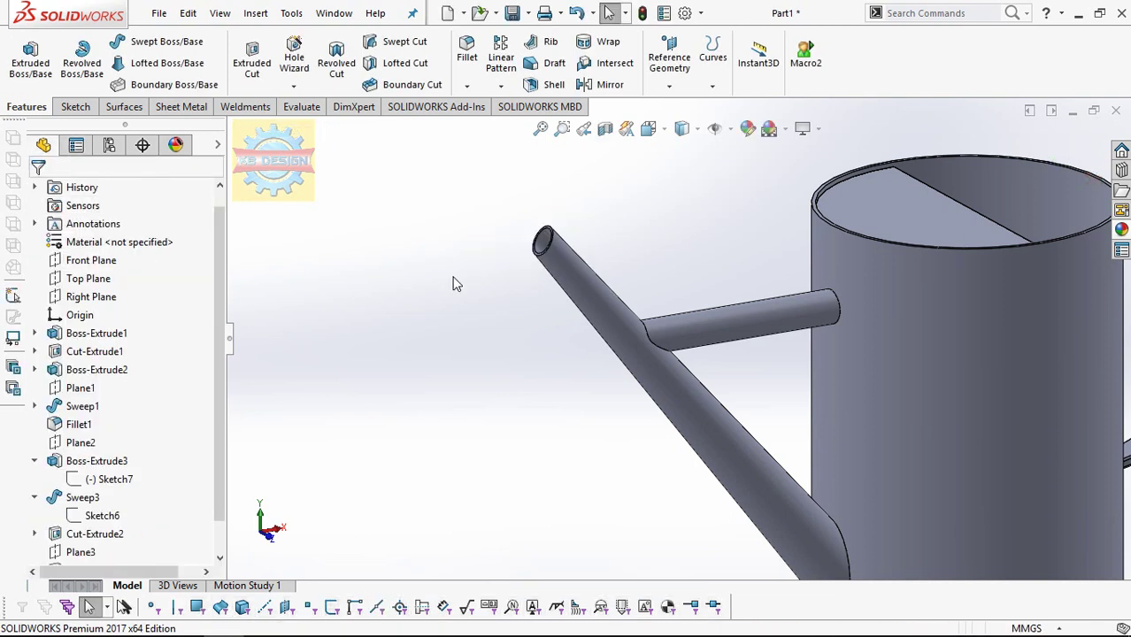
# - Create Plane4 coincident with the spout tube's end face
pyautogui.scroll(-3, 655, 314)
pyautogui.click(669, 86)
pyautogui.click(680, 107)
pyautogui.scroll(-2, 485, 177)
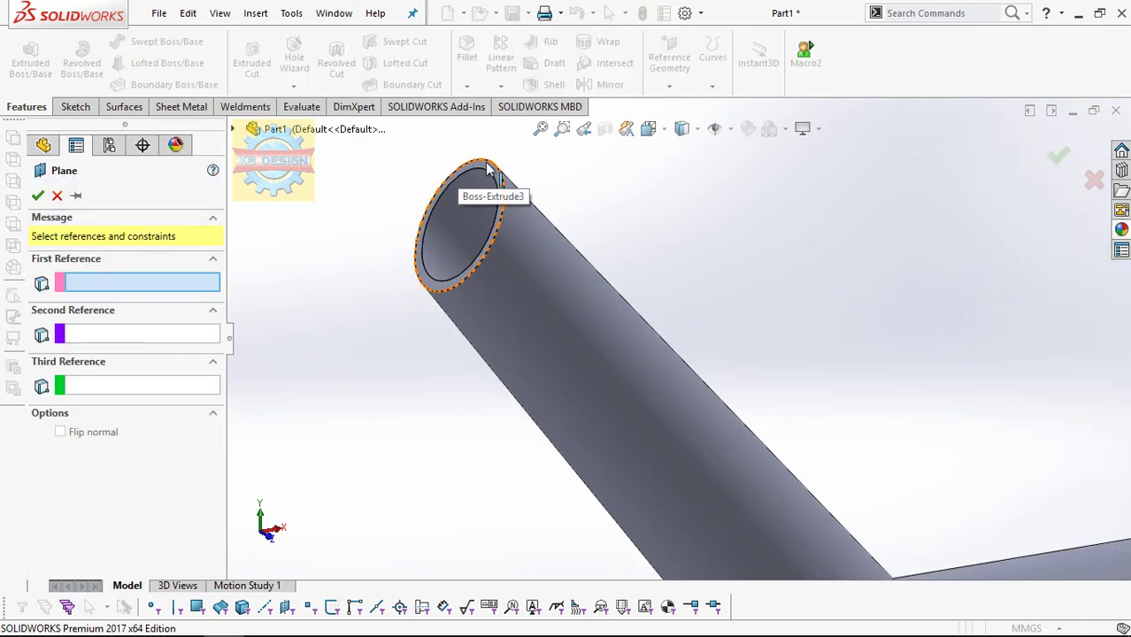
pyautogui.click(486, 172)
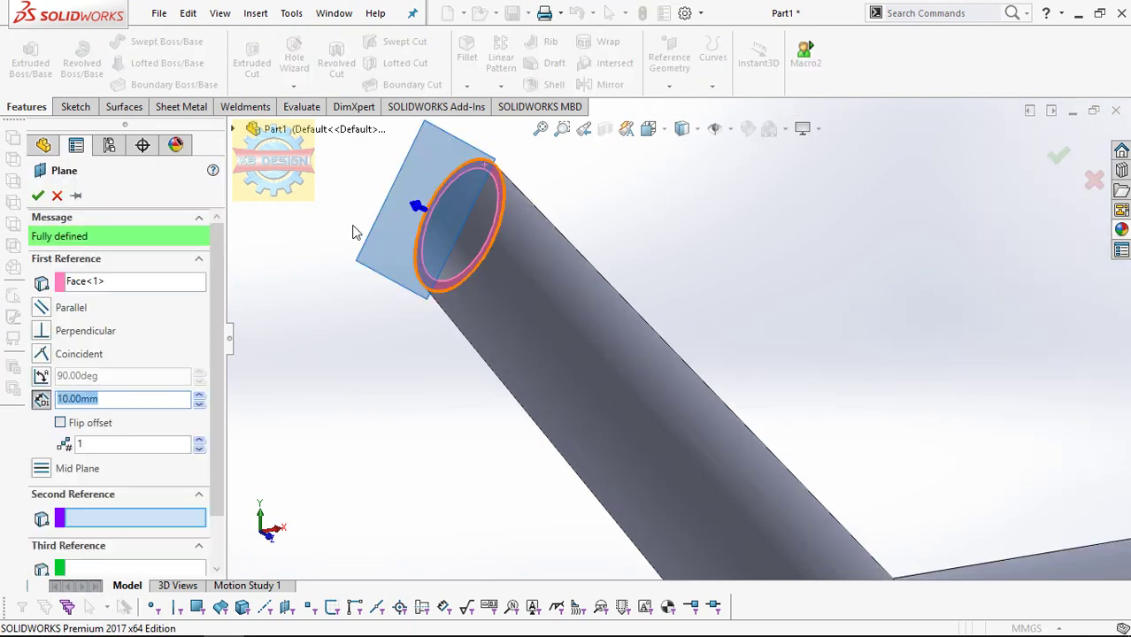
pyautogui.click(42, 355)
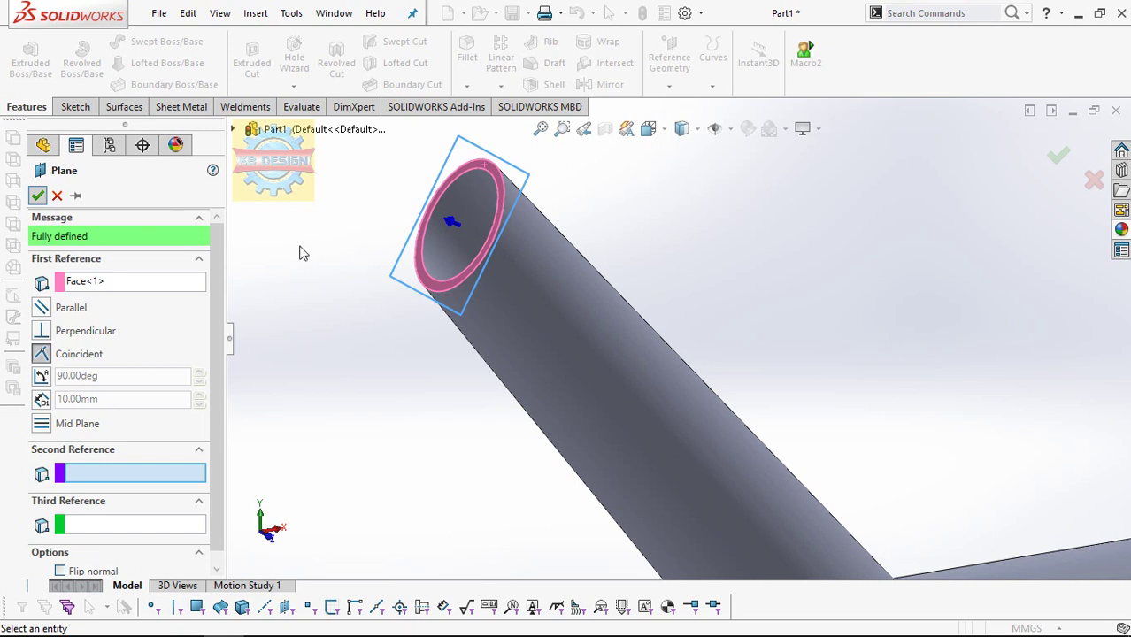
pyautogui.click(670, 85)
# - Add Plane5 offset 45 mm from Plane4
pyautogui.click(681, 105)
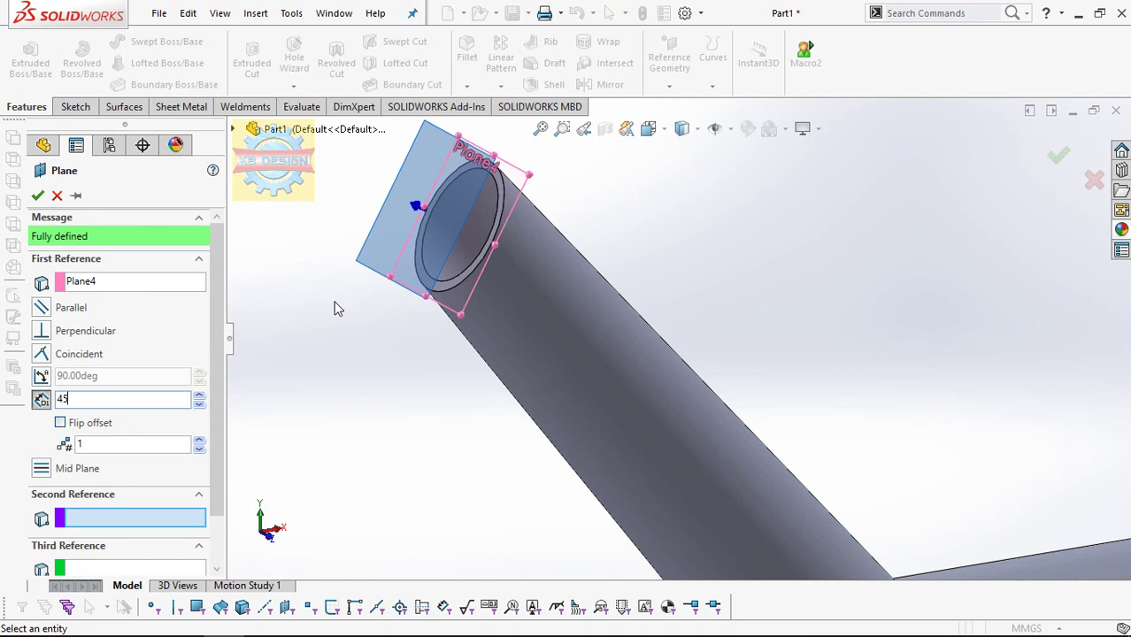
pyautogui.press('Return')
pyautogui.click(37, 195)
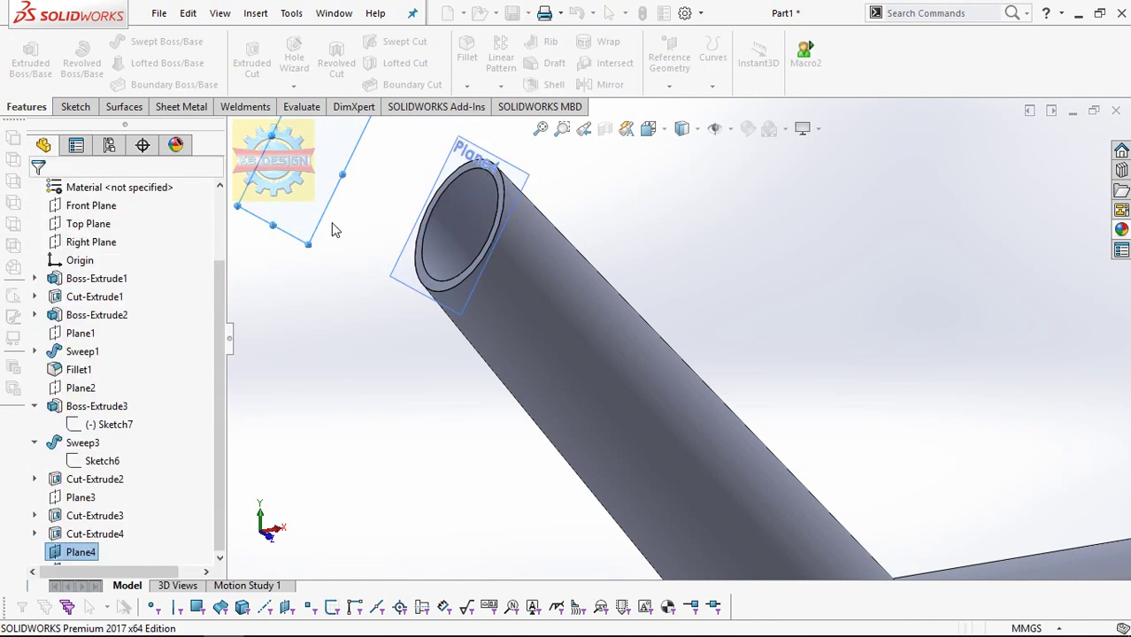
pyautogui.click(517, 188)
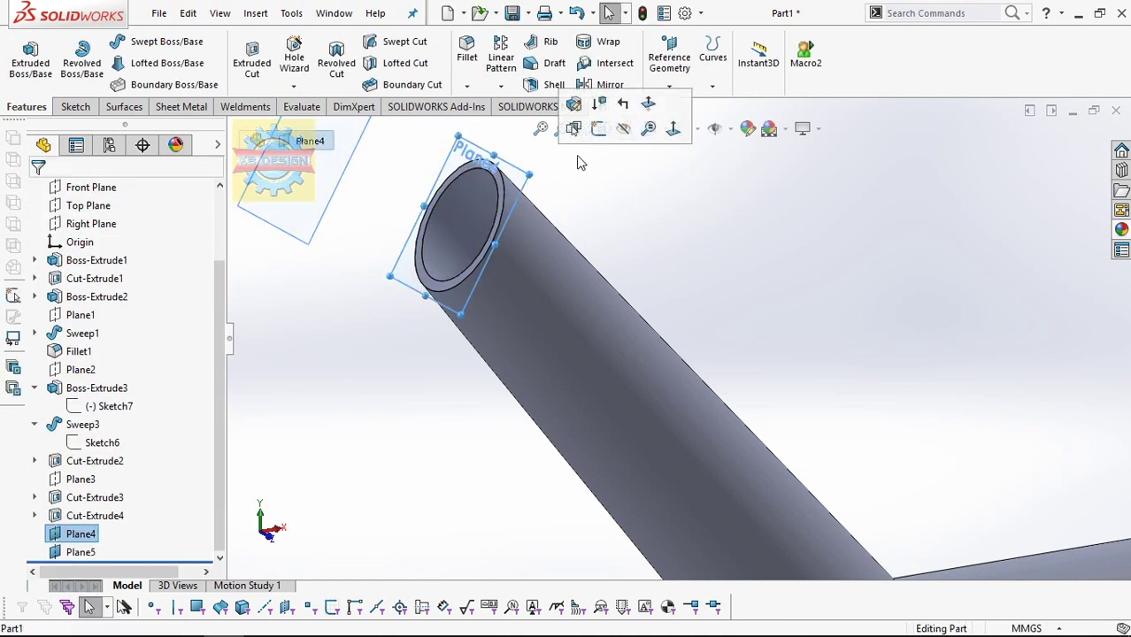
pyautogui.click(600, 130)
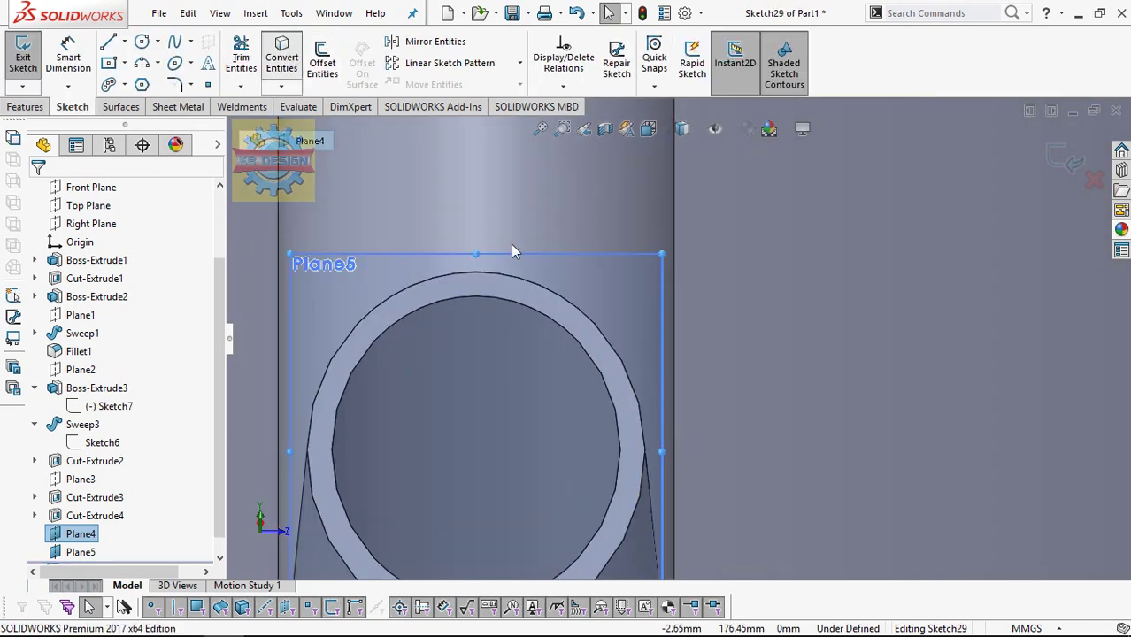
# - Convert the tube-end circle edge into the Plane4 sketch and exit it
pyautogui.click(282, 57)
pyautogui.click(503, 284)
pyautogui.click(37, 191)
pyautogui.click(23, 55)
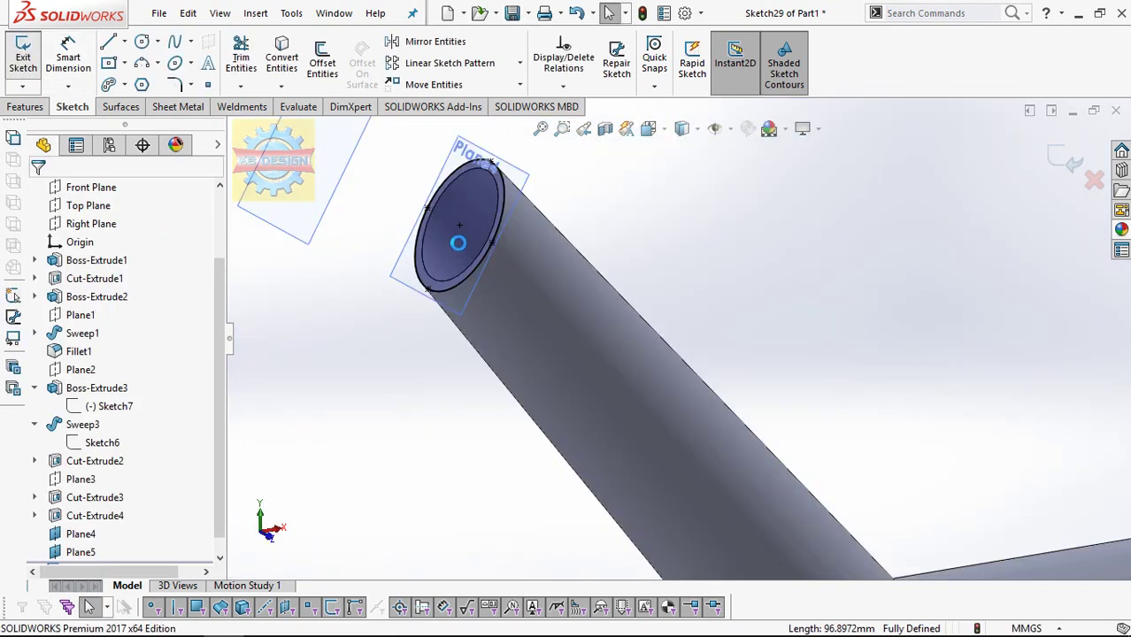
# - Start a new sketch on Plane5, viewed face-on
pyautogui.click(358, 155)
pyautogui.press('z')
pyautogui.click(75, 106)
pyautogui.click(23, 55)
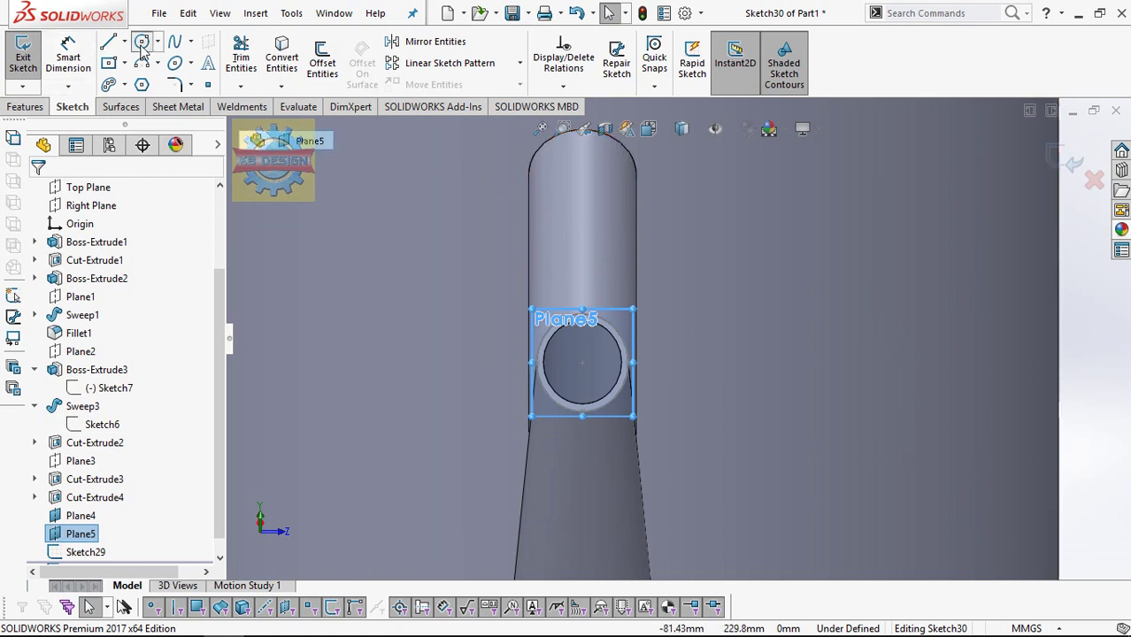
# - Draw a circle centred on the origin, dimension it to 100 mm diameter, and exit
pyautogui.click(142, 44)
pyautogui.click(583, 361)
pyautogui.click(645, 317)
pyautogui.moveTo(646, 317); pyautogui.dragTo(651, 266, button='right')
pyautogui.click(641, 312)
pyautogui.click(683, 292)
pyautogui.write('100')
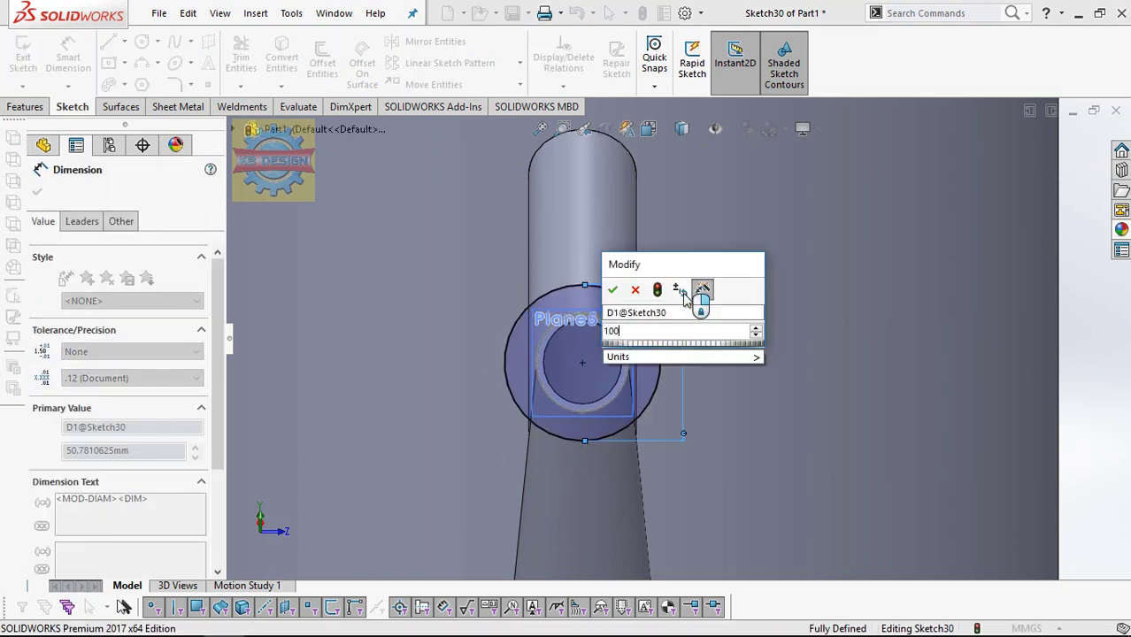
pyautogui.press('Return')
pyautogui.moveTo(693, 304)
pyautogui.mouseDown(button='middle')
pyautogui.moveTo(649, 299)
pyautogui.moveTo(589, 323)
pyautogui.moveTo(456, 347)
pyautogui.moveTo(404, 334)
pyautogui.mouseUp(button='middle')
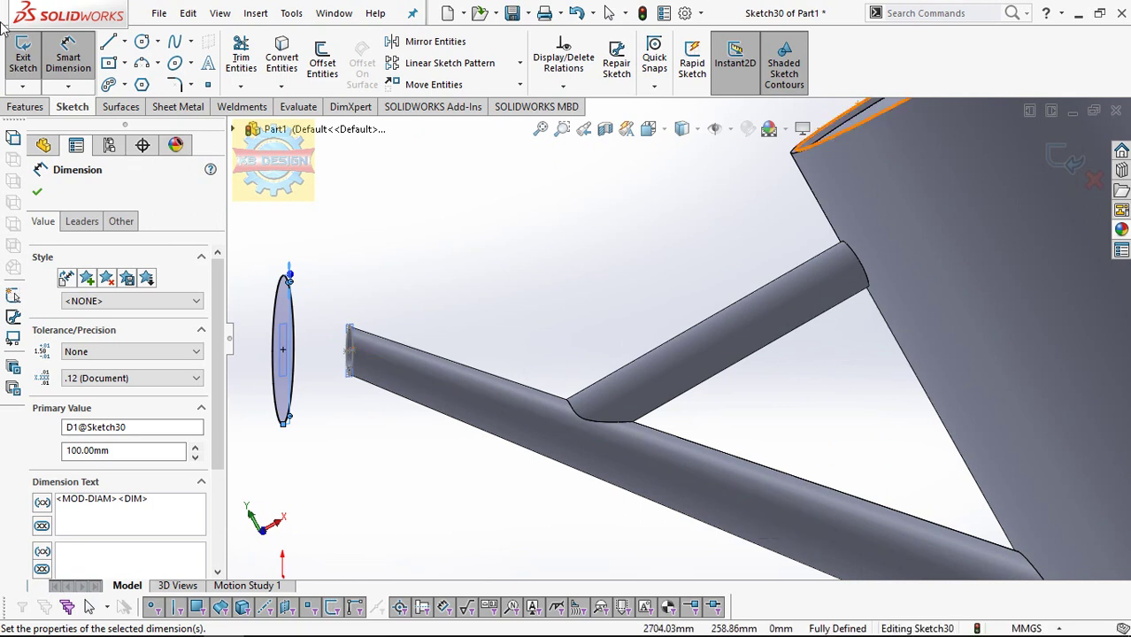
pyautogui.click(23, 55)
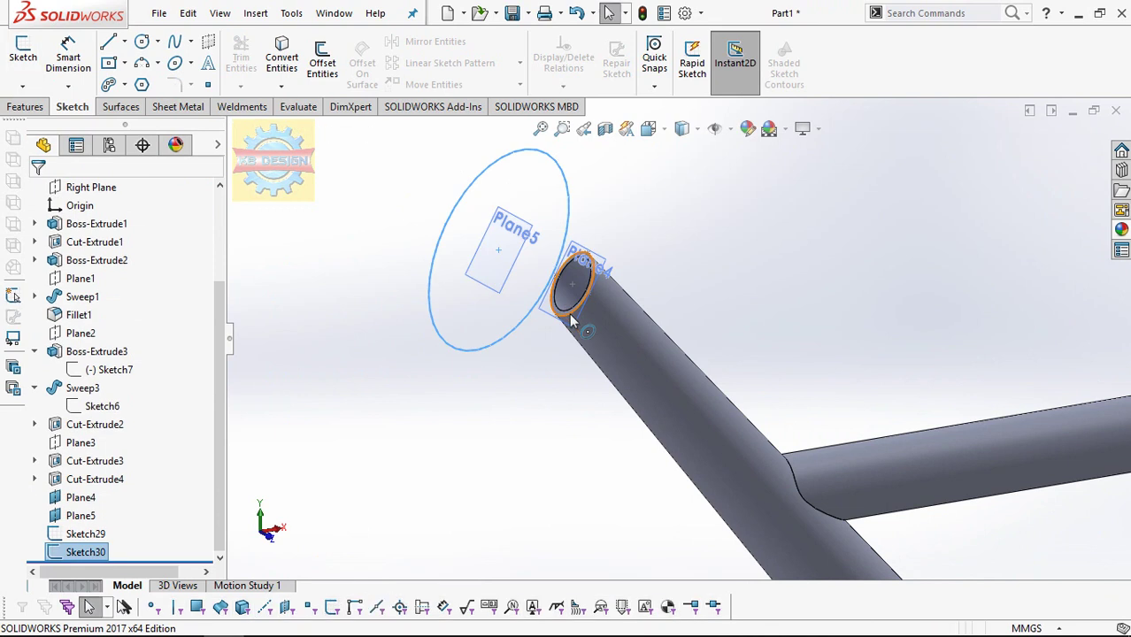
# - Loft from the tube-end circle to the 100 mm circle, realigning the connectors, to form the rose
pyautogui.click(558, 292)
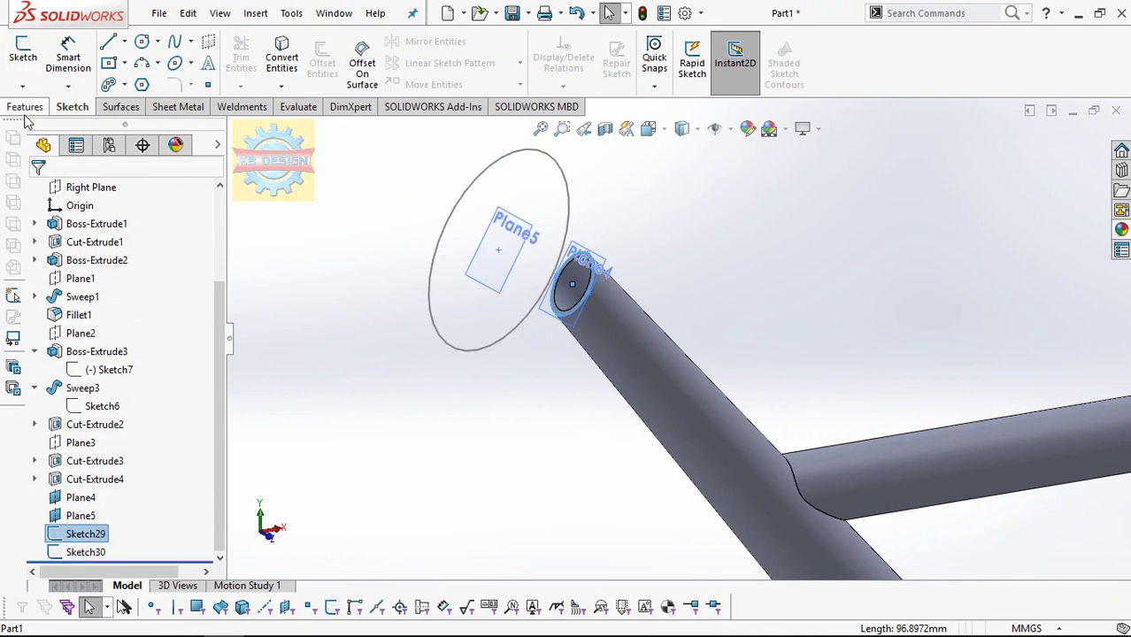
pyautogui.click(570, 206)
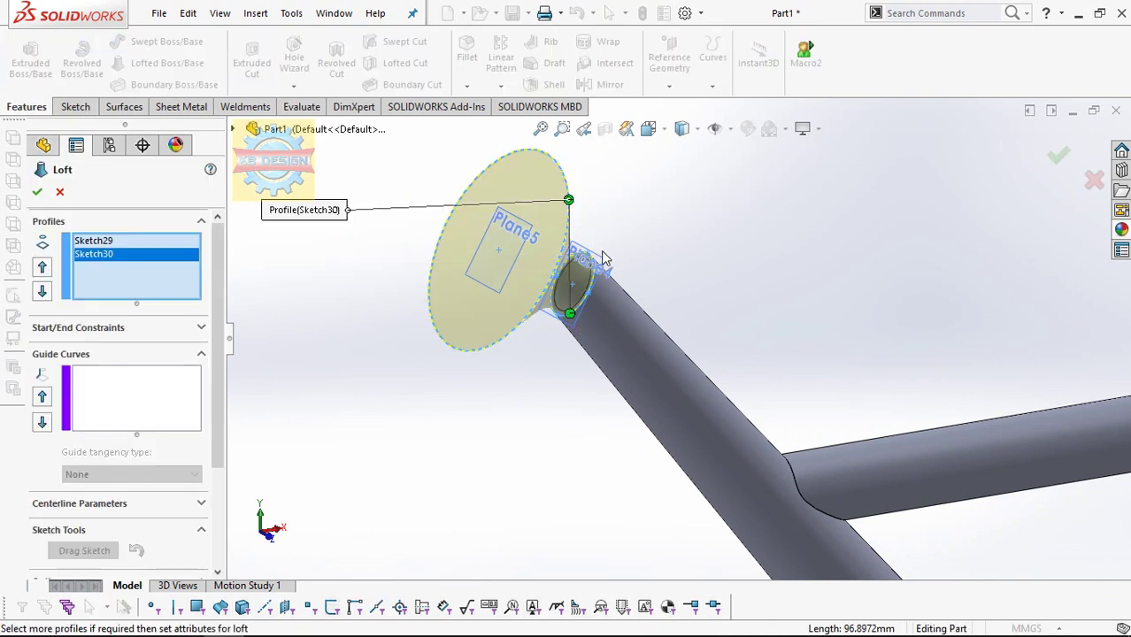
pyautogui.press('space')
pyautogui.click(691, 320)
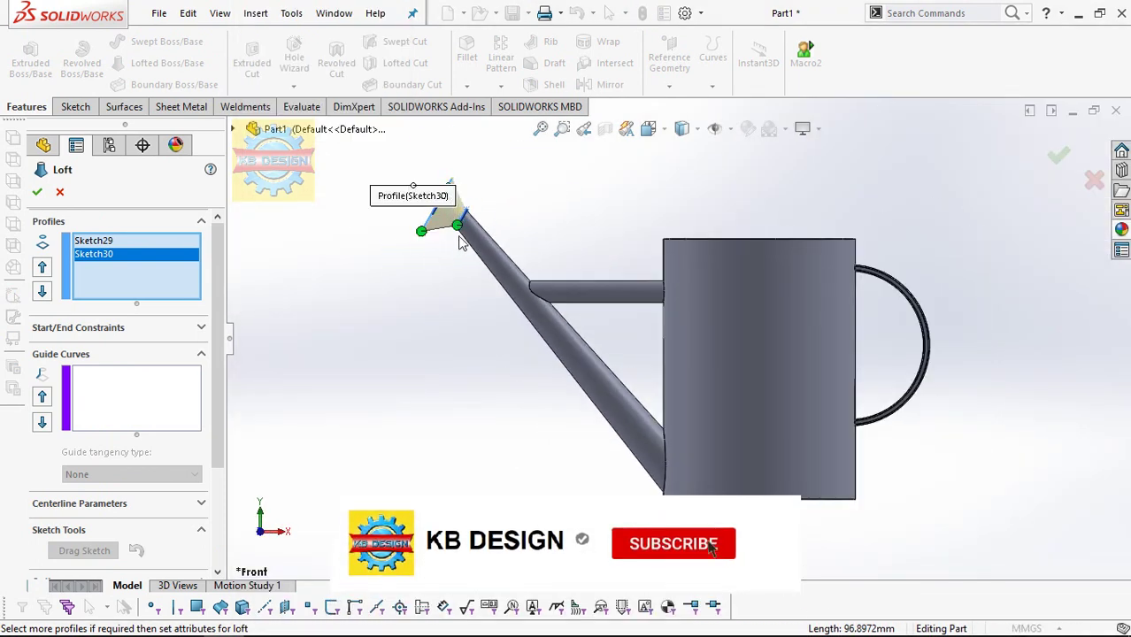
pyautogui.scroll(-4, 457, 247)
pyautogui.moveTo(566, 265); pyautogui.dragTo(562, 275)
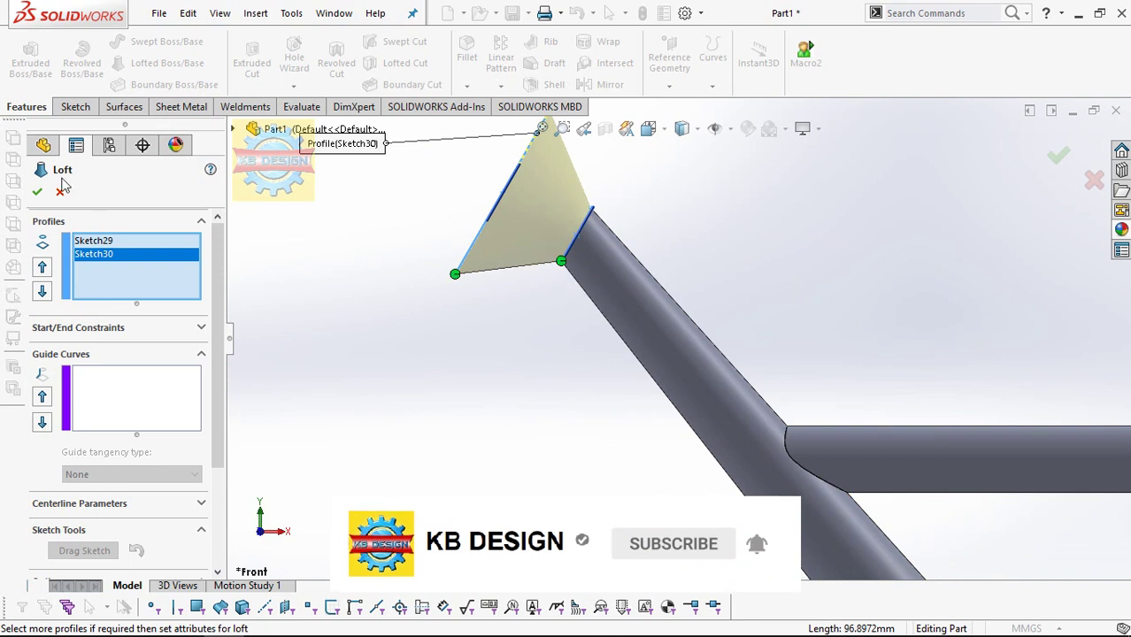
pyautogui.click(36, 191)
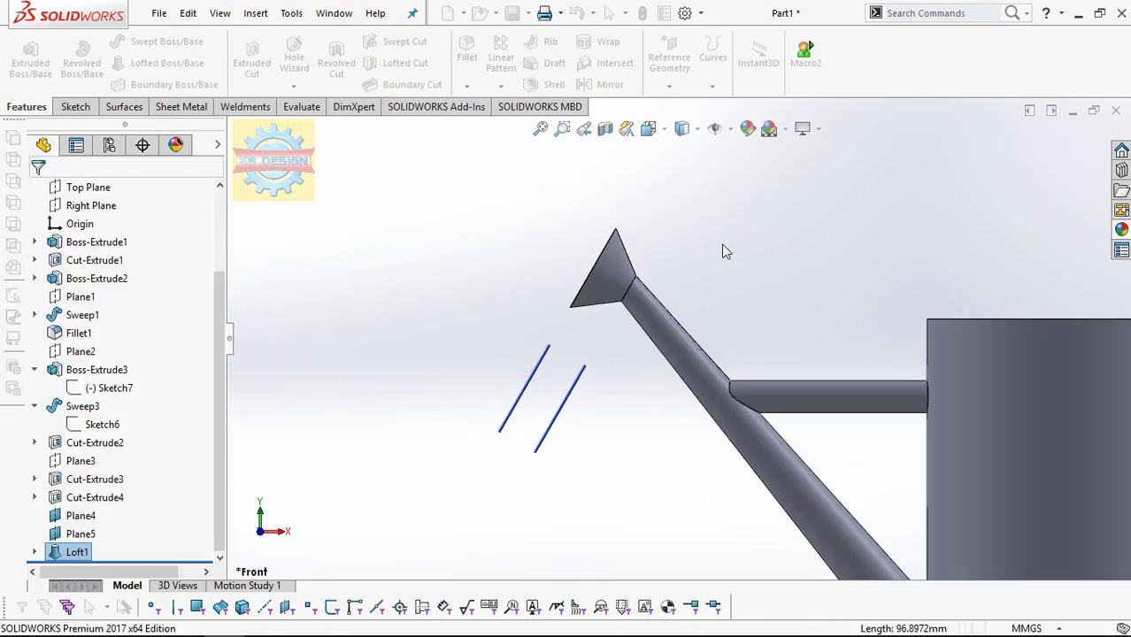
pyautogui.moveTo(723, 243)
pyautogui.mouseDown(button='middle')
pyautogui.moveTo(827, 310)
pyautogui.moveTo(669, 324)
pyautogui.mouseUp(button='middle')
pyautogui.scroll(3, 827, 311)
# - Open the 100 mm circle sketch to check its diameter, then start a sketch on Plane4
pyautogui.click(34, 553)
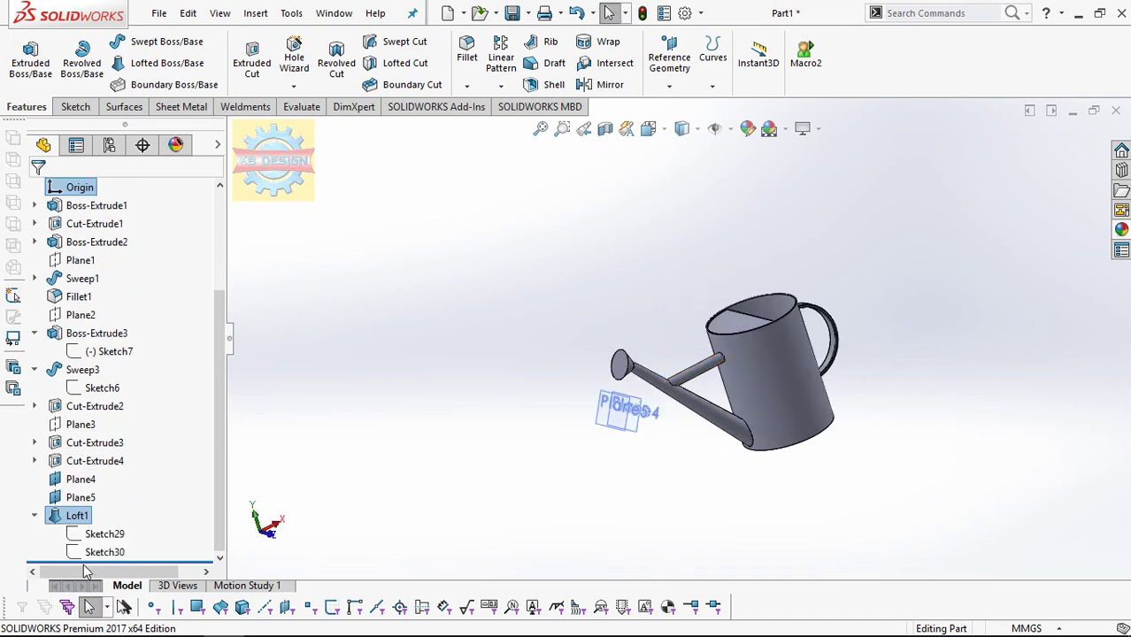
pyautogui.click(97, 554)
pyautogui.click(105, 507)
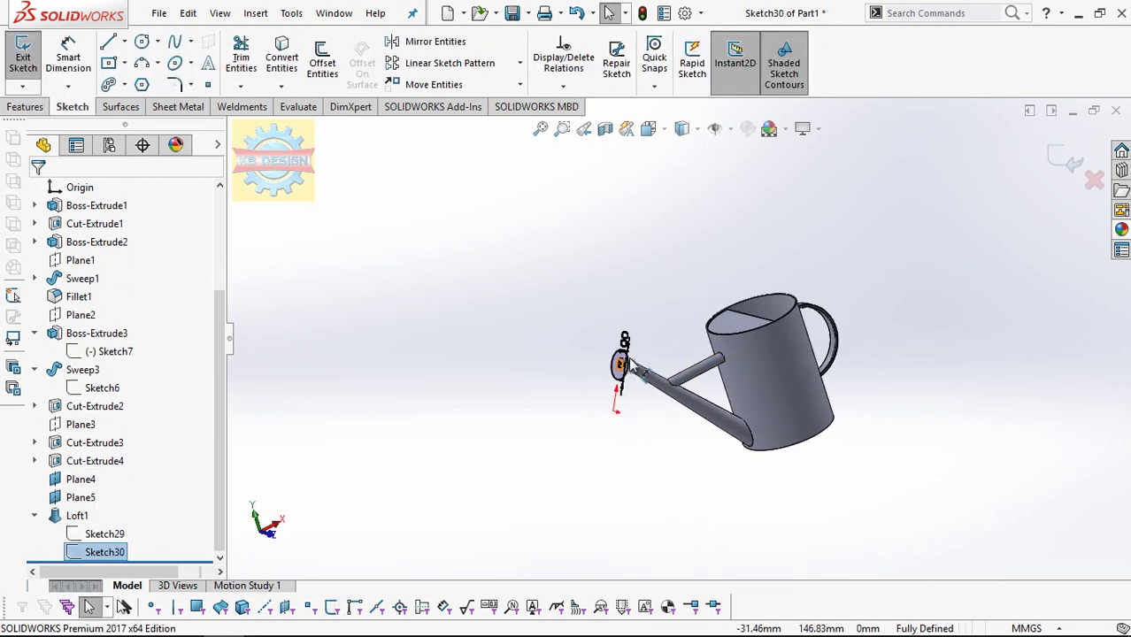
pyautogui.doubleClick(628, 346)
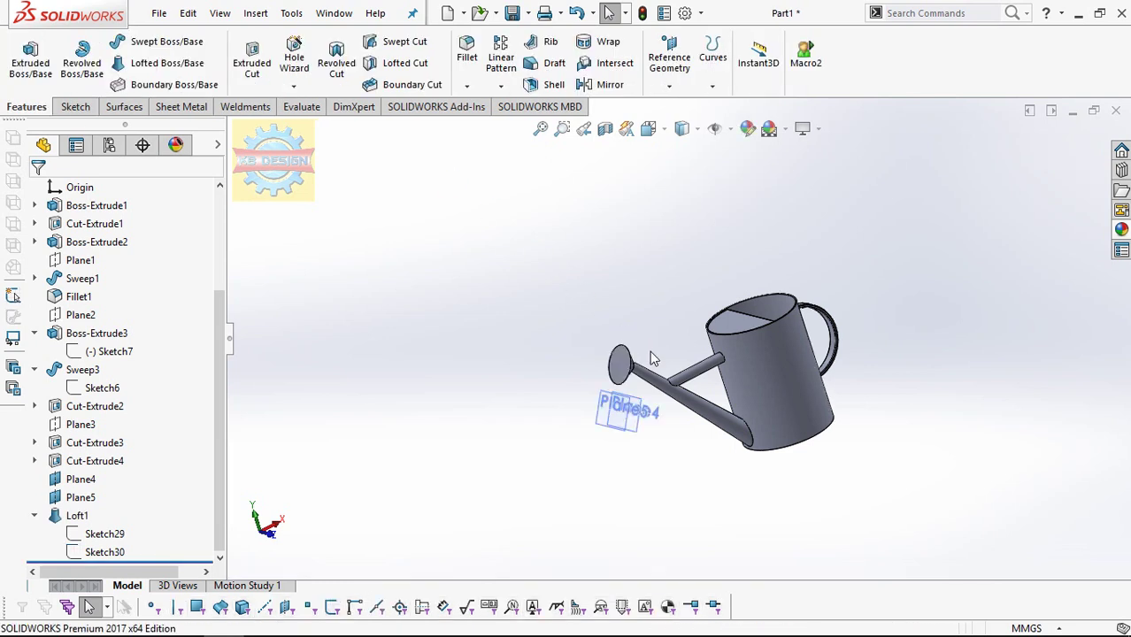
pyautogui.scroll(-5, 657, 408)
pyautogui.click(627, 451)
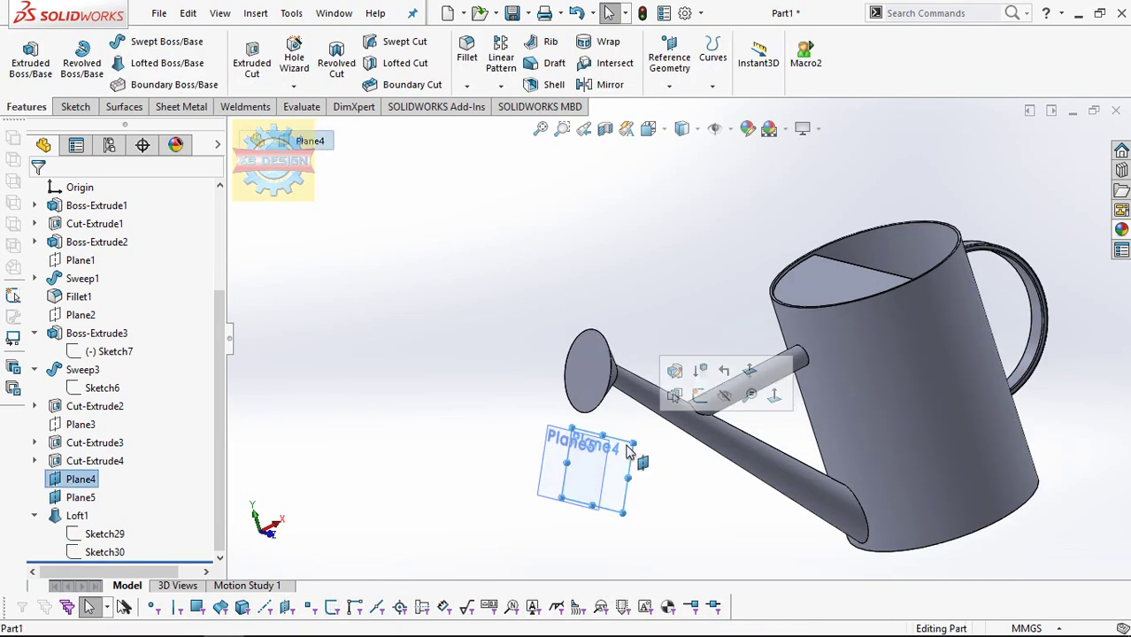
pyautogui.click(722, 395)
pyautogui.scroll(-3, 722, 395)
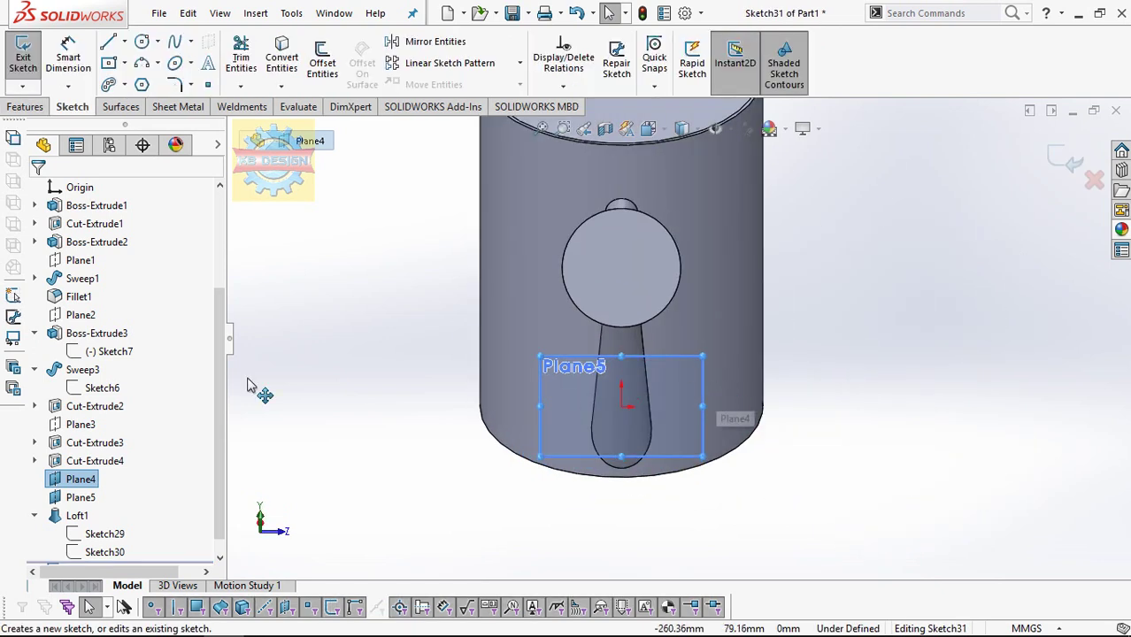
# - Suppress Loft1 and set Sketch29's tube-end ellipse to construction geometry
pyautogui.click(106, 535)
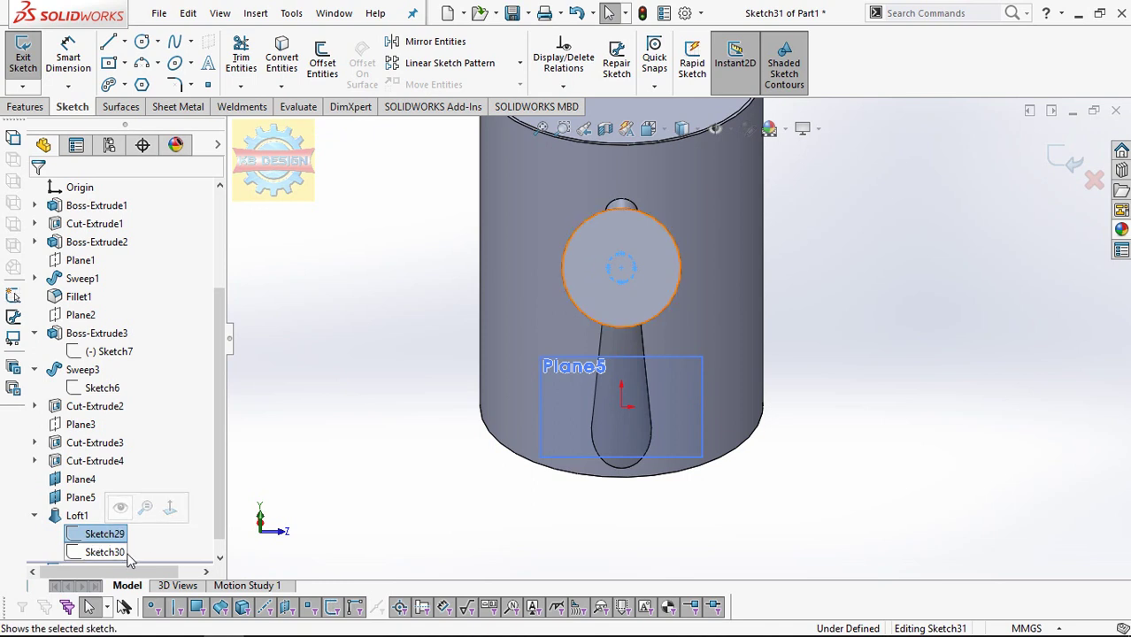
pyautogui.click(77, 516)
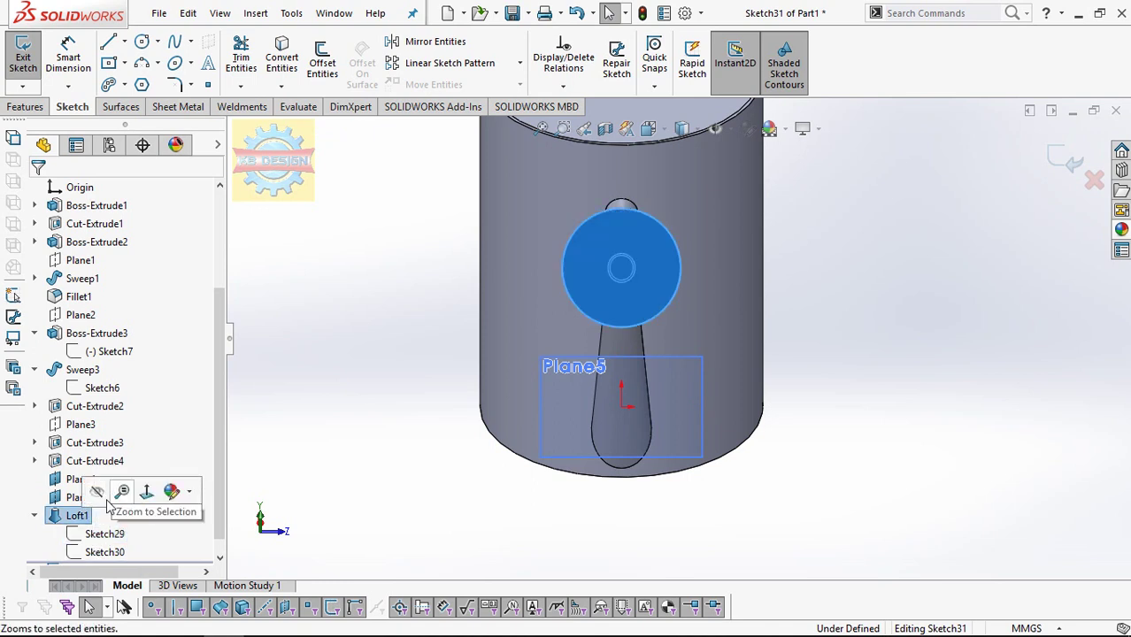
pyautogui.hotkey('ctrl', 'b')
pyautogui.click(78, 516)
pyautogui.click(140, 461)
pyautogui.click(120, 528)
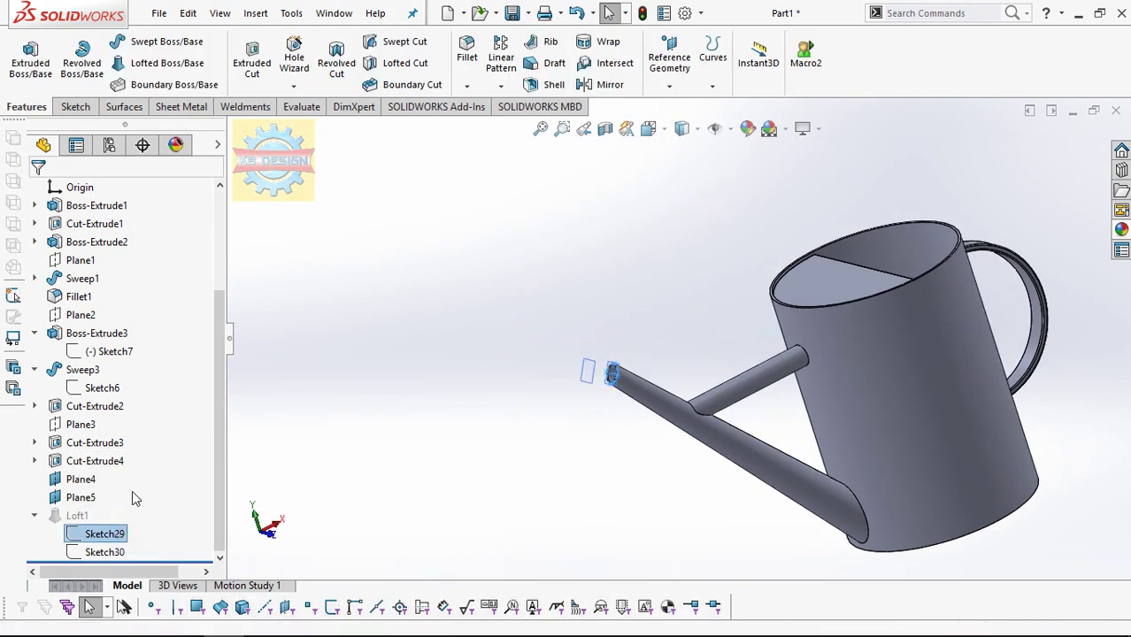
pyautogui.click(131, 486)
pyautogui.scroll(-5, 611, 376)
pyautogui.click(602, 318)
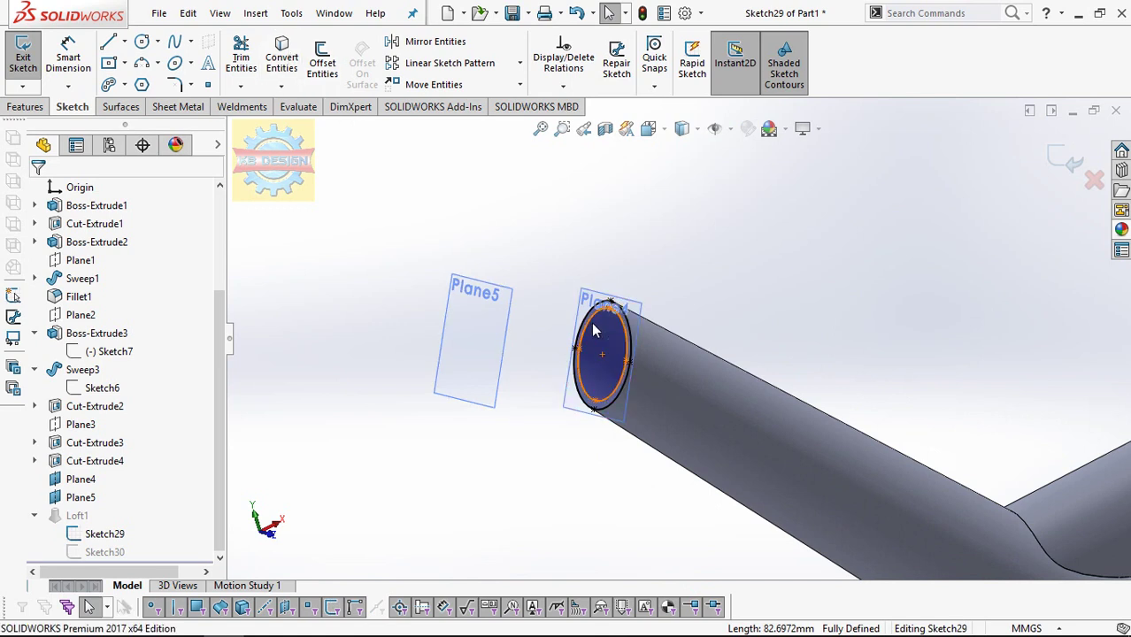
pyautogui.click(62, 415)
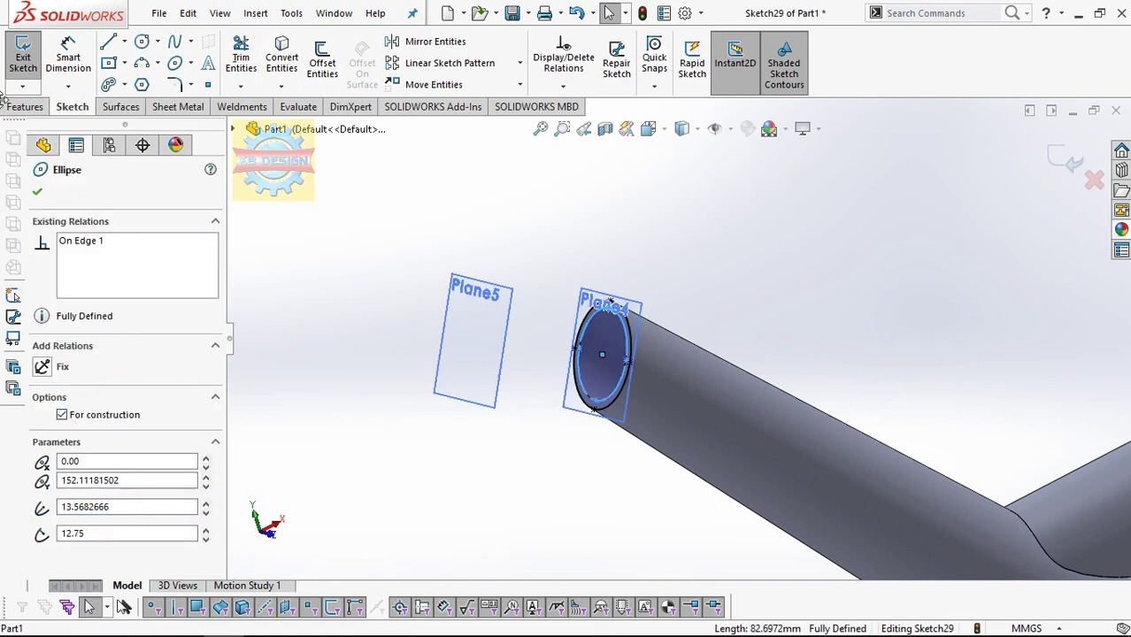
pyautogui.click(23, 55)
# - Unsuppress Loft1 and start a new sketch on Plane4
pyautogui.click(77, 515)
pyautogui.click(103, 467)
pyautogui.scroll(3, 574, 367)
pyautogui.scroll(3, 573, 367)
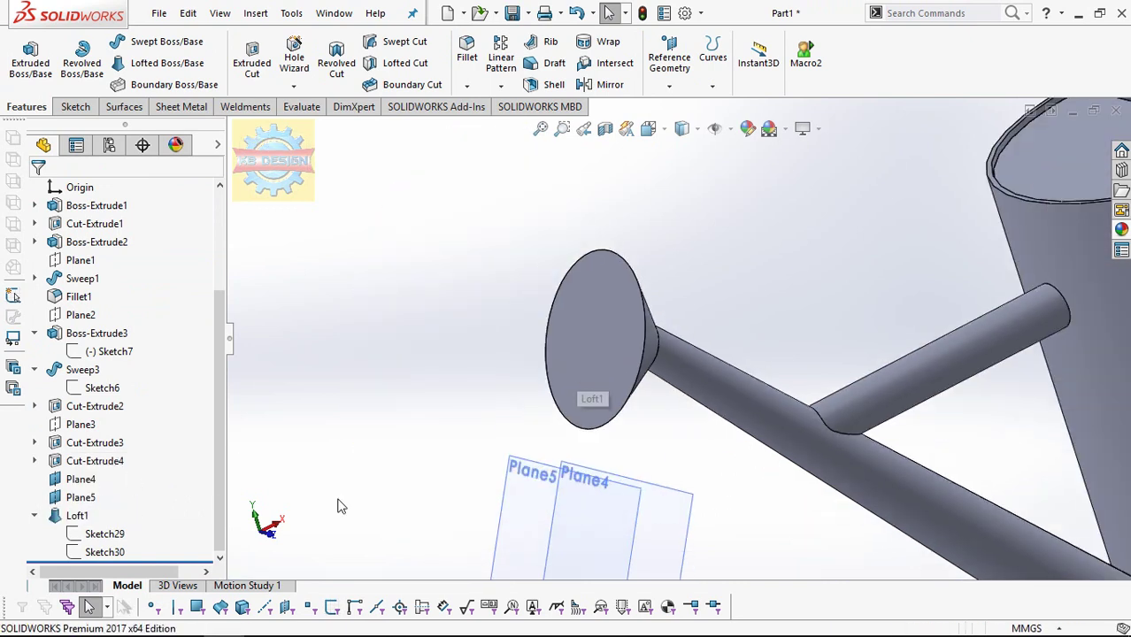
pyautogui.click(677, 513)
pyautogui.click(762, 459)
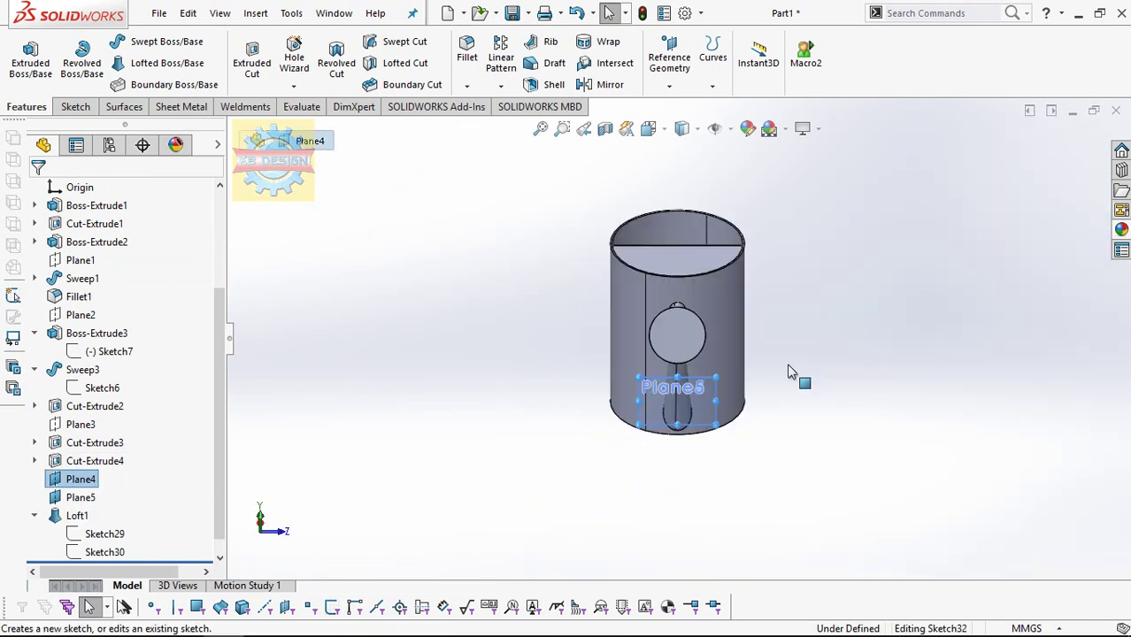
pyautogui.click(99, 534)
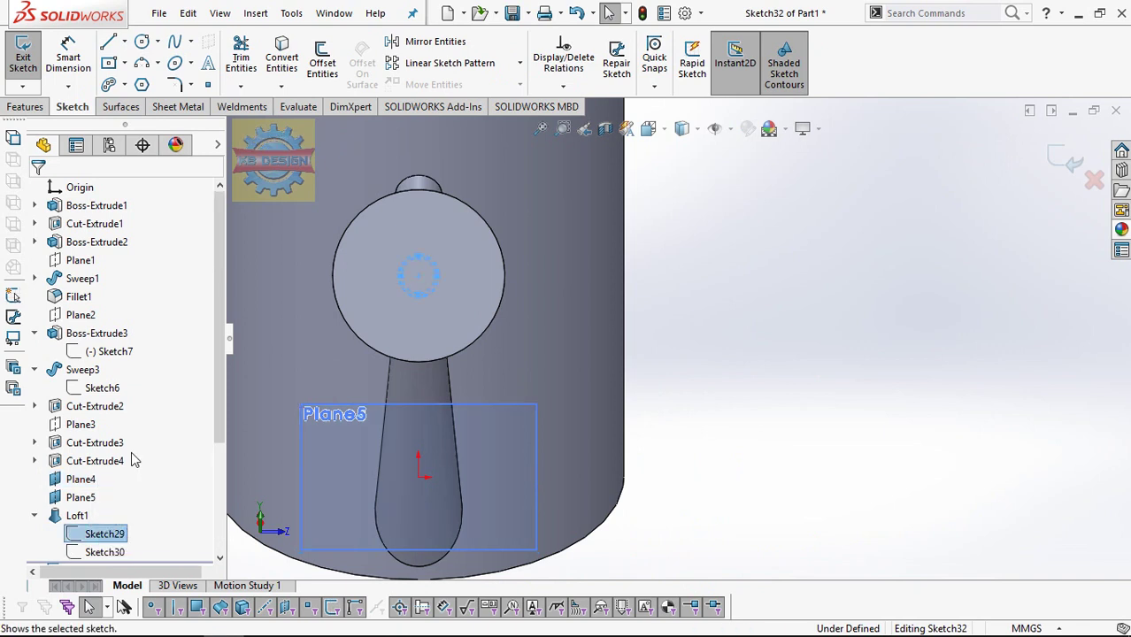
# - Convert Sketch29's circle into Sketch32, then begin a sketch on Plane5
pyautogui.click(412, 274)
pyautogui.click(282, 62)
pyautogui.click(13, 69)
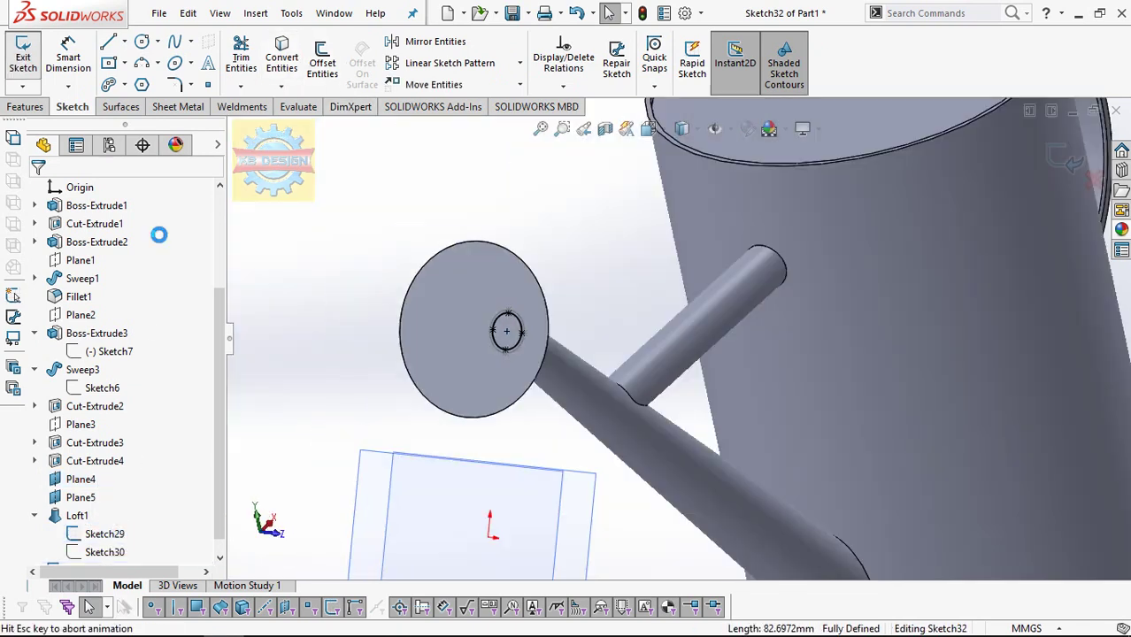
pyautogui.click(544, 471)
pyautogui.click(565, 421)
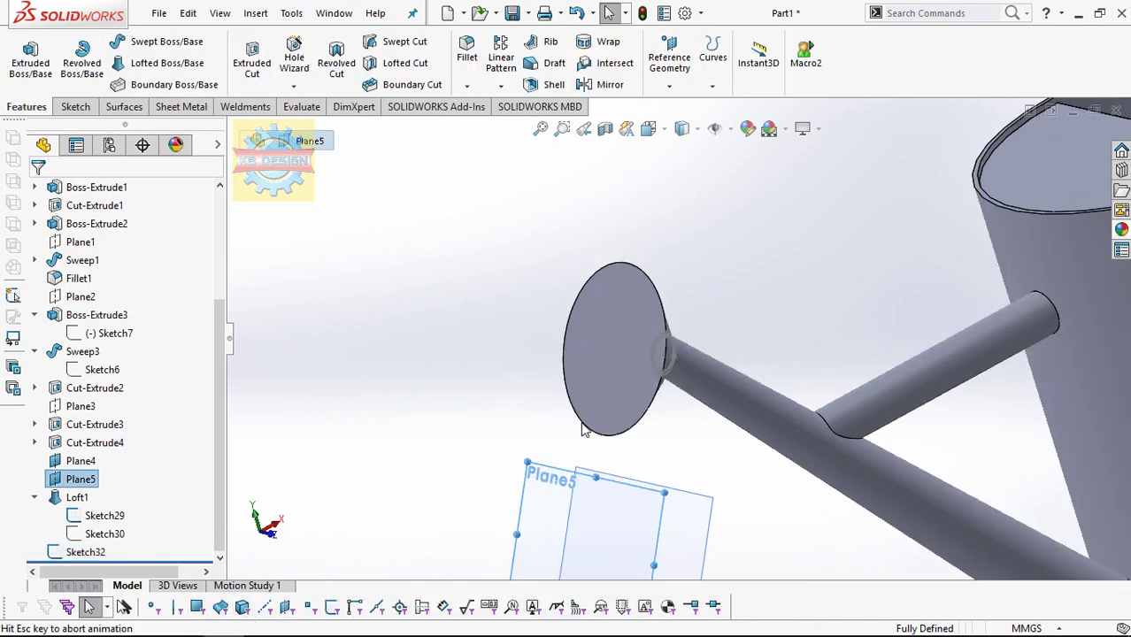
# - Offset the spout-end circle 10 mm inward in the Plane5 sketch and exit it
pyautogui.click(321, 64)
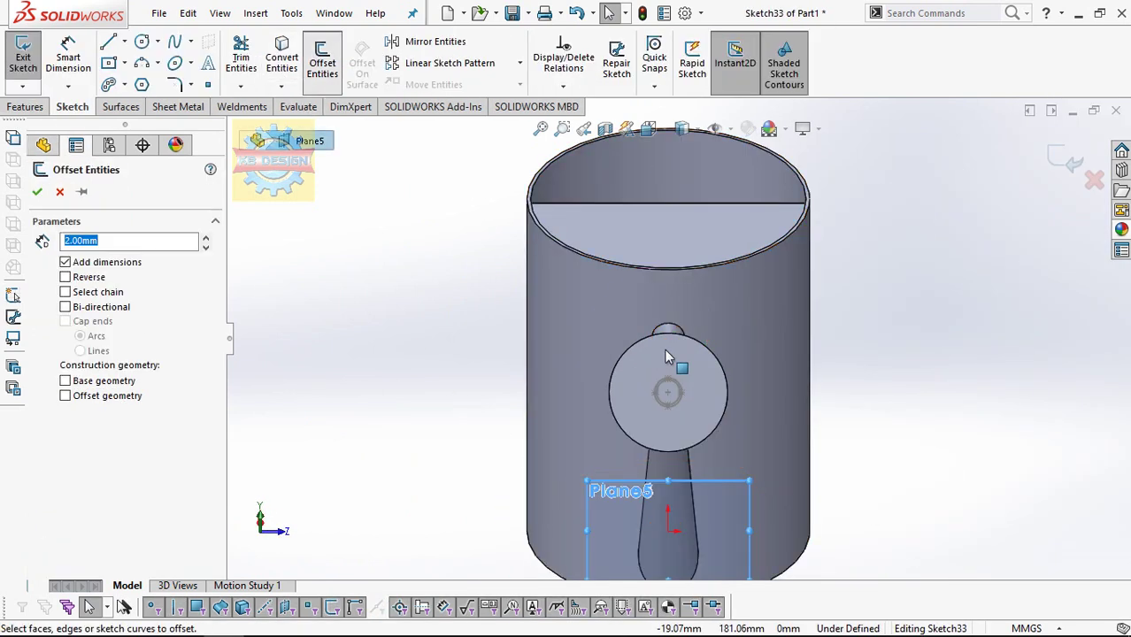
pyautogui.click(658, 335)
pyautogui.click(65, 280)
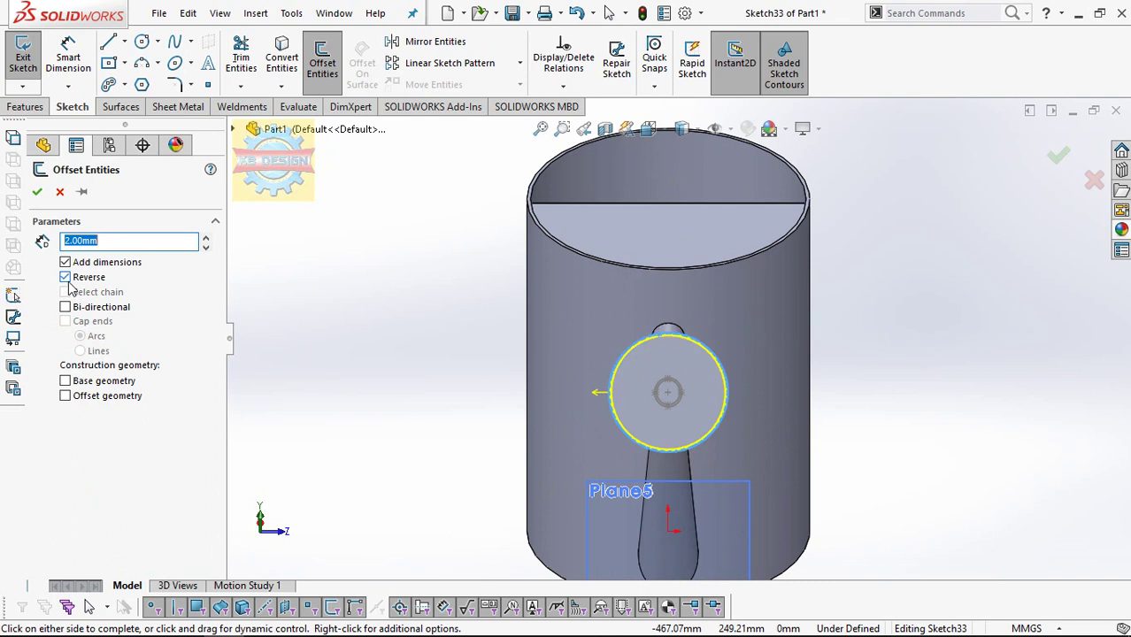
pyautogui.write('5')
pyautogui.press('Return')
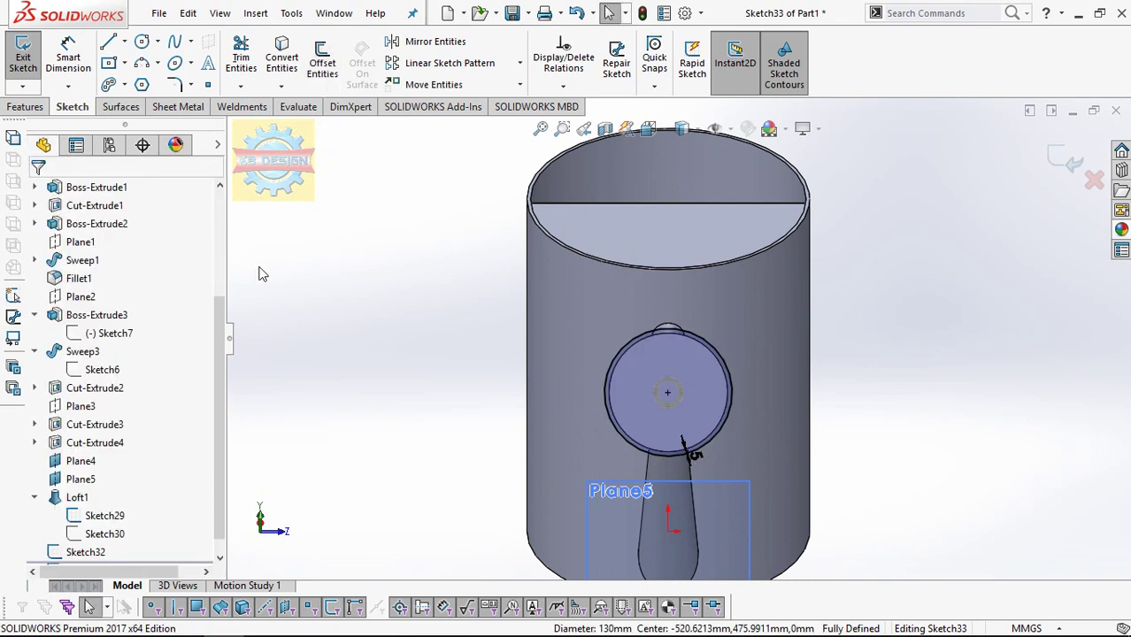
pyautogui.doubleClick(697, 455)
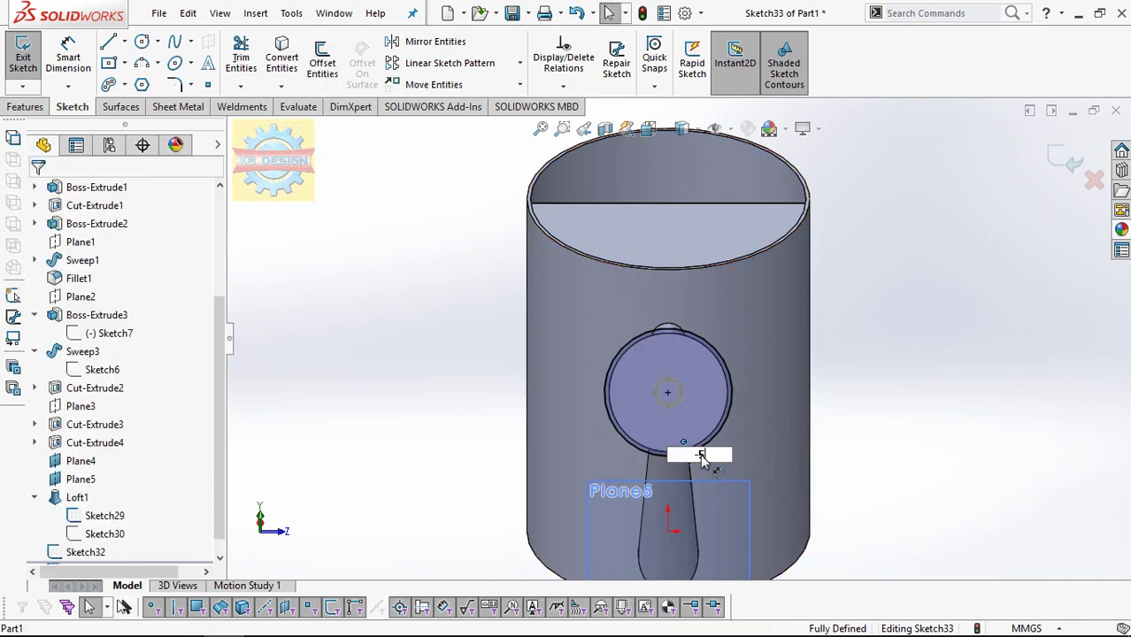
pyautogui.write('10')
pyautogui.press('Return')
pyautogui.click(27, 106)
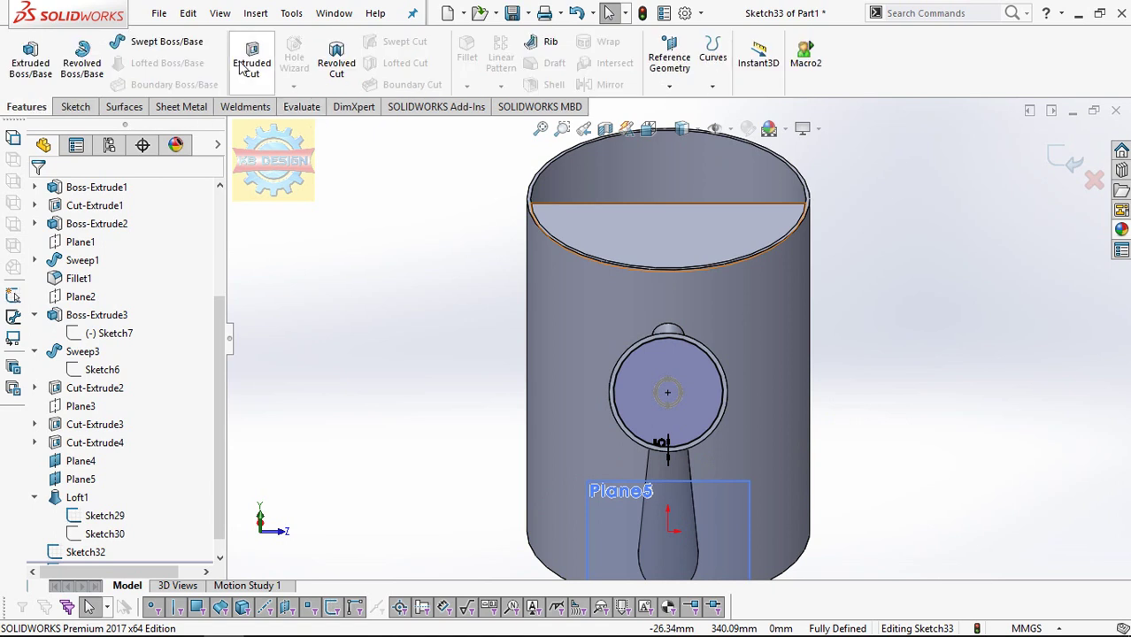
pyautogui.click(76, 106)
pyautogui.click(23, 51)
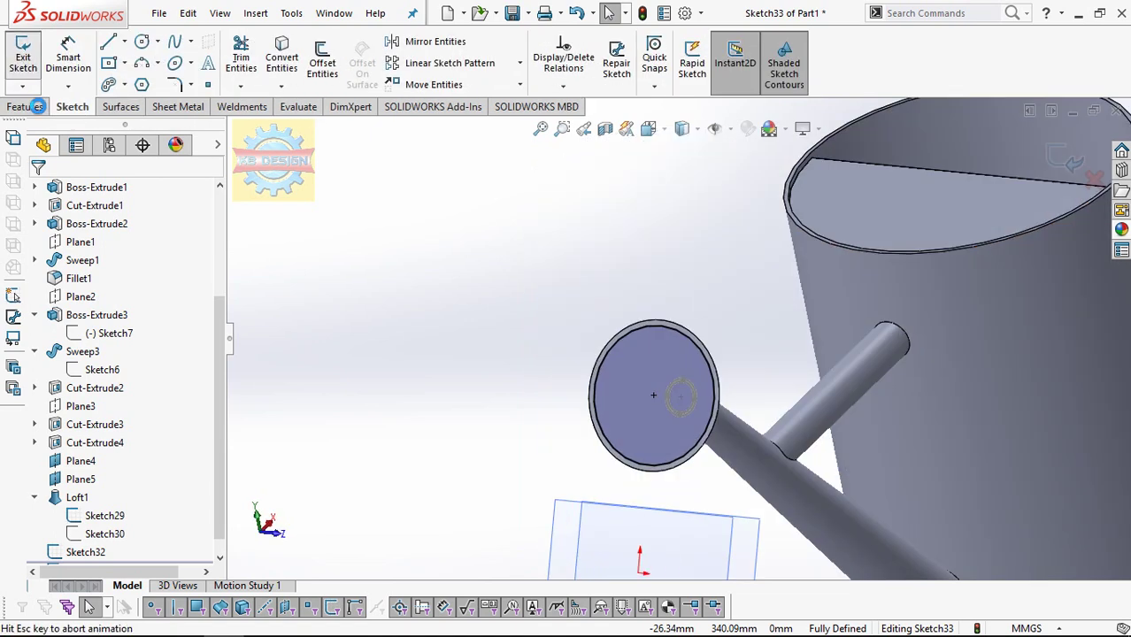
pyautogui.click(40, 110)
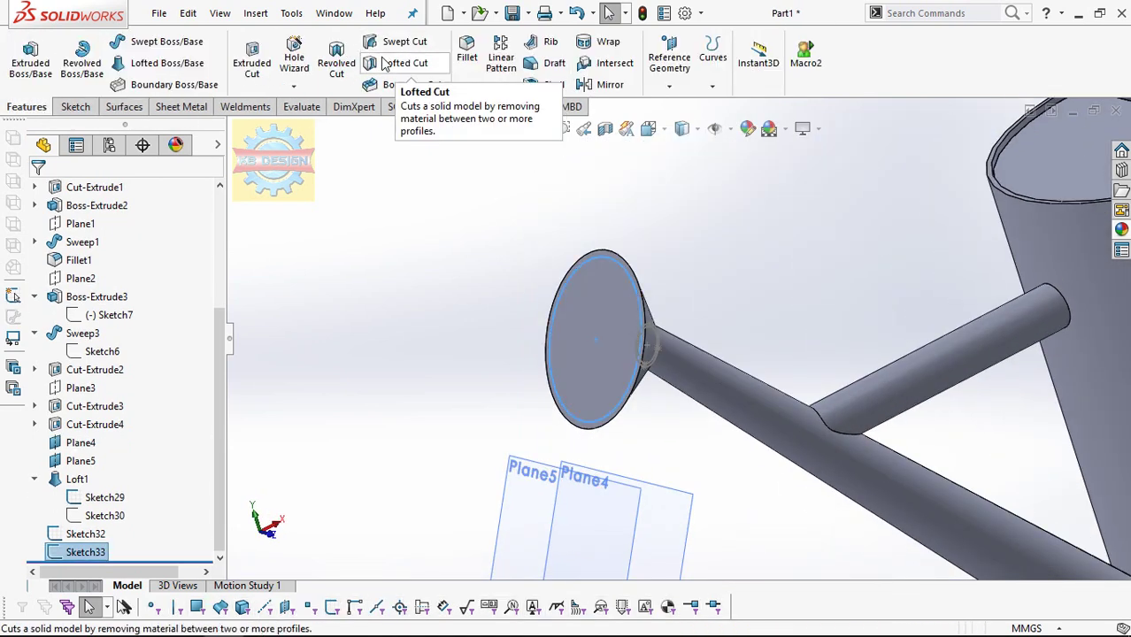
# - Start a lofted cut with Sketch32 and Sketch33 as its two profiles
pyautogui.click(403, 63)
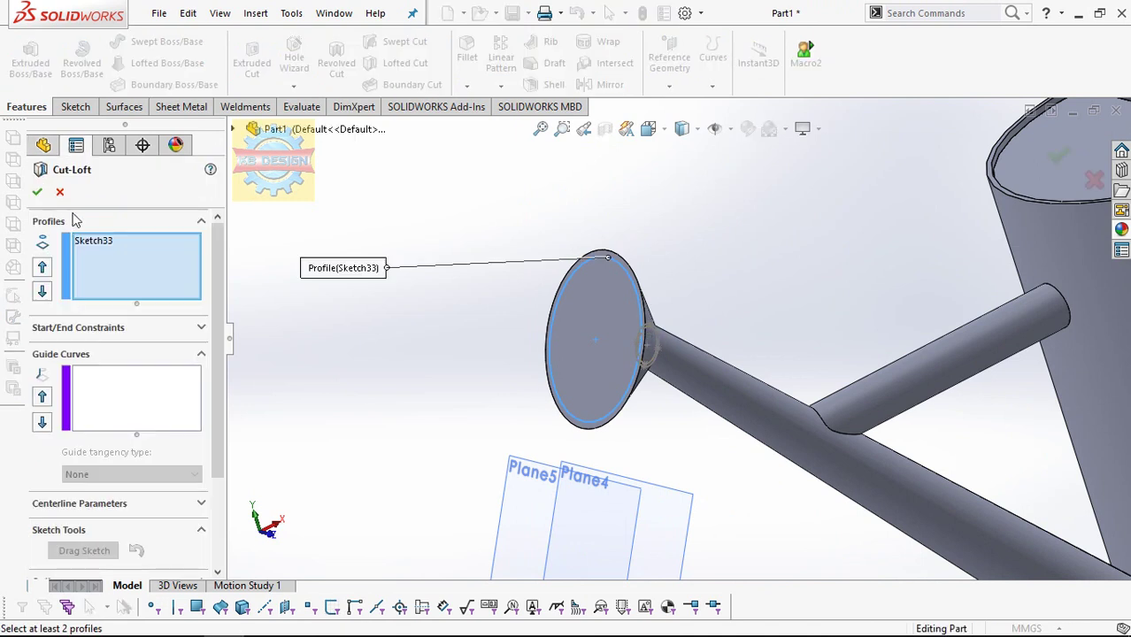
pyautogui.press('Escape')
pyautogui.click(104, 498)
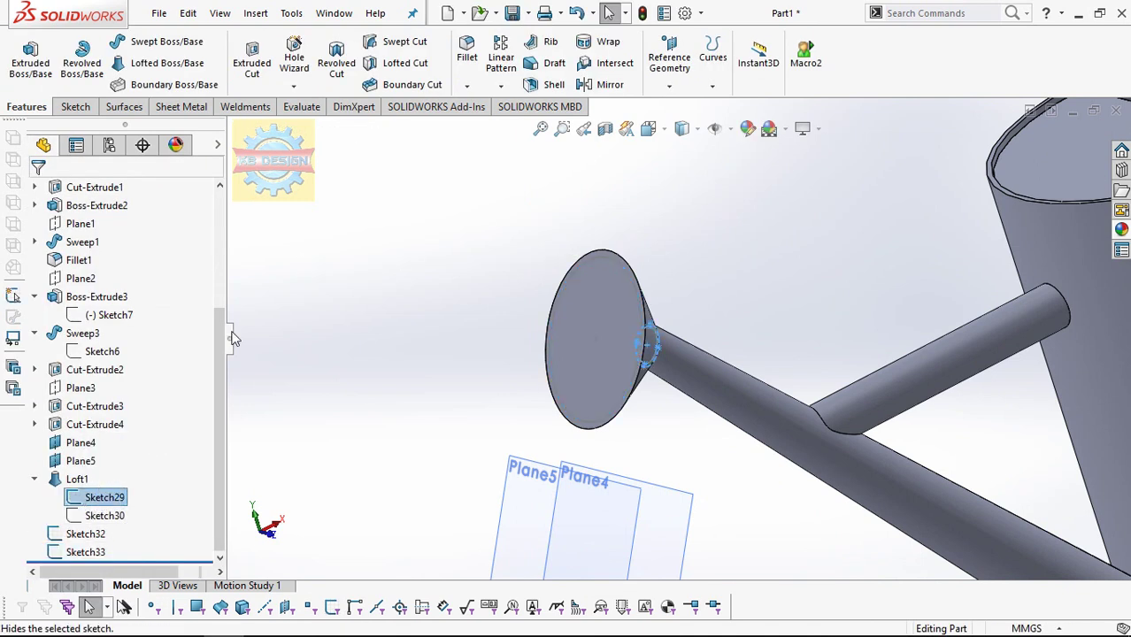
pyautogui.click(317, 247)
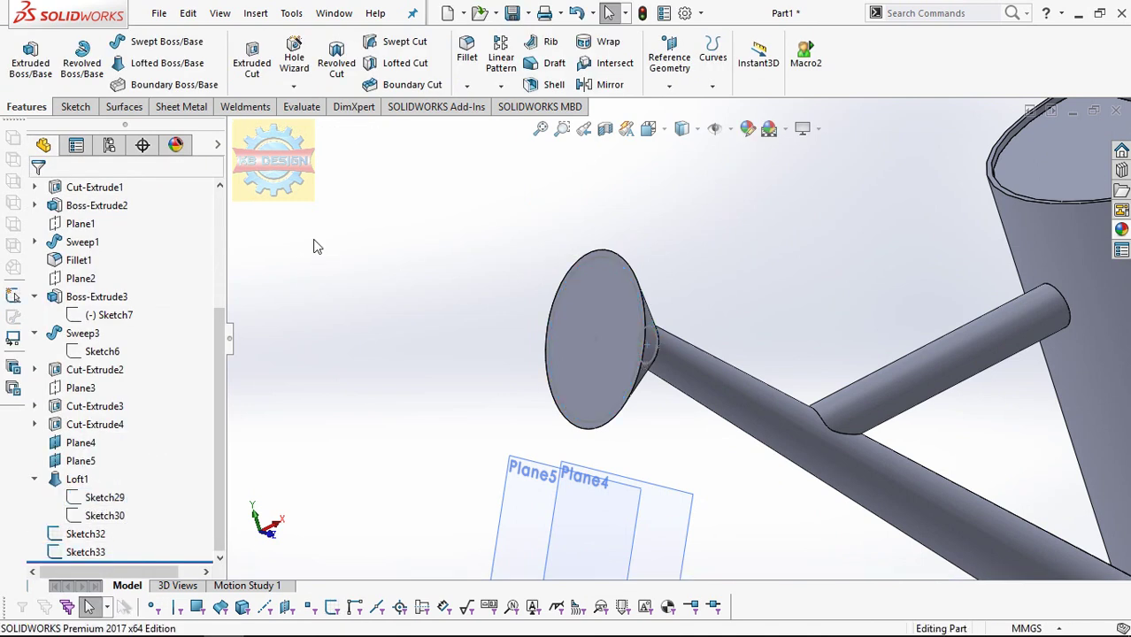
pyautogui.click(648, 335)
pyautogui.click(612, 268)
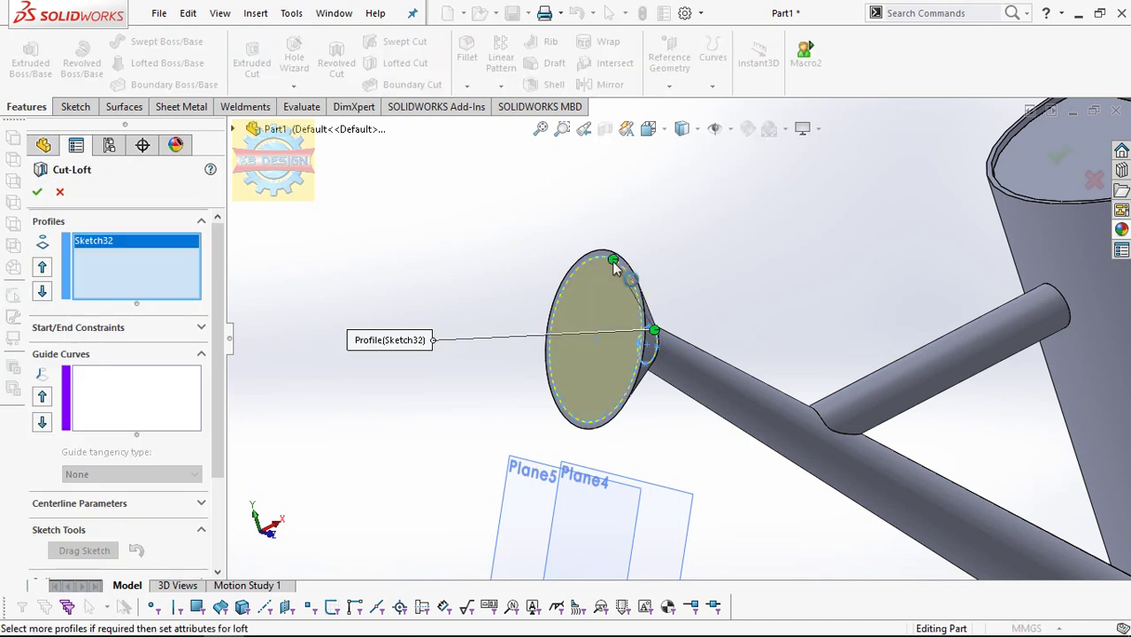
# - Check the cut preview from the Front view and accept Cut-Loft1
pyautogui.press('space')
pyautogui.click(692, 354)
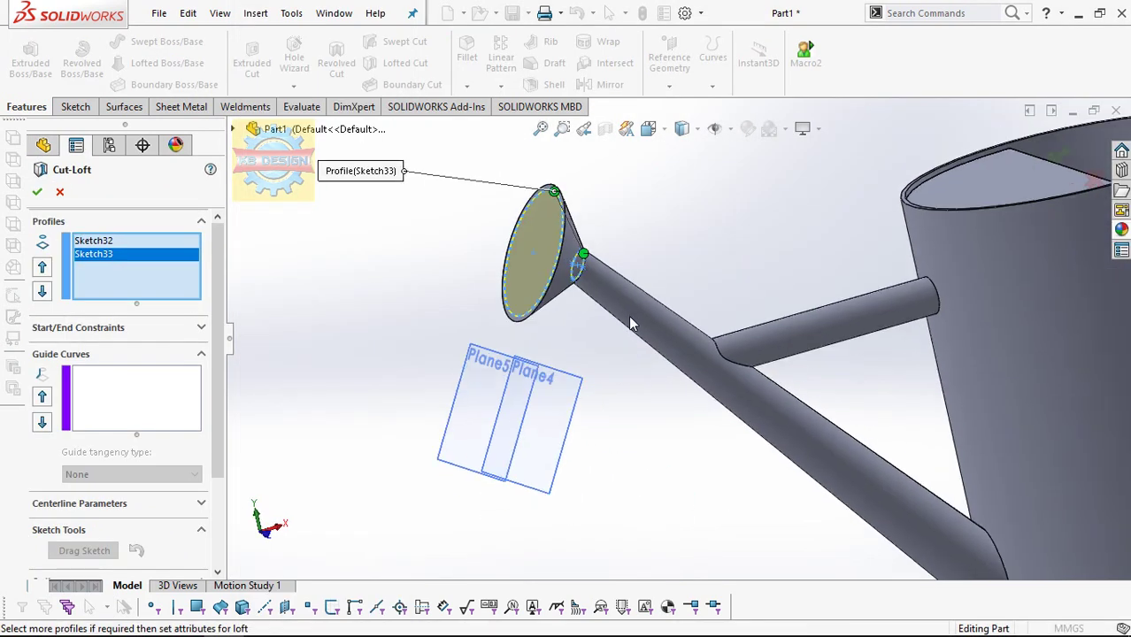
pyautogui.scroll(-2, 531, 221)
pyautogui.scroll(-2, 549, 234)
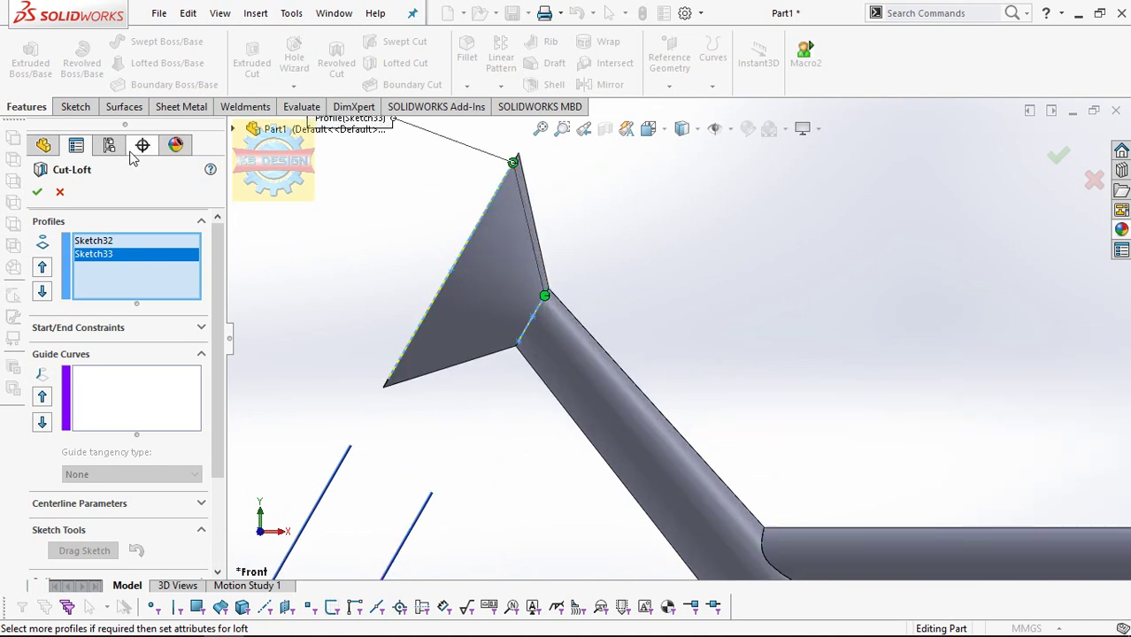
pyautogui.press('Return')
pyautogui.scroll(3, 518, 247)
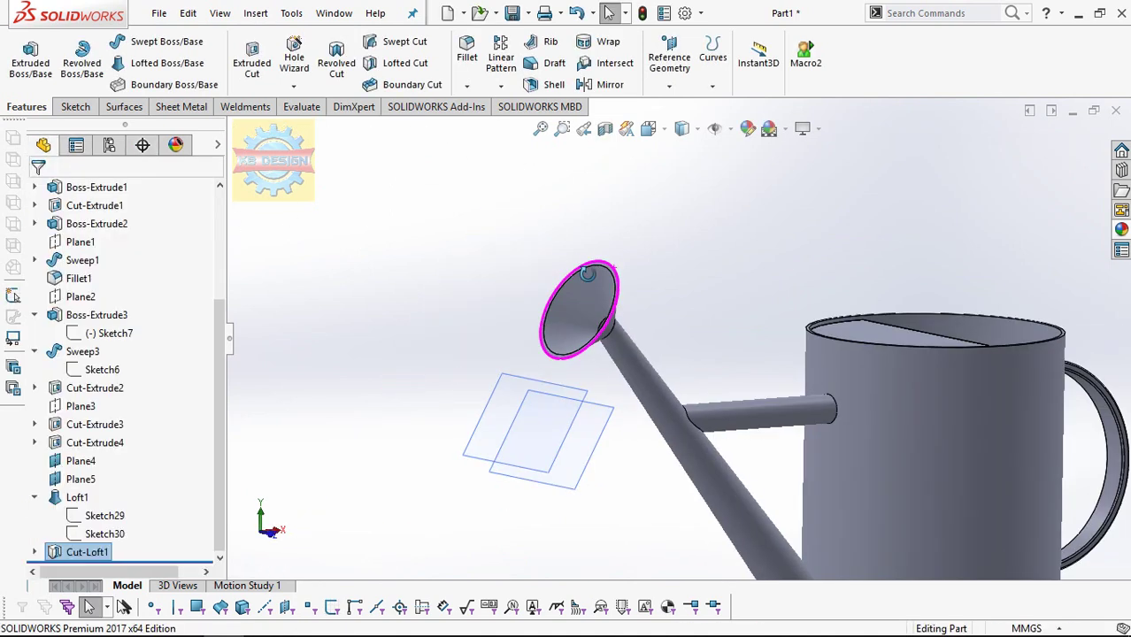
pyautogui.moveTo(518, 247); pyautogui.dragTo(572, 241, button='middle')
pyautogui.scroll(-3, 573, 241)
# - Convert the spout end face's outer edge and extrude it 10 mm into a disc
pyautogui.click(574, 245)
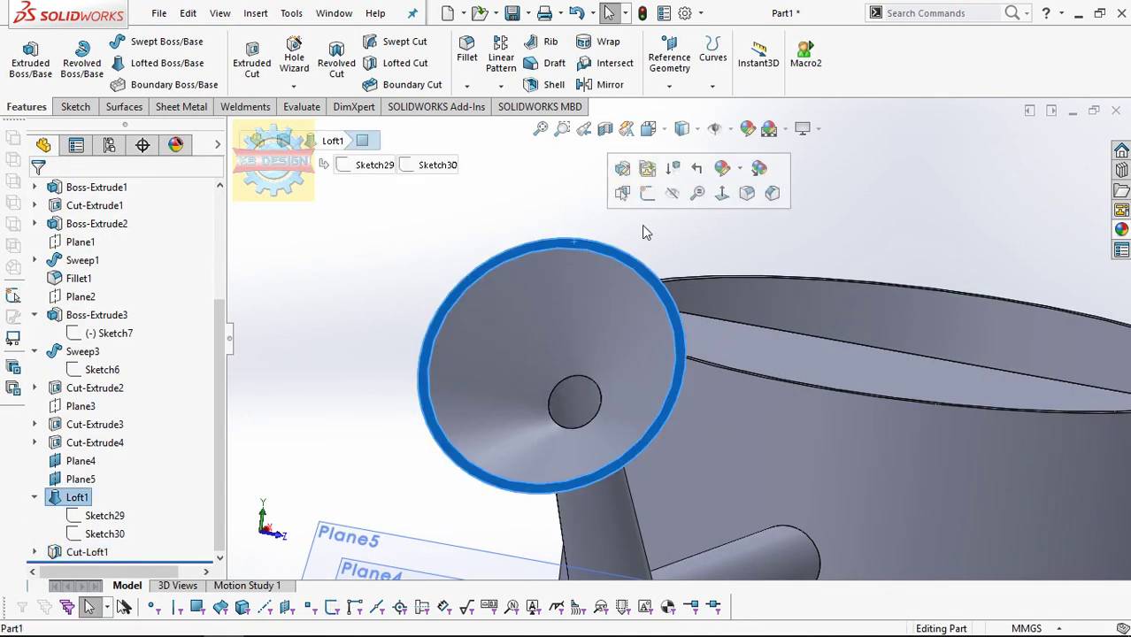
pyautogui.click(648, 194)
pyautogui.scroll(-2, 585, 264)
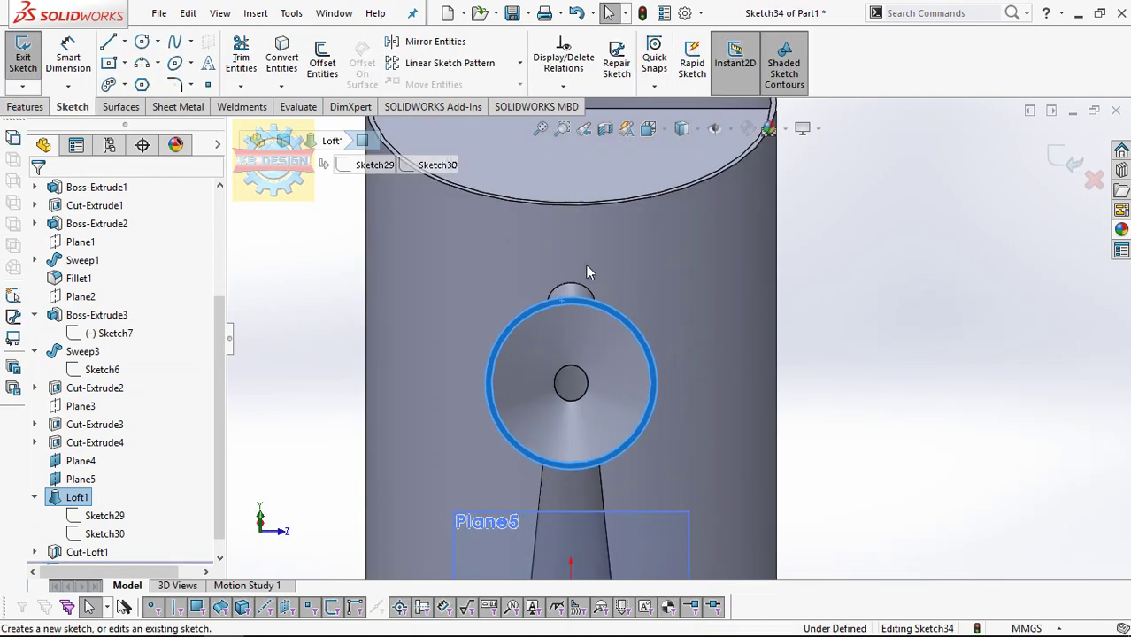
pyautogui.click(276, 56)
pyautogui.click(27, 106)
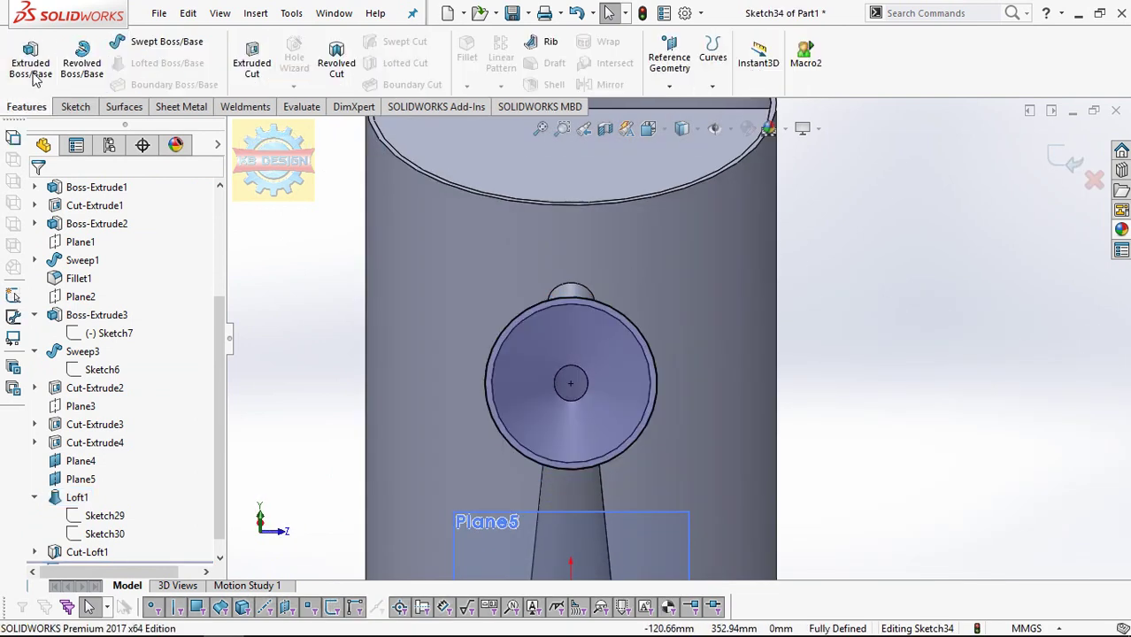
pyautogui.click(31, 60)
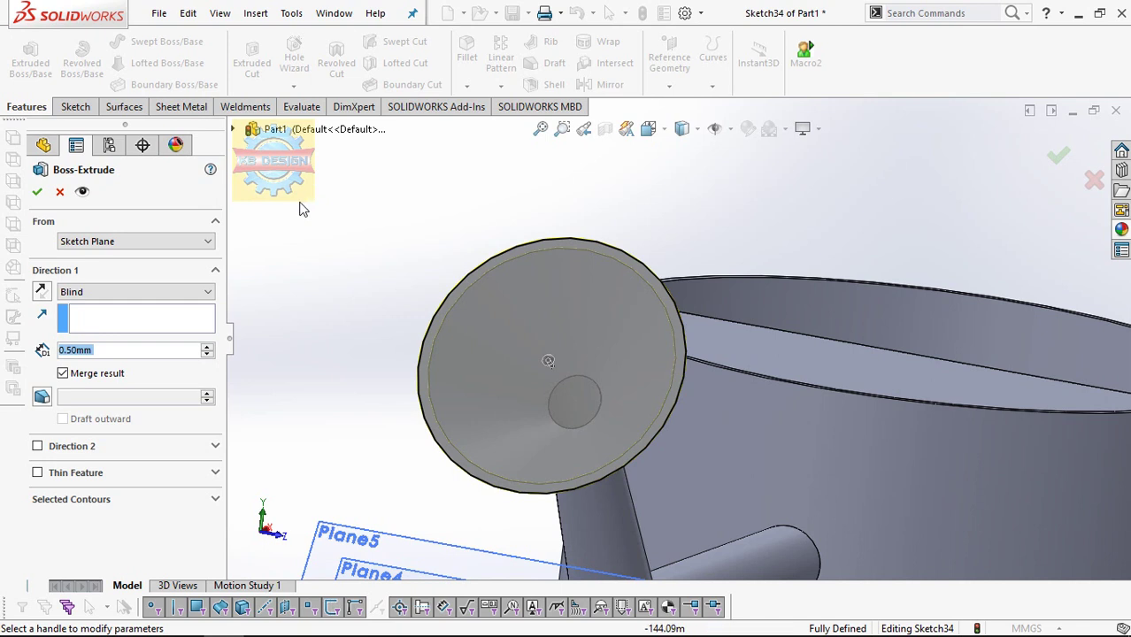
pyautogui.write('10')
pyautogui.press('Return')
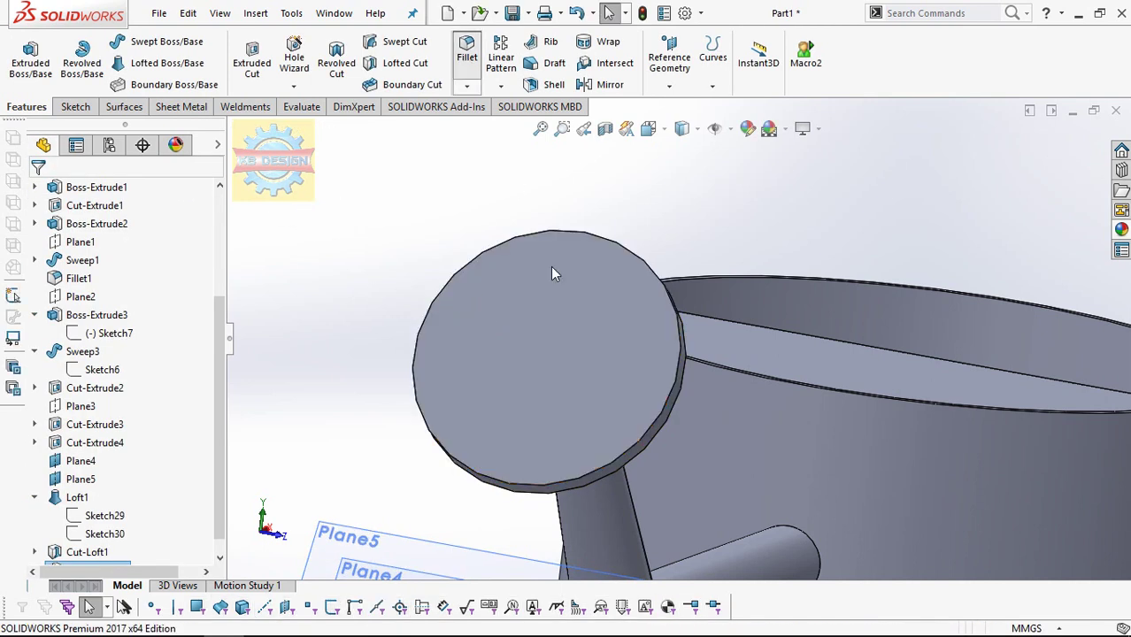
# - Fillet the edges of the disc face with a 5 mm radius
pyautogui.click(545, 276)
pyautogui.write('10')
pyautogui.press('Return')
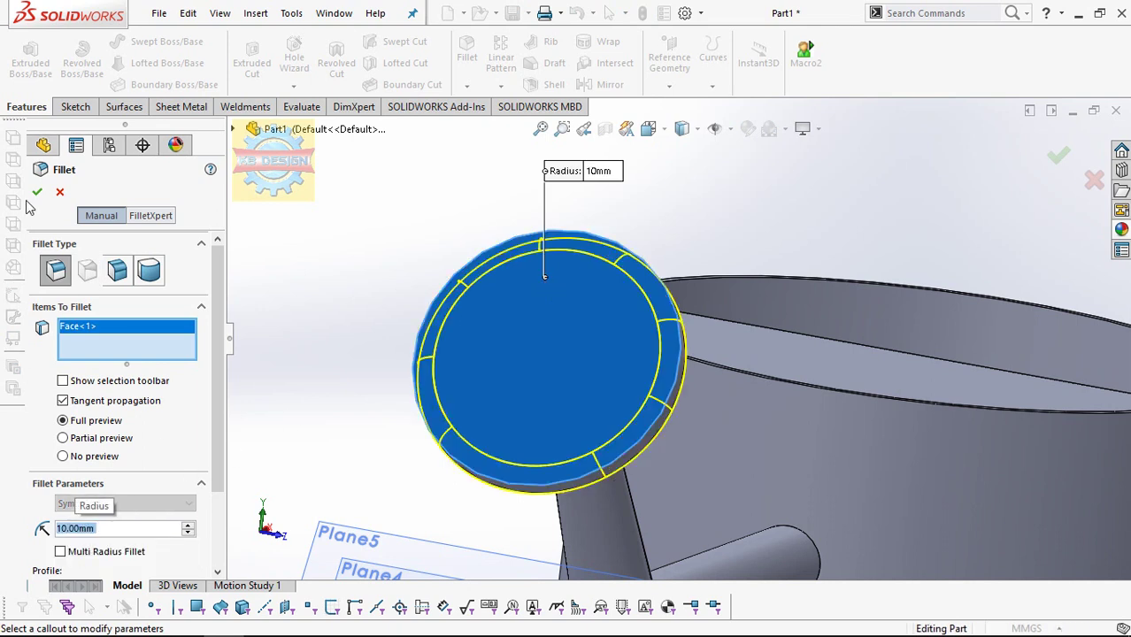
pyautogui.write('5')
pyautogui.press('Return')
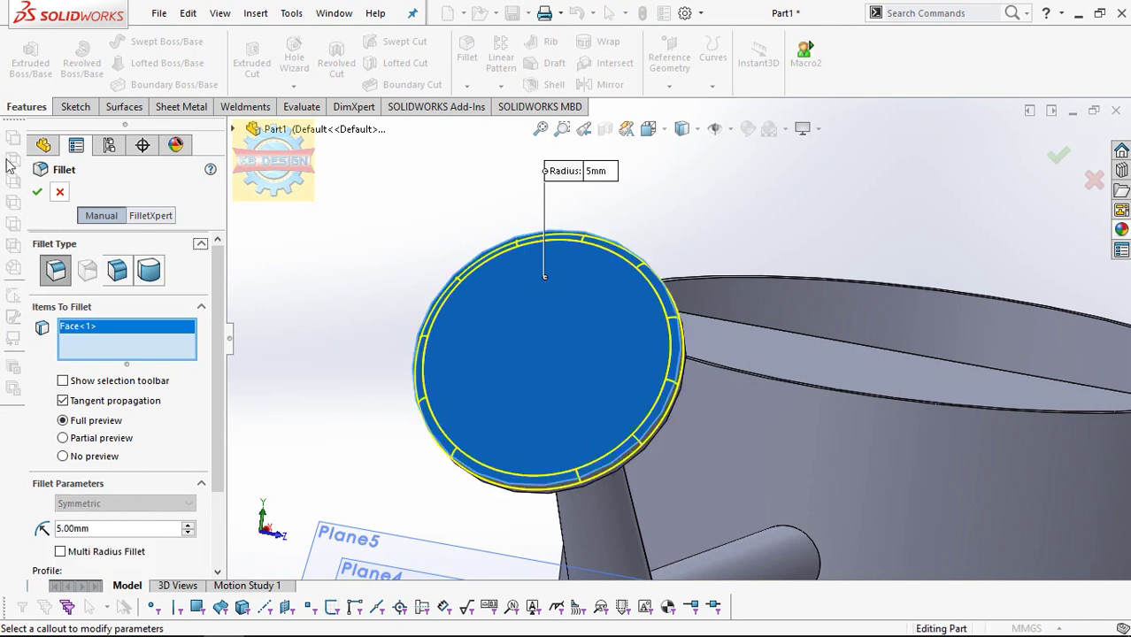
pyautogui.click(36, 193)
# - Hide Plane4 and Plane5, then start a new sketch on the rose face
pyautogui.moveTo(487, 314); pyautogui.dragTo(403, 375, button='middle')
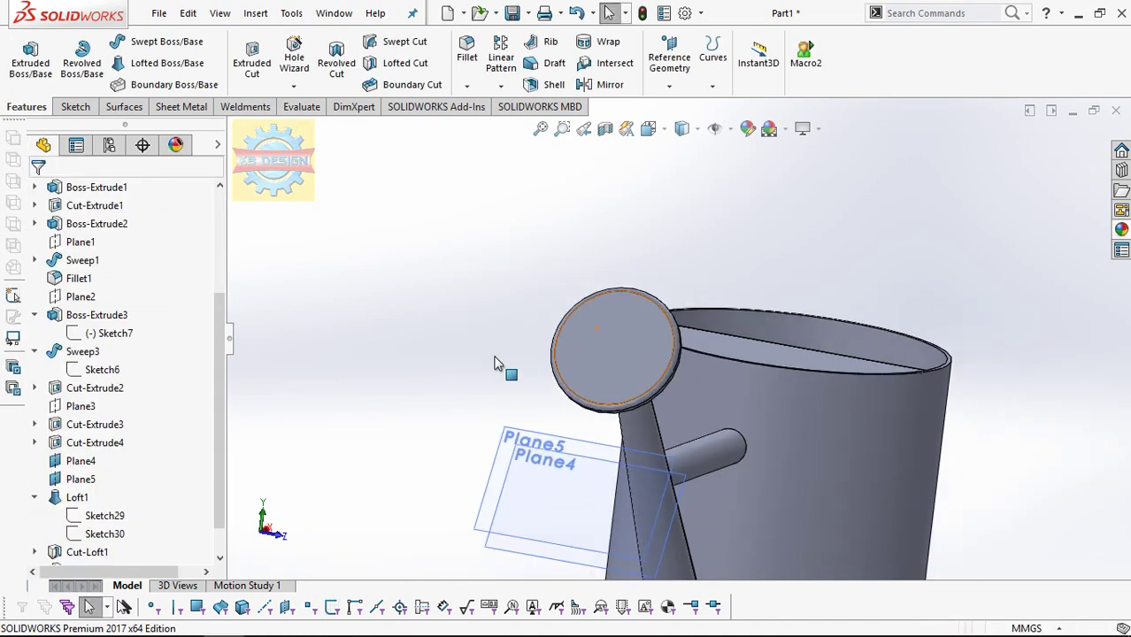
pyautogui.scroll(3, 425, 380)
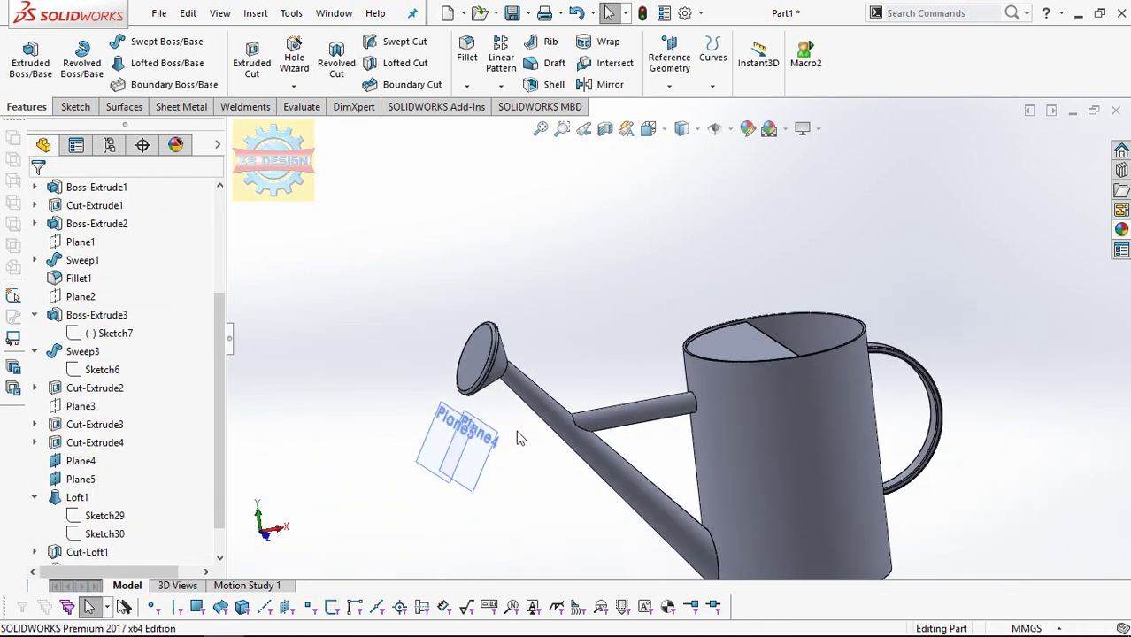
pyautogui.click(464, 438)
pyautogui.click(586, 388)
pyautogui.click(447, 435)
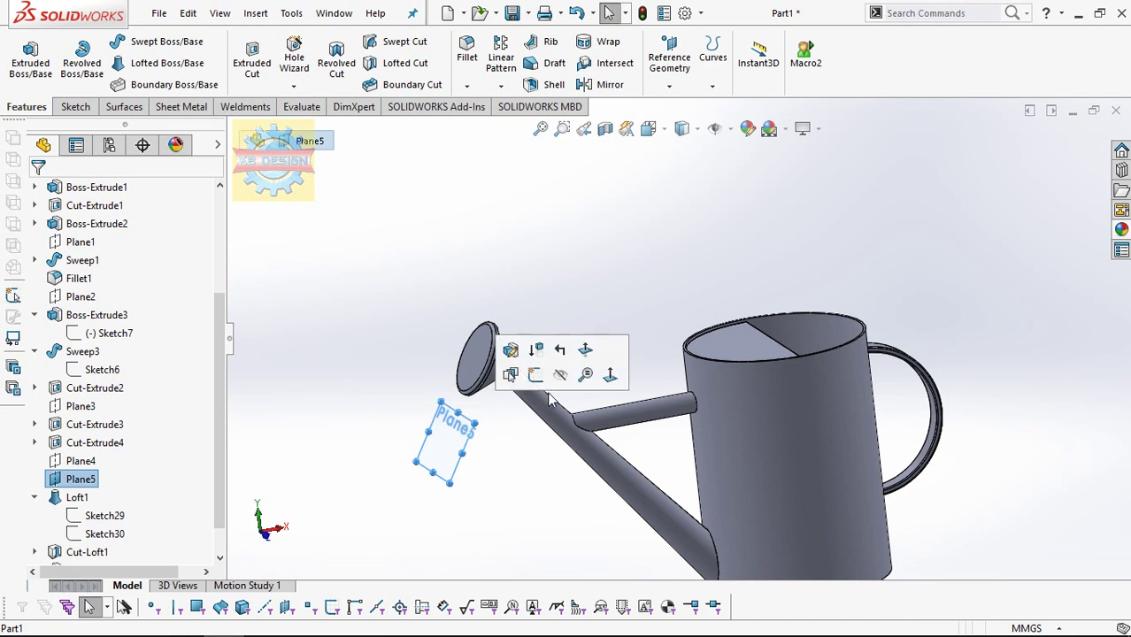
pyautogui.click(559, 376)
pyautogui.click(469, 365)
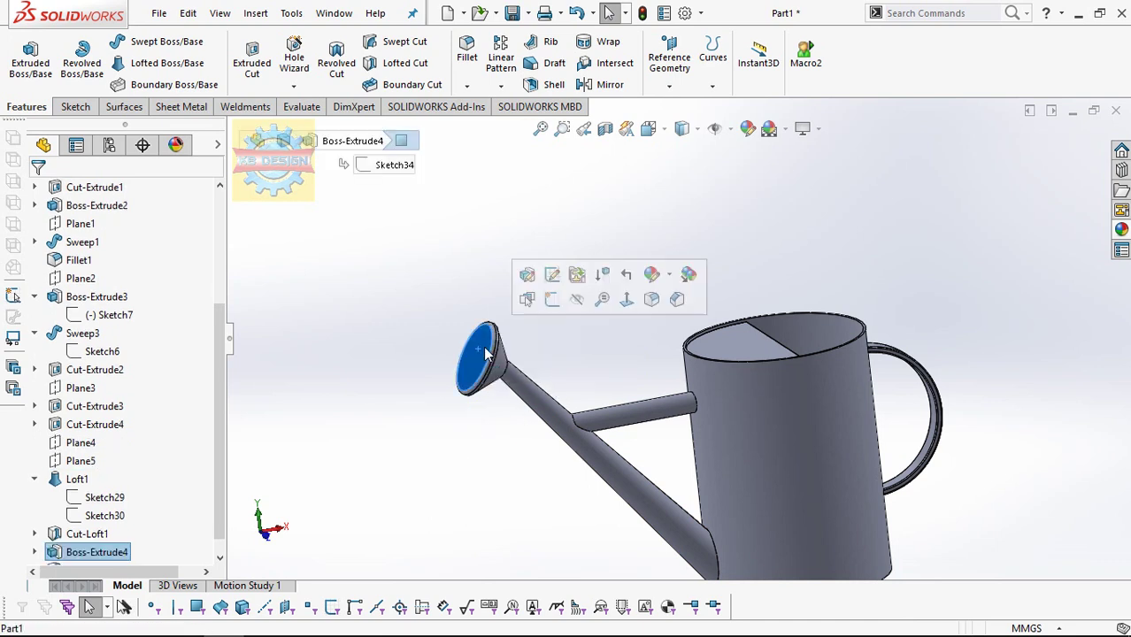
pyautogui.click(555, 305)
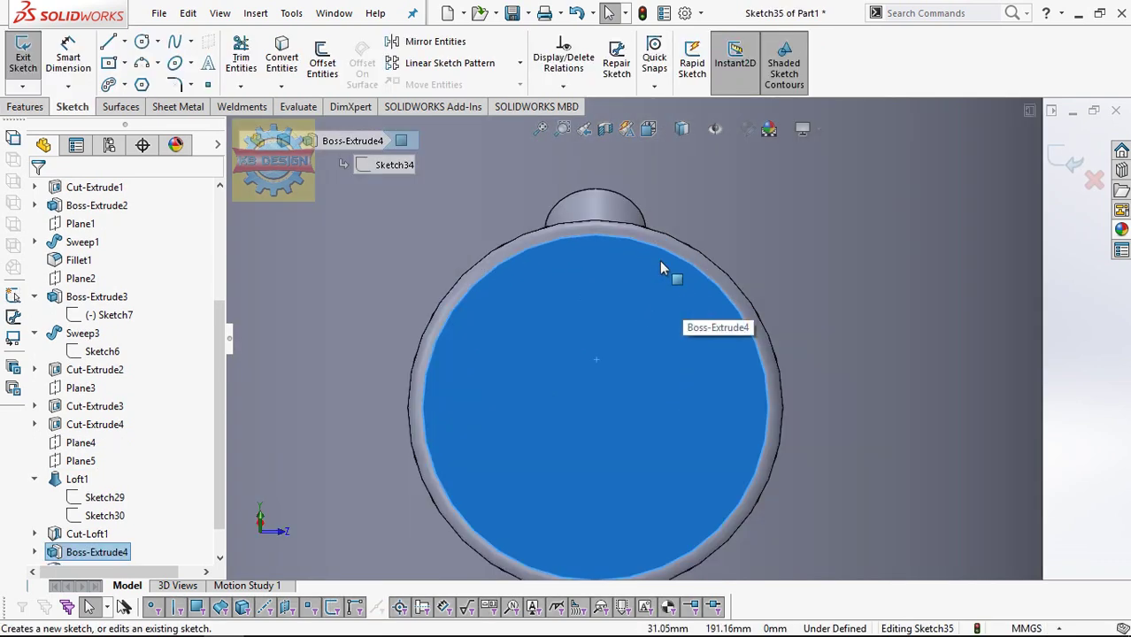
# - Draw centerlines from the face top down to the centre and across to the right edge
pyautogui.click(124, 41)
pyautogui.click(141, 81)
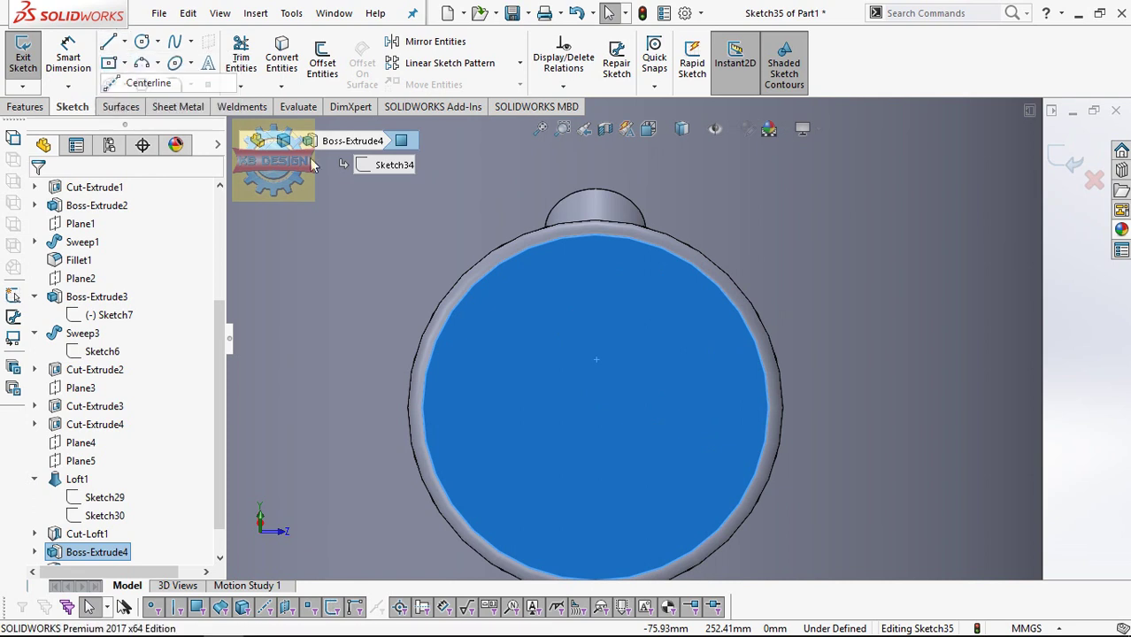
pyautogui.click(596, 234)
pyautogui.click(595, 408)
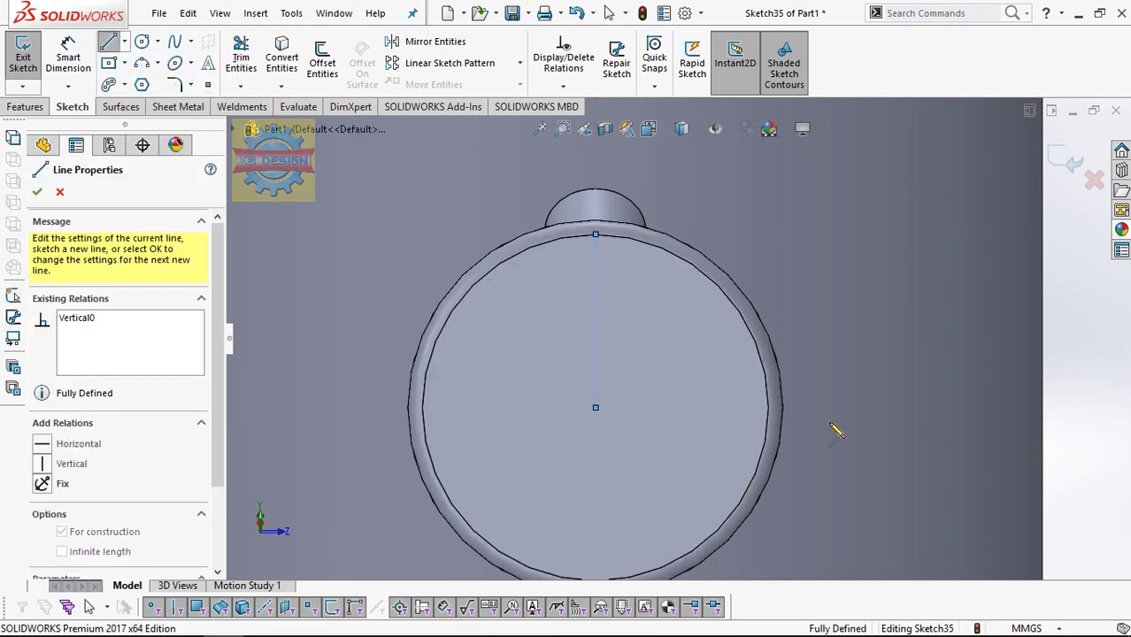
pyautogui.click(768, 408)
pyautogui.scroll(-2, 722, 394)
pyautogui.press('Escape')
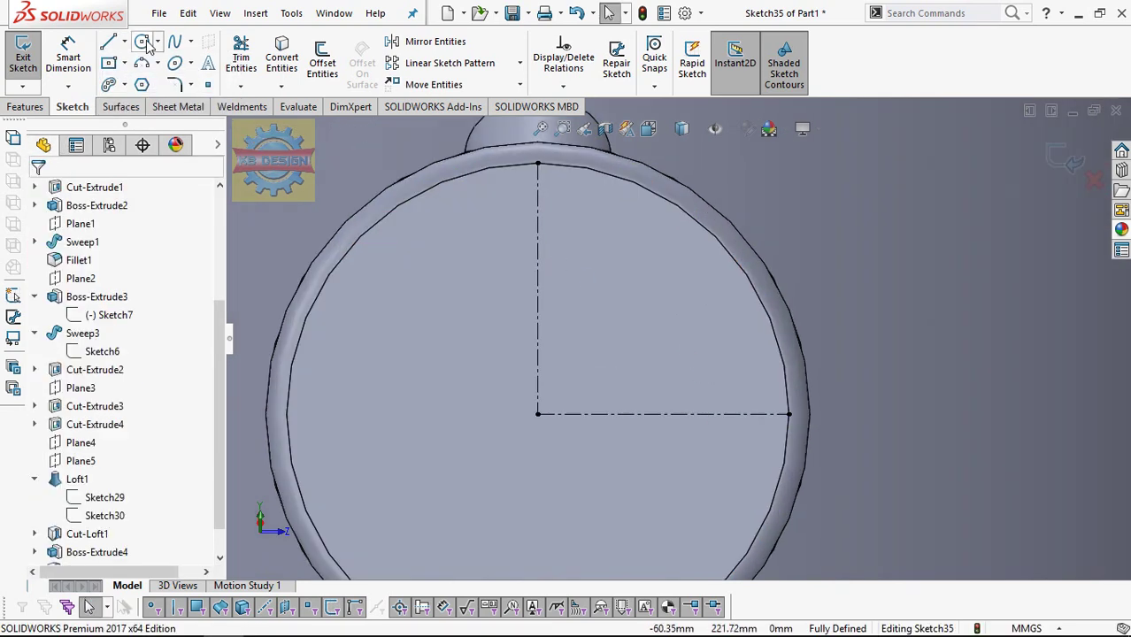
# - Sketch a small circle on the vertical centerline
pyautogui.click(142, 42)
pyautogui.click(538, 386)
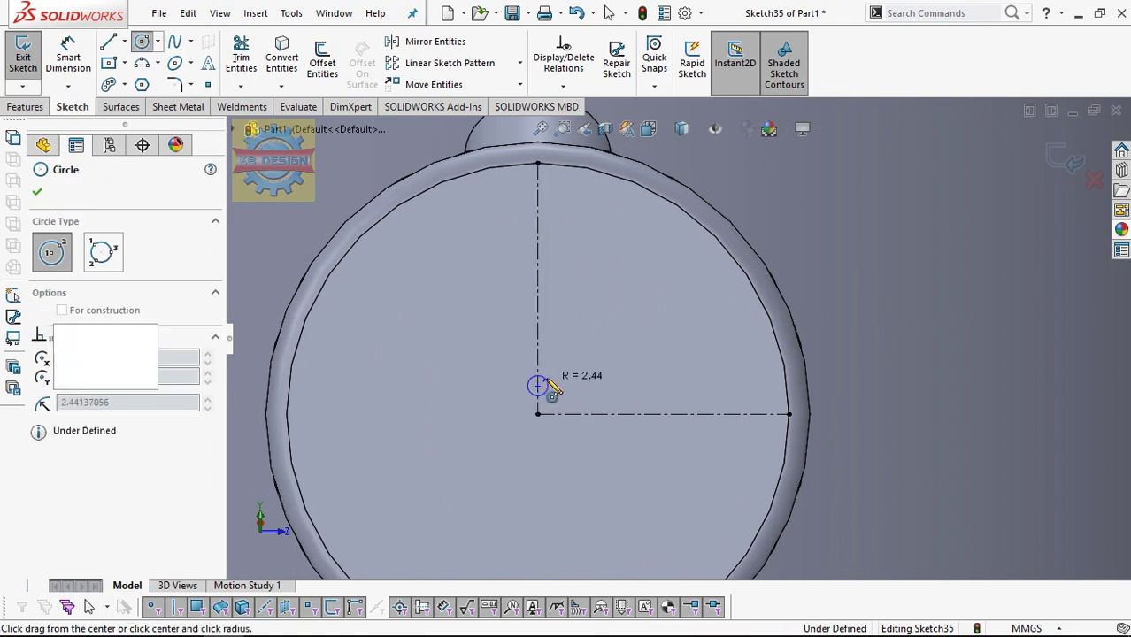
pyautogui.click(547, 383)
pyautogui.press('Escape')
pyautogui.scroll(-2, 546, 384)
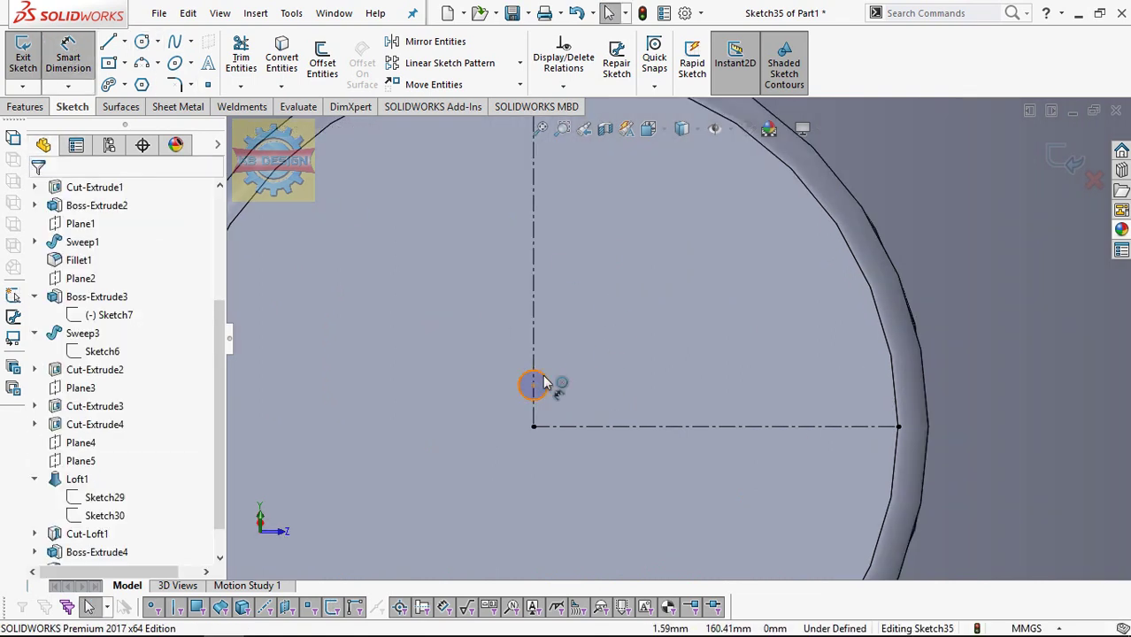
# - Dimension the circle to Ø2 mm and place it 5 mm above the origin
pyautogui.click(547, 382)
pyautogui.click(586, 364)
pyautogui.press('Return')
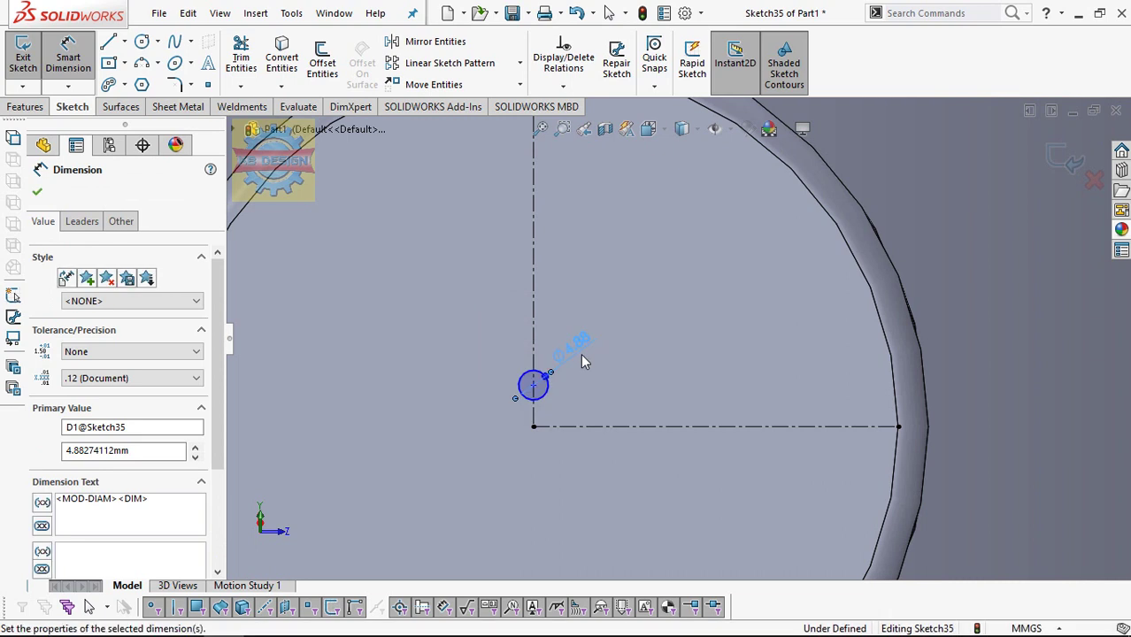
pyautogui.scroll(-2, 581, 362)
pyautogui.write('2')
pyautogui.press('Return')
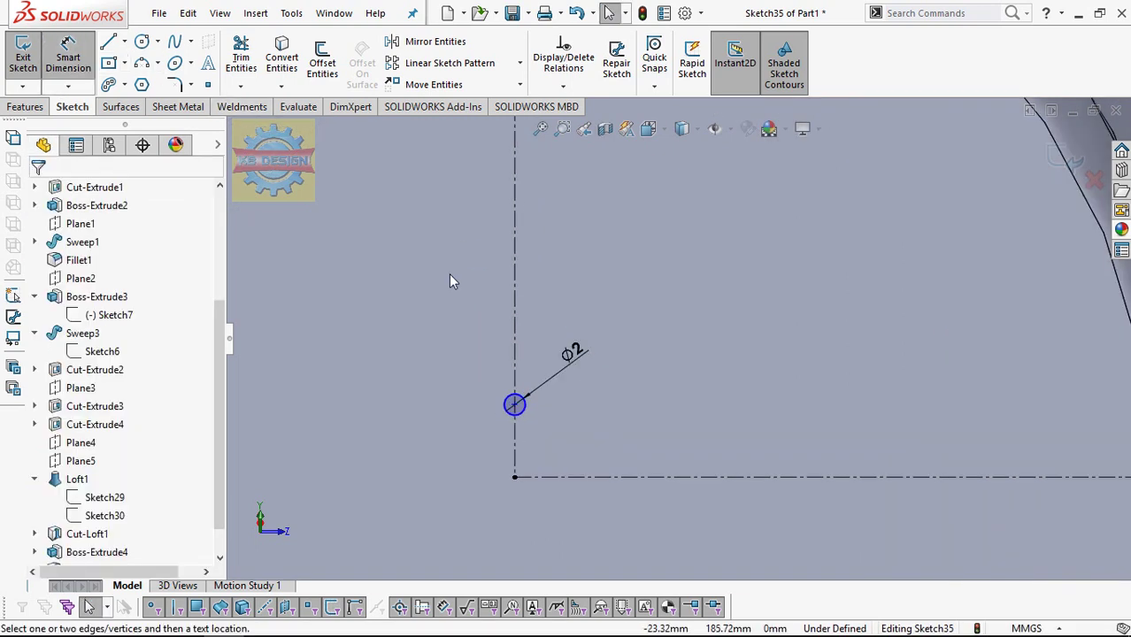
pyautogui.click(515, 479)
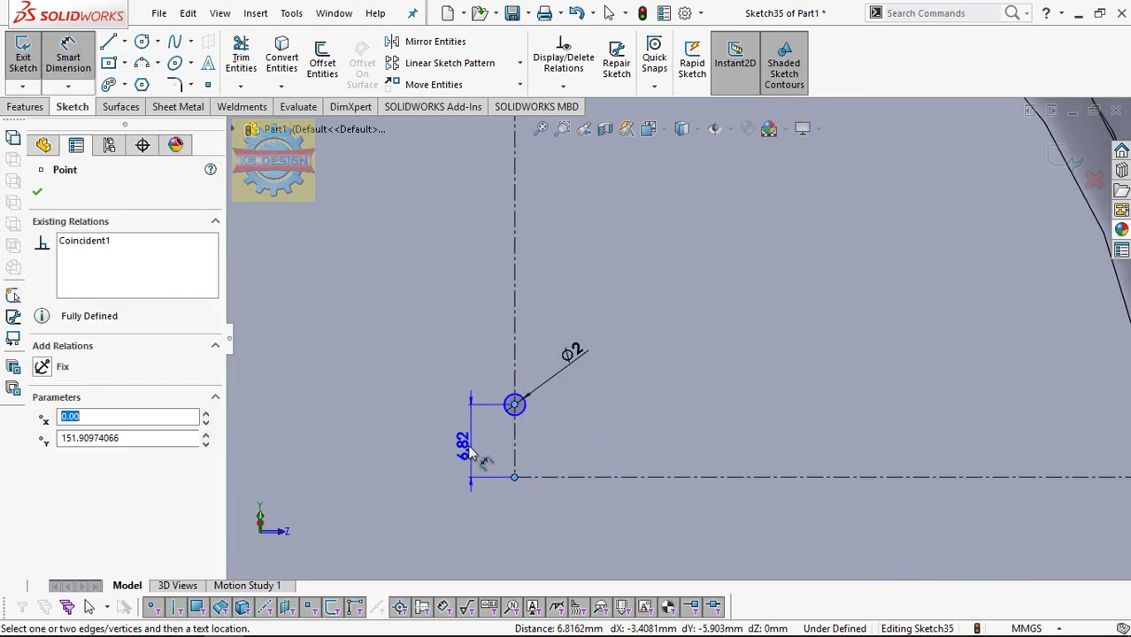
pyautogui.click(478, 450)
pyautogui.write('5')
pyautogui.press('Return')
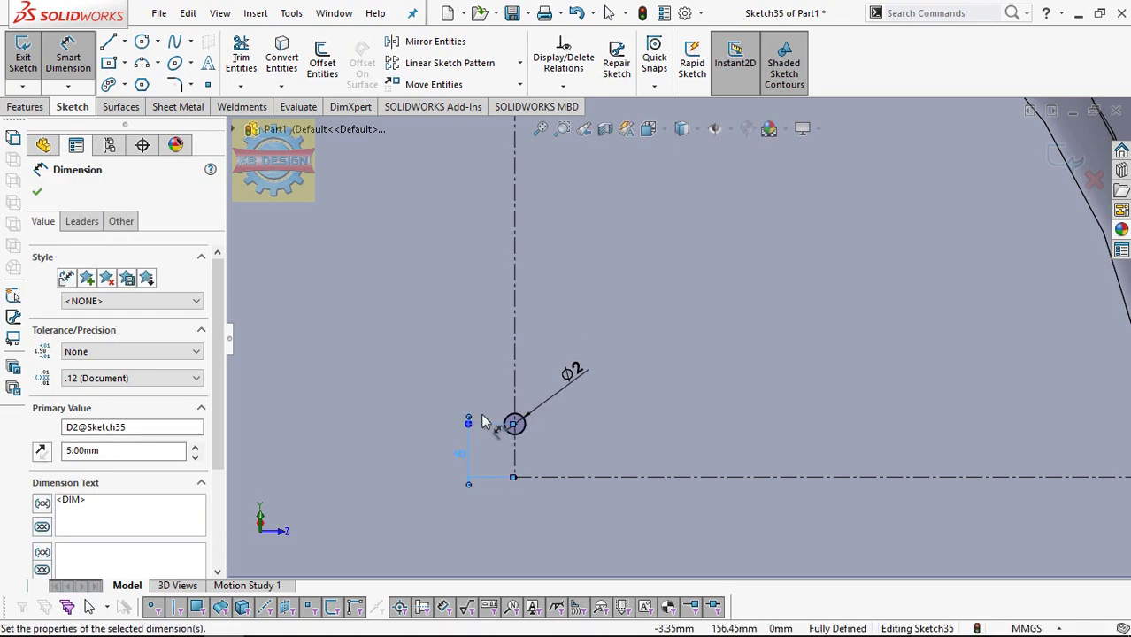
pyautogui.click(450, 63)
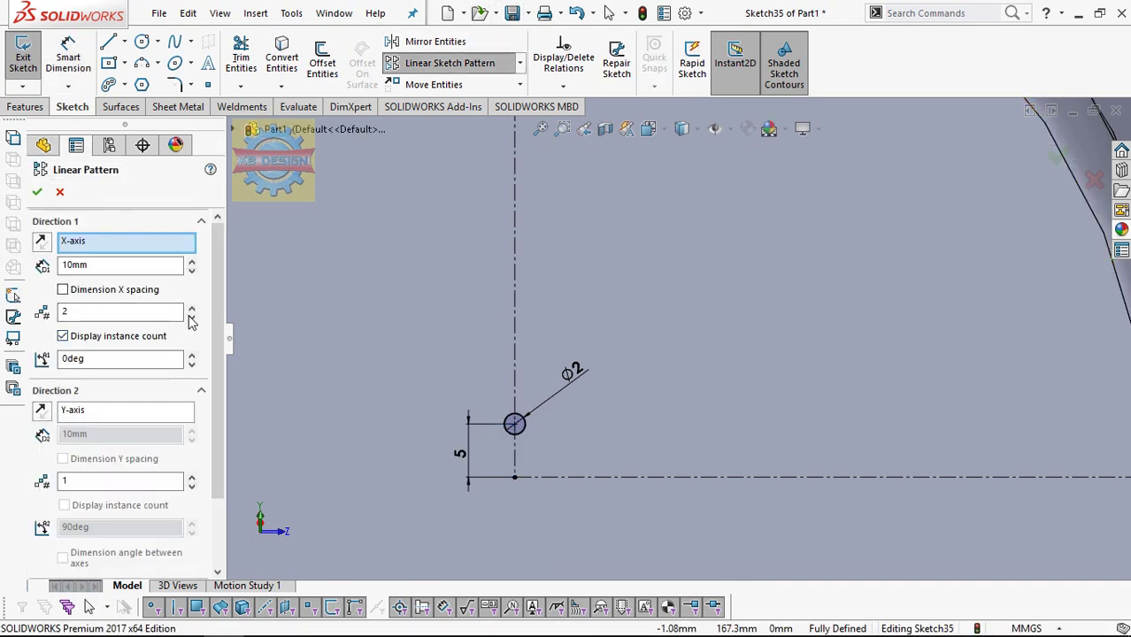
# - Linear-pattern the Ø2 circle vertically, 1 in Direction 1 and 10 copies 5 mm apart
pyautogui.click(191, 317)
pyautogui.click(193, 477)
pyautogui.scroll(-2, 217, 461)
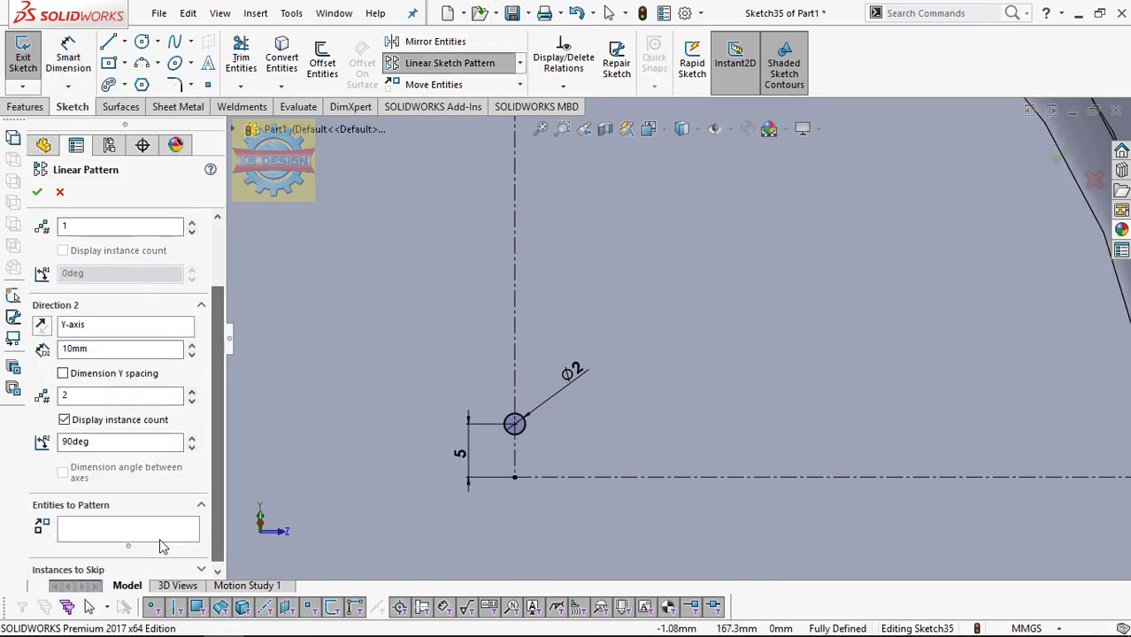
pyautogui.click(515, 432)
pyautogui.write('5')
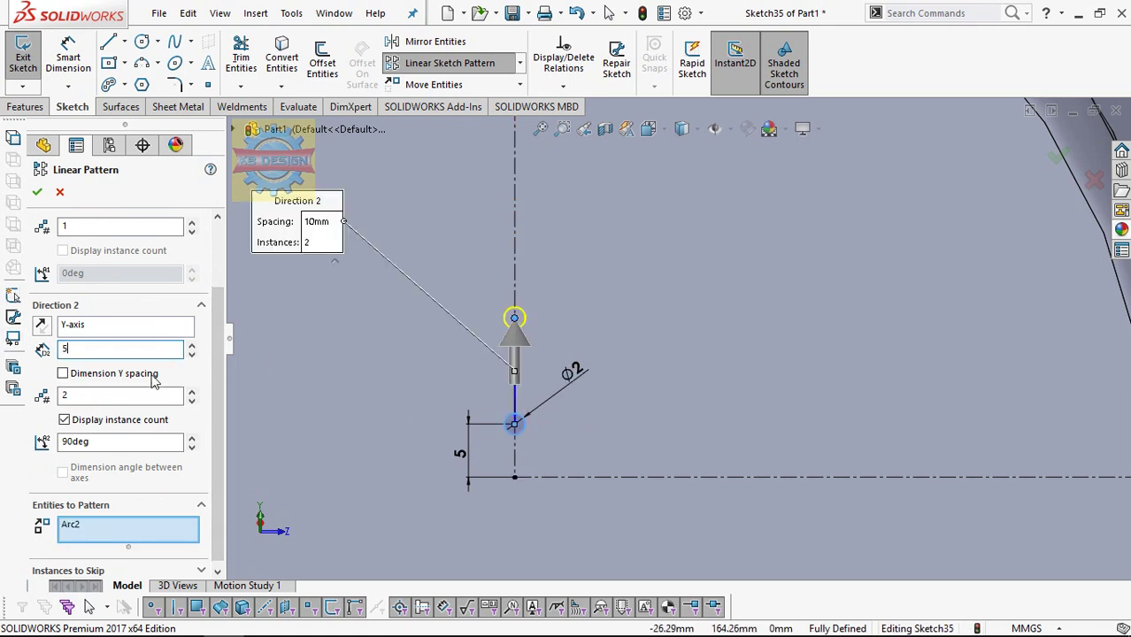
pyautogui.doubleClick(193, 394)
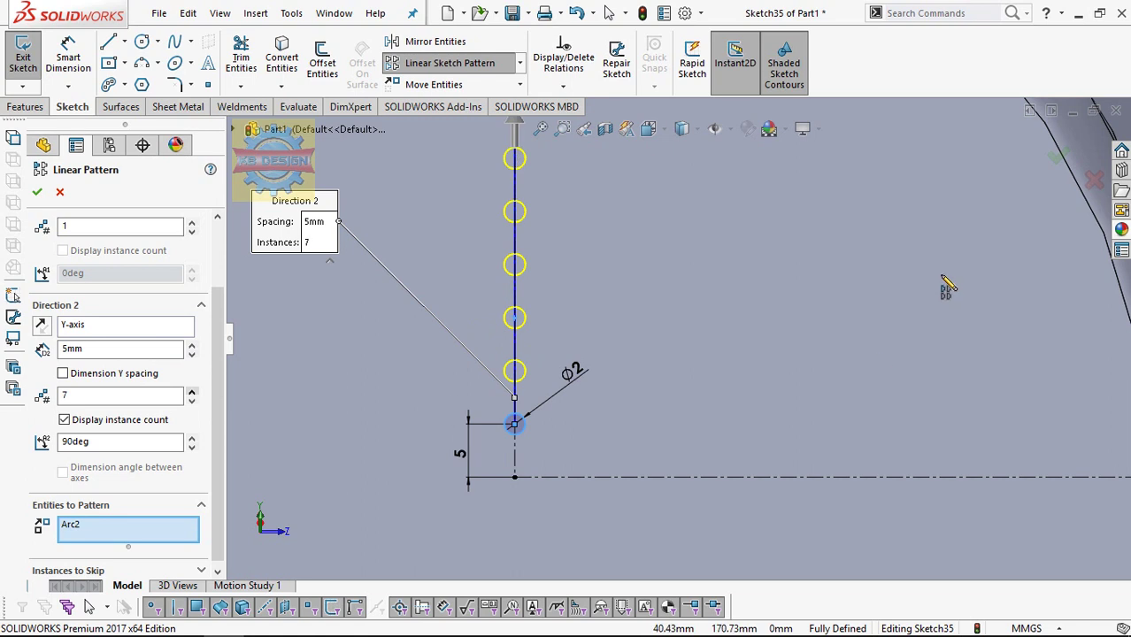
pyautogui.scroll(3, 677, 332)
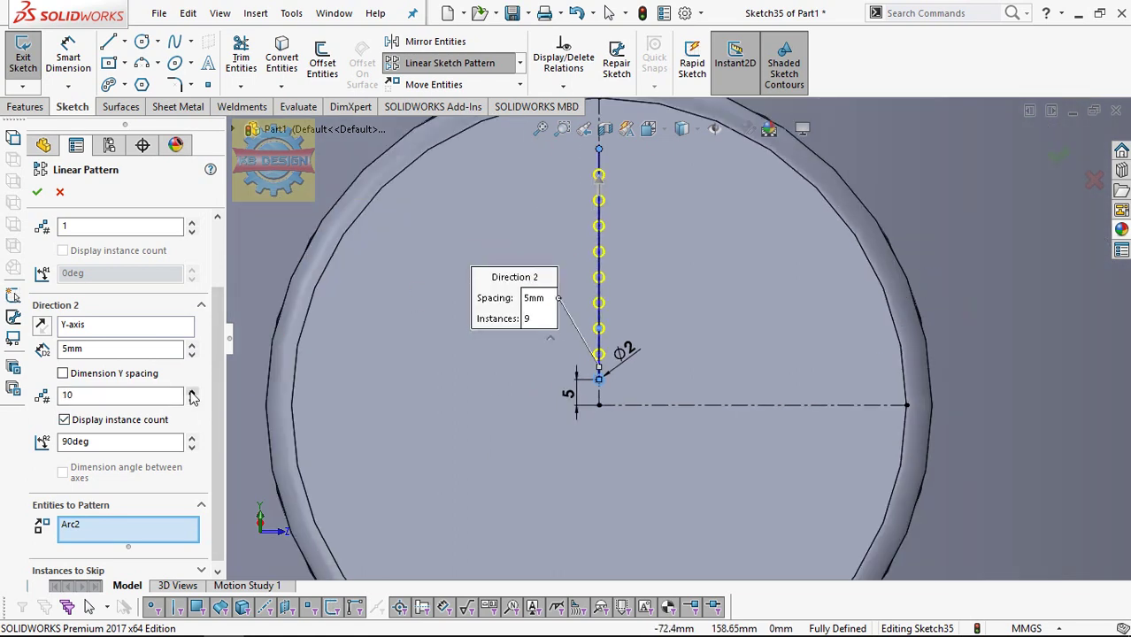
pyautogui.click(37, 192)
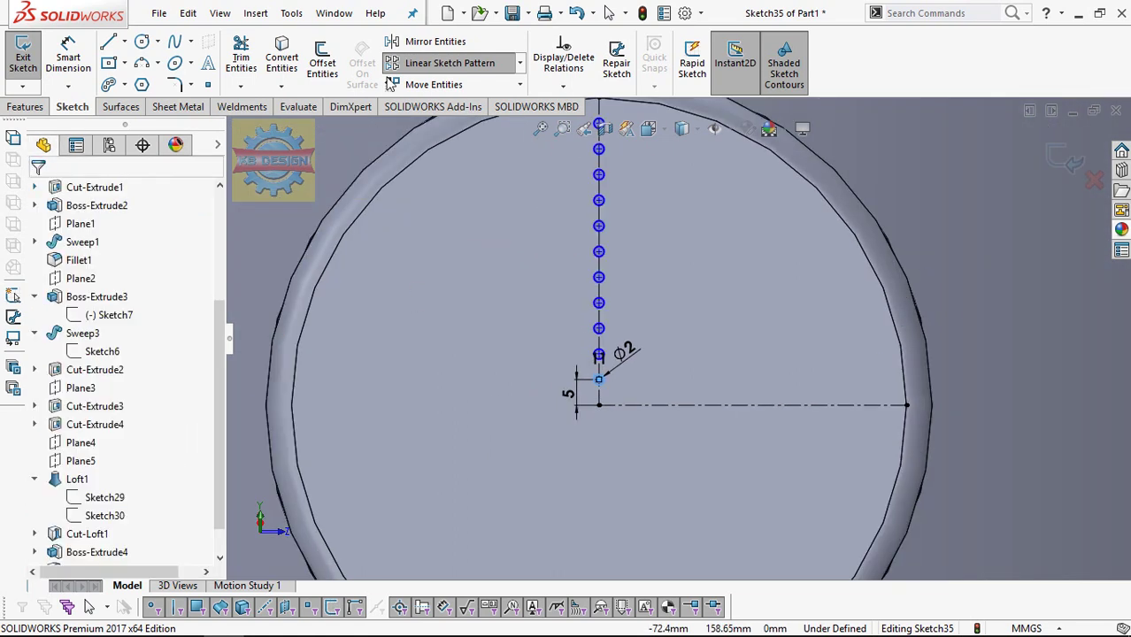
pyautogui.click(519, 62)
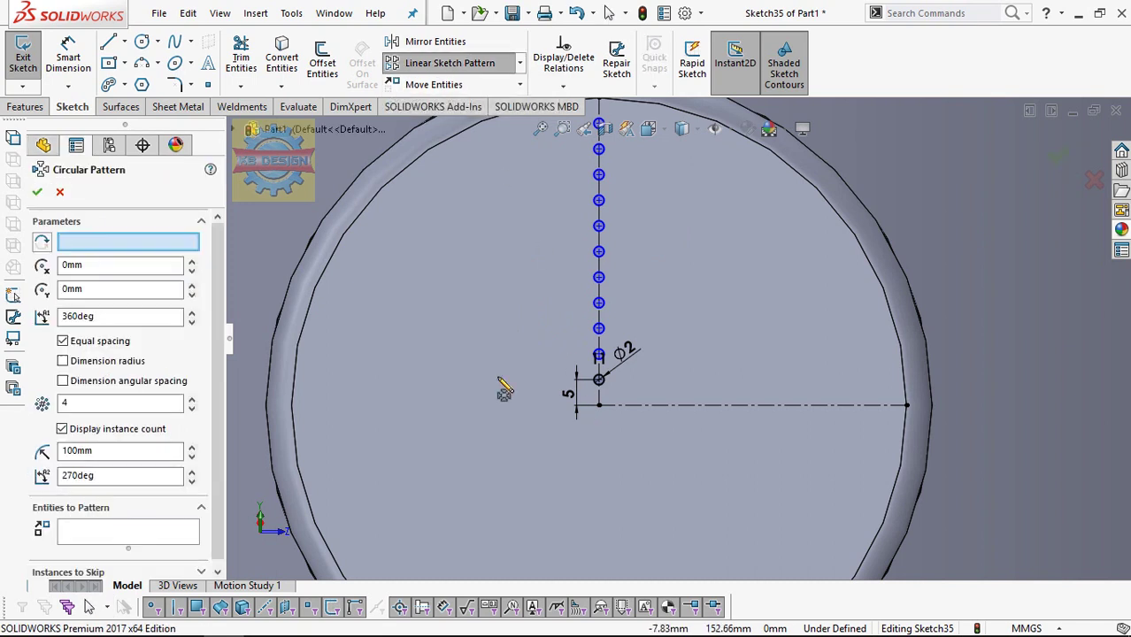
pyautogui.click(172, 532)
# - Circular-pattern every circle in the row about the face centre, 4 instances over 360°
pyautogui.scroll(1, 621, 186)
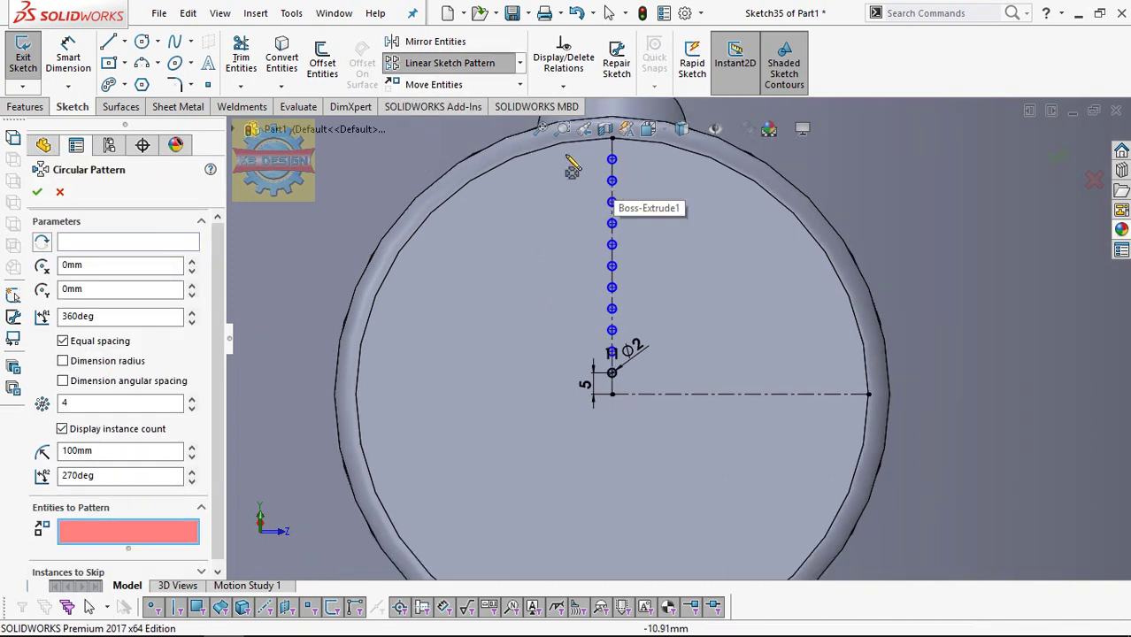
pyautogui.click(620, 166)
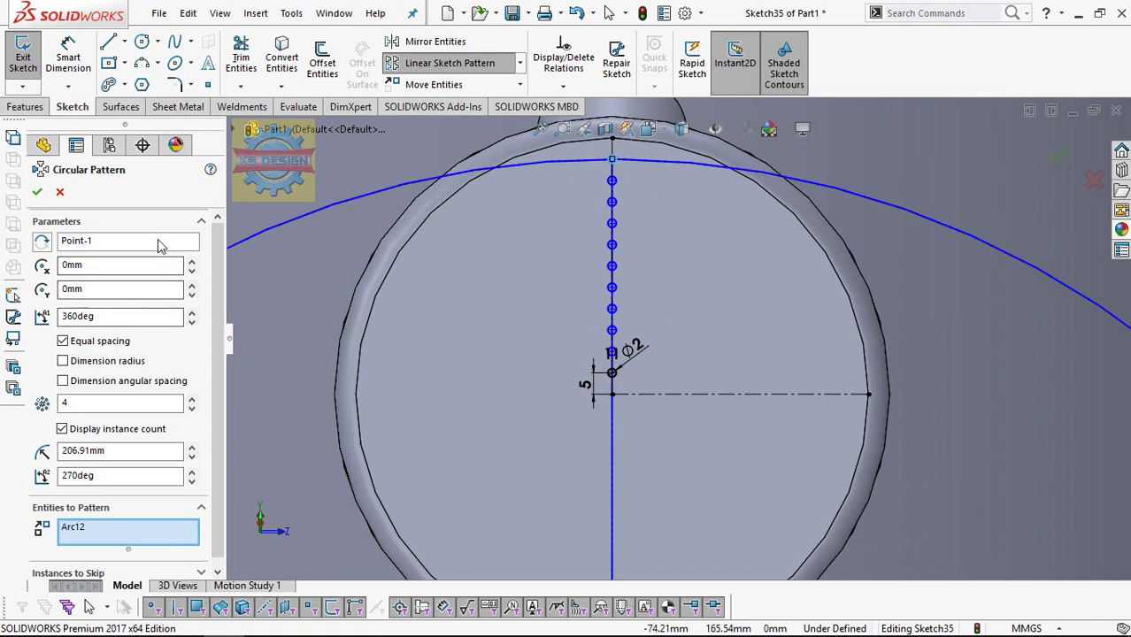
pyautogui.click(615, 395)
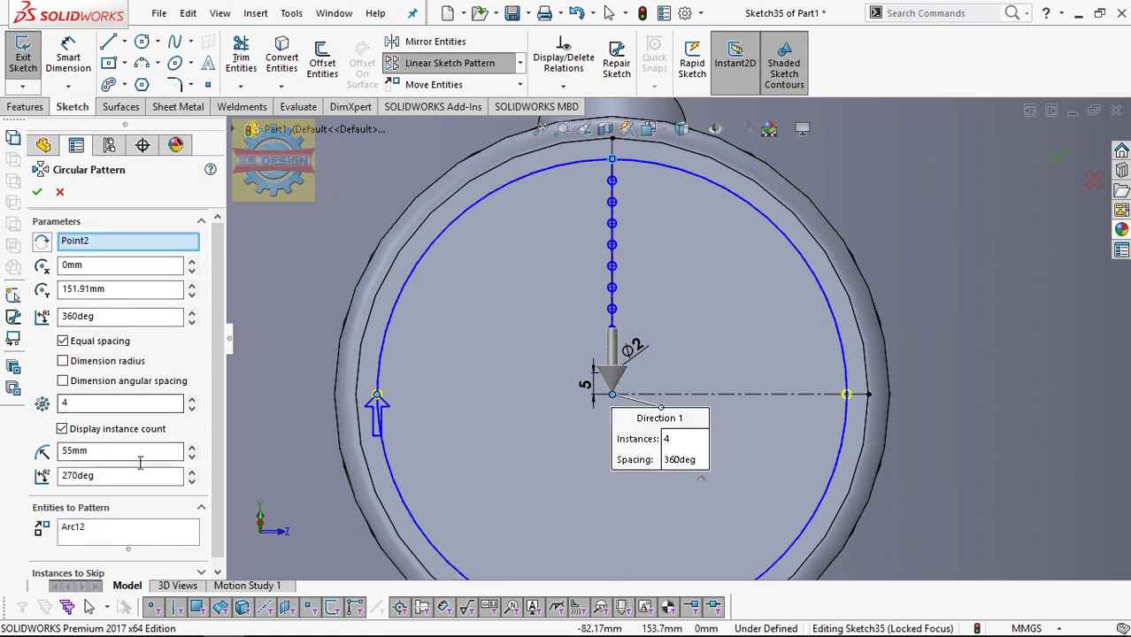
pyautogui.scroll(-1, 632, 195)
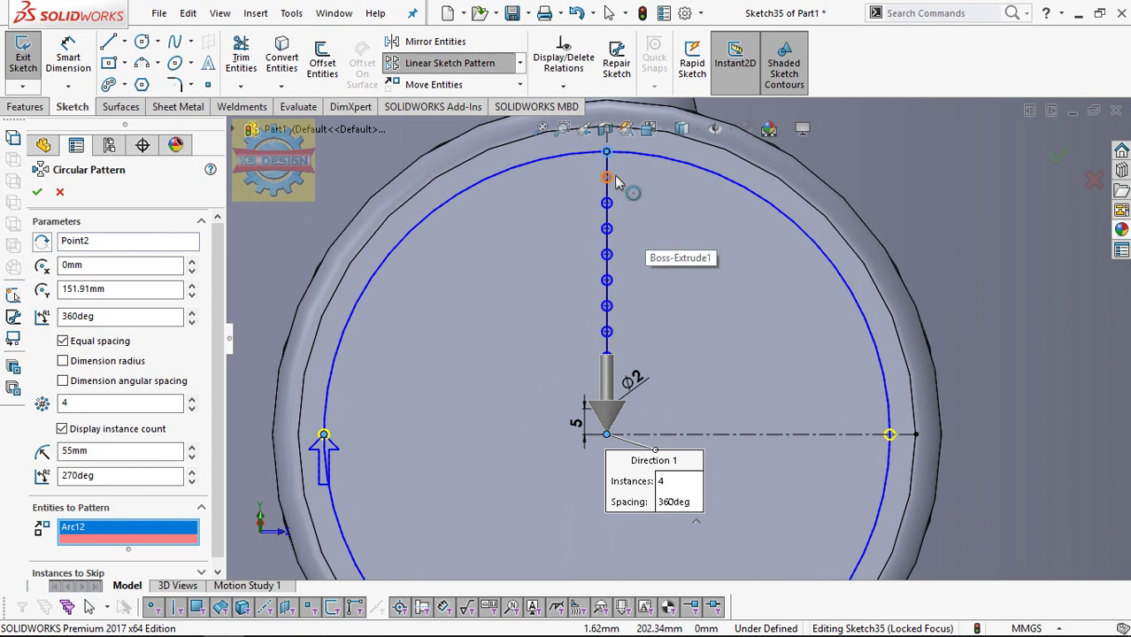
pyautogui.click(609, 179)
pyautogui.click(609, 205)
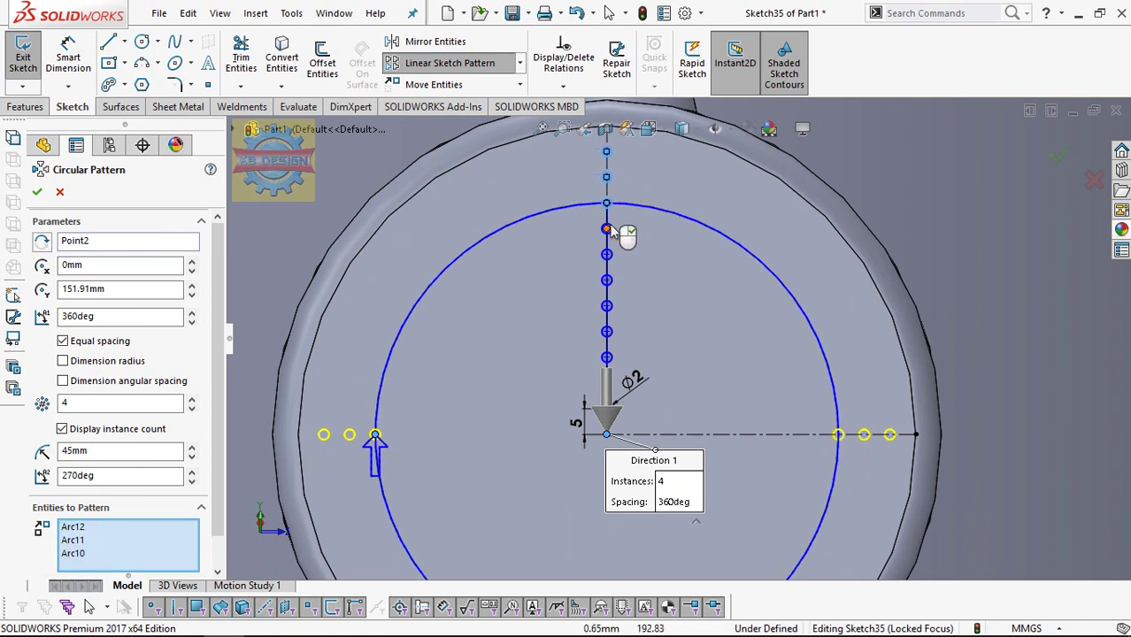
pyautogui.click(609, 231)
pyautogui.click(607, 255)
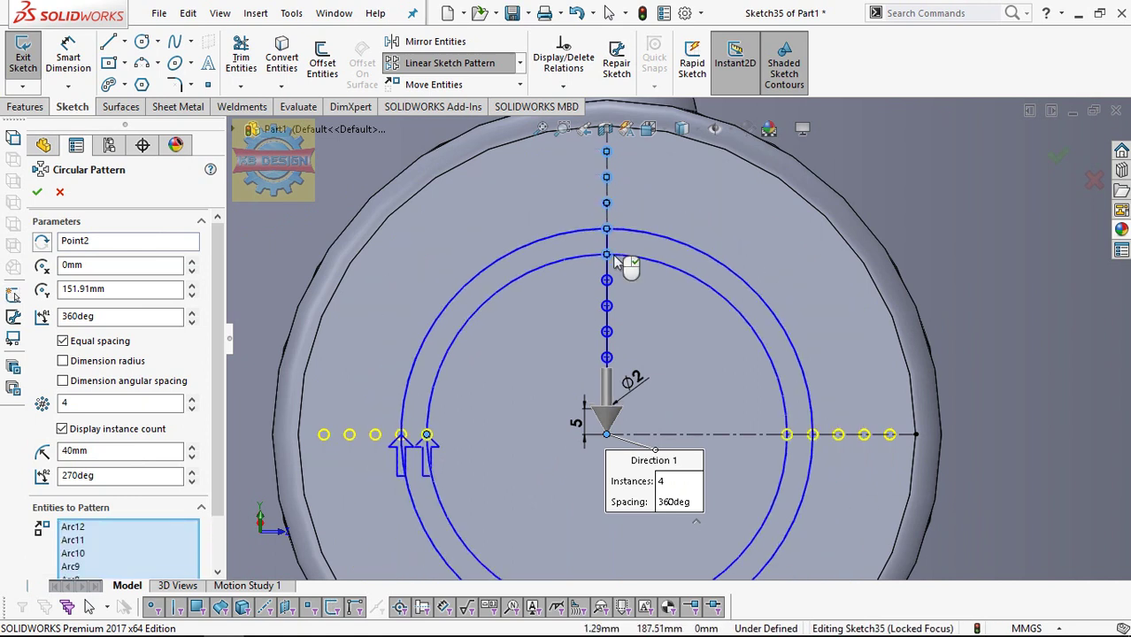
pyautogui.click(607, 306)
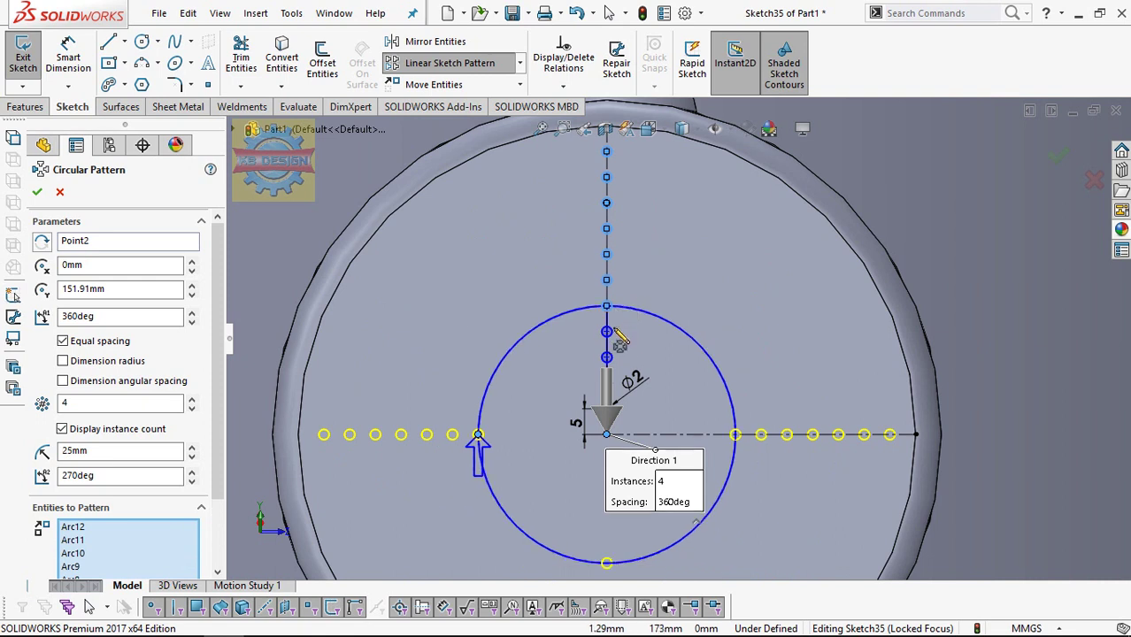
pyautogui.click(610, 334)
pyautogui.click(608, 357)
pyautogui.scroll(-3, 603, 389)
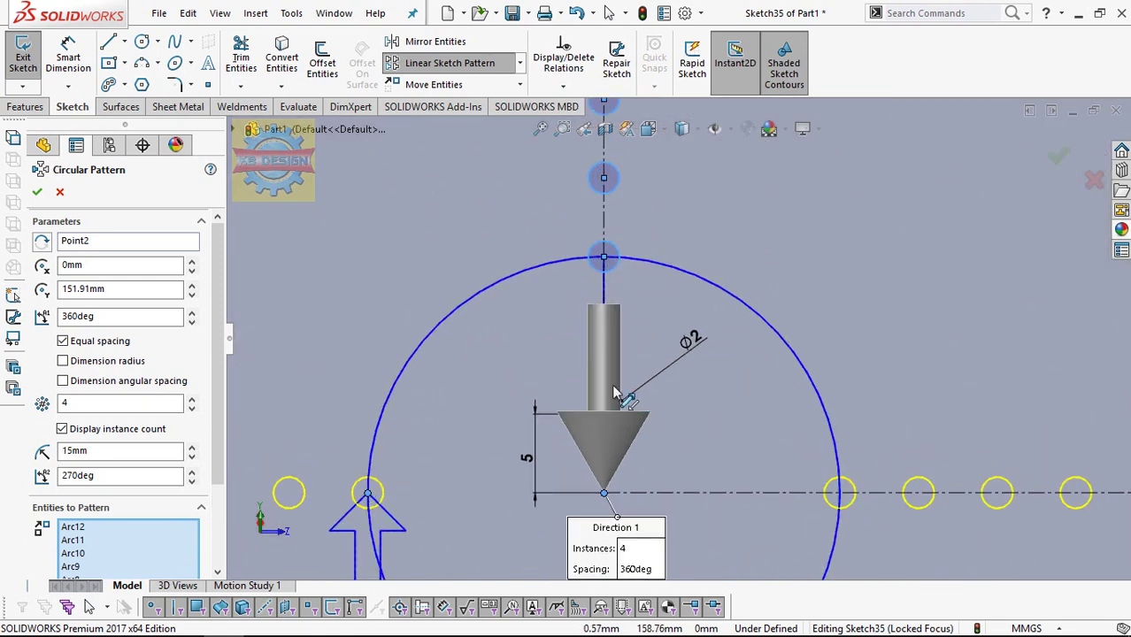
pyautogui.scroll(-1, 602, 387)
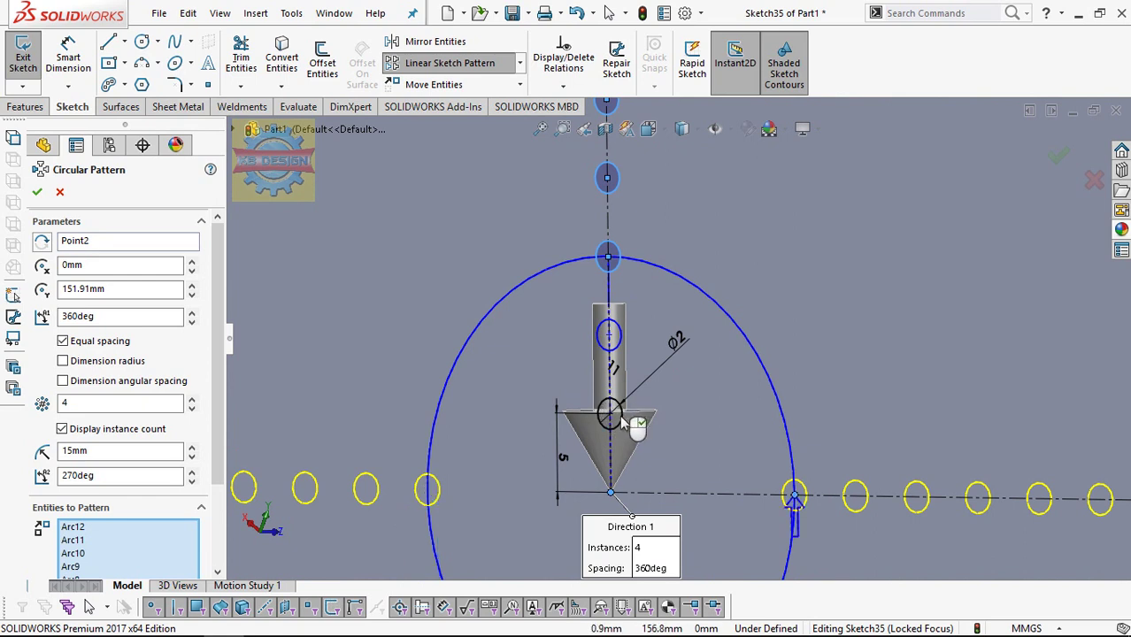
pyautogui.scroll(3, 710, 343)
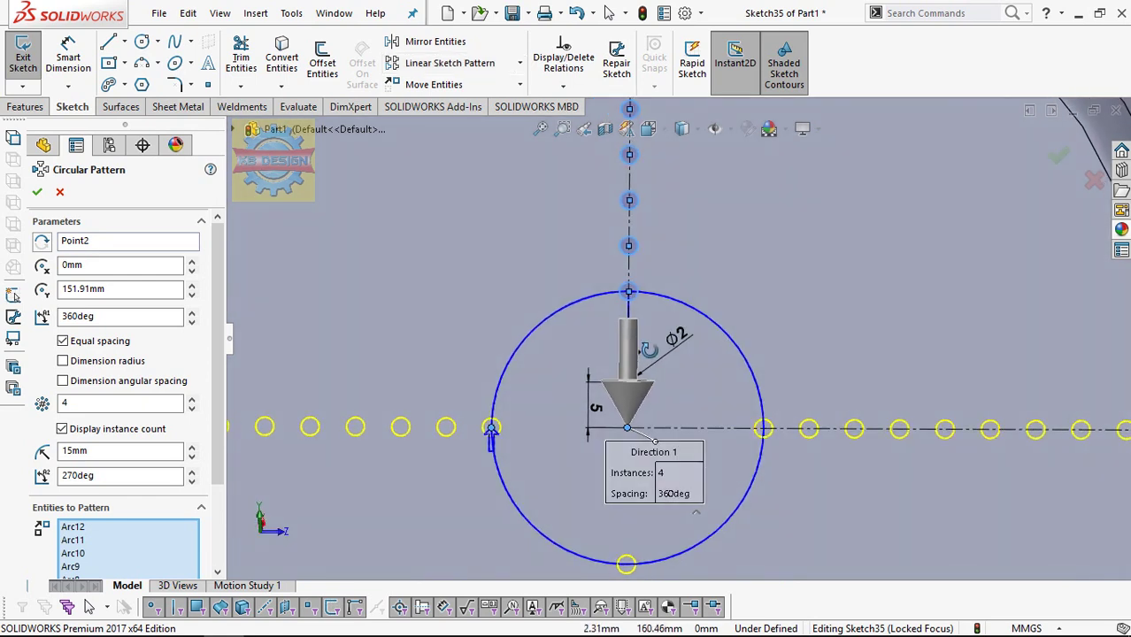
pyautogui.scroll(-3, 620, 389)
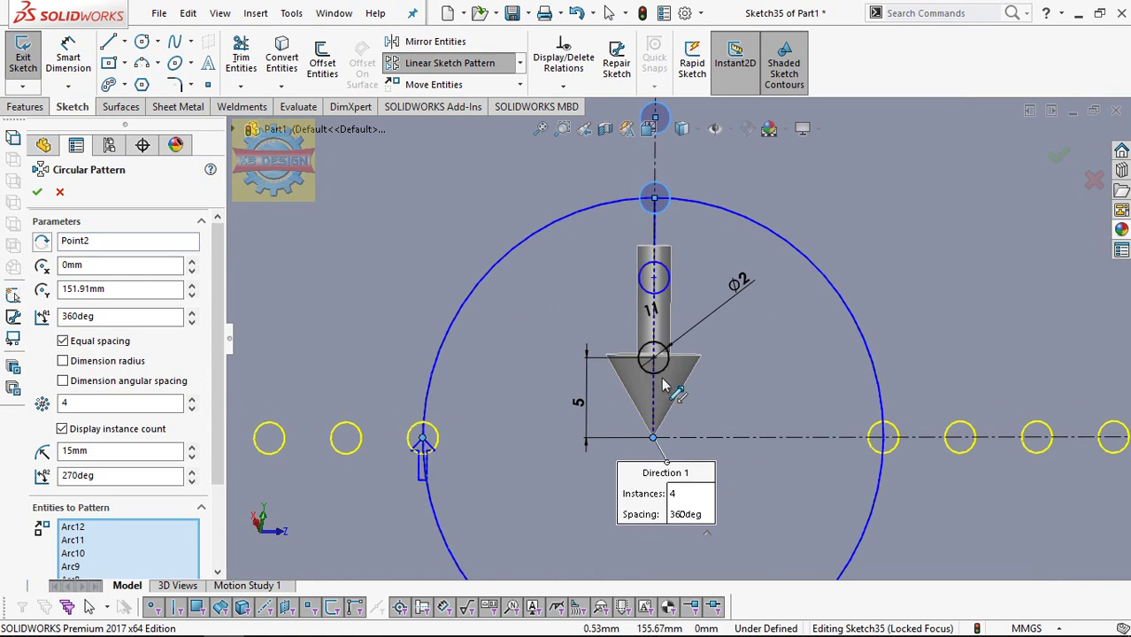
pyautogui.click(38, 194)
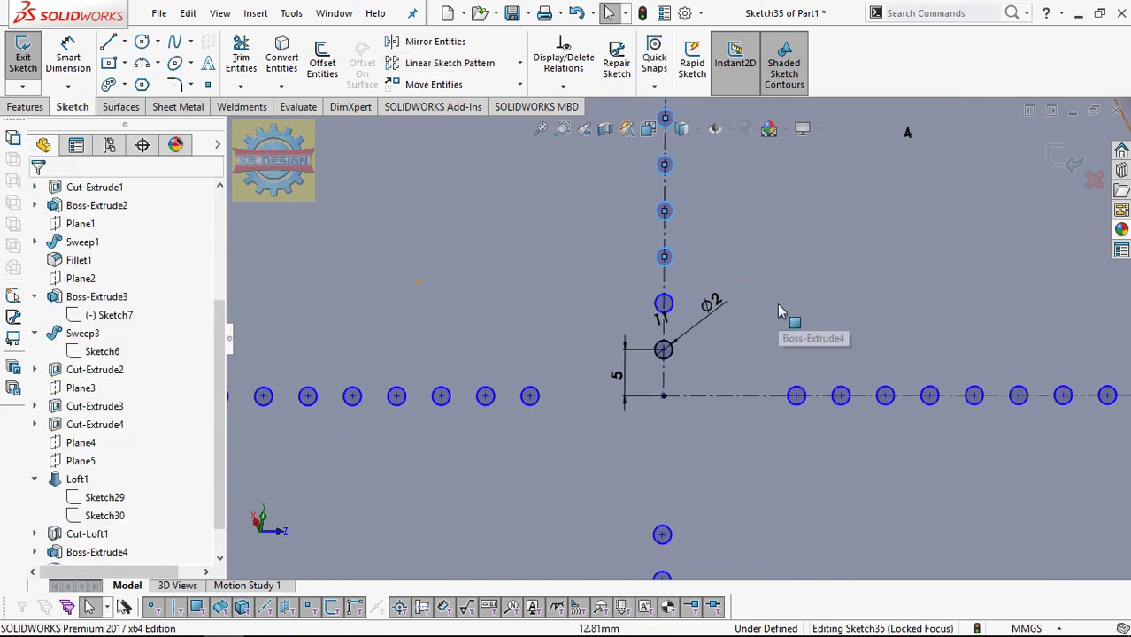
# - Create a new circular pattern of the hole circles about the sketch origin
pyautogui.click(518, 64)
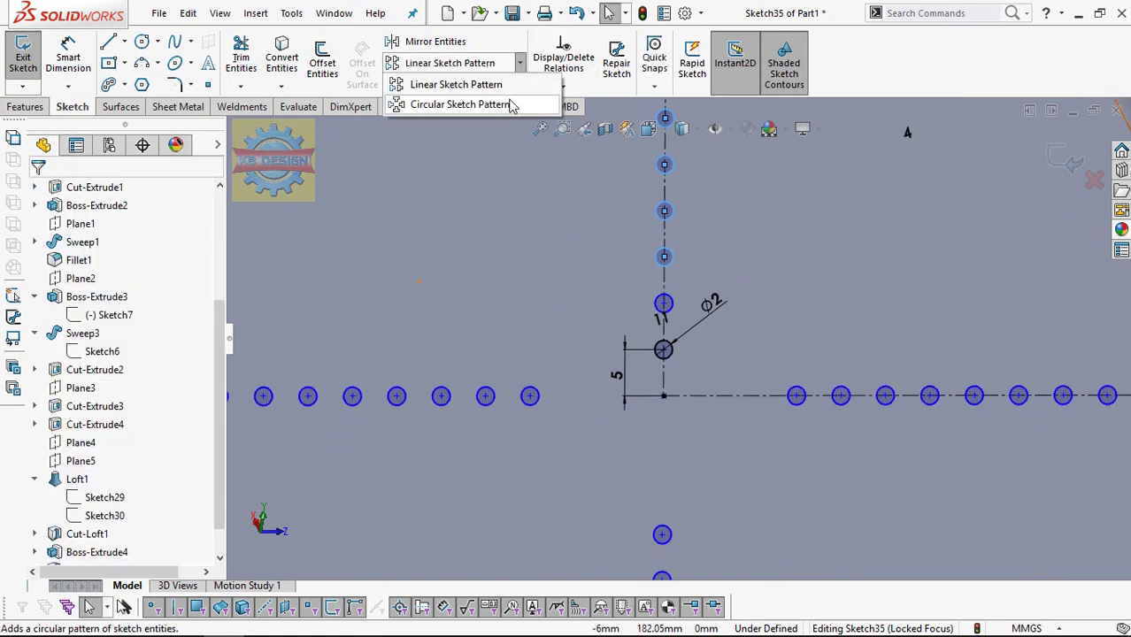
pyautogui.click(510, 104)
pyautogui.click(187, 537)
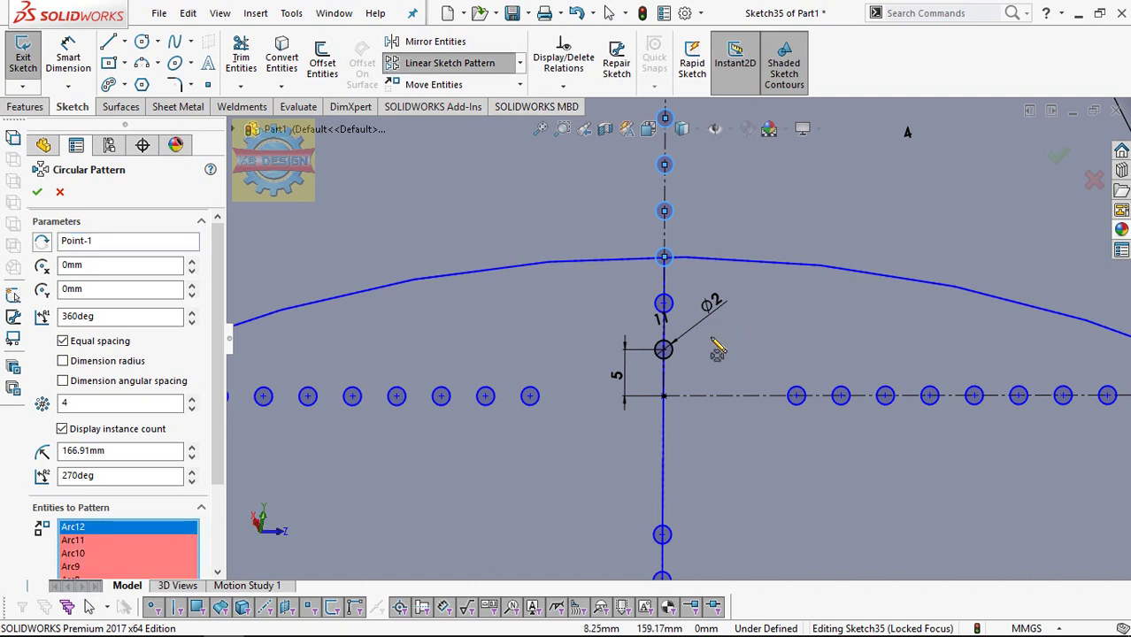
pyautogui.click(673, 357)
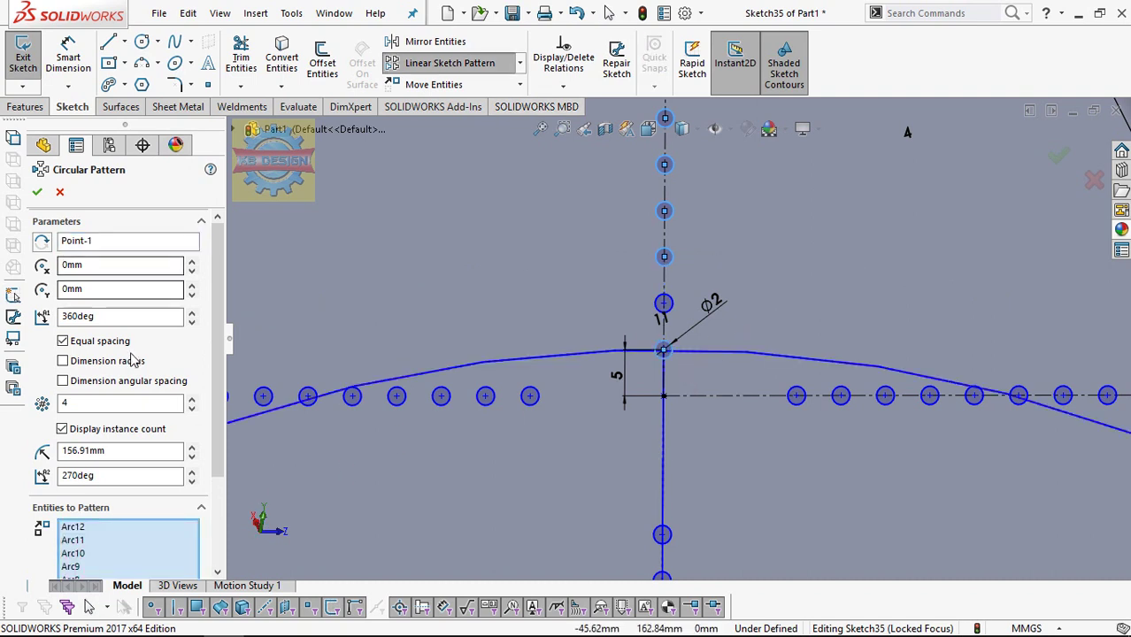
pyautogui.click(131, 246)
pyautogui.click(665, 397)
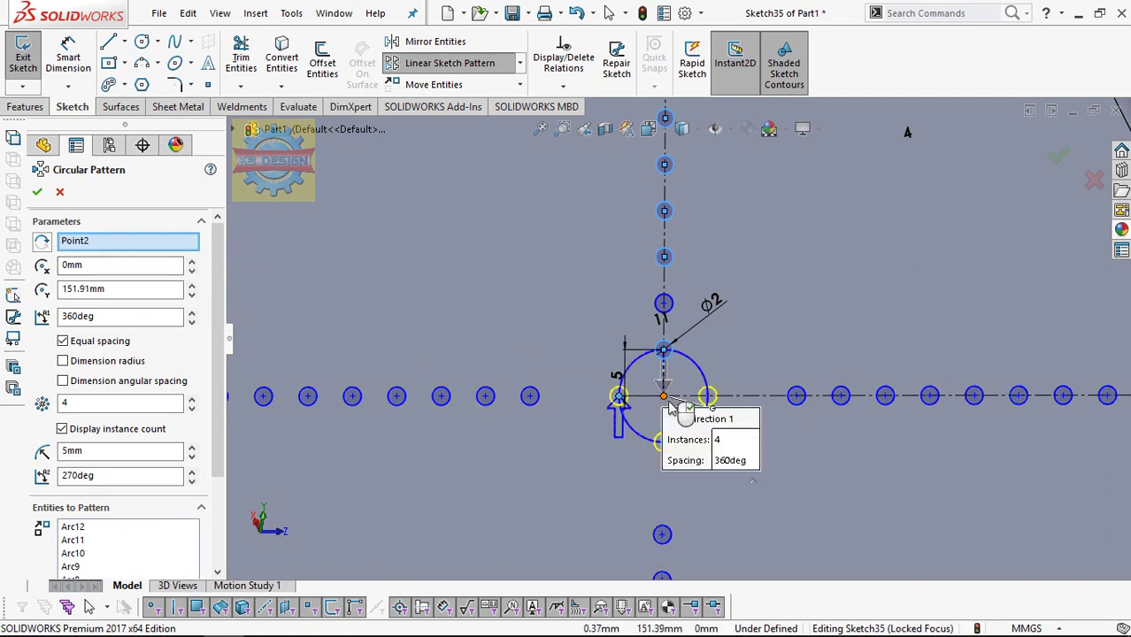
pyautogui.click(89, 540)
pyautogui.click(666, 303)
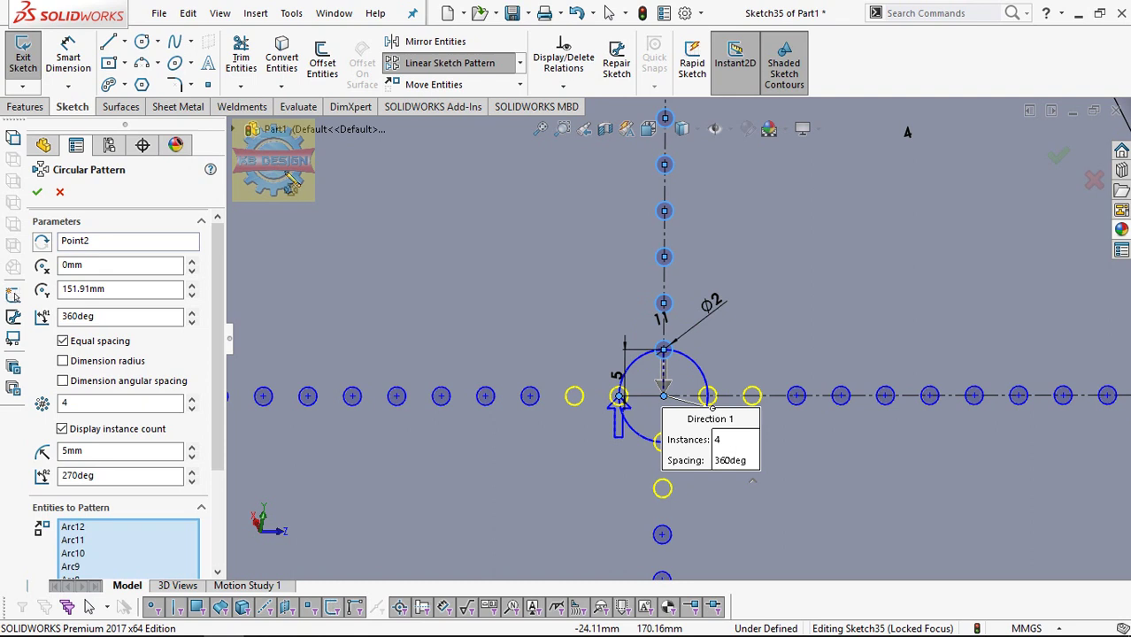
pyautogui.click(37, 193)
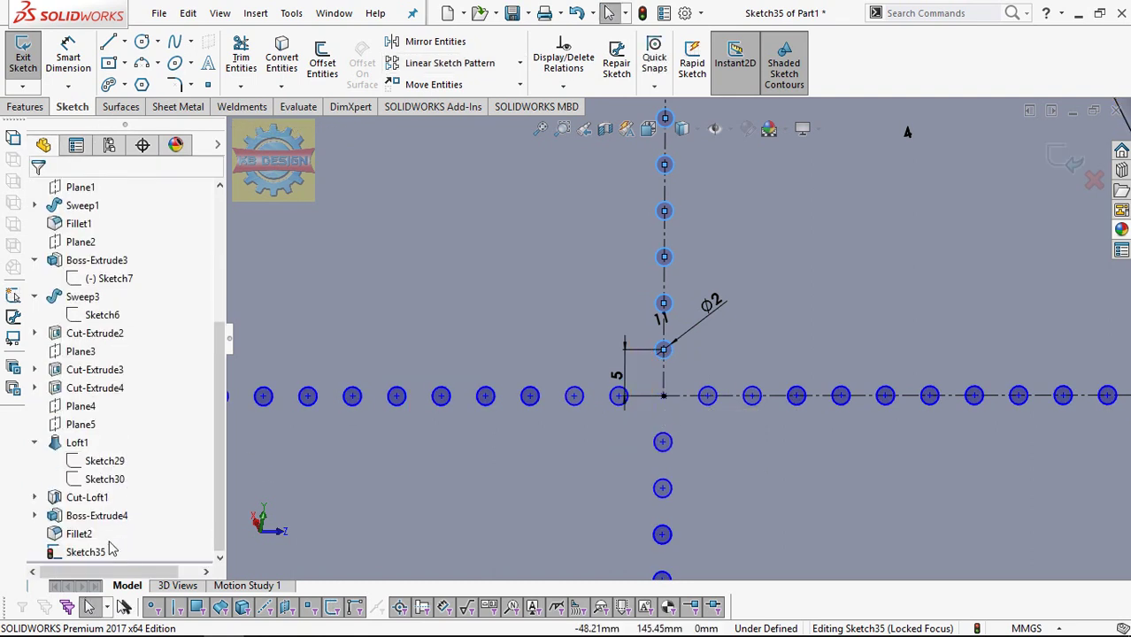
# - Edit the circular pattern's instance count from 14 to 10
pyautogui.scroll(1, 689, 346)
pyautogui.scroll(4, 689, 345)
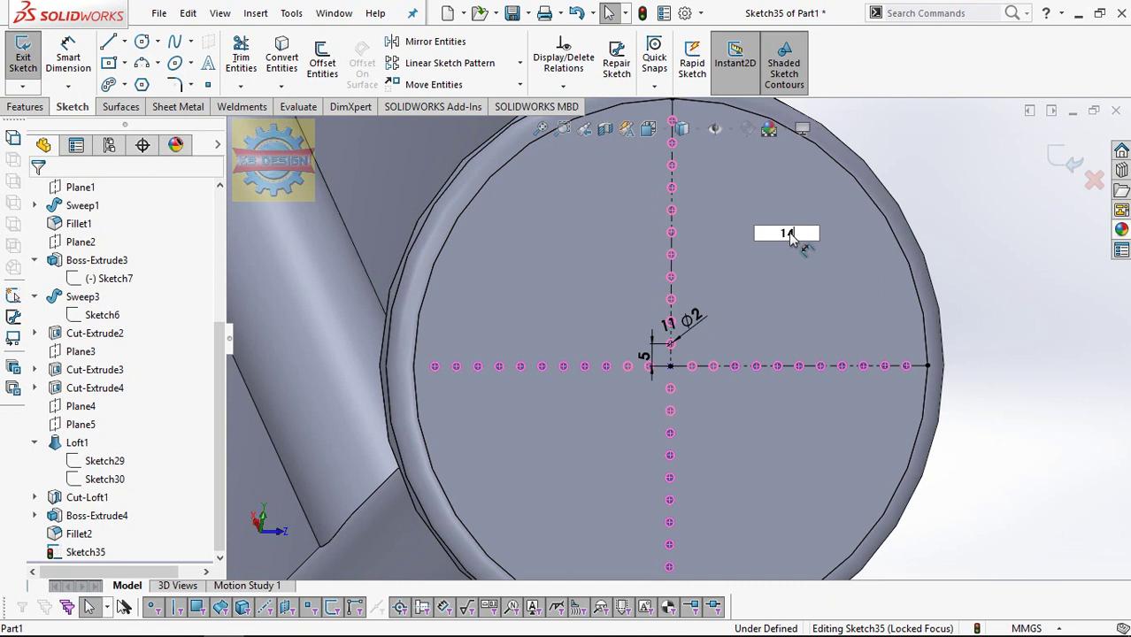
pyautogui.press('Return')
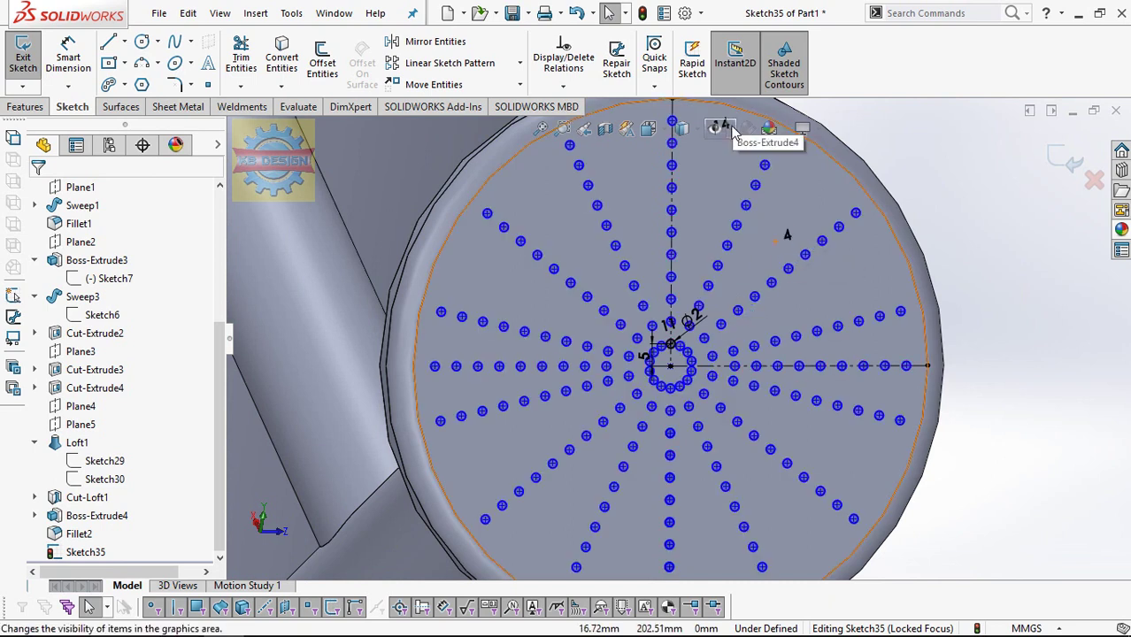
pyautogui.moveTo(730, 135); pyautogui.dragTo(720, 211, button='middle')
pyautogui.doubleClick(695, 207)
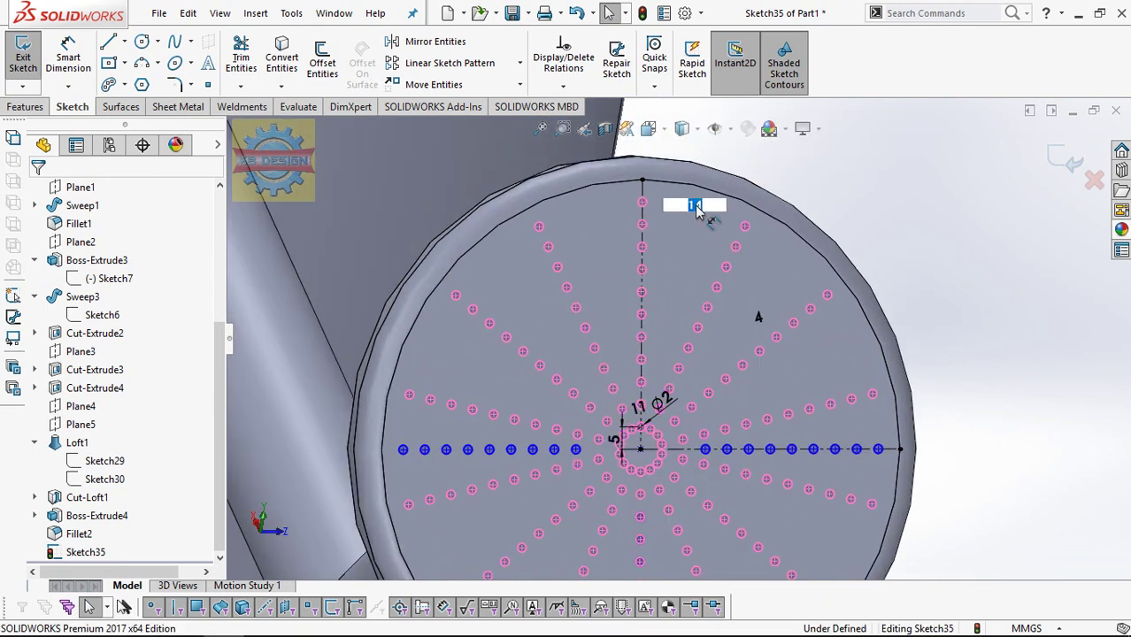
pyautogui.press('Return')
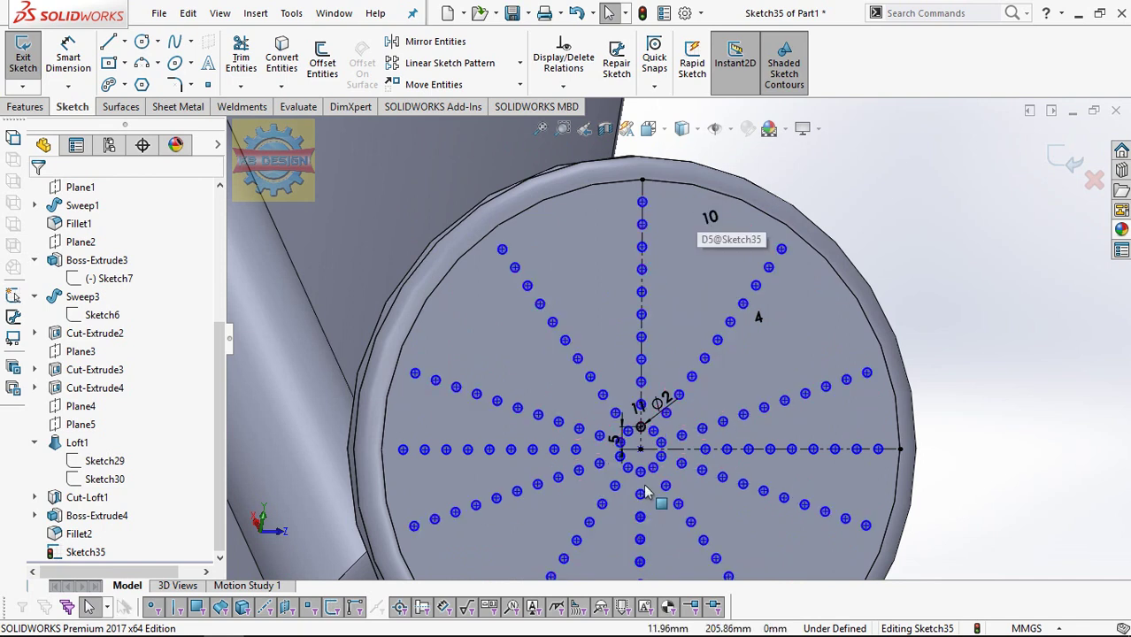
# - Extruded-cut Sketch35's Ø2 mm holes into the rose cap and view the whole can
pyautogui.scroll(-1, 653, 450)
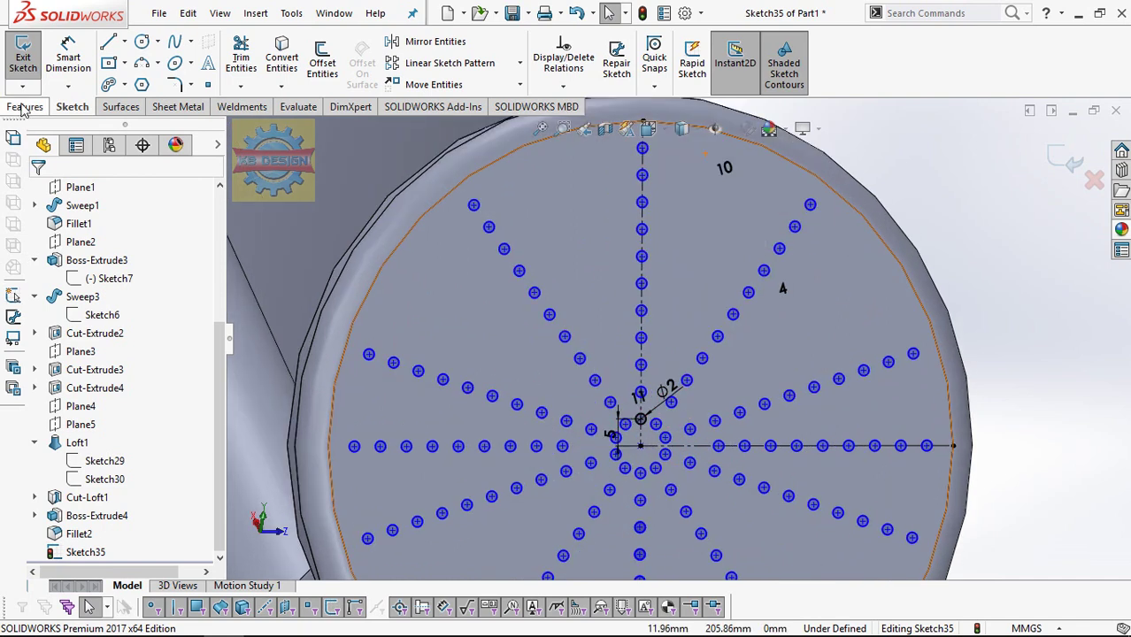
pyautogui.click(26, 106)
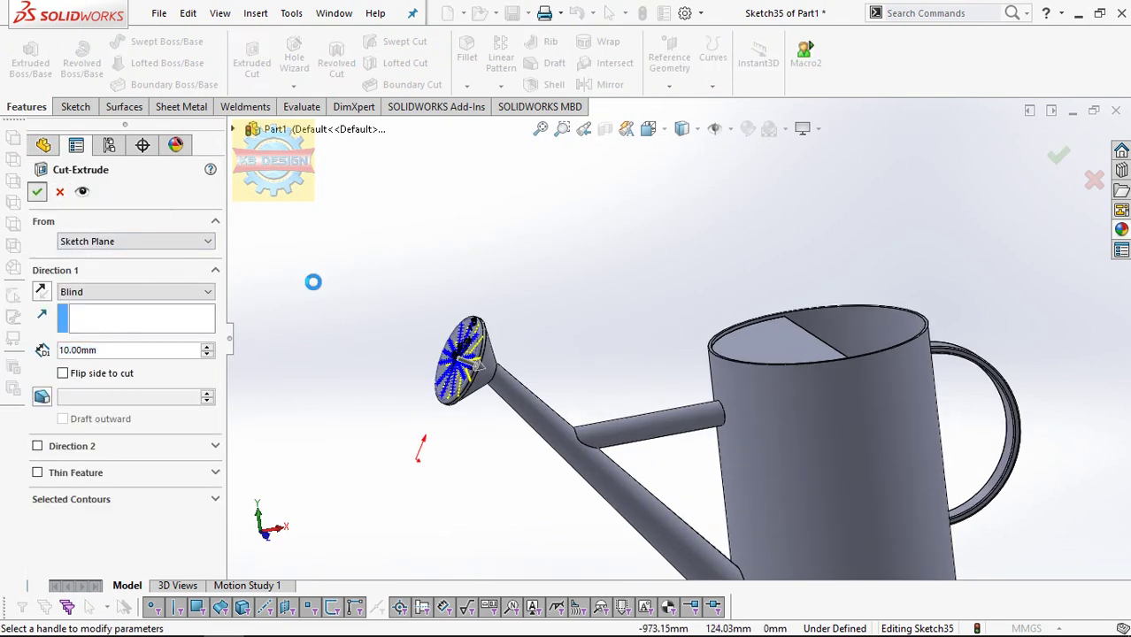
pyautogui.press('Return')
pyautogui.scroll(-1, 511, 347)
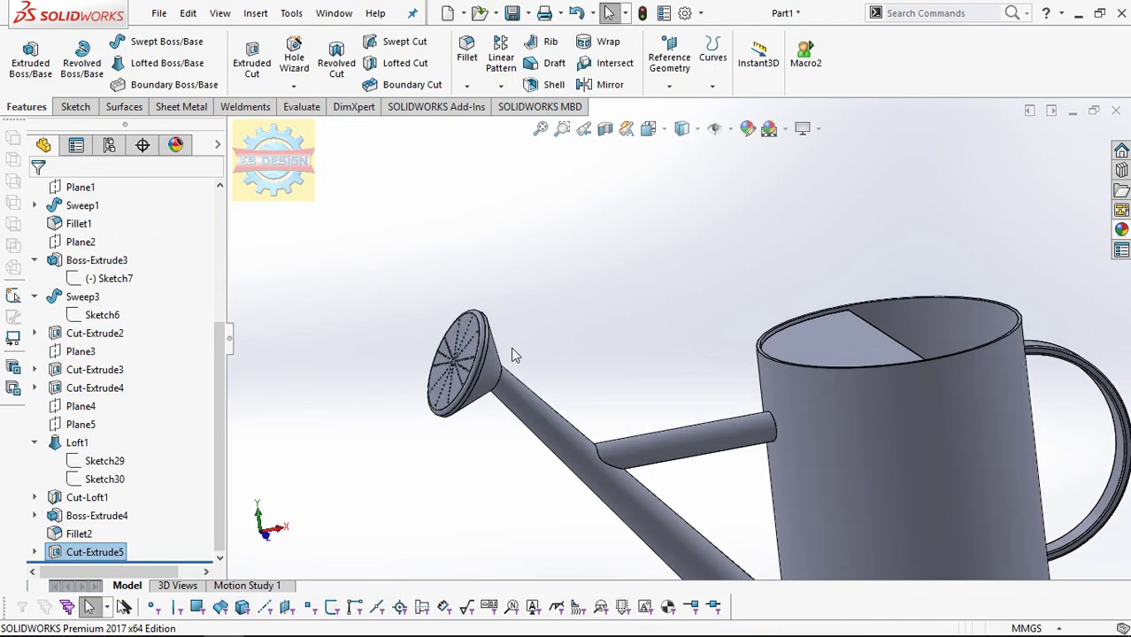
pyautogui.moveTo(512, 353); pyautogui.dragTo(673, 323, button='middle')
pyautogui.scroll(2, 673, 323)
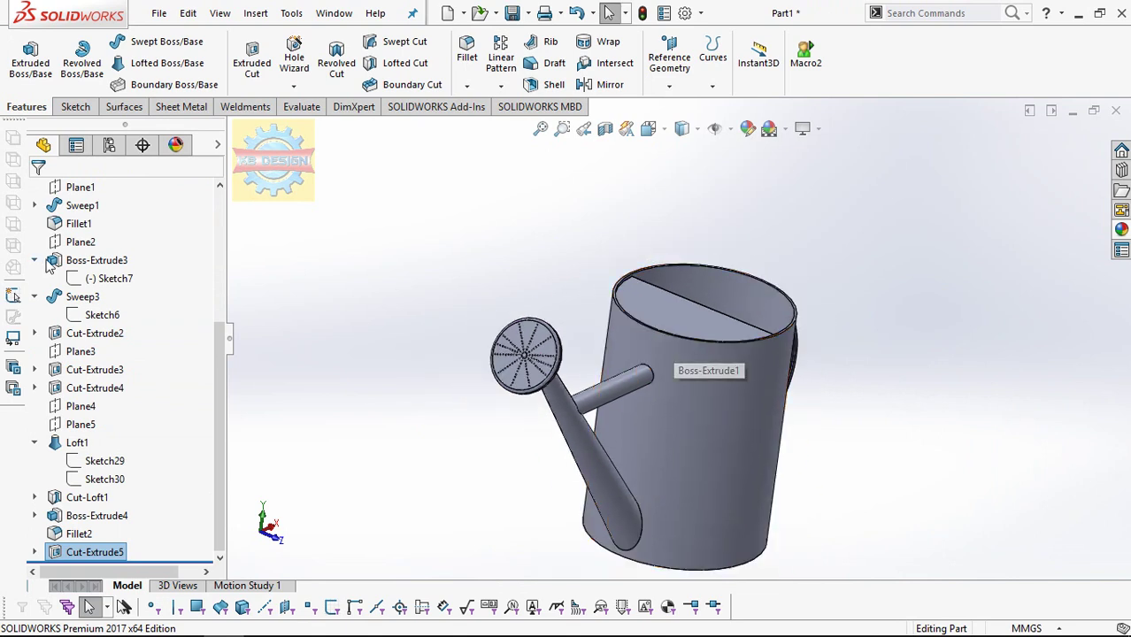
pyautogui.scroll(3, 50, 267)
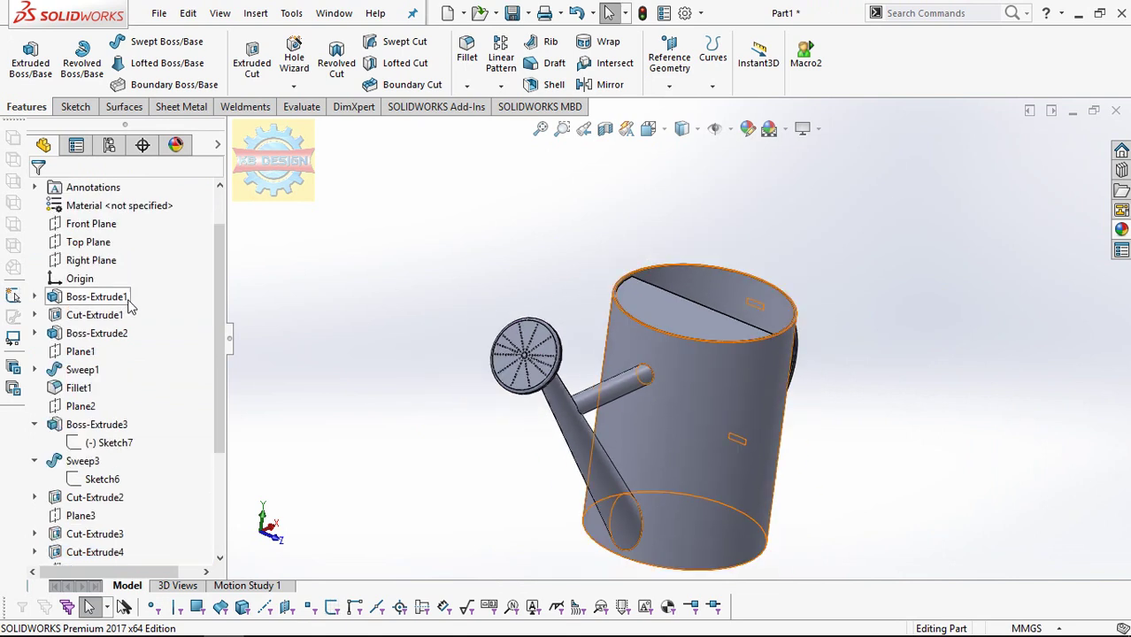
# - Start a sketch on the Right Plane and draw a large circle above the spout
pyautogui.click(88, 224)
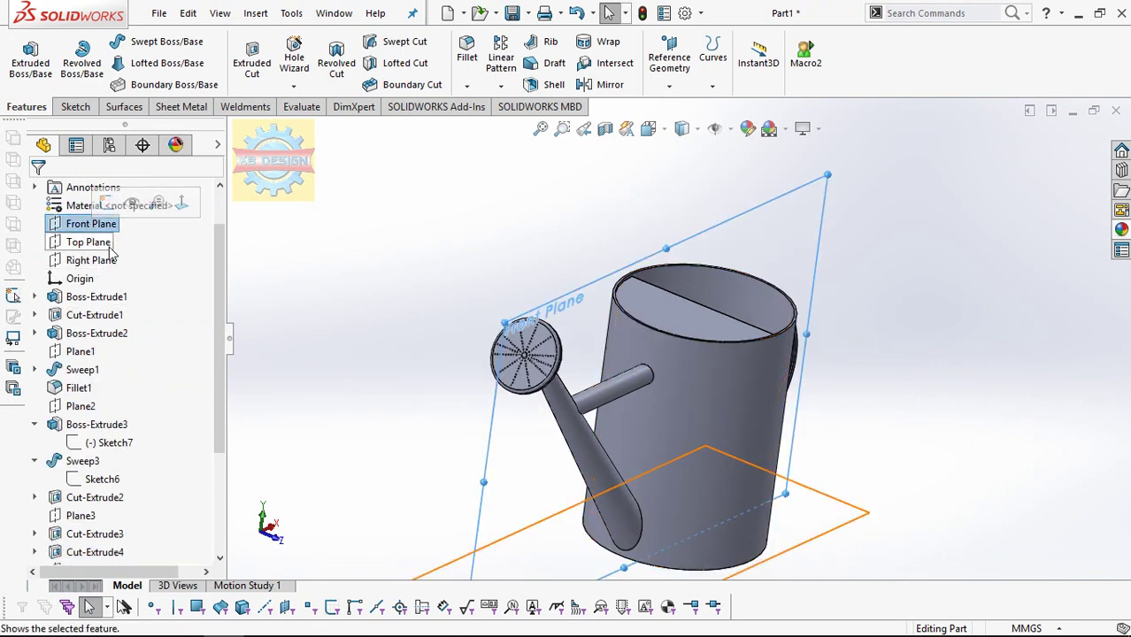
pyautogui.click(108, 257)
pyautogui.click(157, 229)
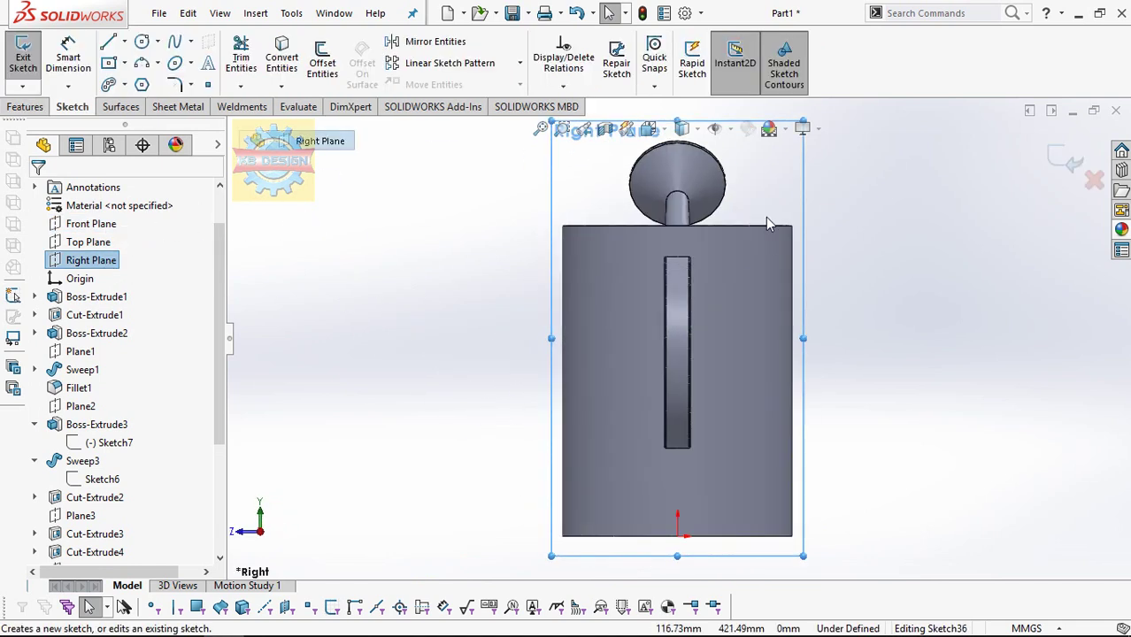
pyautogui.click(143, 43)
pyautogui.click(578, 240)
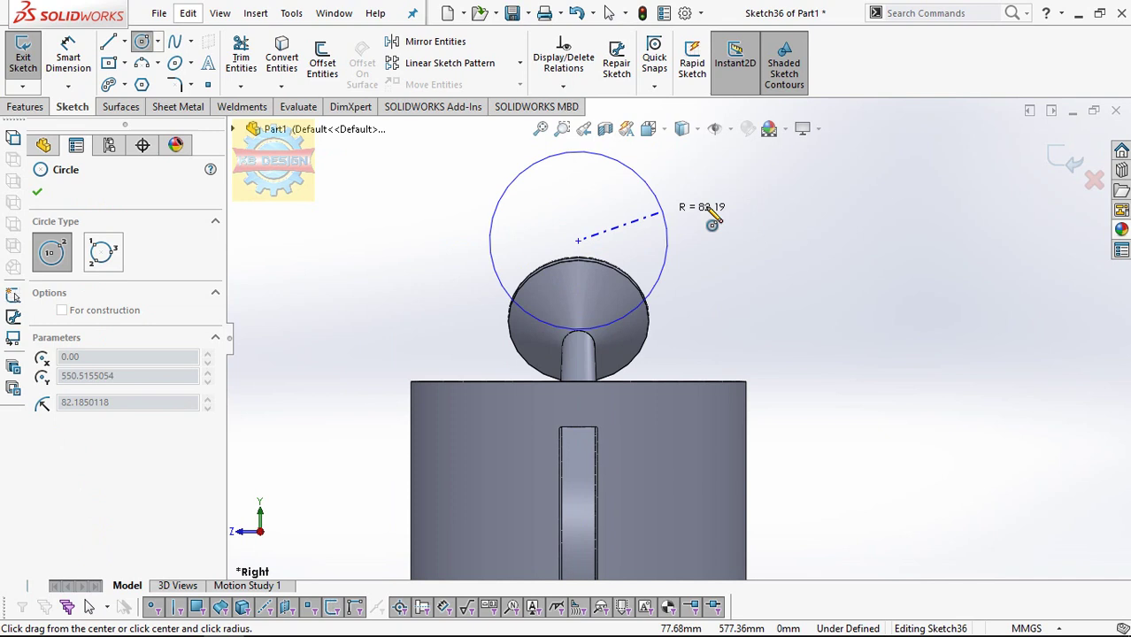
pyautogui.click(818, 293)
pyautogui.press('Escape')
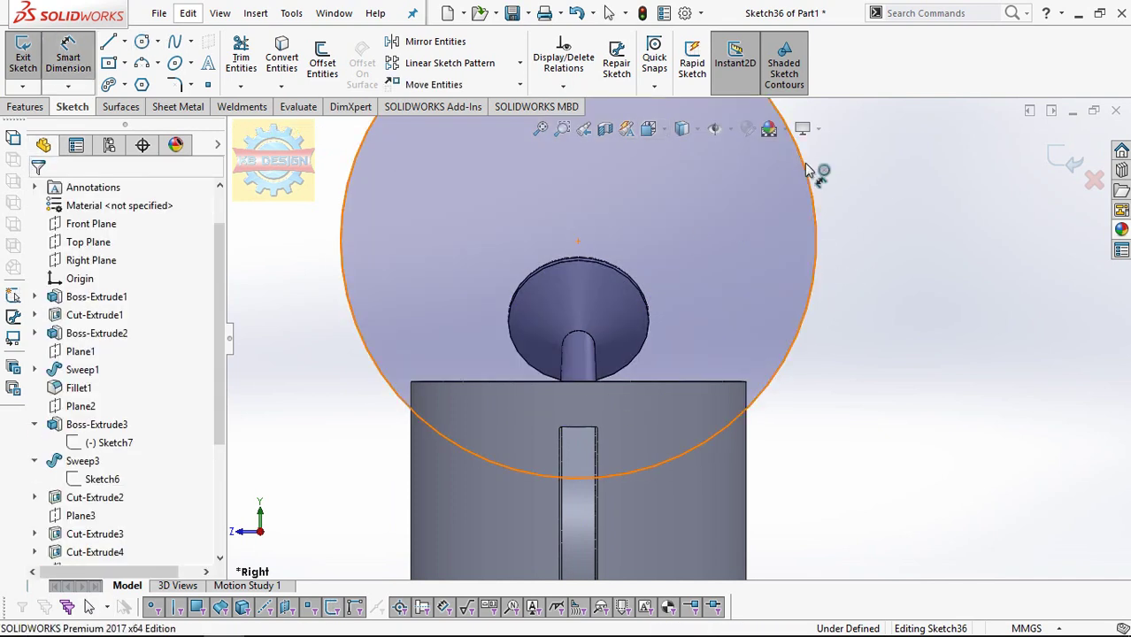
# - Dimension the circle's diameter as 312, then change it to 314
pyautogui.click(808, 170)
pyautogui.click(883, 157)
pyautogui.write('312')
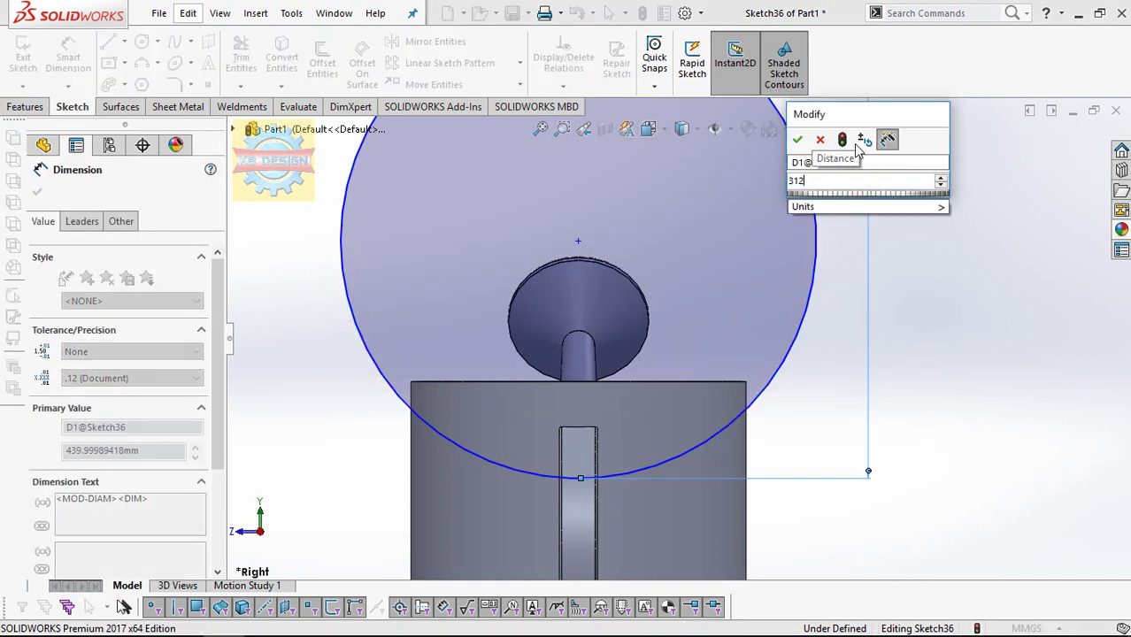
pyautogui.press('Return')
pyautogui.press('Escape')
pyautogui.press('l')
pyautogui.click(411, 244)
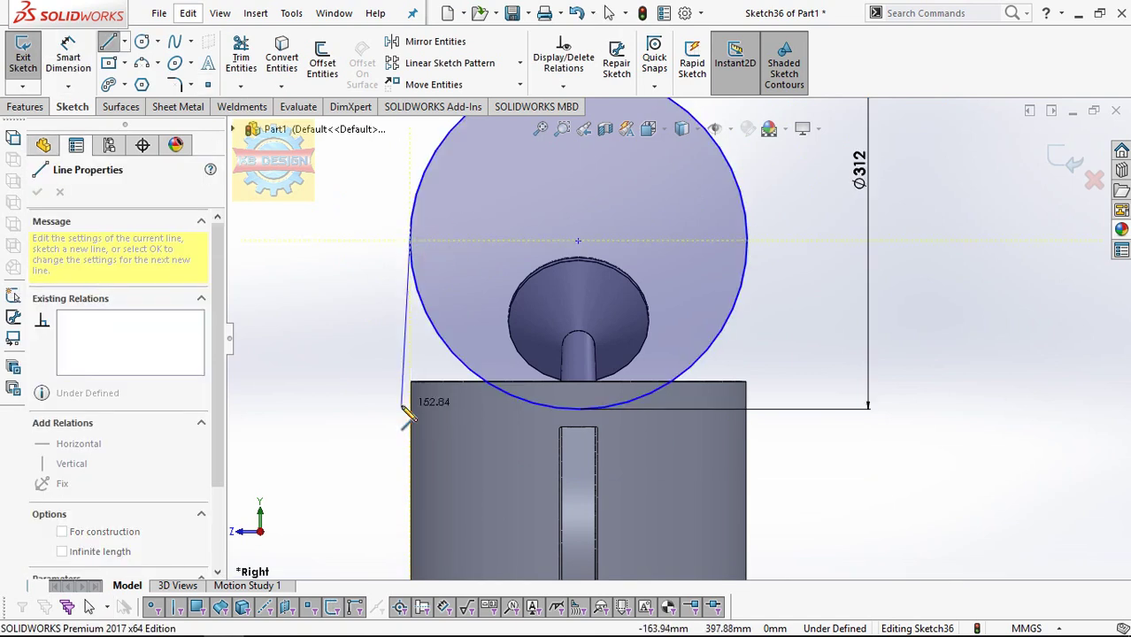
pyautogui.press('Escape')
pyautogui.doubleClick(868, 170)
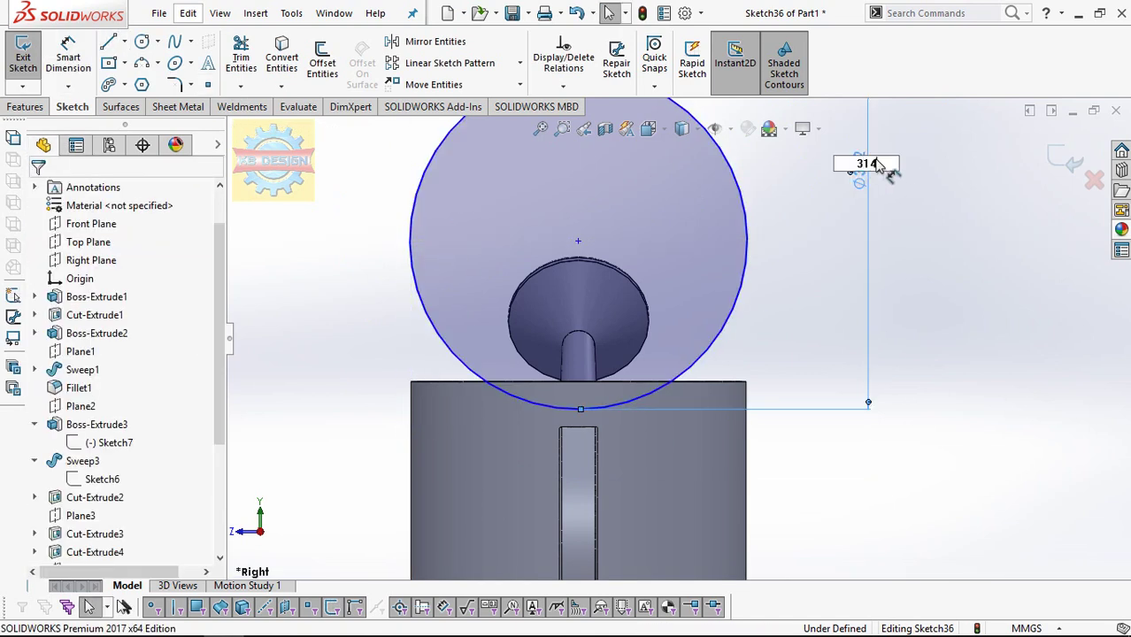
pyautogui.press('Return')
# - Draw three lines from the circle's left quadrant down, across, and up to the right quadrant
pyautogui.press('l')
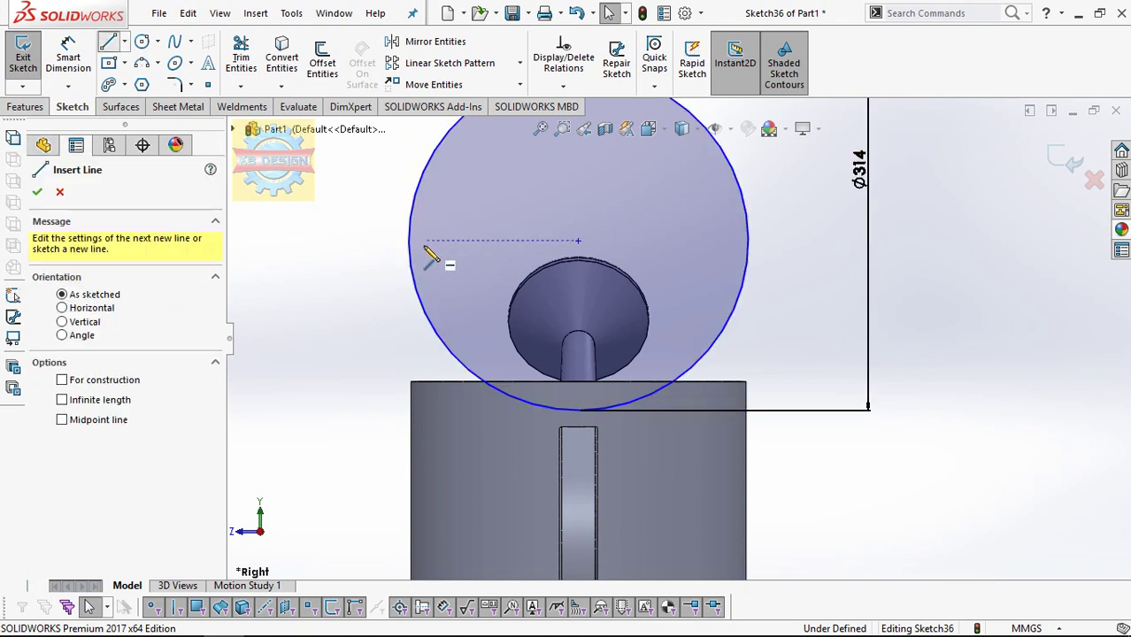
pyautogui.click(410, 241)
pyautogui.click(409, 409)
pyautogui.click(760, 409)
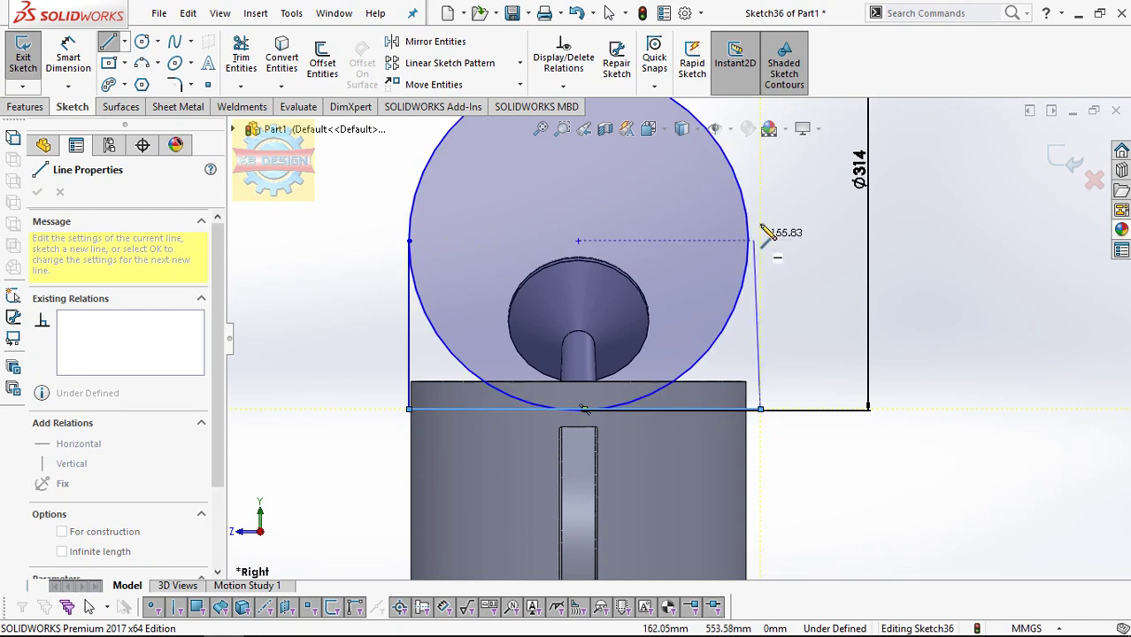
pyautogui.click(752, 257)
pyautogui.press('Escape')
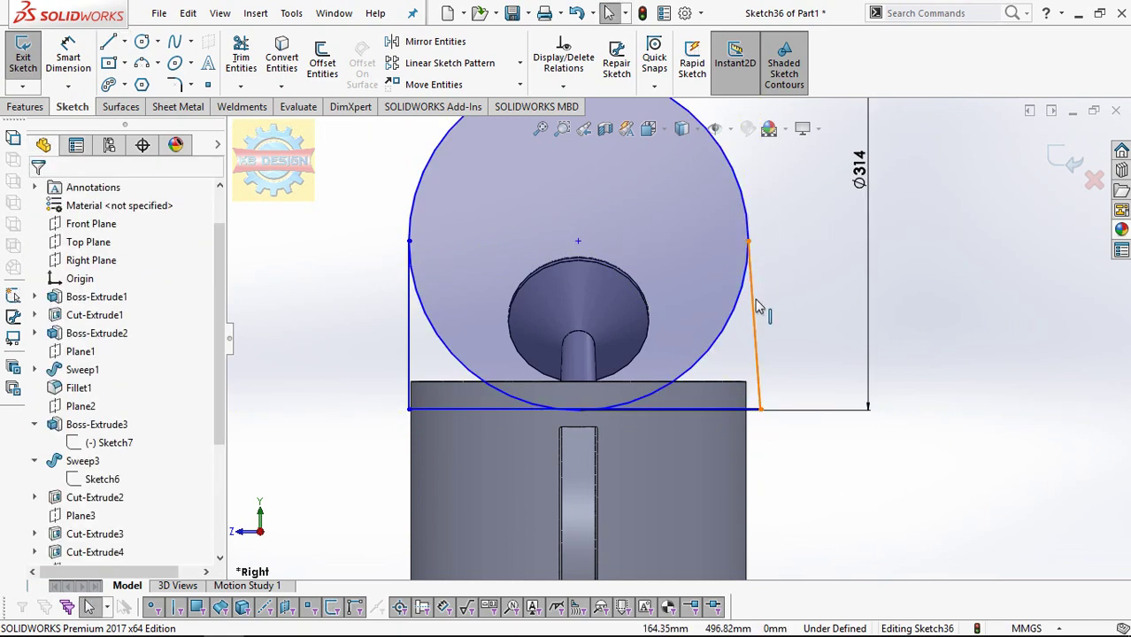
# - Make the right line vertical and align the circle centre vertically with the origin
pyautogui.click(754, 305)
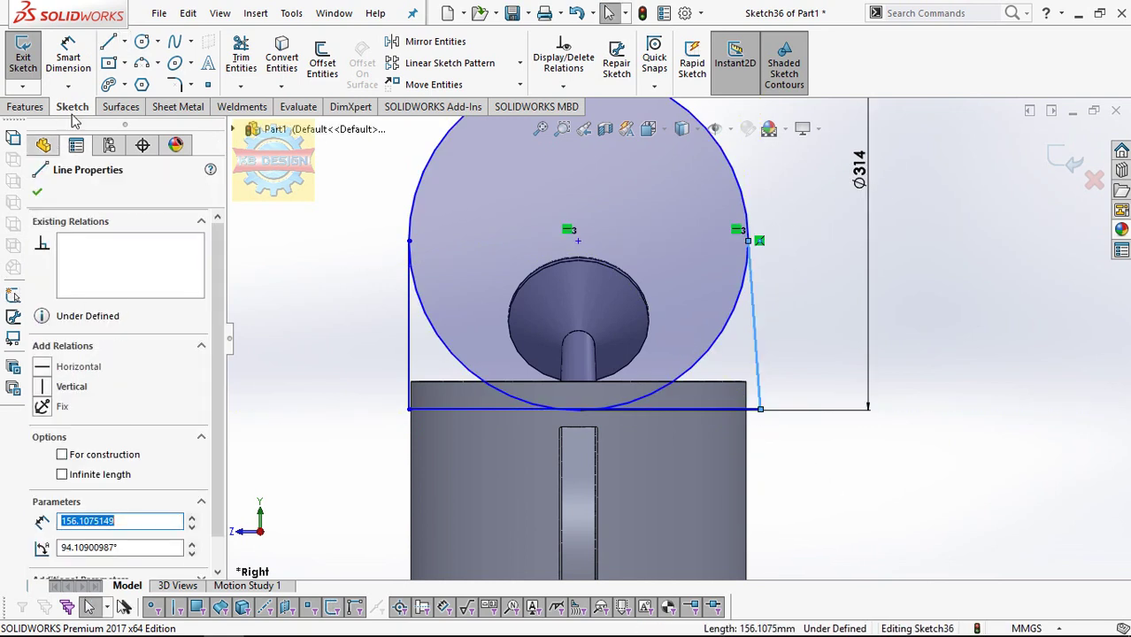
pyautogui.click(75, 386)
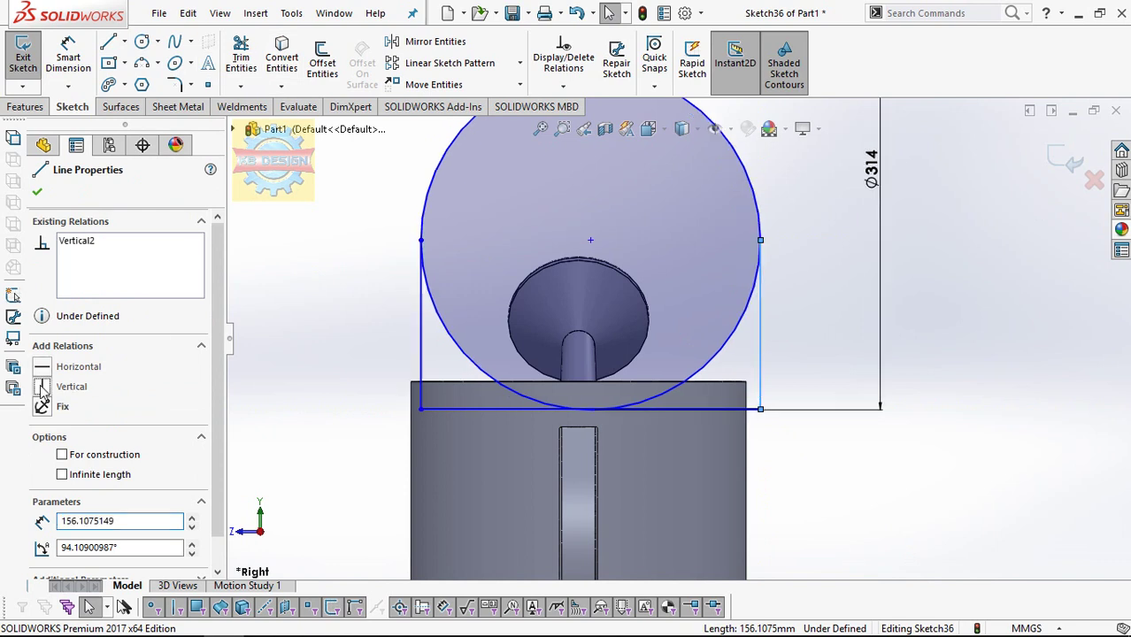
pyautogui.press('Escape')
pyautogui.click(564, 86)
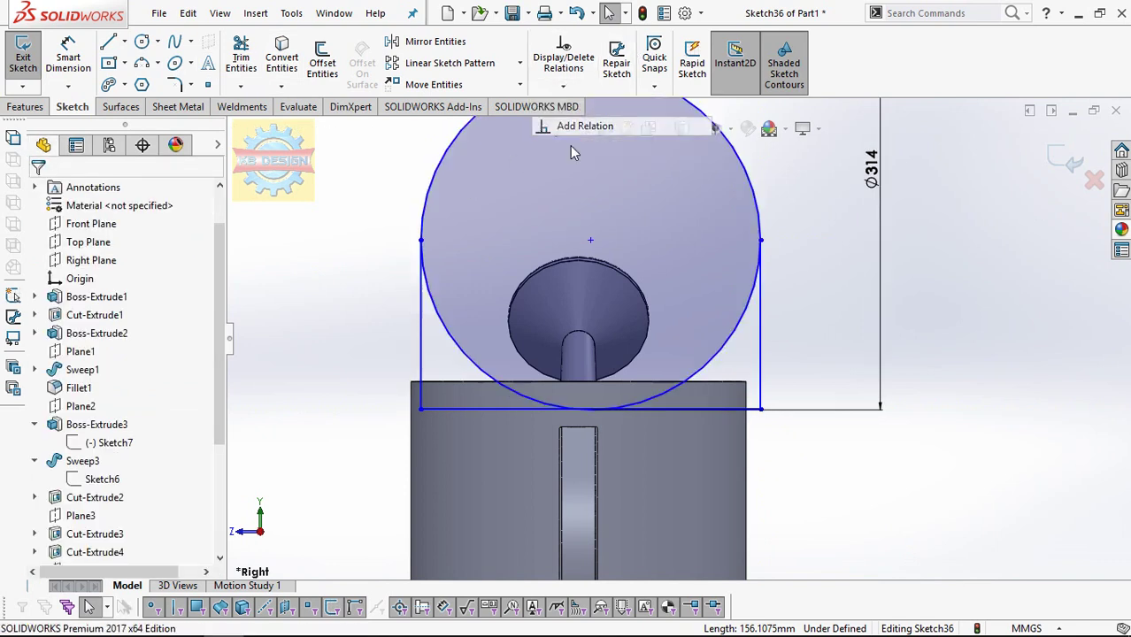
pyautogui.click(586, 124)
pyautogui.click(590, 240)
pyautogui.scroll(5, 659, 323)
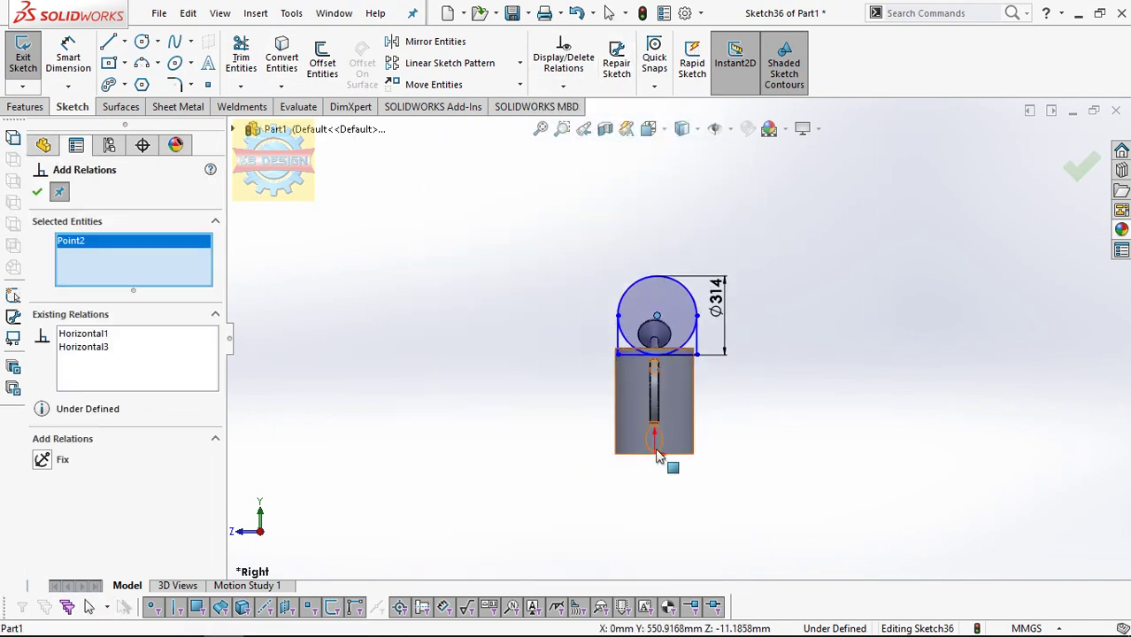
pyautogui.click(655, 455)
pyautogui.click(55, 479)
pyautogui.scroll(2, 770, 399)
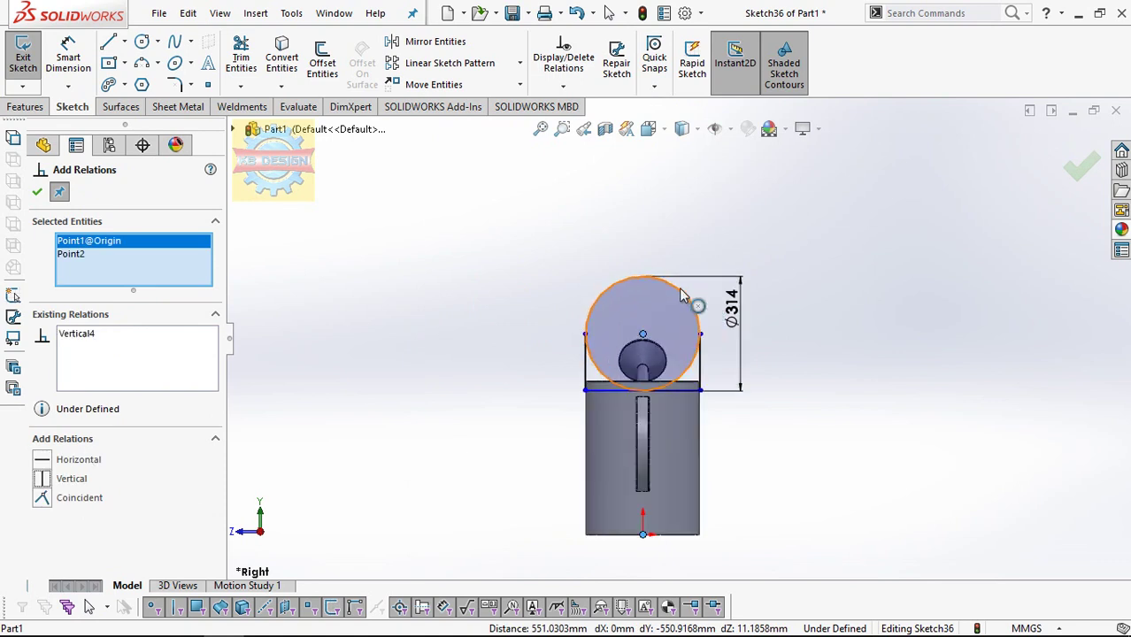
pyautogui.scroll(3, 771, 390)
pyautogui.press('Escape')
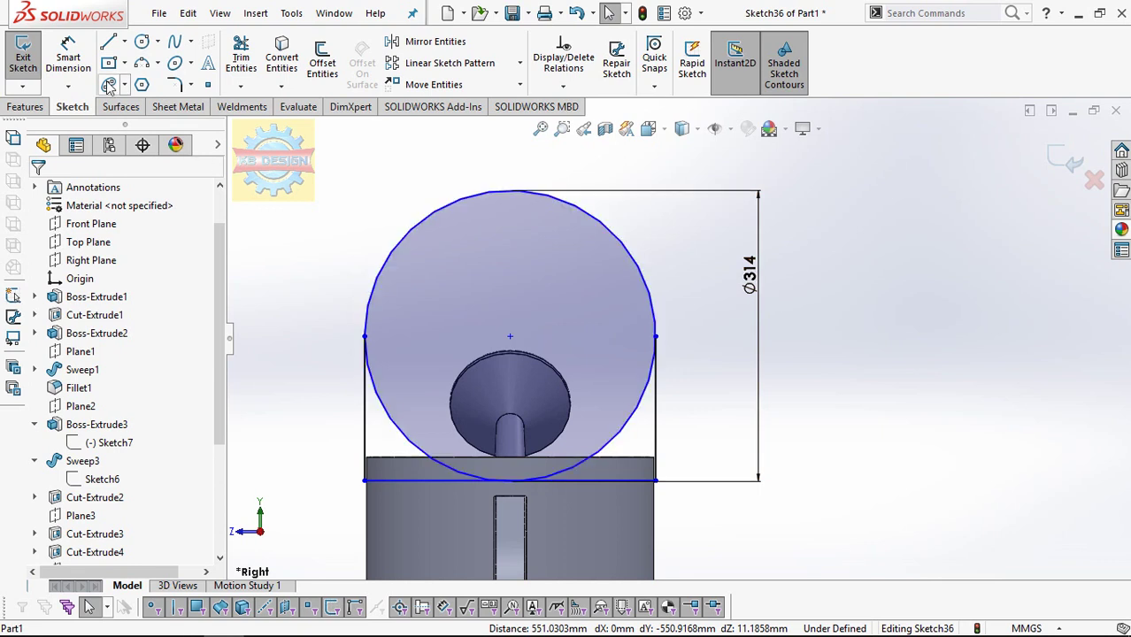
# - Power-trim the Ø314 circle's lower-left and lower-right arcs, leaving an arch on the bottom line
pyautogui.click(68, 57)
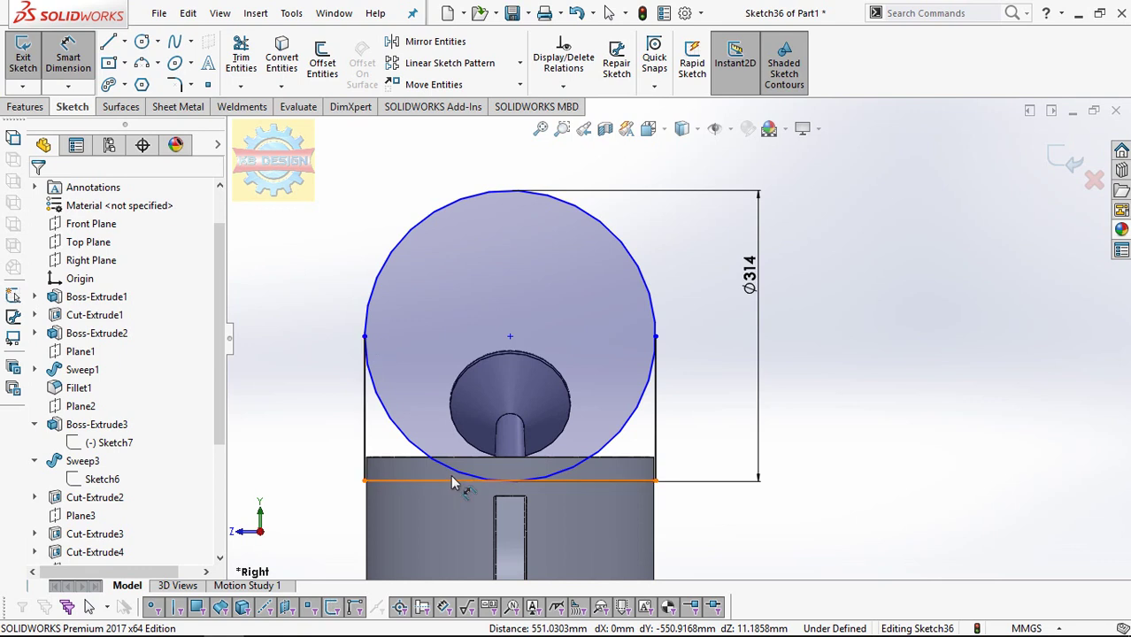
pyautogui.click(241, 58)
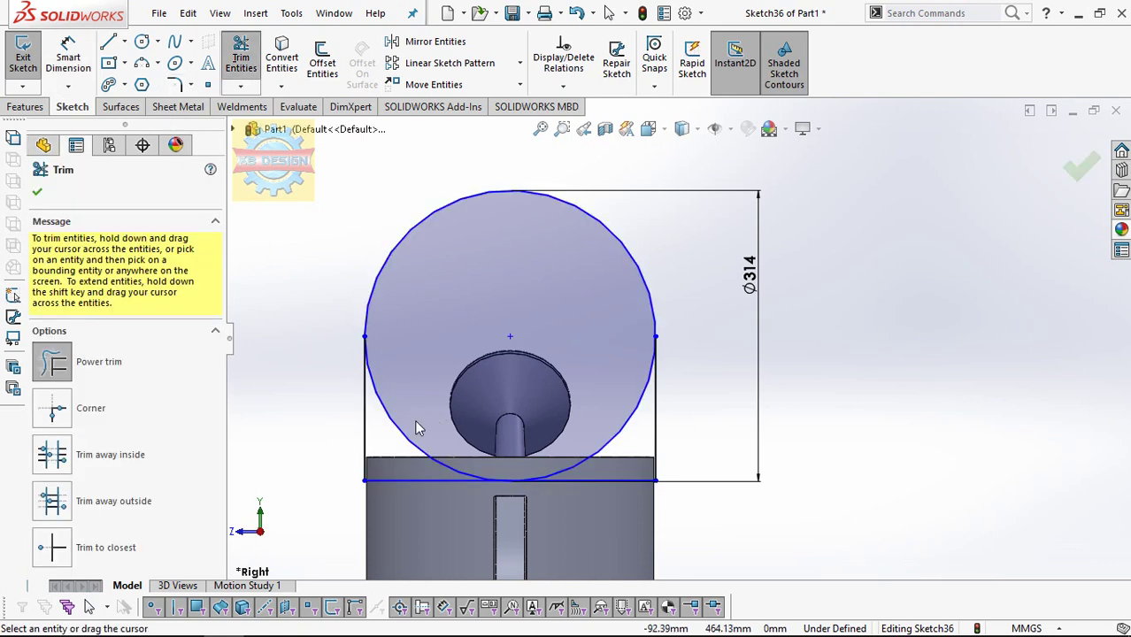
pyautogui.moveTo(402, 465); pyautogui.dragTo(423, 441)
pyautogui.moveTo(622, 427); pyautogui.dragTo(638, 441)
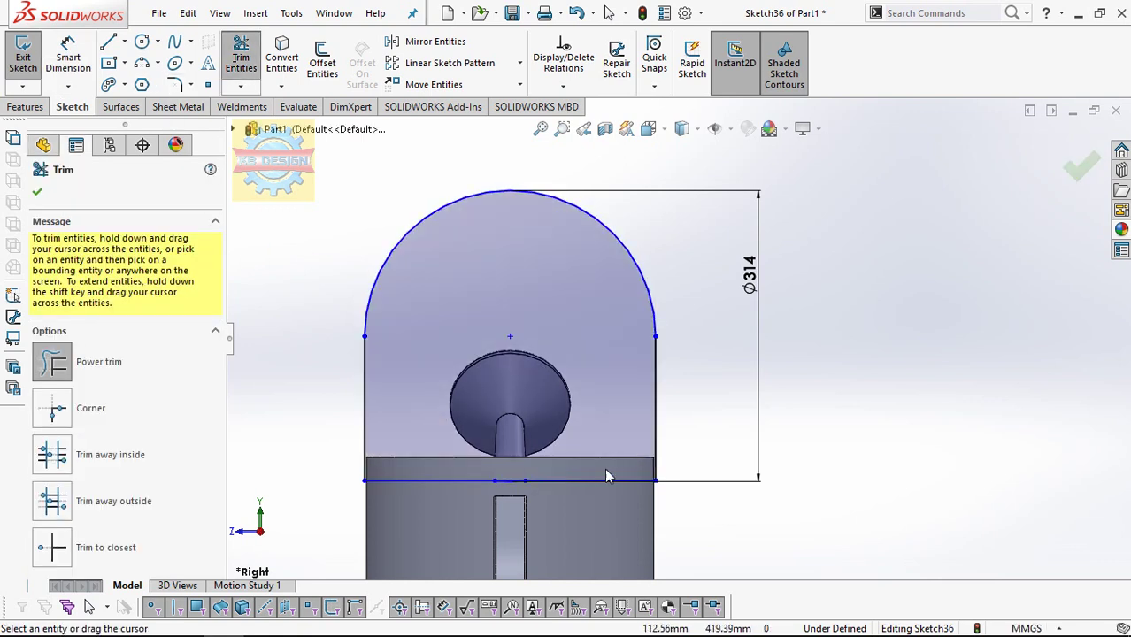
pyautogui.scroll(-4, 524, 471)
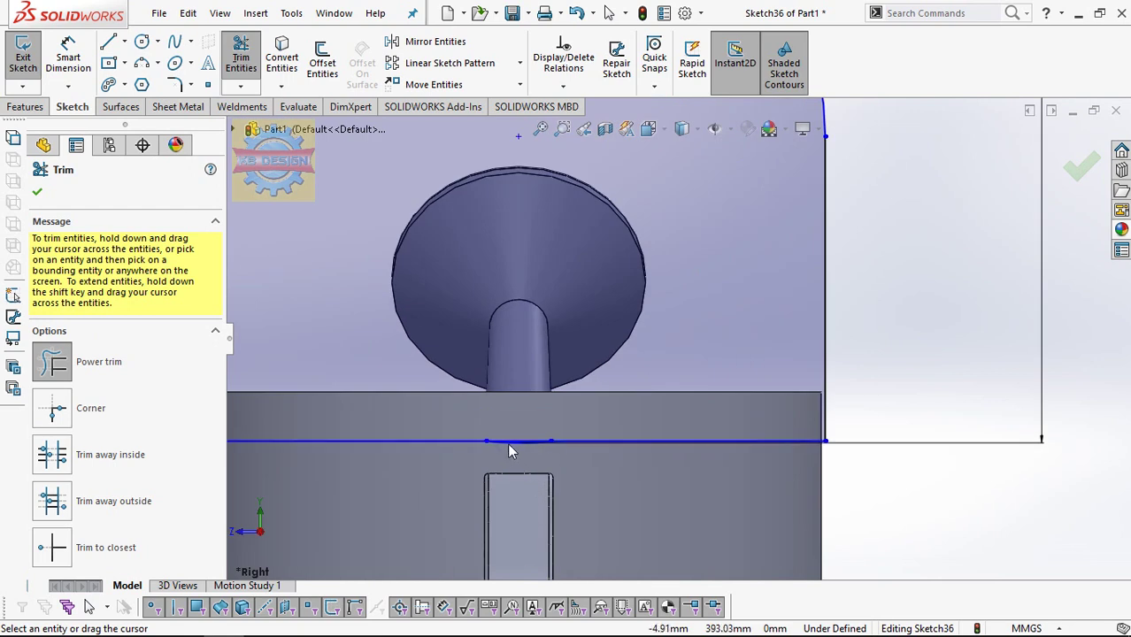
pyautogui.scroll(1, 507, 443)
pyautogui.scroll(2, 546, 453)
pyautogui.scroll(2, 547, 352)
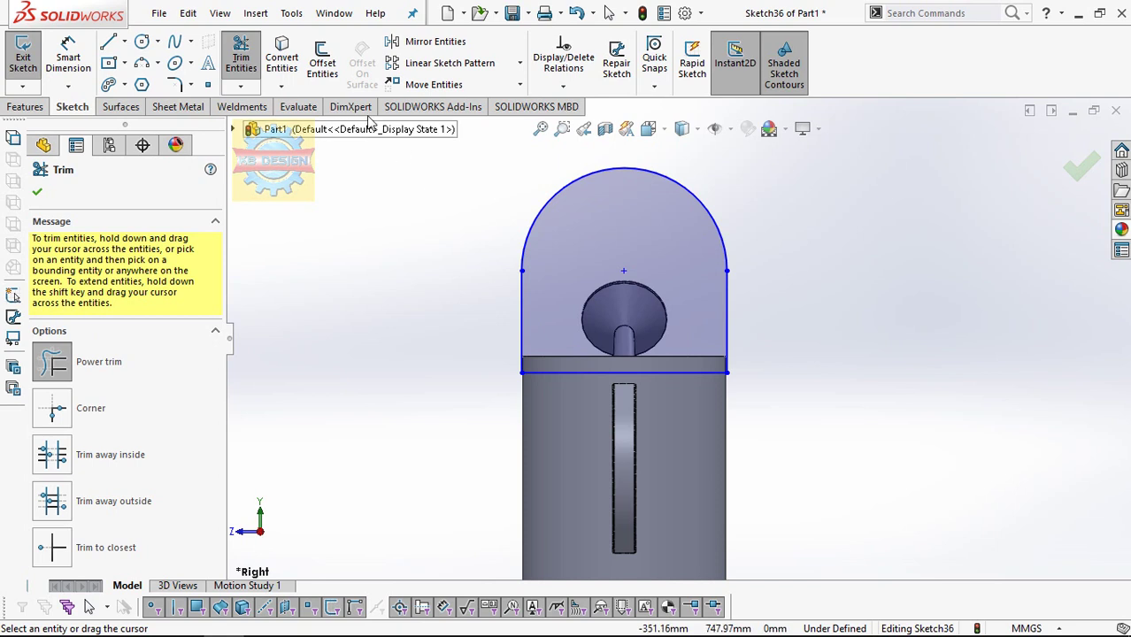
pyautogui.click(55, 65)
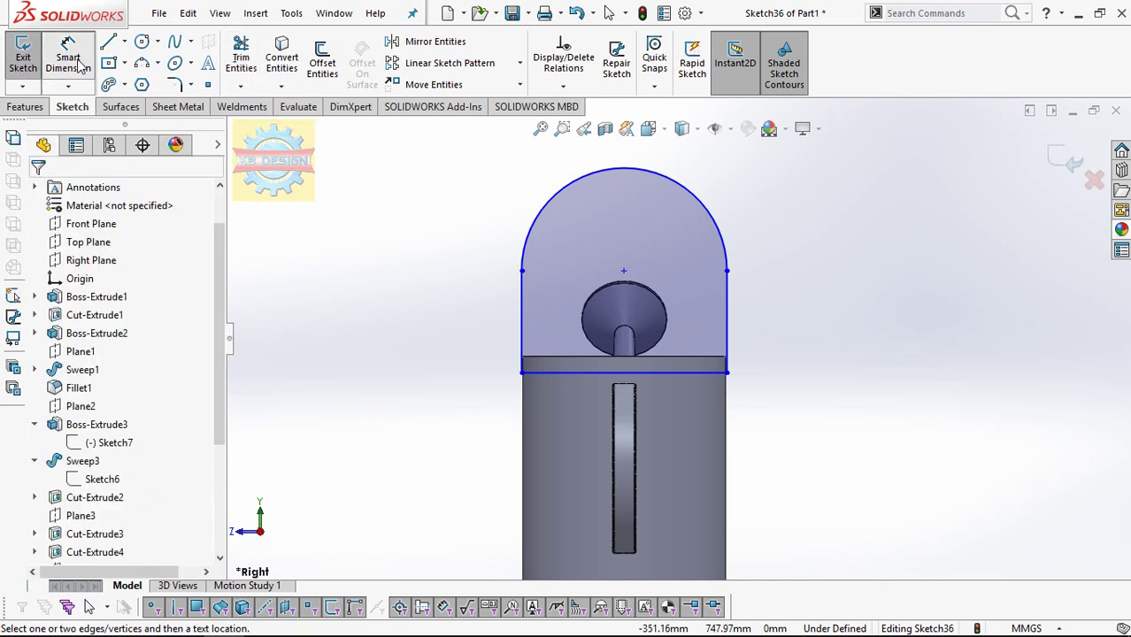
# - Dimension the arch's end point and its bottom line each 30 mm from the can's top edge
pyautogui.click(521, 270)
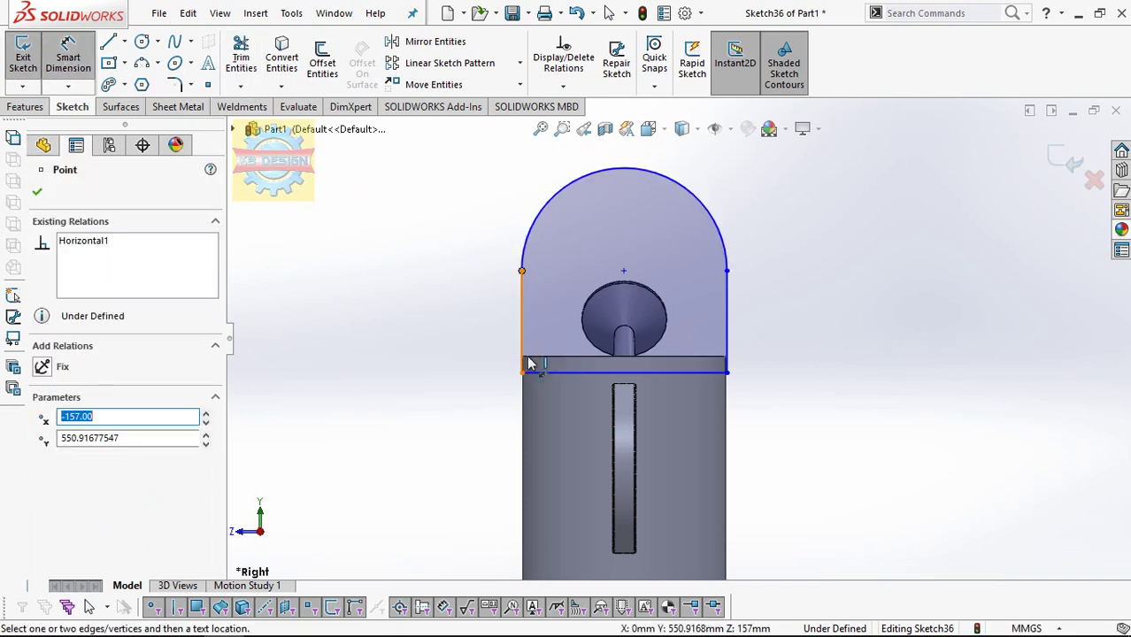
pyautogui.click(534, 361)
pyautogui.click(462, 353)
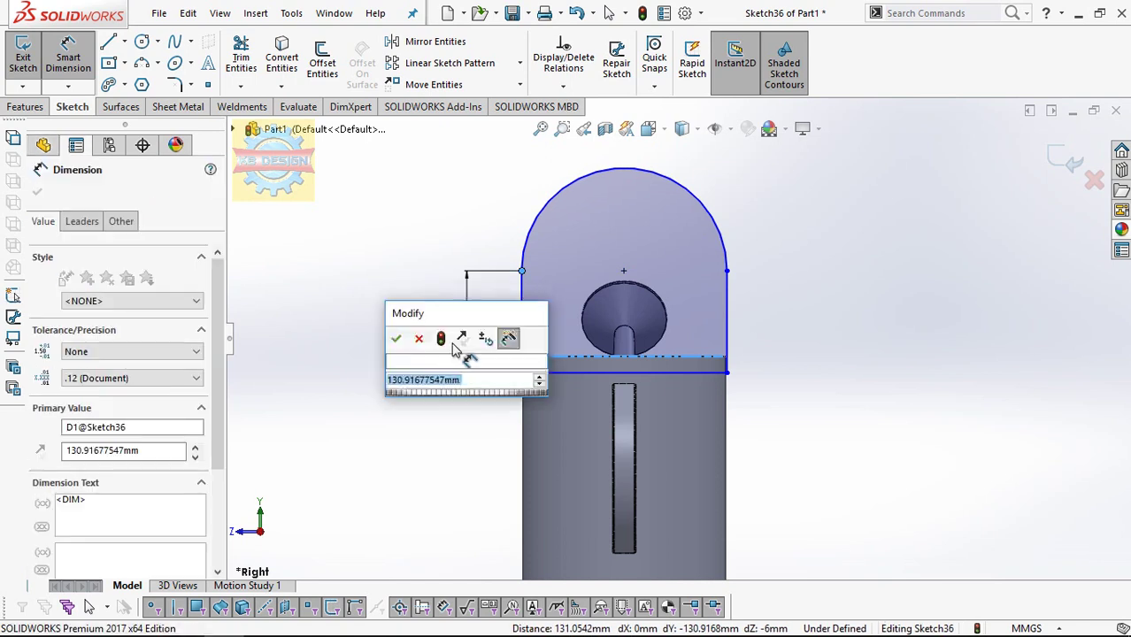
pyautogui.write('30')
pyautogui.press('Return')
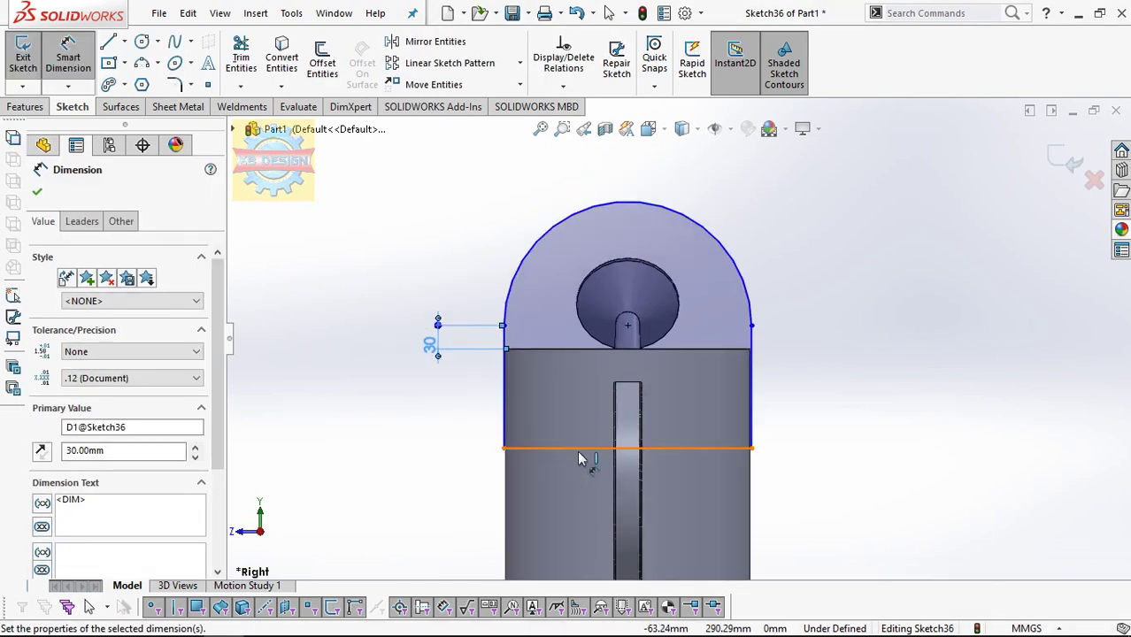
pyautogui.click(578, 453)
pyautogui.click(577, 352)
pyautogui.click(460, 396)
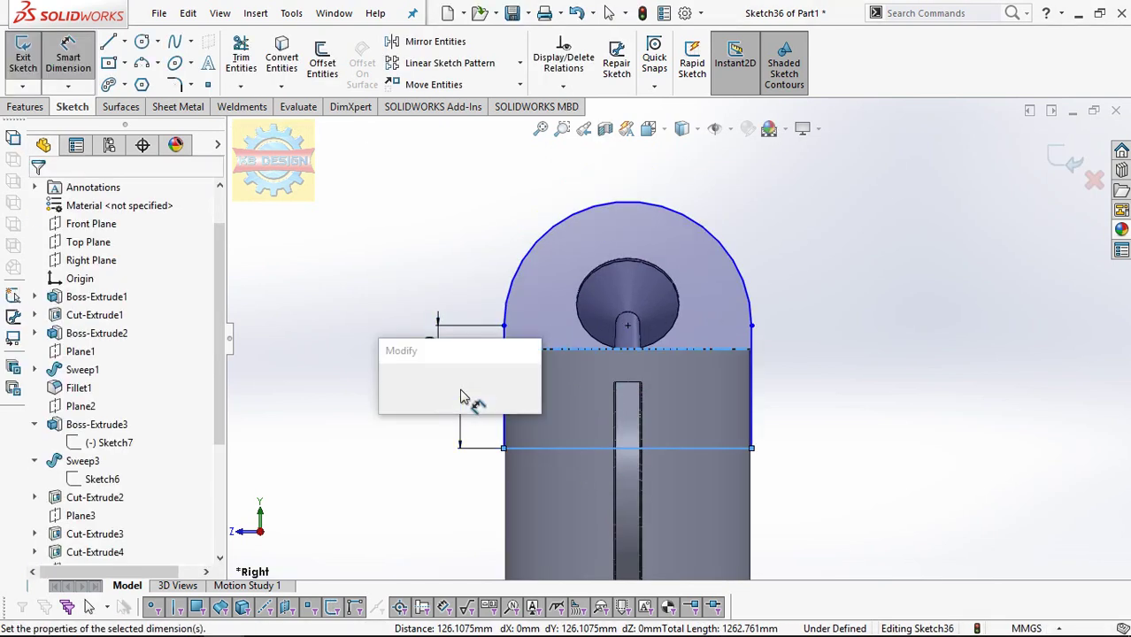
pyautogui.write('30')
pyautogui.press('Return')
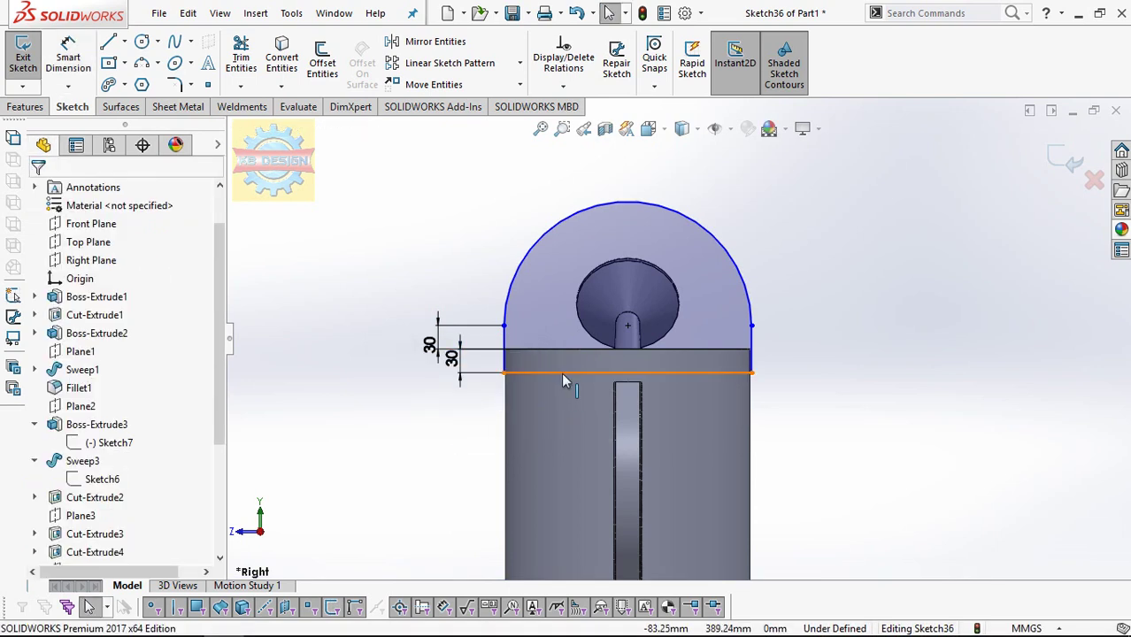
# - Make the bottom line construction geometry and exit Sketch36
pyautogui.click(564, 375)
pyautogui.click(78, 454)
pyautogui.click(25, 58)
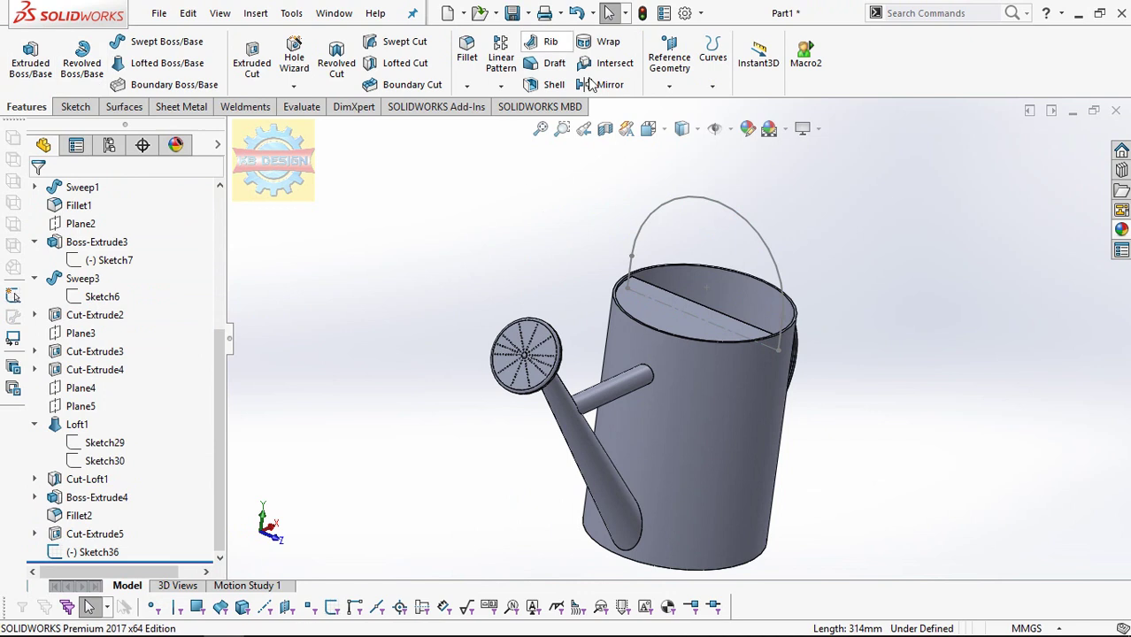
# - Create Plane6 through the path's end point, perpendicular to its straight line, and sketch on it
pyautogui.click(670, 56)
pyautogui.click(684, 105)
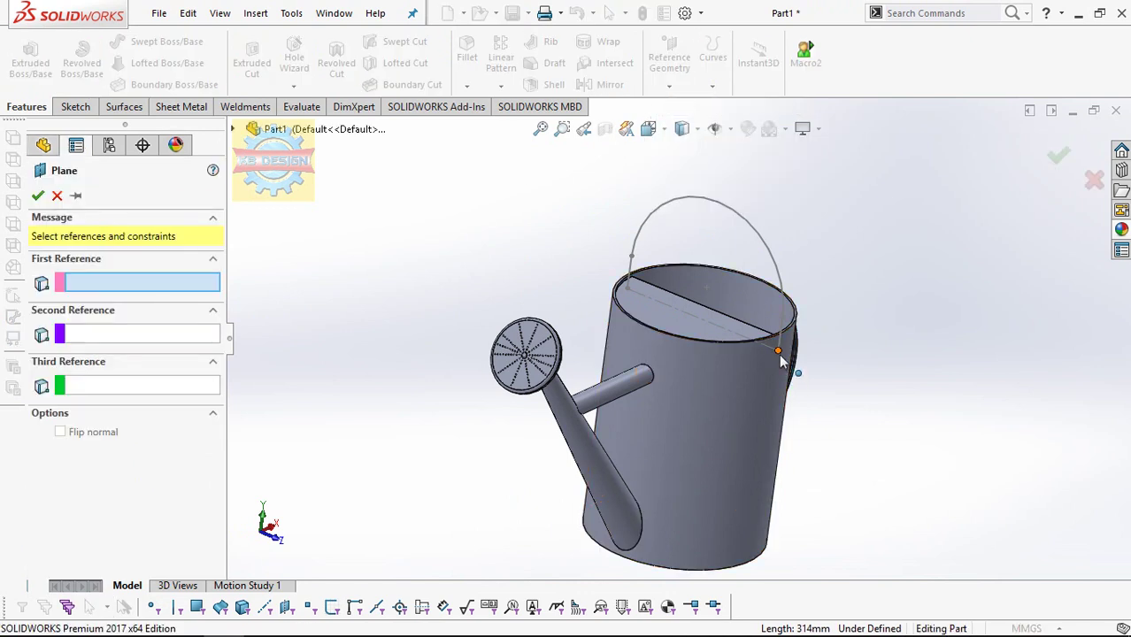
pyautogui.click(779, 352)
pyautogui.click(735, 325)
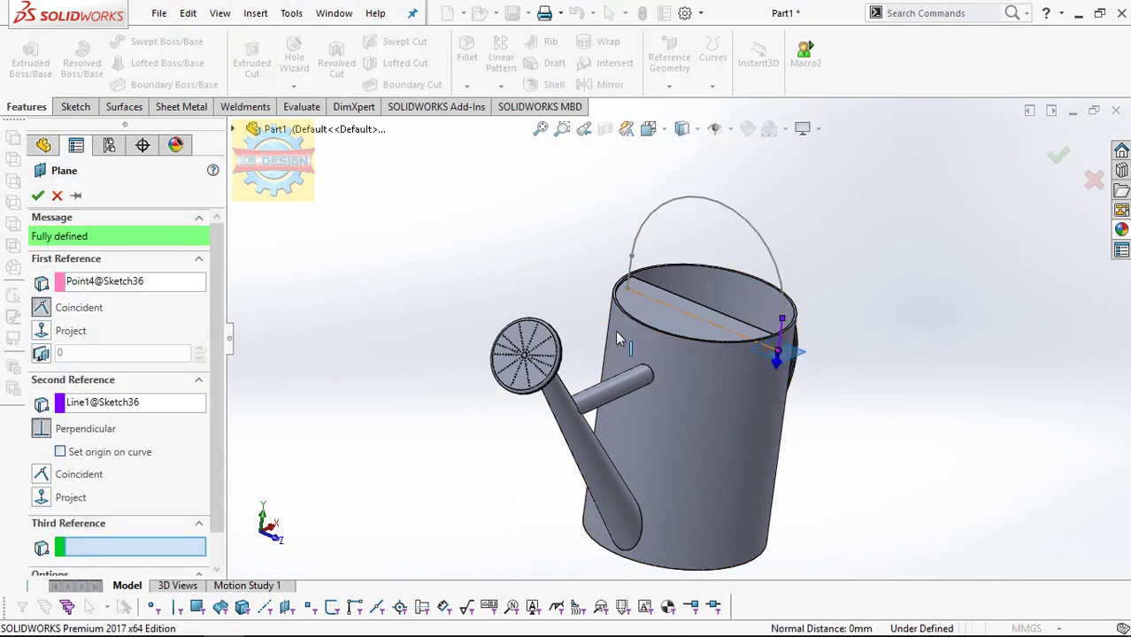
pyautogui.click(38, 196)
pyautogui.click(404, 206)
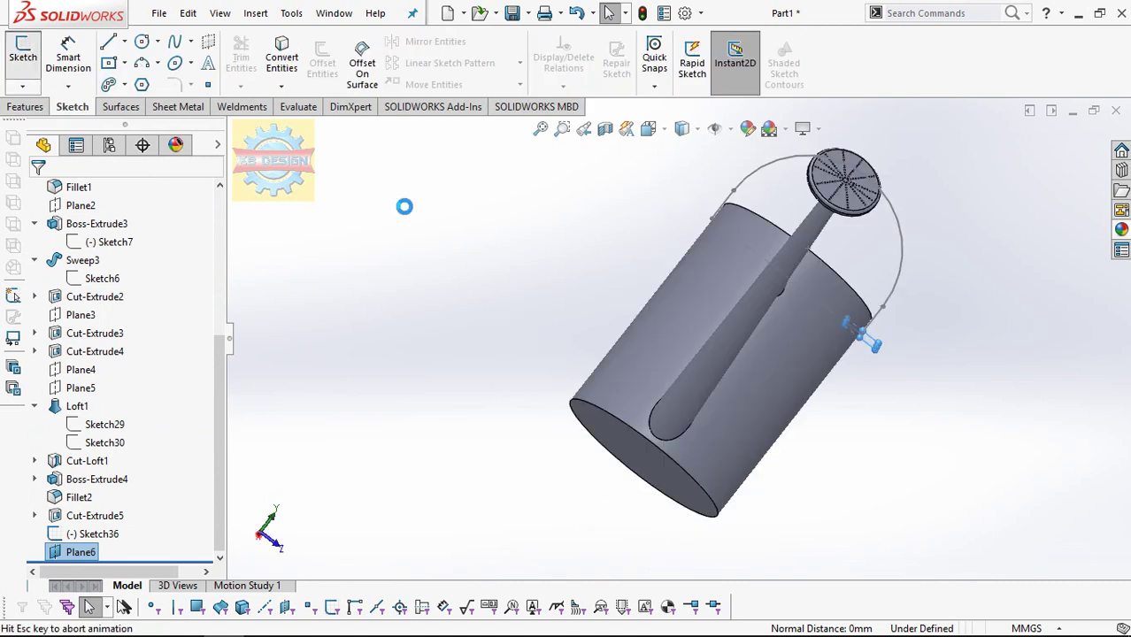
# - Draw a centre rectangle and dimension it 35 mm wide by 10 mm tall
pyautogui.click(109, 62)
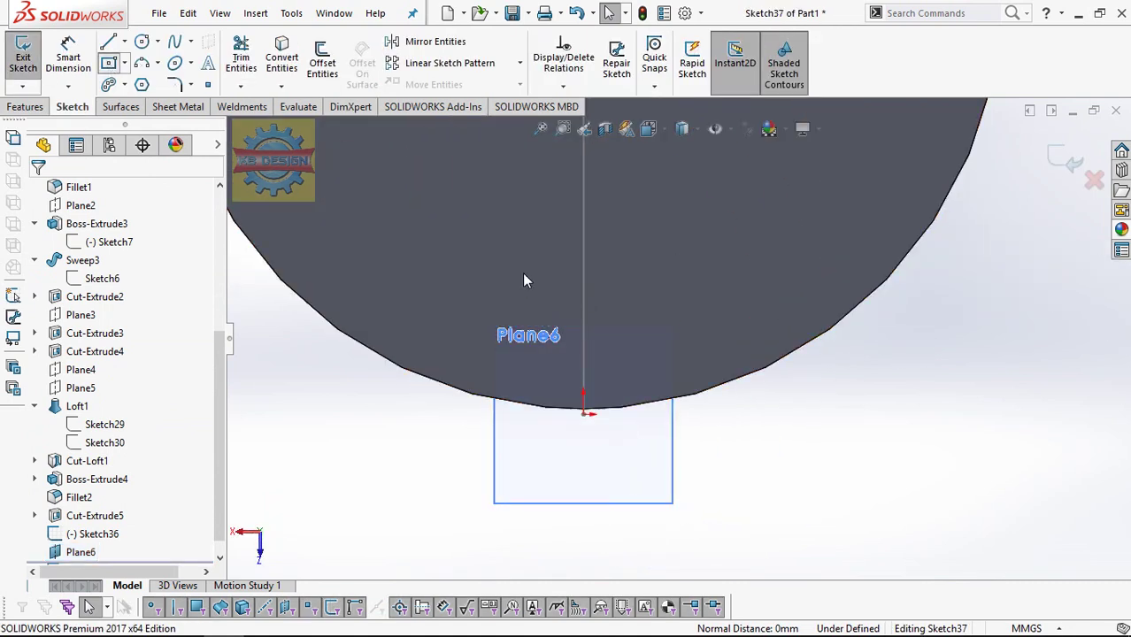
pyautogui.click(583, 436)
pyautogui.click(644, 456)
pyautogui.press('Escape')
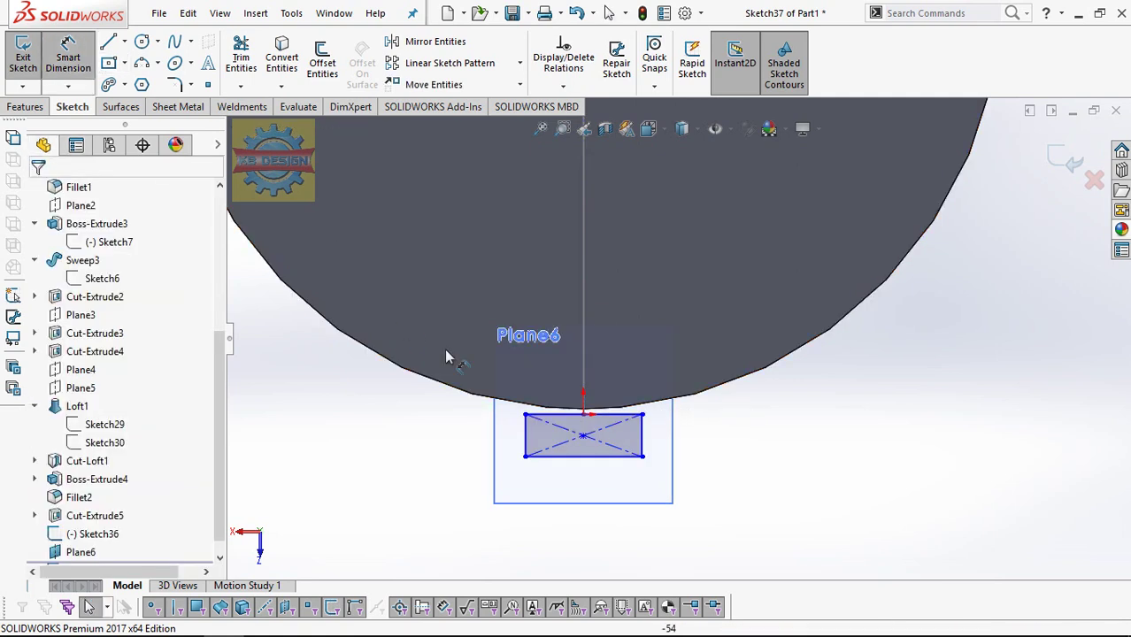
pyautogui.click(575, 456)
pyautogui.click(577, 542)
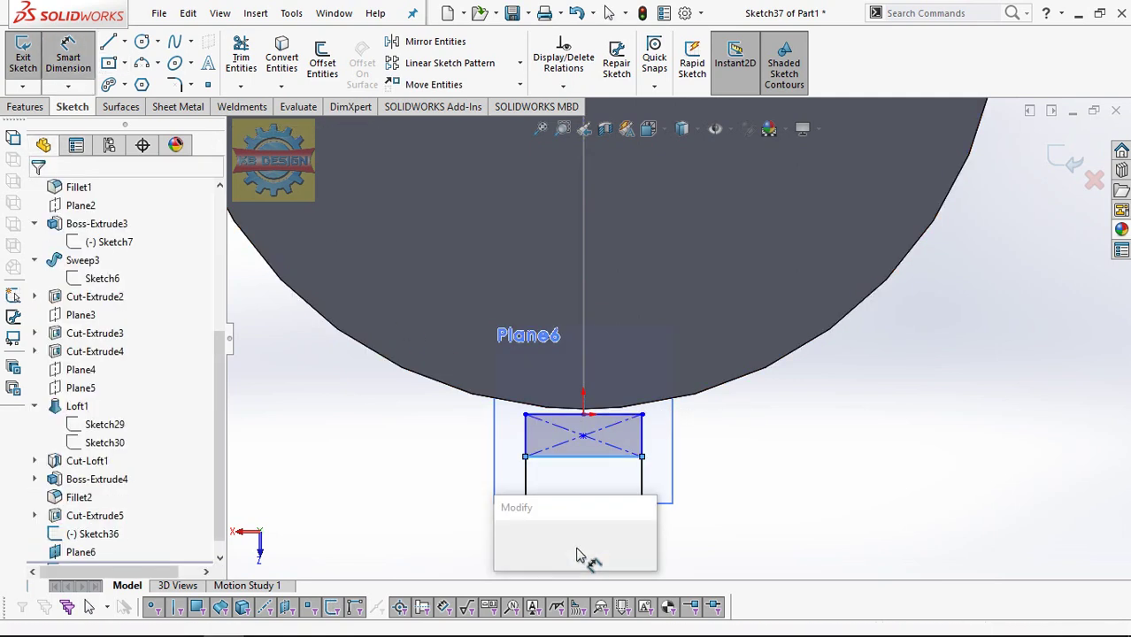
pyautogui.write('3')
pyautogui.press('Return')
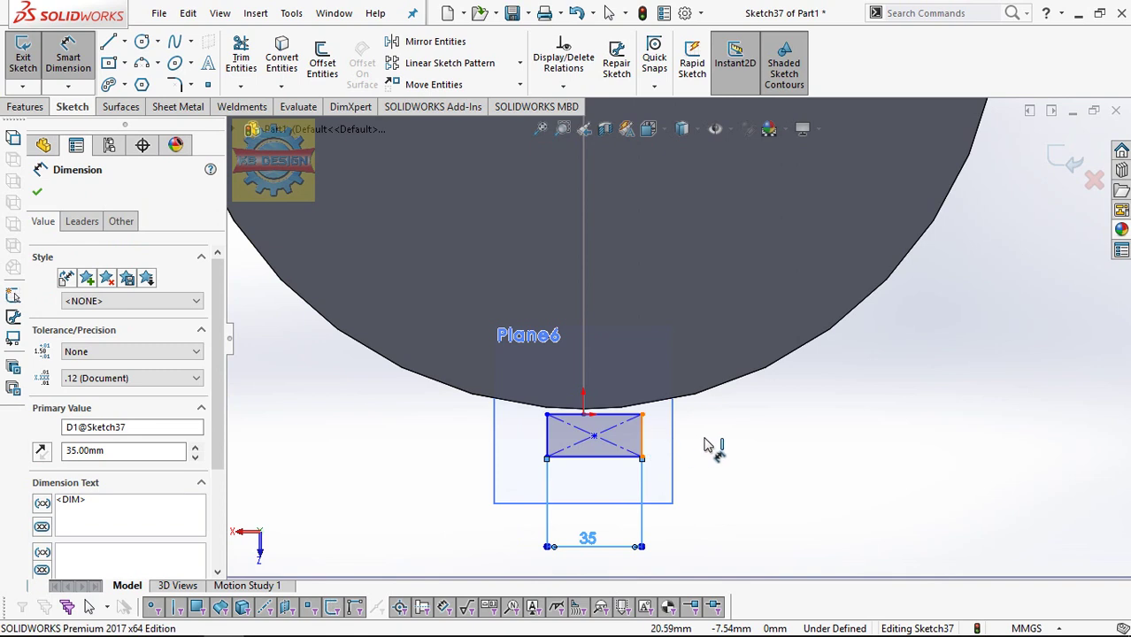
pyautogui.click(643, 443)
pyautogui.click(709, 449)
pyautogui.write('10')
pyautogui.press('Return')
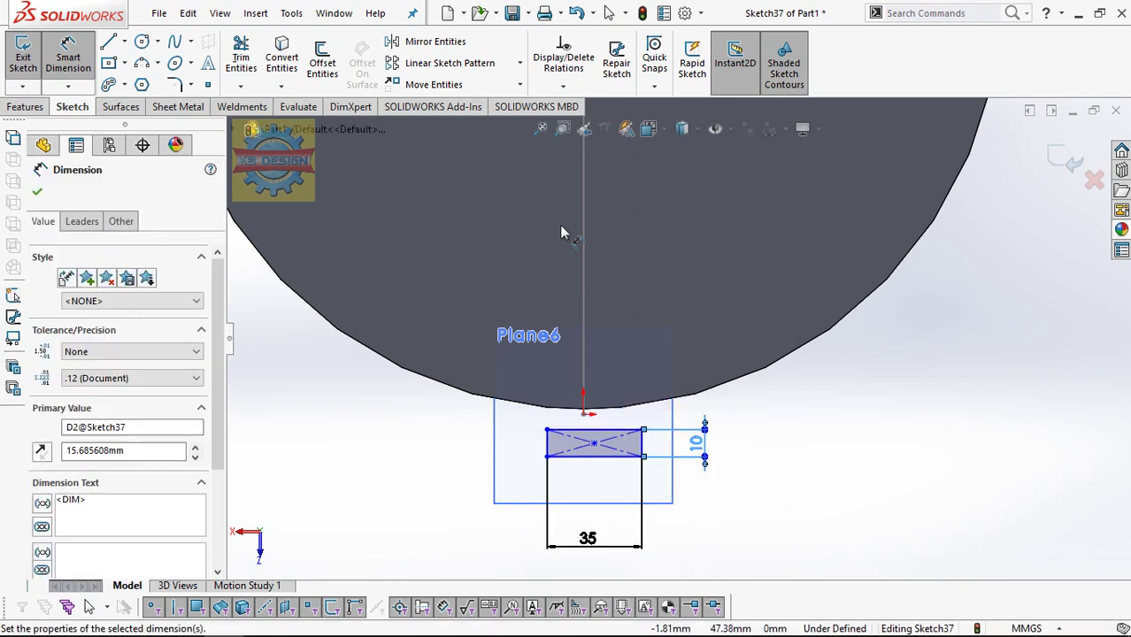
pyautogui.press('Escape')
# - Place the rectangle's centre point at X 0, Y 0, then start a Swept Boss/Base
pyautogui.click(564, 86)
pyautogui.click(584, 126)
pyautogui.click(594, 442)
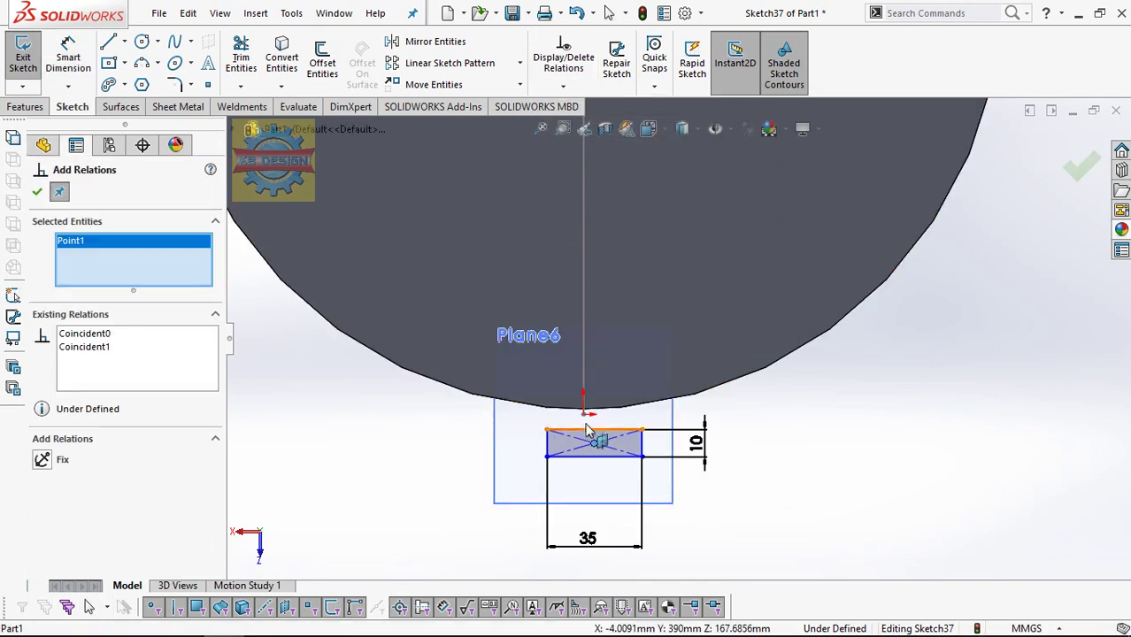
pyautogui.click(531, 455)
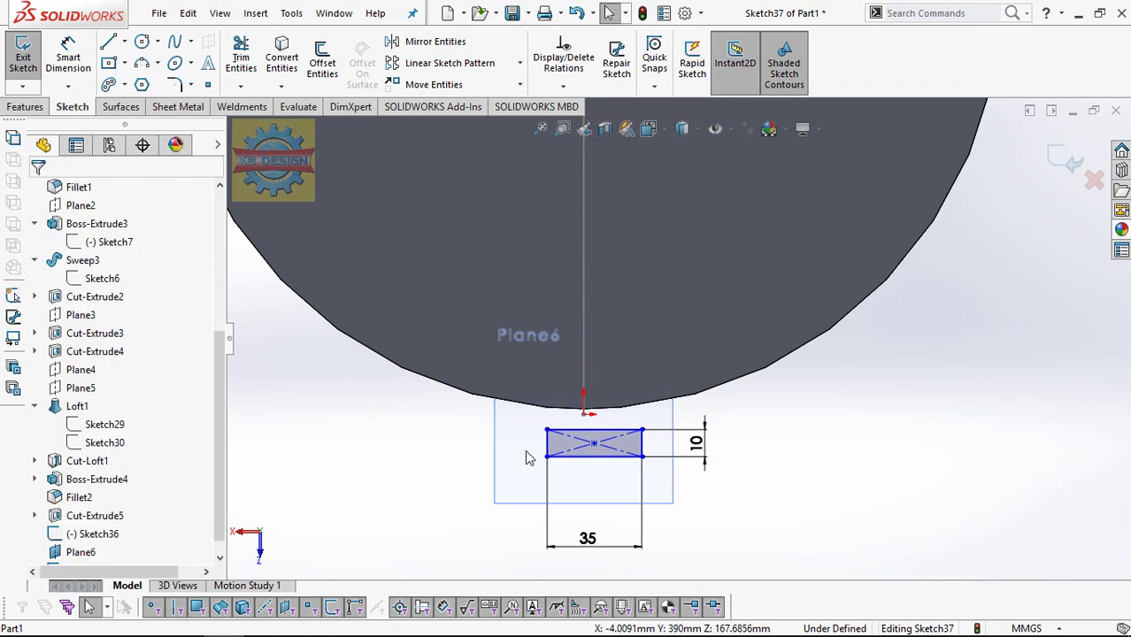
pyautogui.click(595, 445)
pyautogui.write('0')
pyautogui.press('Tab')
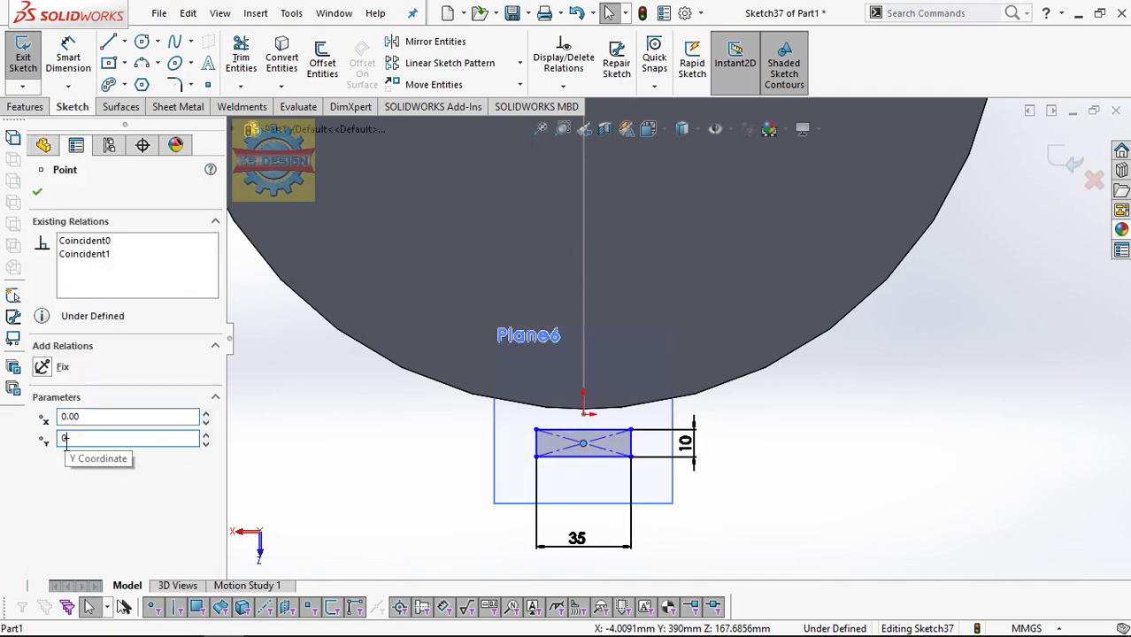
pyautogui.write('0')
pyautogui.press('Return')
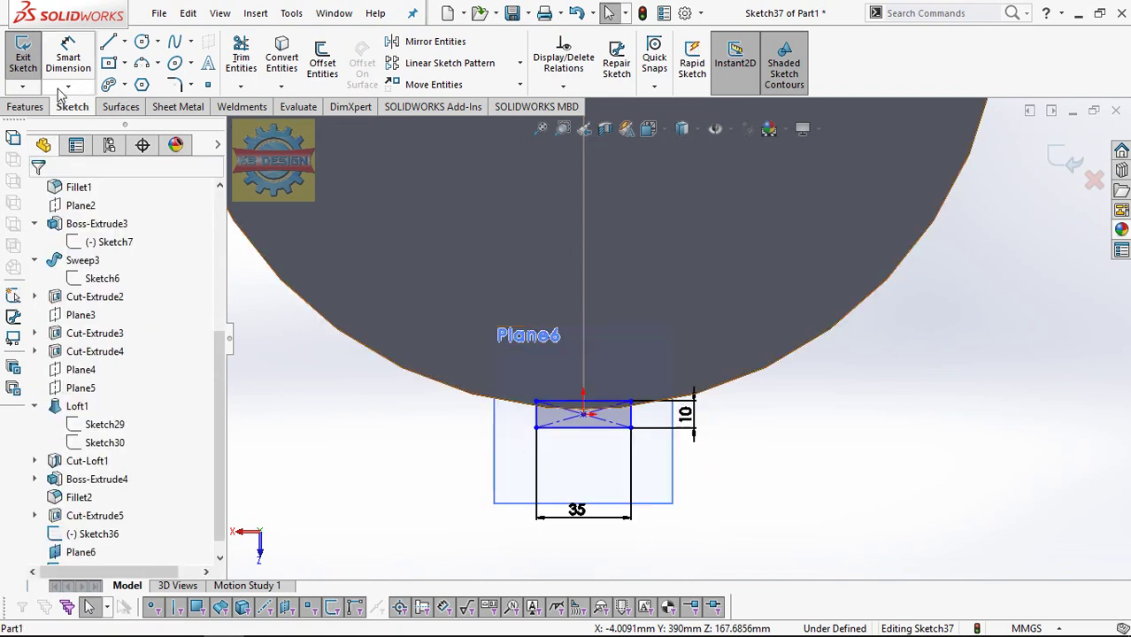
pyautogui.click(42, 107)
pyautogui.click(122, 46)
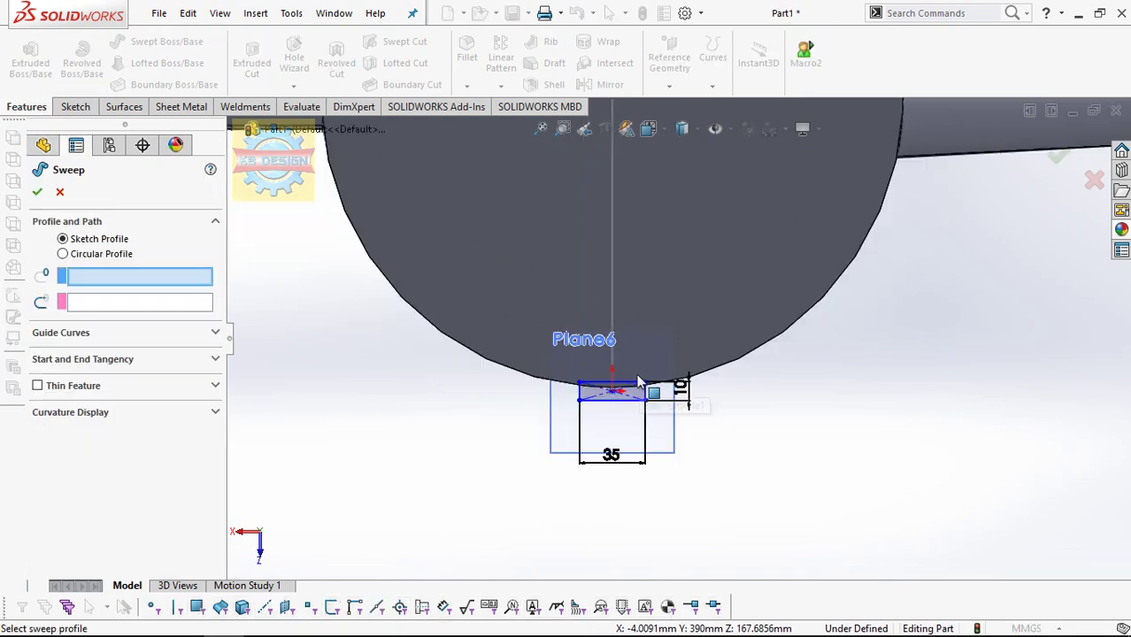
# - Sweep the Sketch37 rectangle along the Sketch36 path to create the handle strap
pyautogui.moveTo(694, 319); pyautogui.dragTo(670, 309, button='middle')
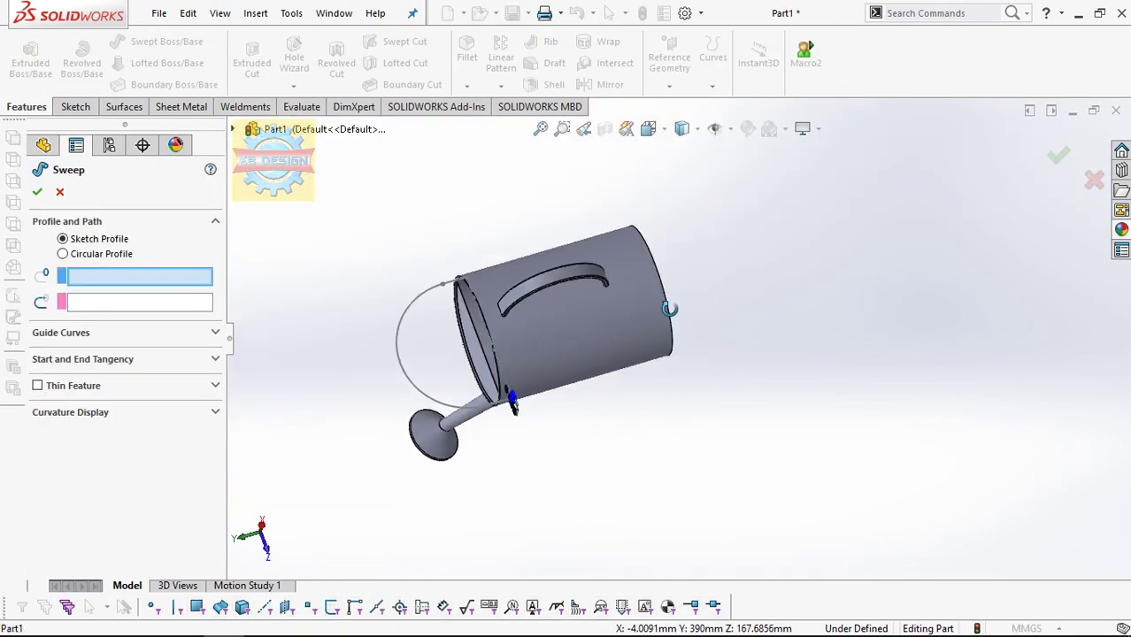
pyautogui.scroll(-3, 518, 413)
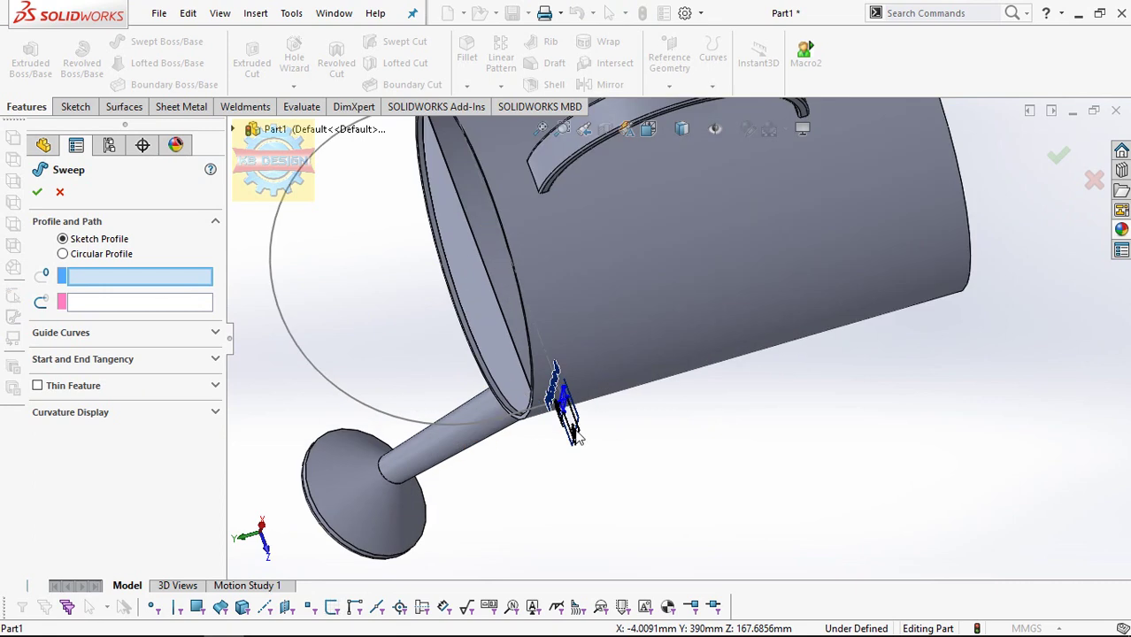
pyautogui.scroll(-3, 567, 407)
pyautogui.click(569, 390)
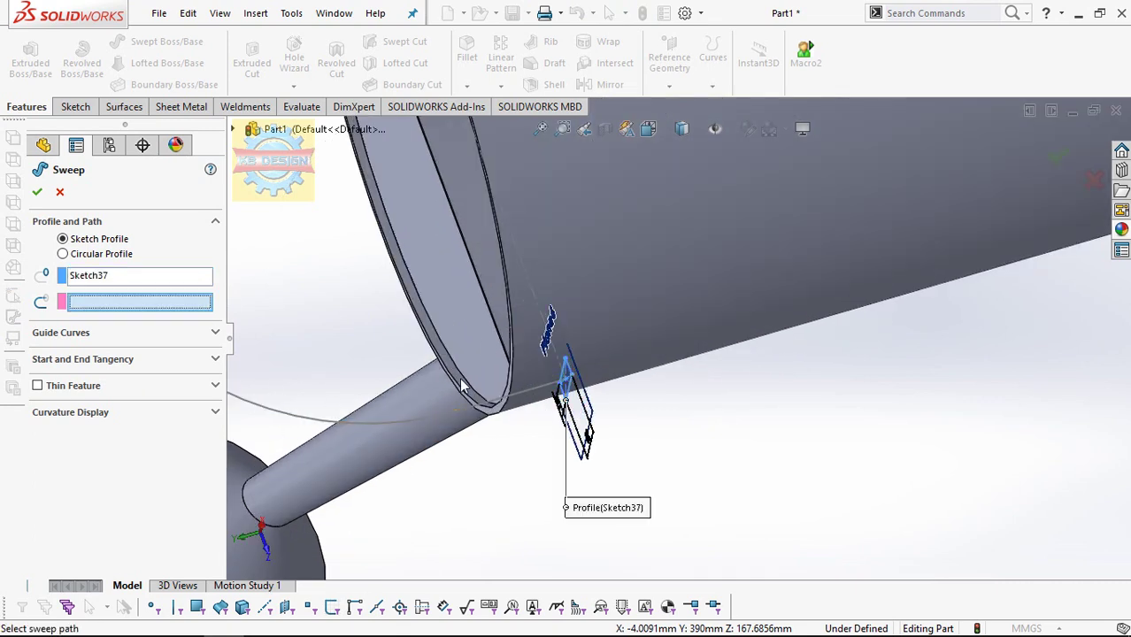
pyautogui.click(467, 415)
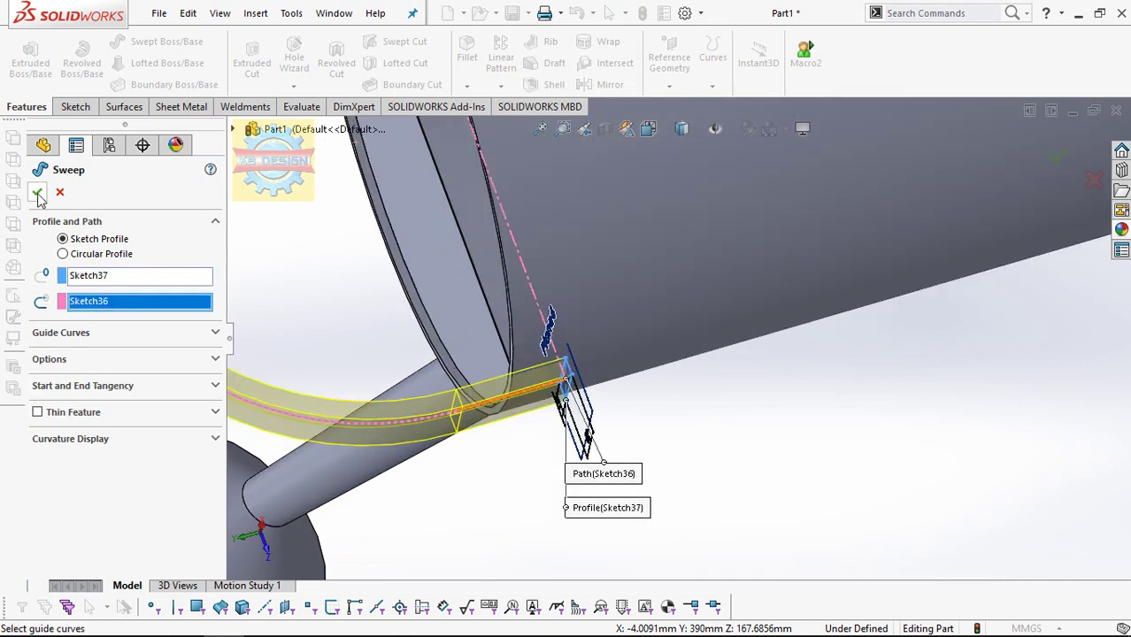
pyautogui.click(38, 196)
# - Hide Plane6 and orbit out to view the whole watering can
pyautogui.scroll(2, 721, 325)
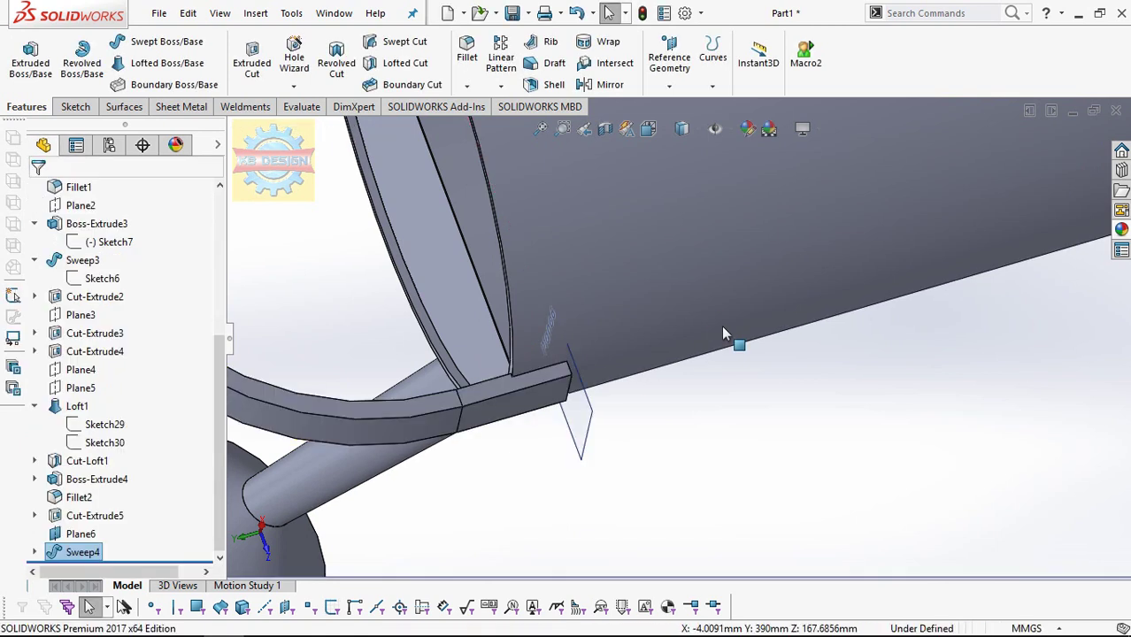
pyautogui.scroll(2, 722, 327)
pyautogui.click(618, 390)
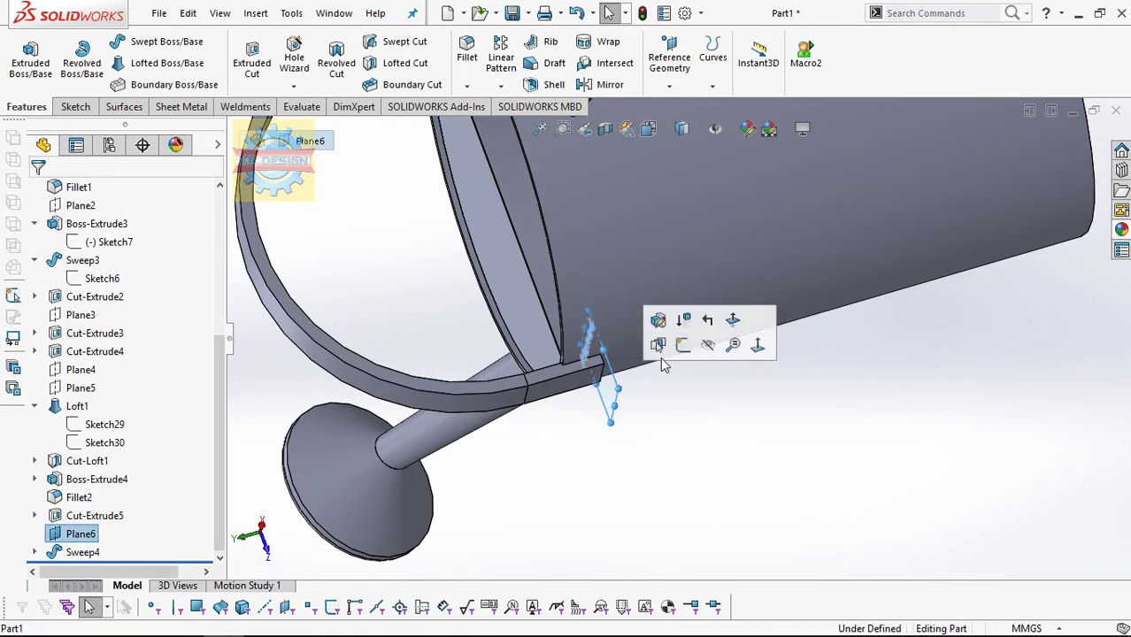
pyautogui.click(709, 346)
pyautogui.scroll(3, 620, 318)
pyautogui.moveTo(620, 318)
pyautogui.mouseDown(button='middle')
pyautogui.moveTo(733, 100)
pyautogui.moveTo(722, 33)
pyautogui.mouseUp(button='middle')
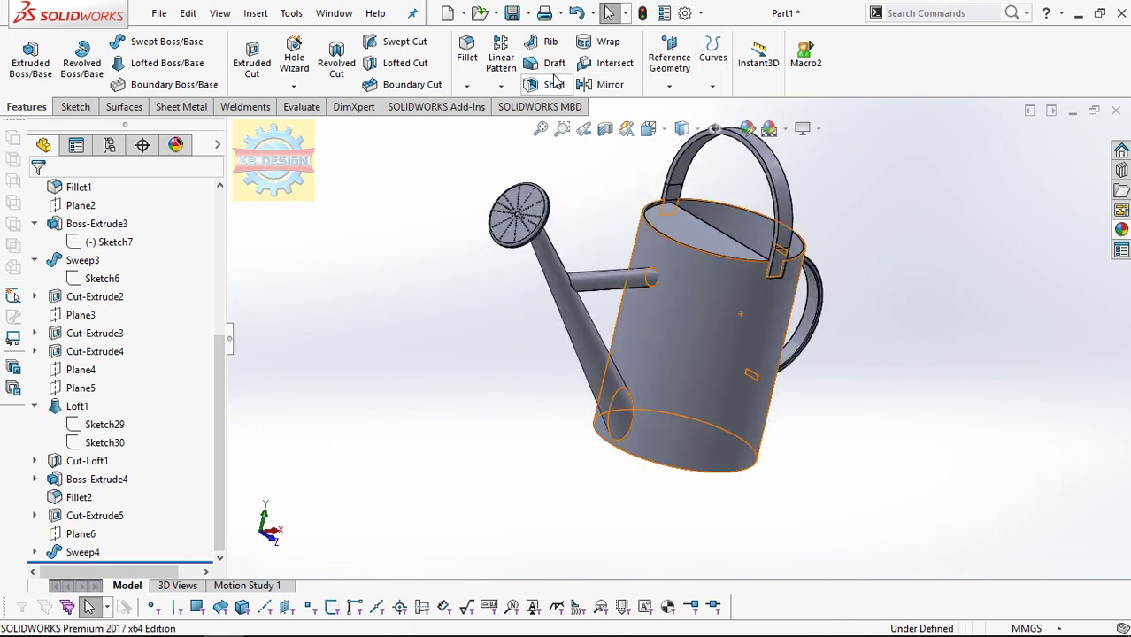
# - Fillet the top handle's edge and face with a 5 mm radius
pyautogui.click(472, 55)
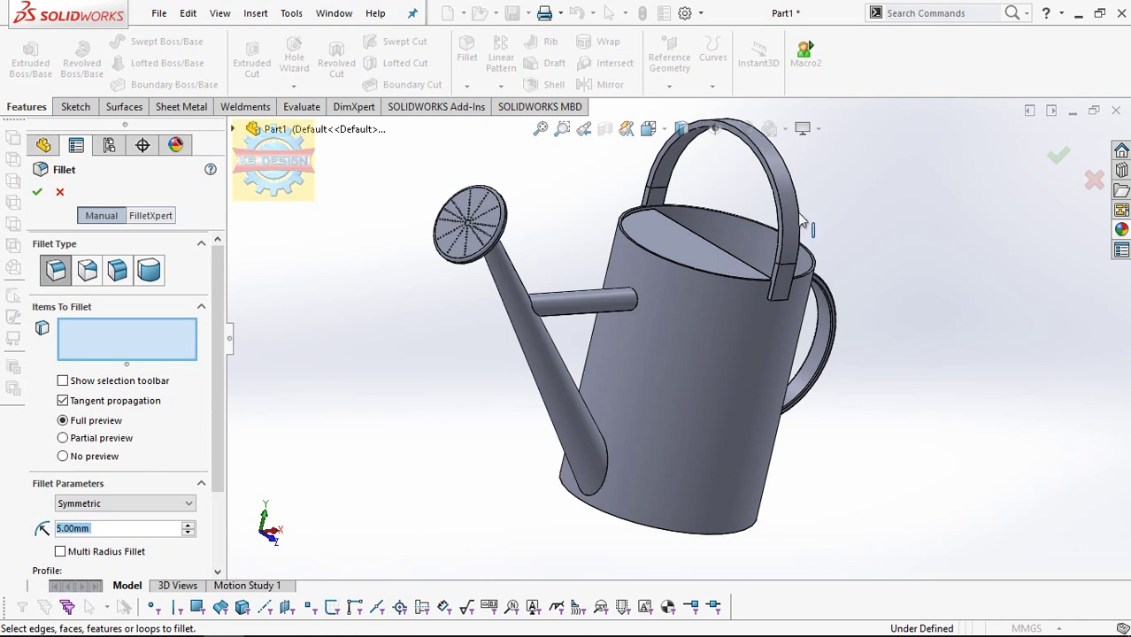
pyautogui.click(801, 221)
pyautogui.click(802, 233)
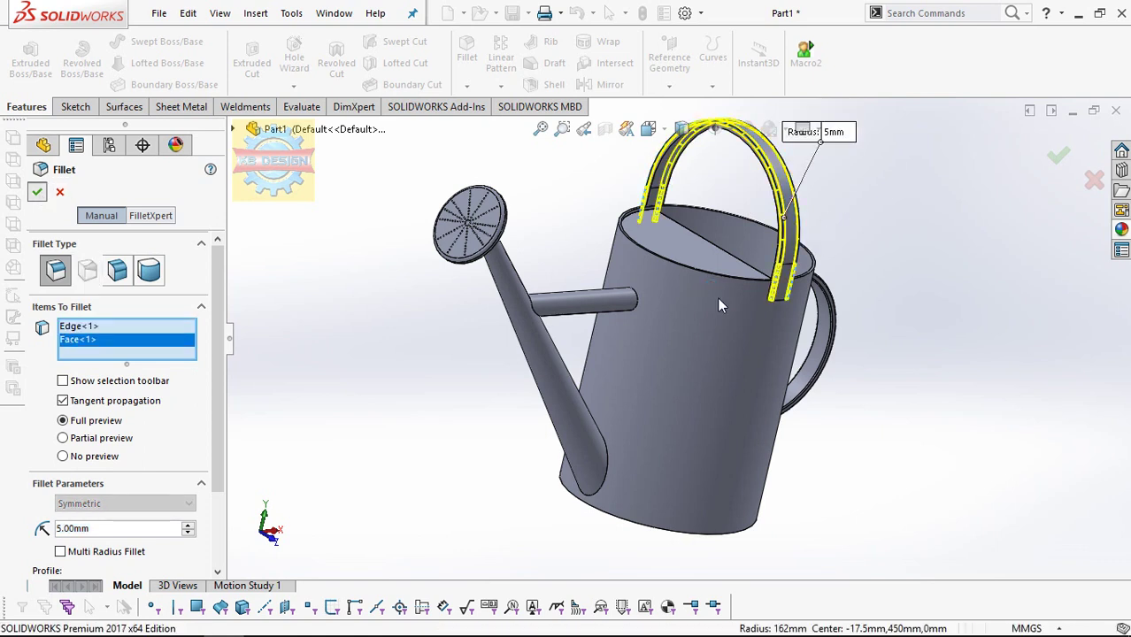
pyautogui.press('Return')
# - Round the can's bottom face with a 10 mm fillet
pyautogui.moveTo(867, 314); pyautogui.dragTo(891, 245, button='middle')
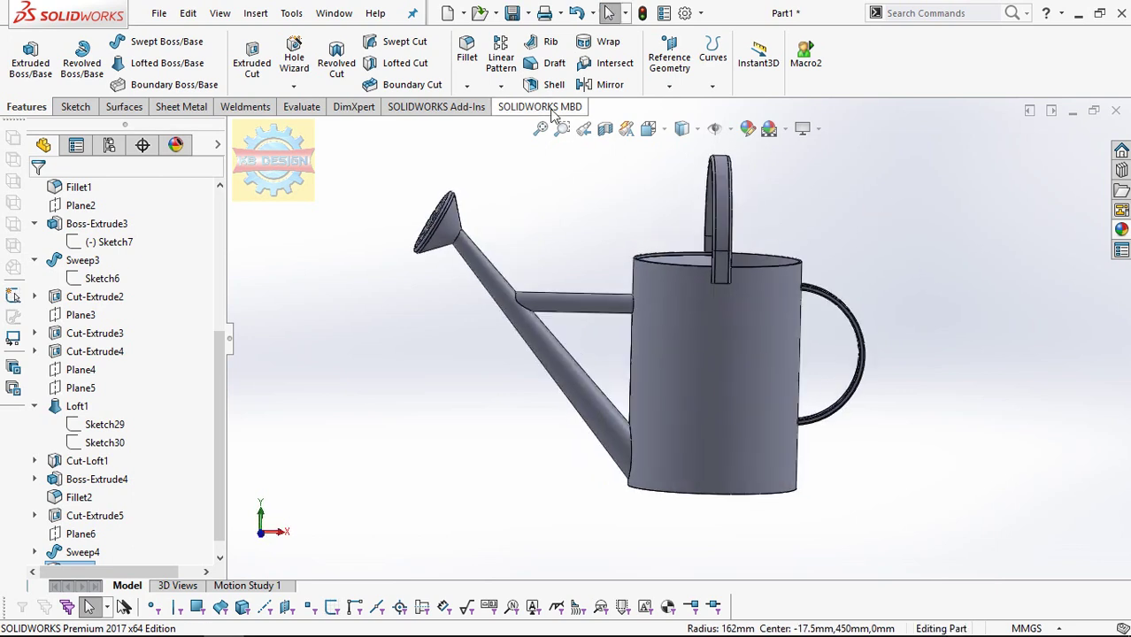
pyautogui.click(466, 54)
pyautogui.moveTo(682, 363); pyautogui.dragTo(617, 483, button='middle')
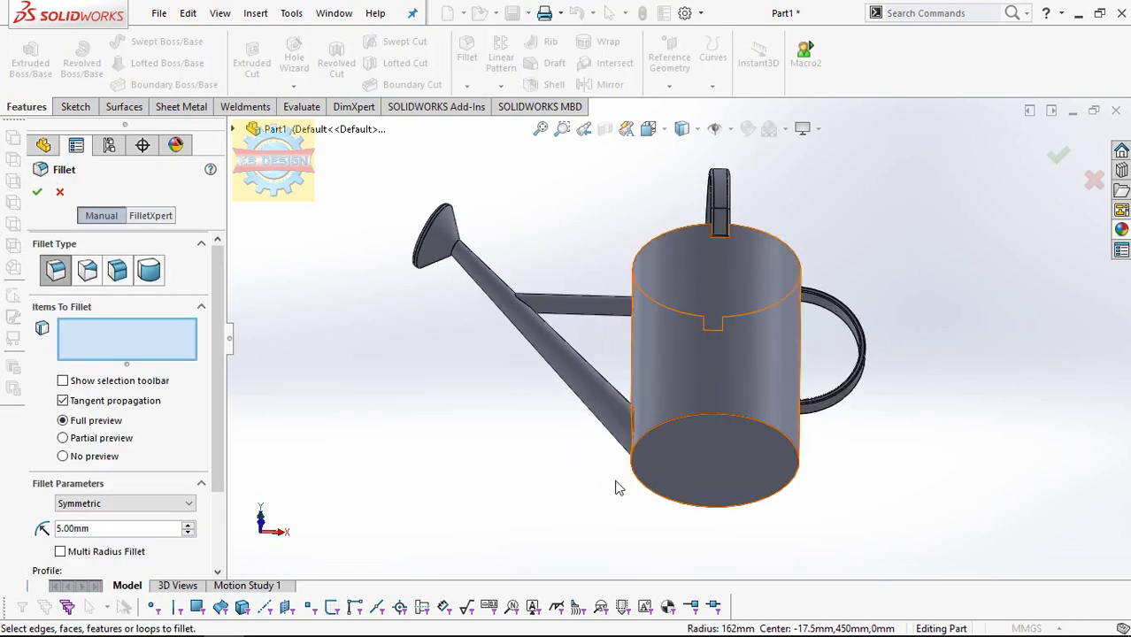
pyautogui.doubleClick(109, 528)
pyautogui.write('1')
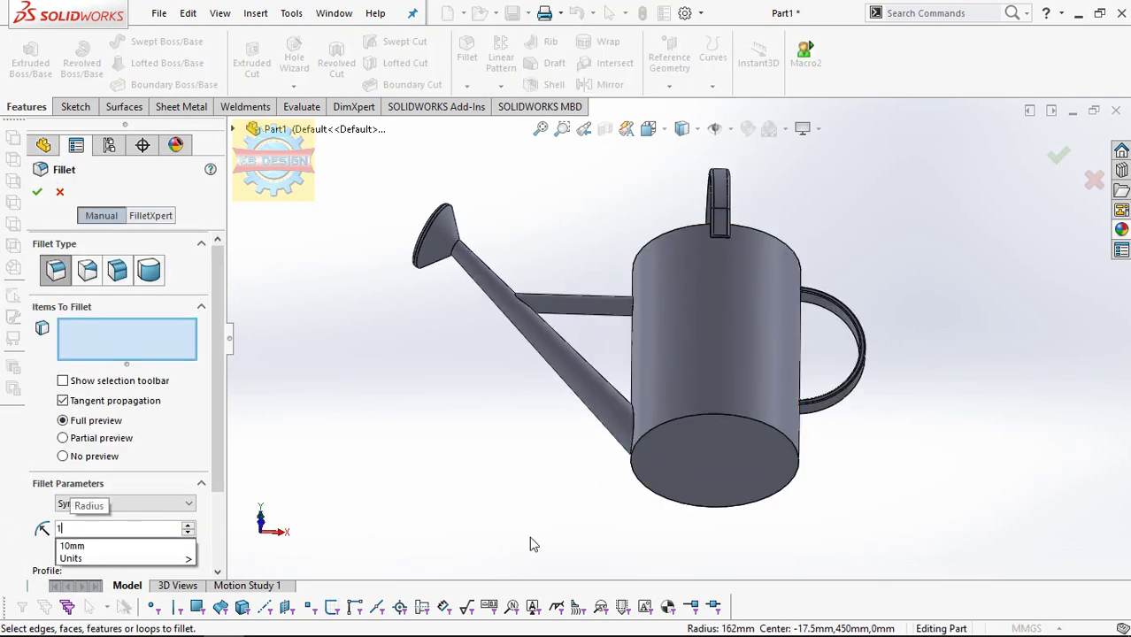
pyautogui.click(739, 478)
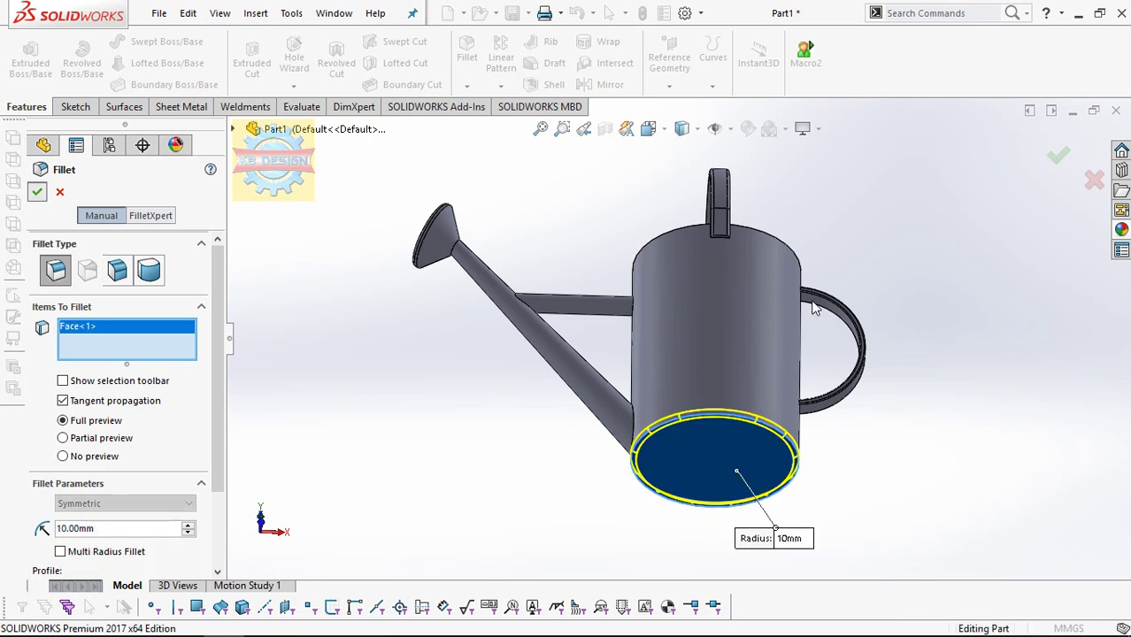
pyautogui.click(38, 193)
# - Fillet the rim's outer and inner edges with a 1 mm radius
pyautogui.moveTo(792, 230); pyautogui.dragTo(726, 257, button='middle')
pyautogui.scroll(-5, 708, 266)
pyautogui.scroll(-3, 708, 270)
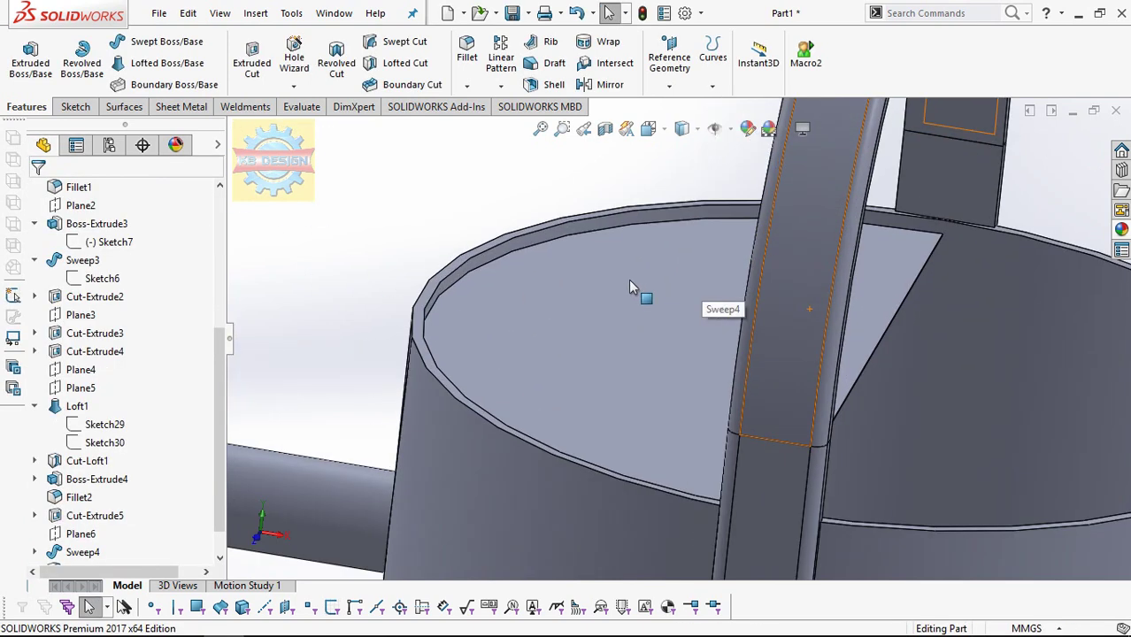
pyautogui.click(466, 56)
pyautogui.write('1')
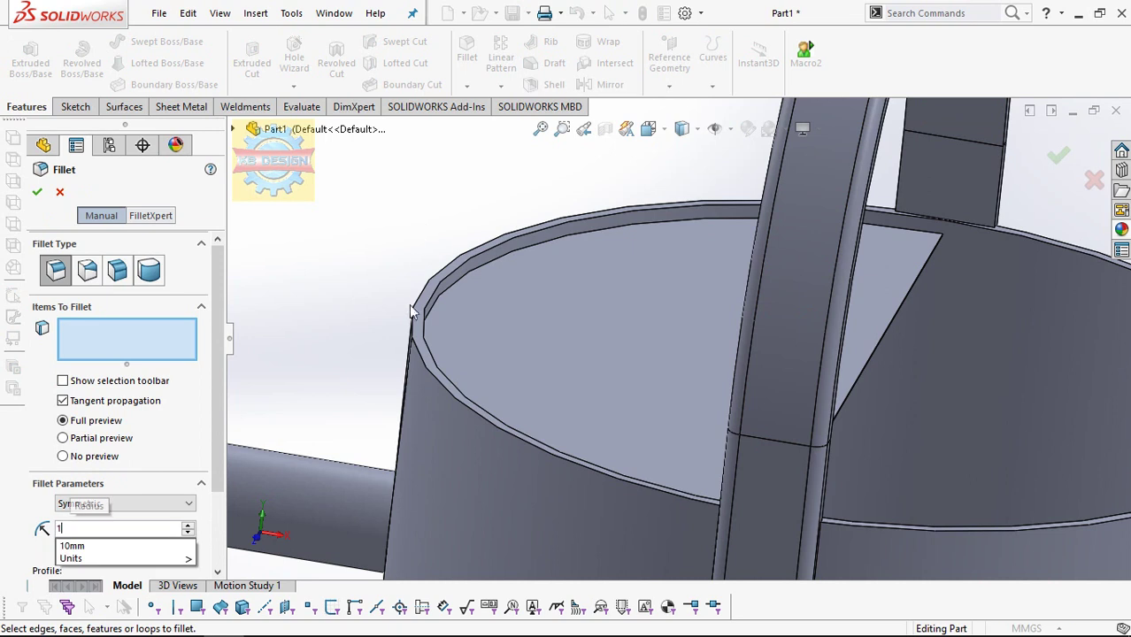
pyautogui.press('Return')
pyautogui.click(417, 310)
pyautogui.click(426, 326)
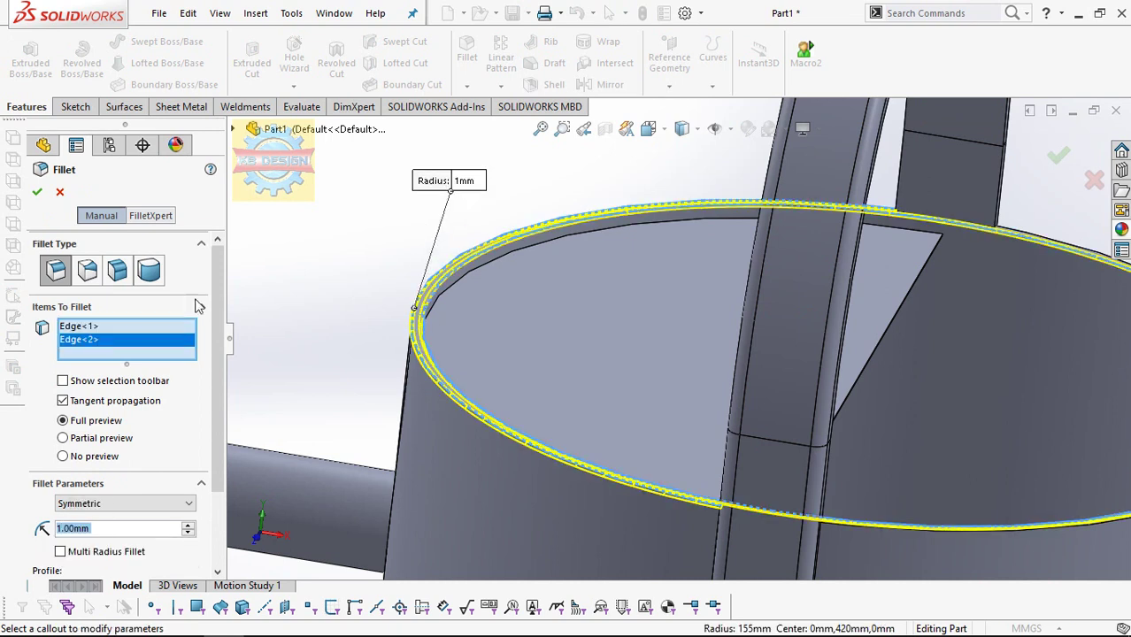
pyautogui.click(37, 193)
# - Bring up Part1's context menu for its appearance settings, then cancel it
pyautogui.scroll(3, 457, 228)
pyautogui.scroll(3, 542, 222)
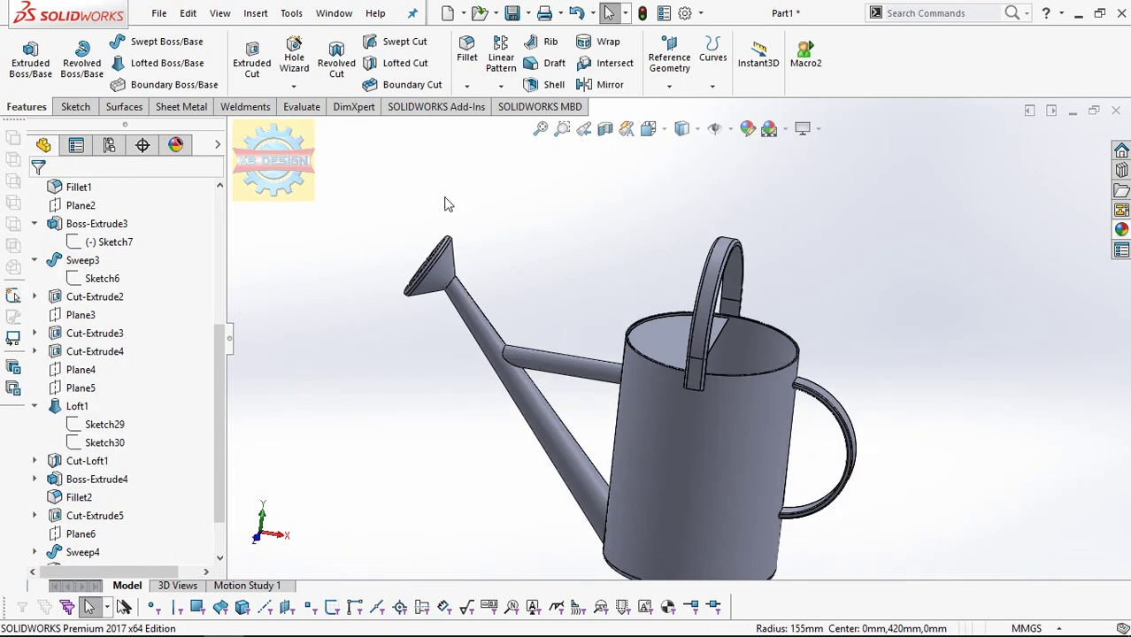
pyautogui.scroll(5, 157, 248)
pyautogui.rightClick(169, 188)
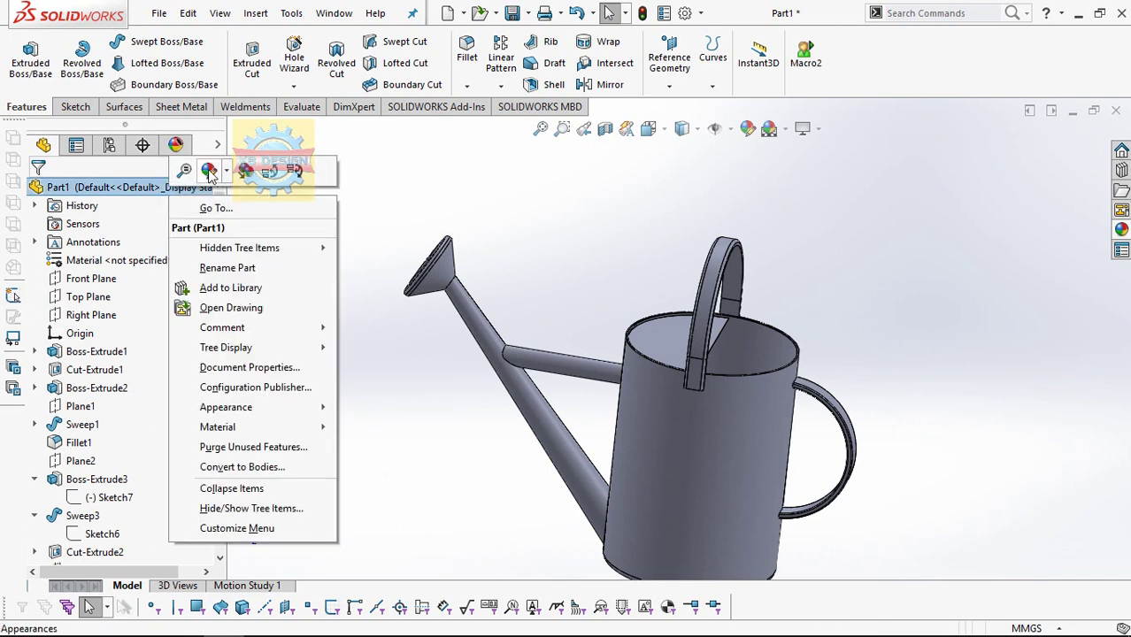
pyautogui.press('Escape')
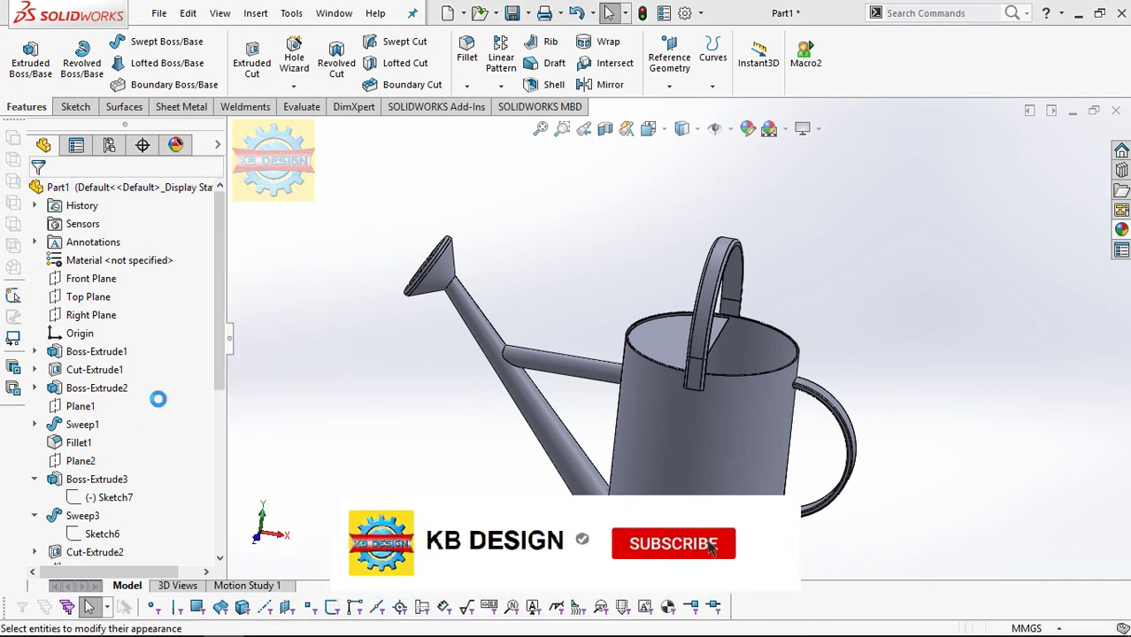